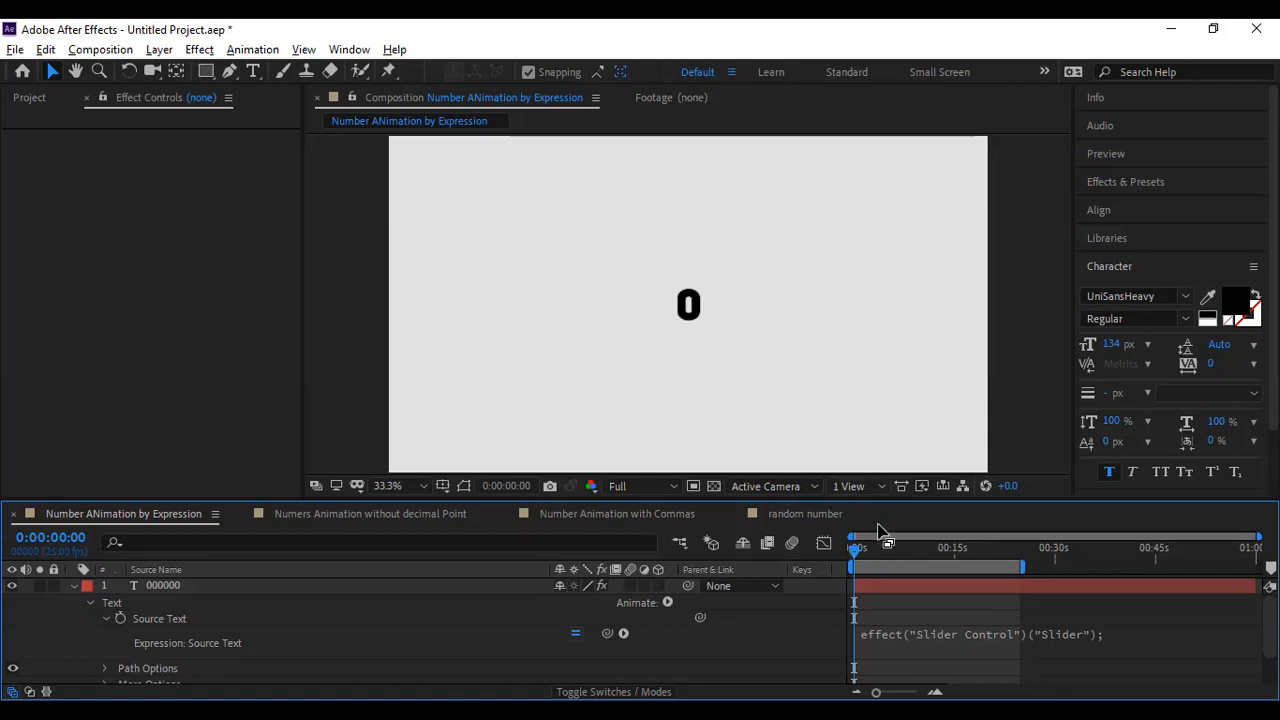
# Step: Create a new HDTV 1080 25 composition named wiggle
pyautogui.click(47, 598)
pyautogui.hotkey('ctrl', 'n')
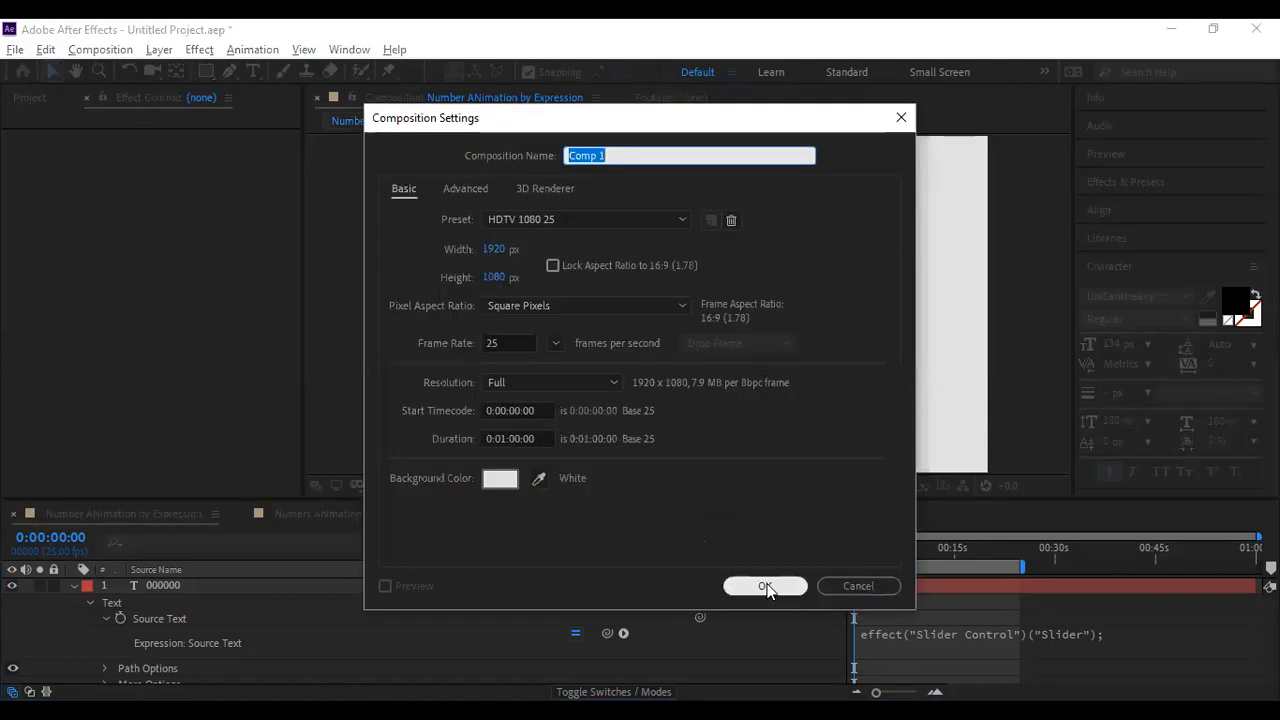
pyautogui.write('wig')
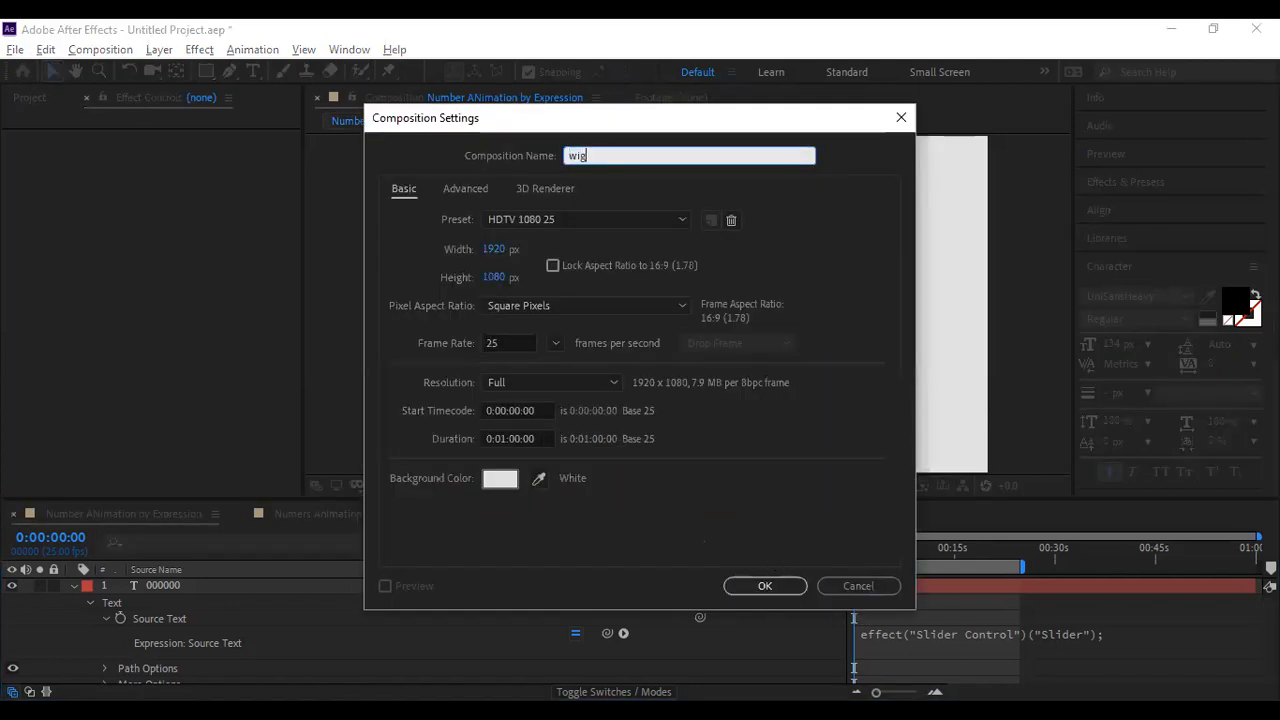
pyautogui.write('gle')
pyautogui.press('Return')
# Step: Draw a red rectangle near the middle of the composition and show its layer's Position property
pyautogui.click(206, 71)
pyautogui.moveTo(587, 226); pyautogui.dragTo(747, 354)
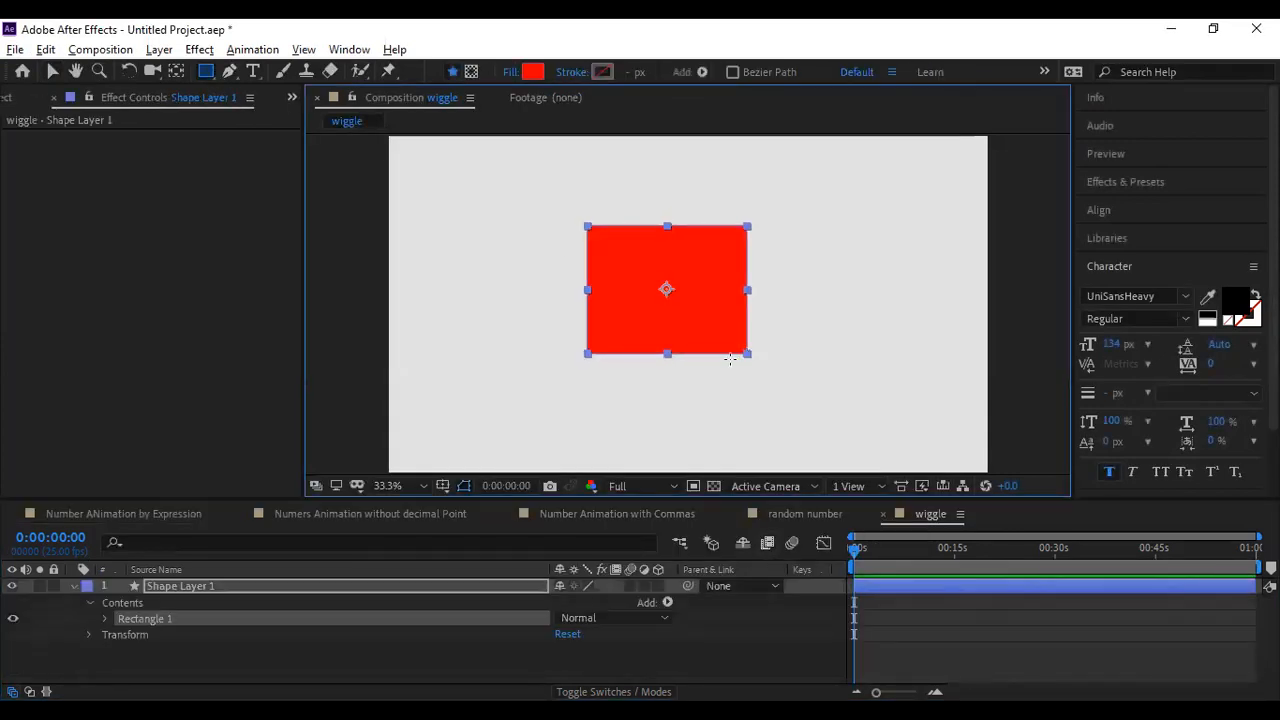
pyautogui.click(105, 618)
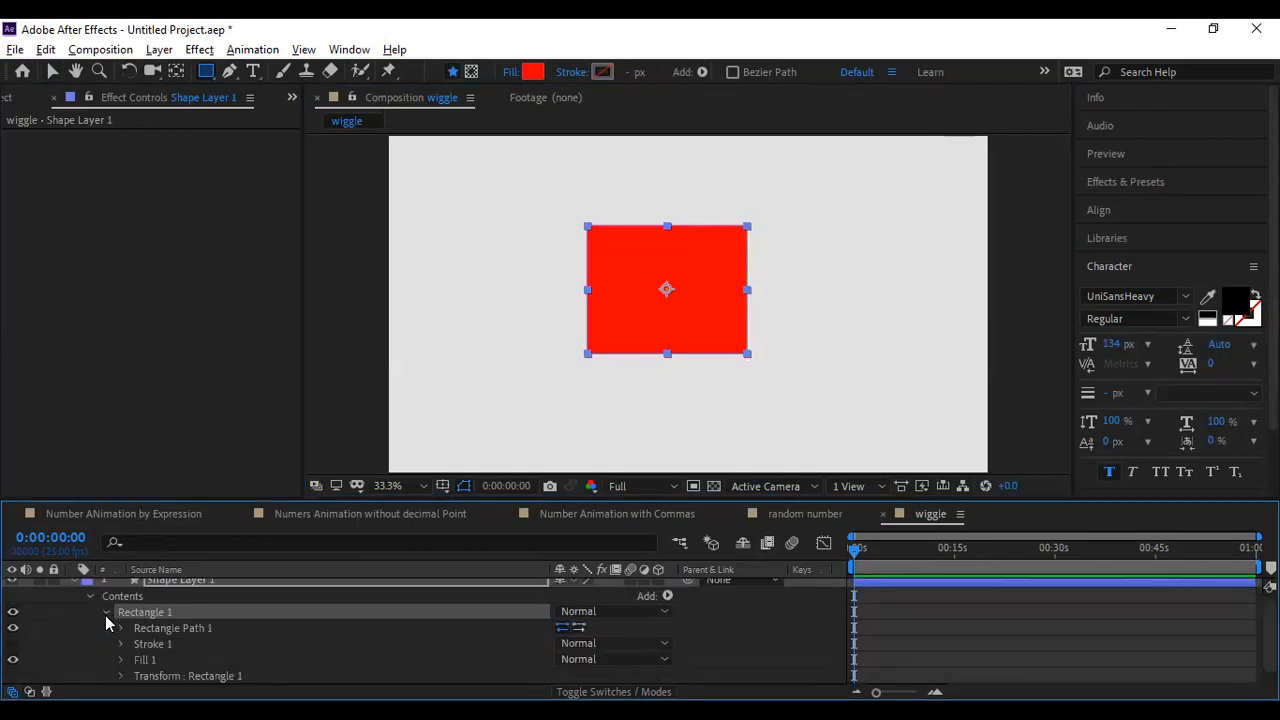
pyautogui.scroll(1, 103, 615)
pyautogui.press('p')
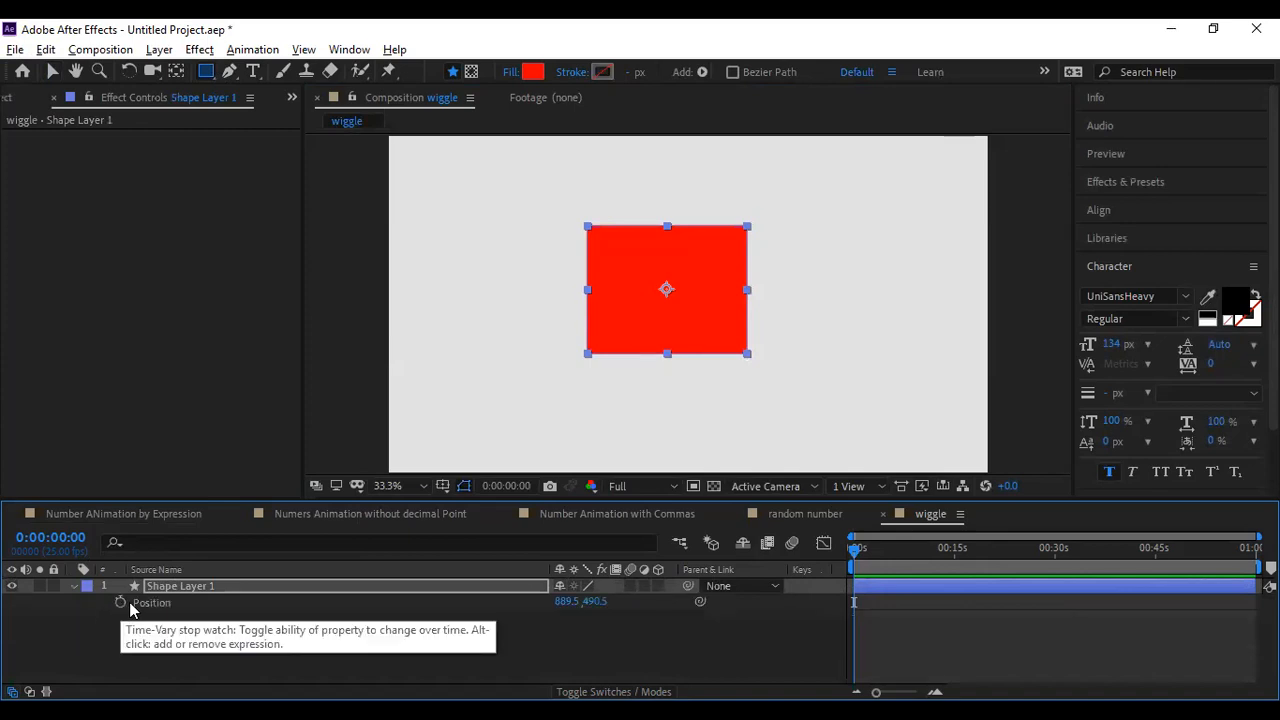
# Step: Add the expression wiggle(1,100) to the rectangle layer's Position and preview the motion
pyautogui.keyDown('alt'); pyautogui.click(120, 602); pyautogui.keyUp('alt')
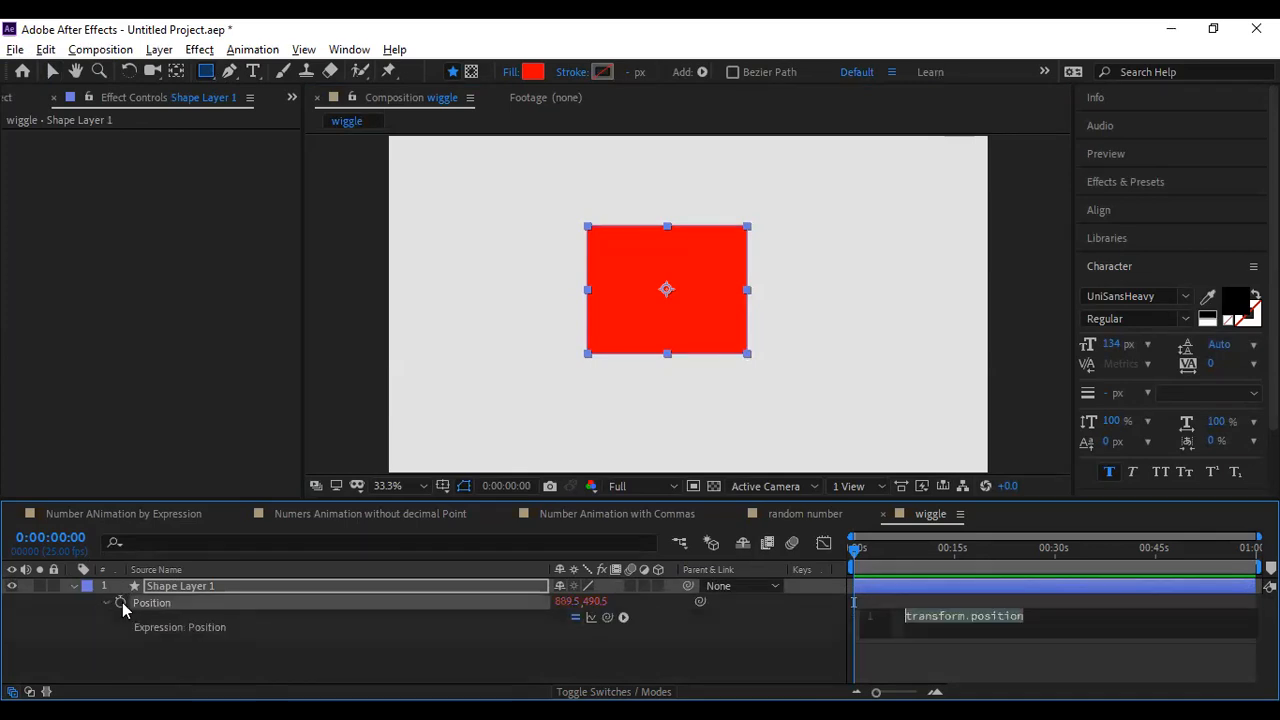
pyautogui.tripleClick(911, 617)
pyautogui.write('wigg')
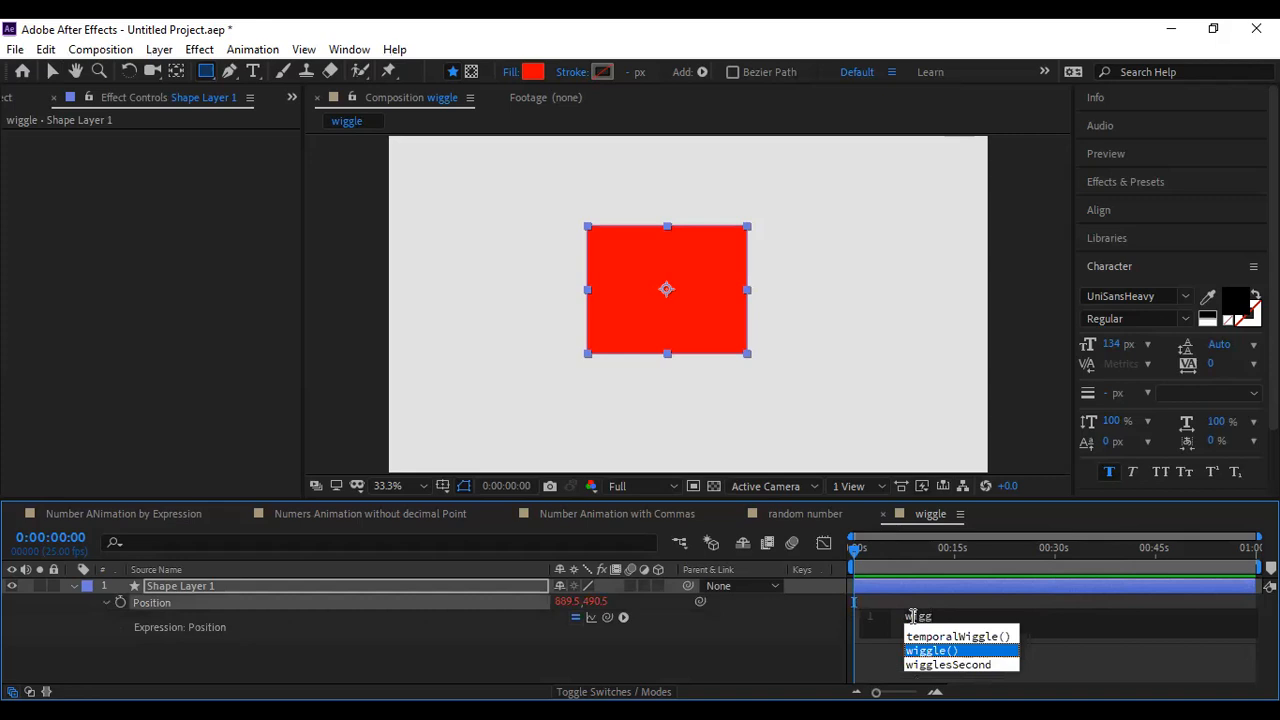
pyautogui.press('Return')
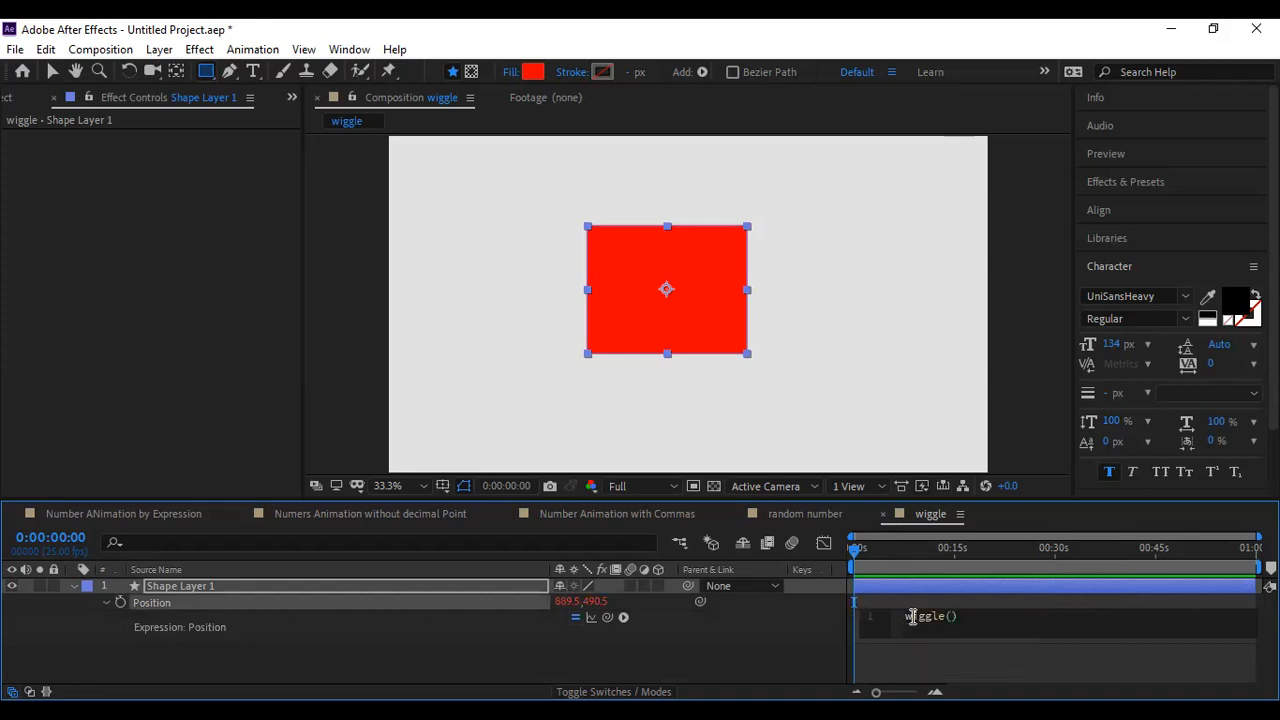
pyautogui.write('1,100')
pyautogui.press('KP_Enter')
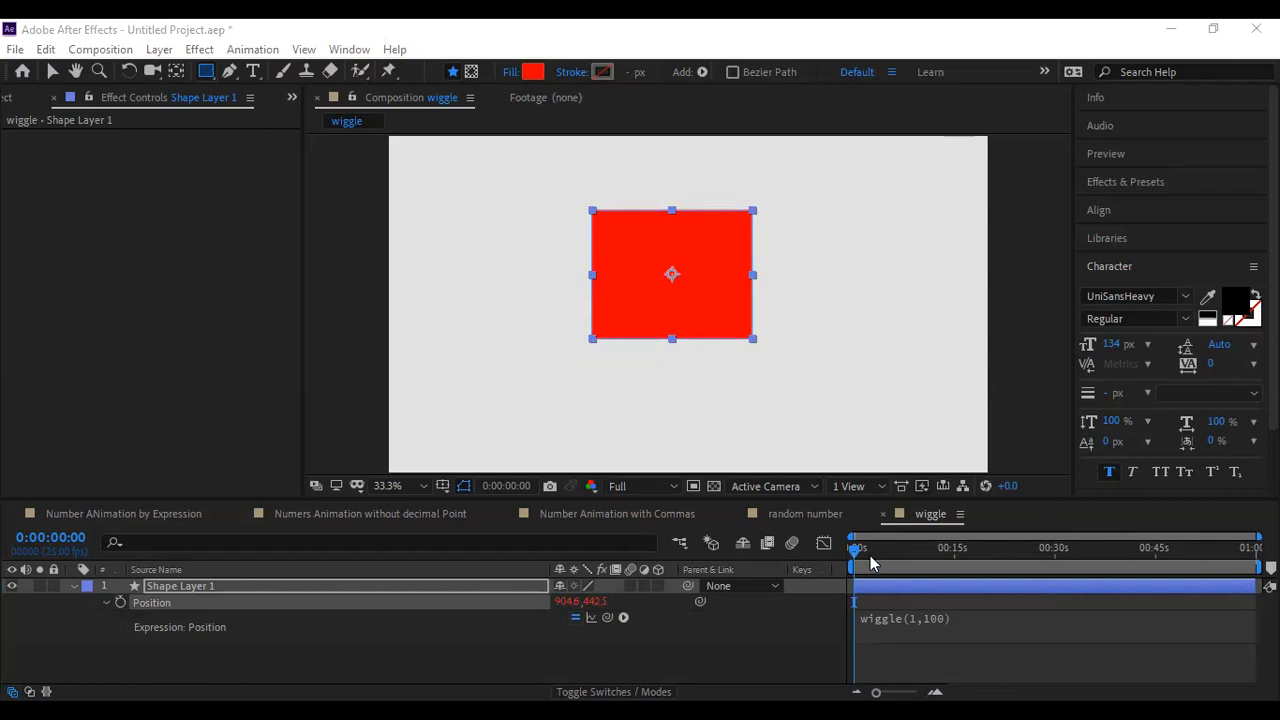
pyautogui.moveTo(860, 549); pyautogui.dragTo(919, 566)
pyautogui.press('space')
# Step: Change the Position expression to wiggle(2,200) and preview the motion from the start
pyautogui.click(909, 621)
pyautogui.moveTo(959, 622); pyautogui.dragTo(954, 624)
pyautogui.write('2')
pyautogui.press('Right')
pyautogui.press('Delete')
pyautogui.write('2')
pyautogui.moveTo(888, 555); pyautogui.dragTo(806, 555)
pyautogui.press('space')
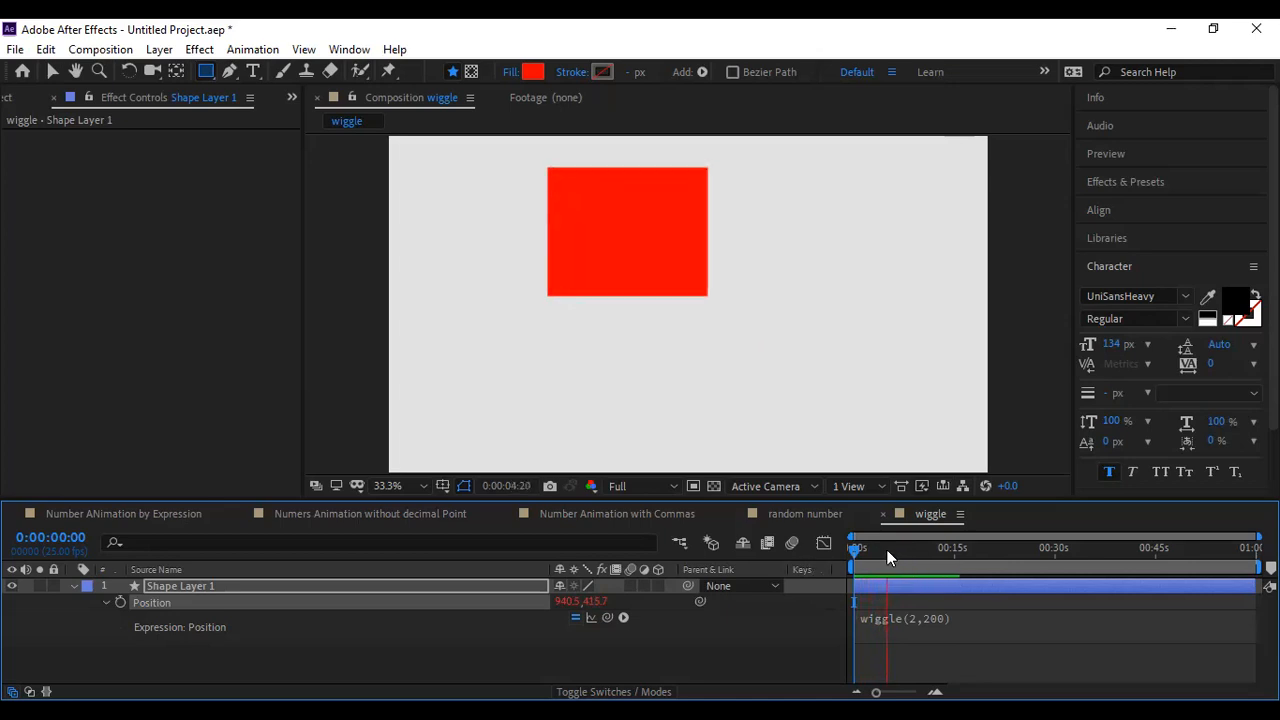
pyautogui.press('space')
# Step: Set the frequency in the Position wiggle expression to 5 and preview the faster motion
pyautogui.click(913, 615)
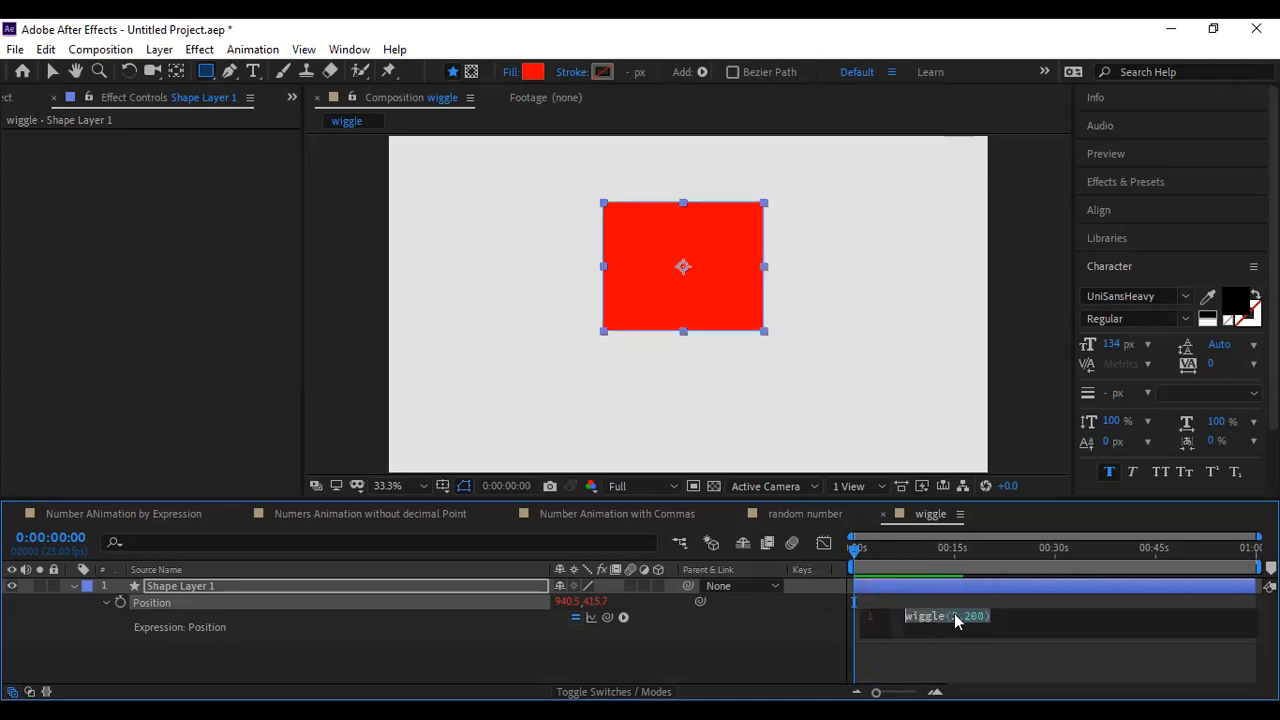
pyautogui.doubleClick(954, 616)
pyautogui.write('5')
pyautogui.click(795, 570)
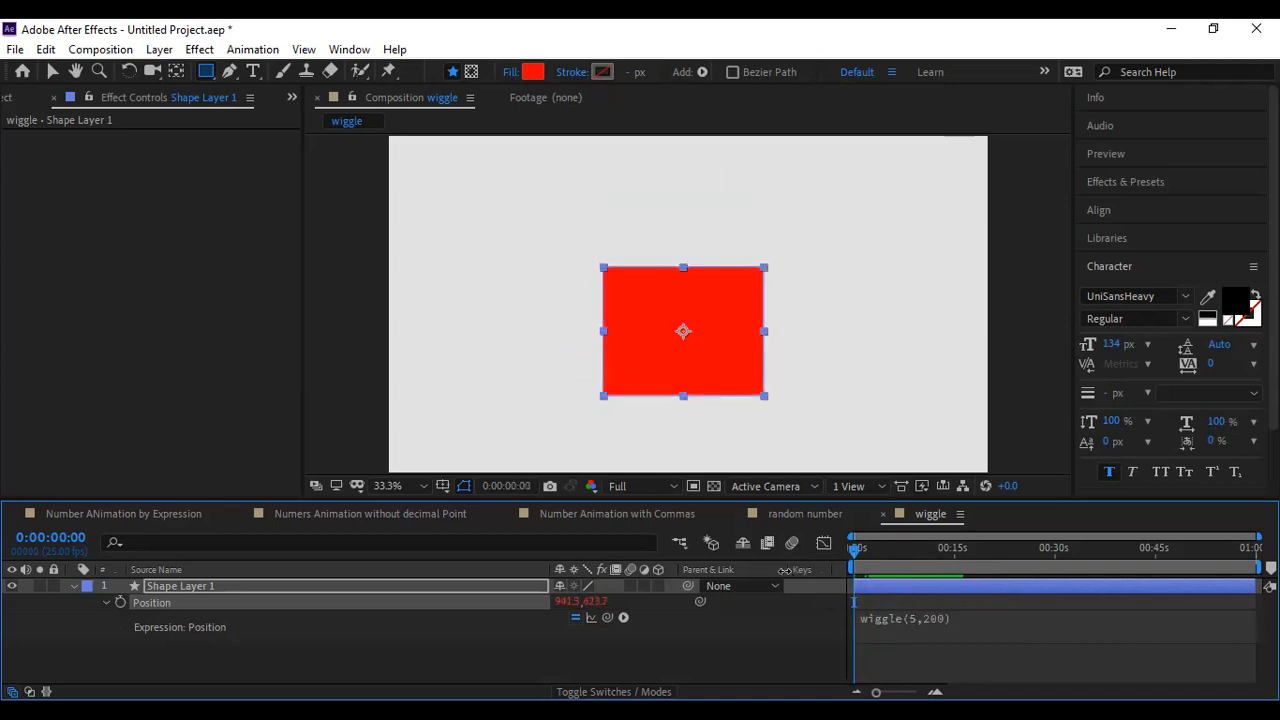
pyautogui.press('space')
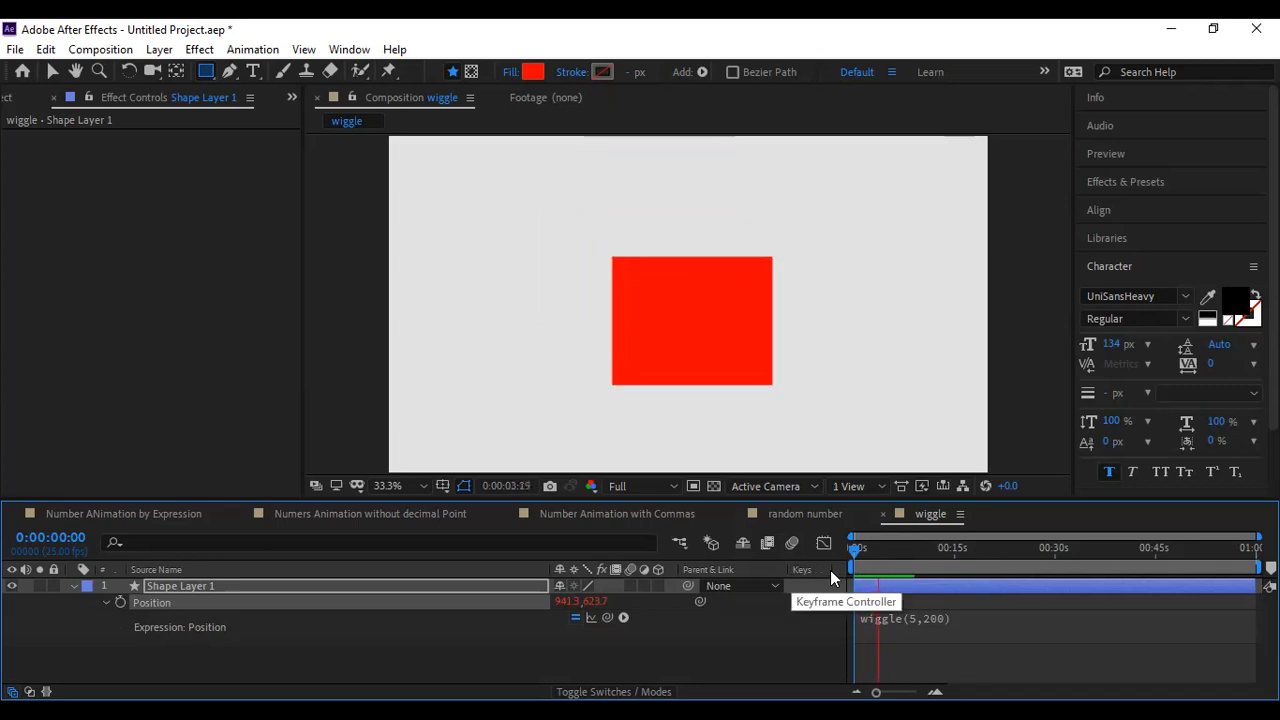
pyautogui.press('space')
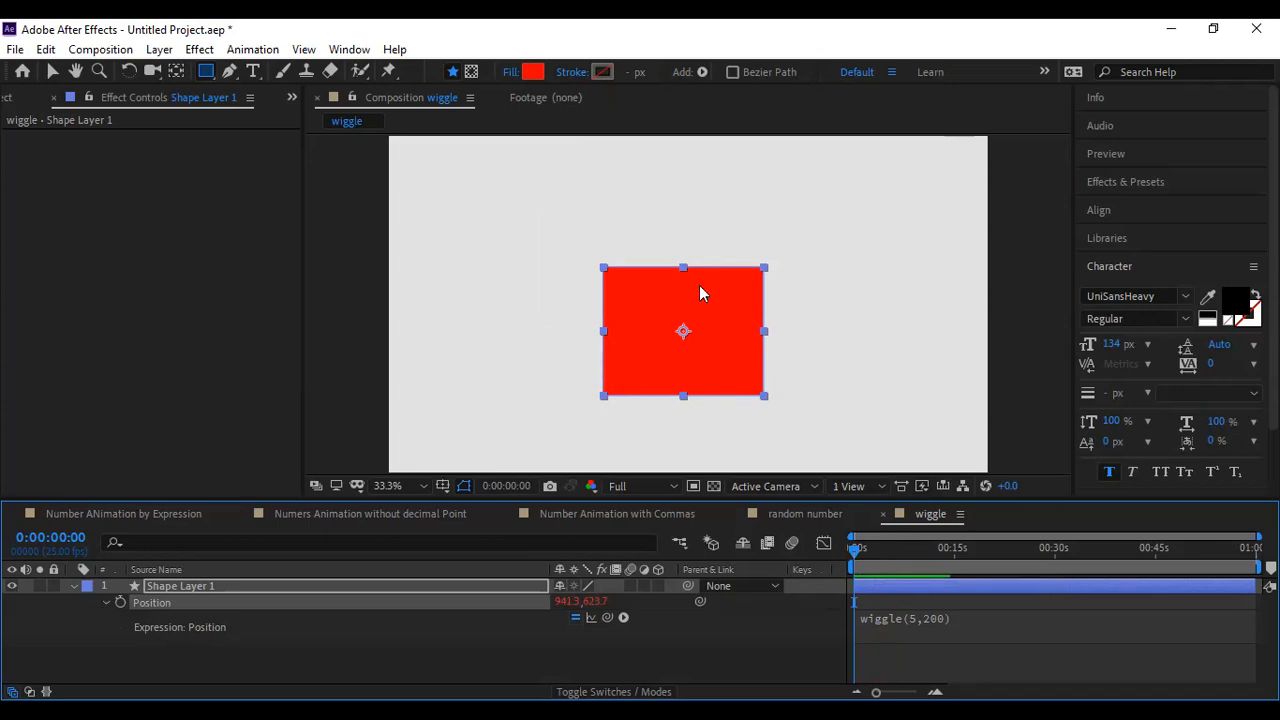
# Step: Create another composition with the default name and settings, and draw a smaller red rectangle near its left edge
pyautogui.hotkey('ctrl', 'n')
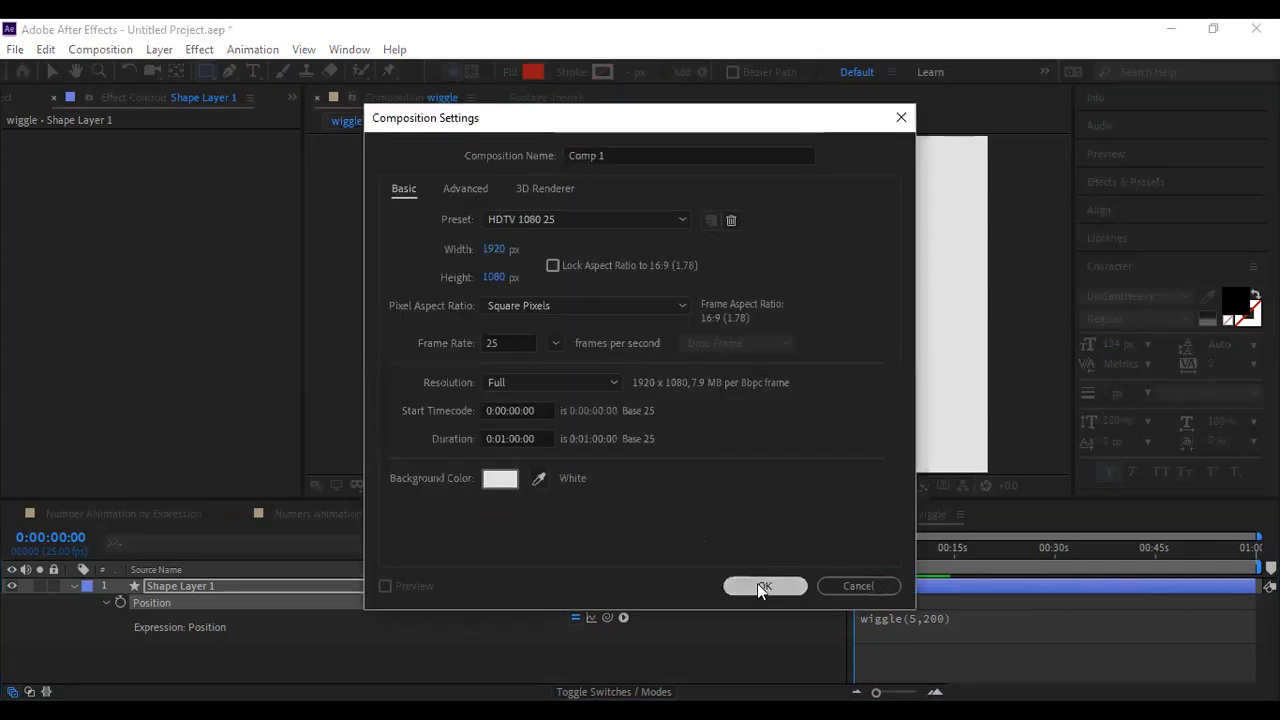
pyautogui.click(759, 587)
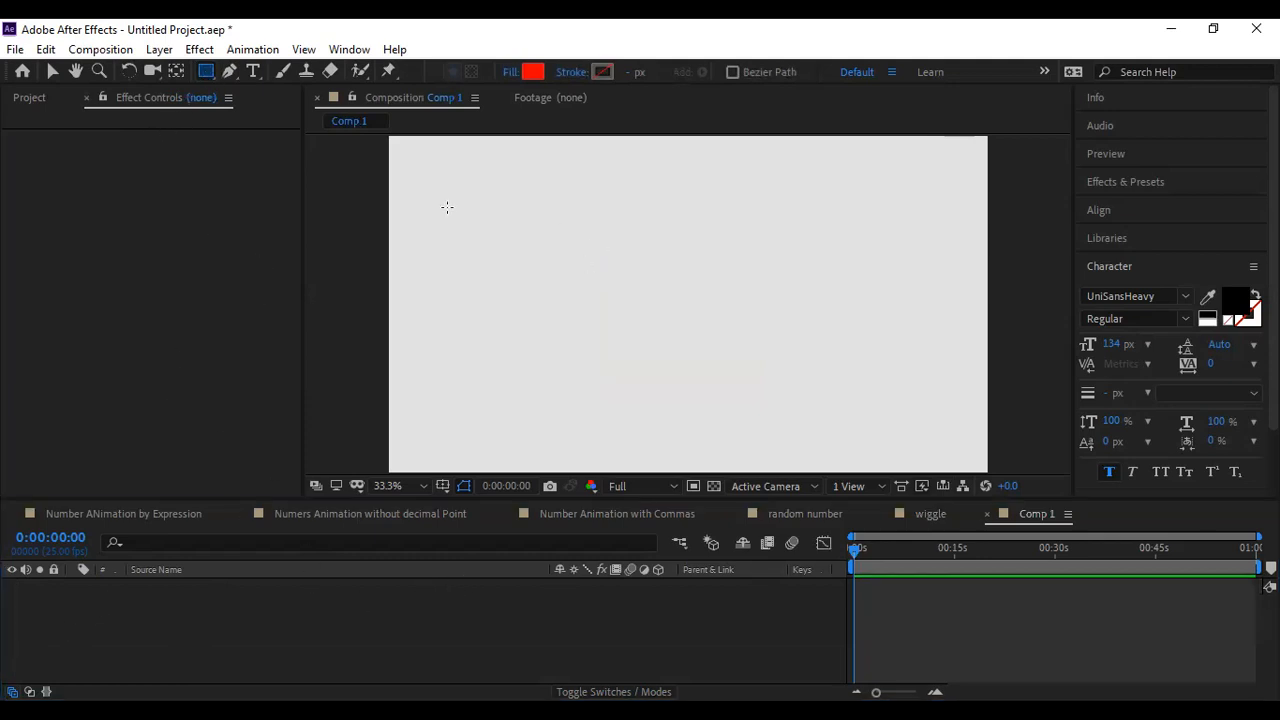
pyautogui.moveTo(417, 214)
pyautogui.mouseDown()
pyautogui.moveTo(486, 309)
pyautogui.moveTo(521, 299)
pyautogui.mouseUp()
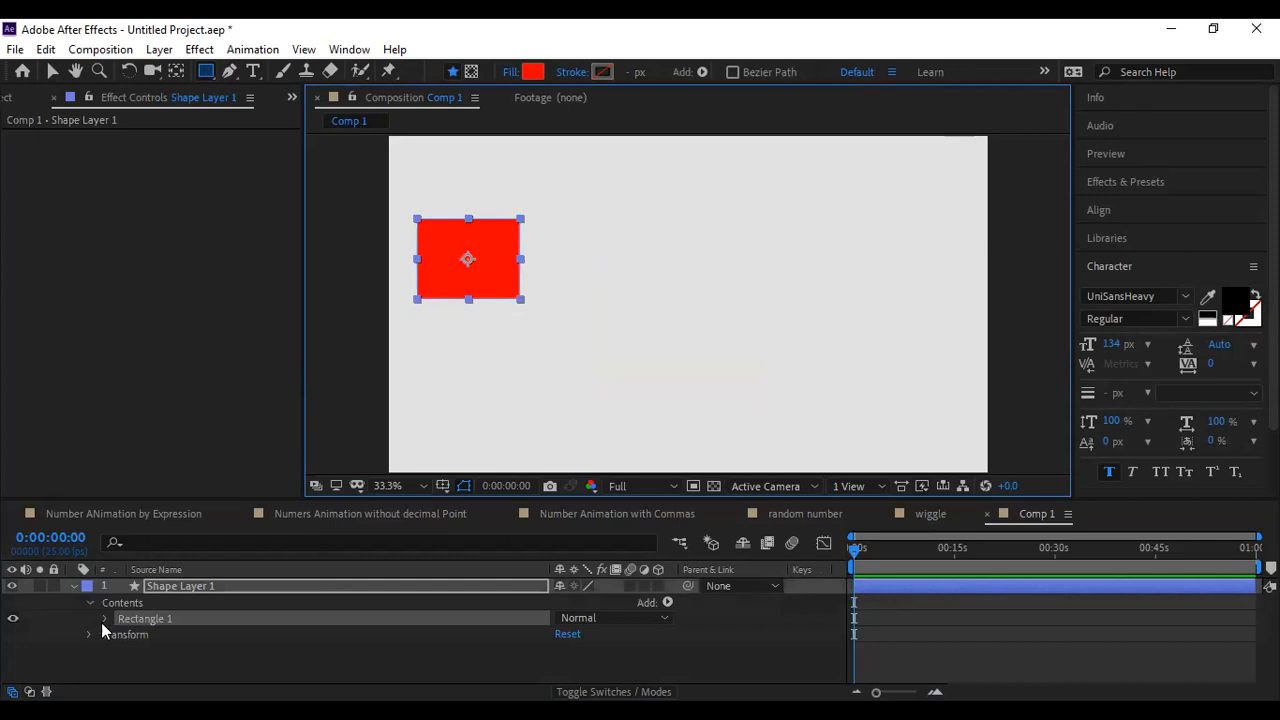
# Step: Keyframe the rectangle's Position at the start, and set its X position to 1753.5 at 0:00:05:18
pyautogui.click(75, 585)
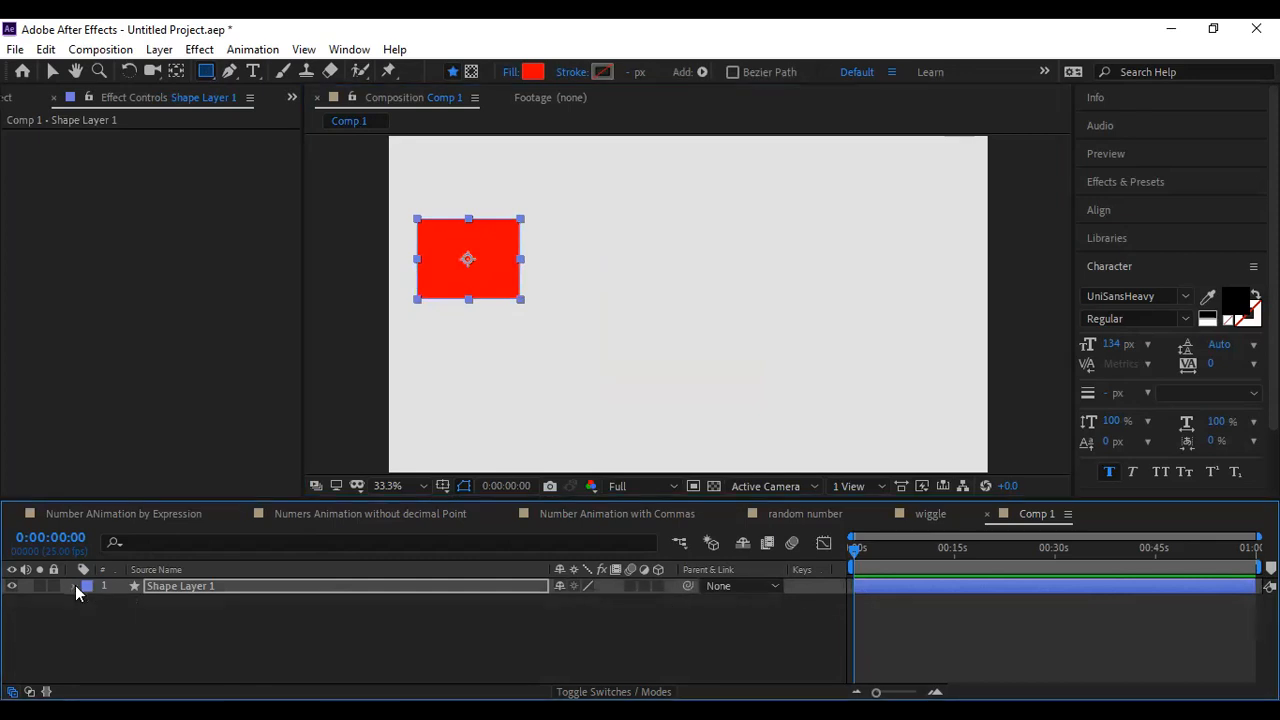
pyautogui.click(75, 585)
pyautogui.press('p')
pyautogui.click(121, 602)
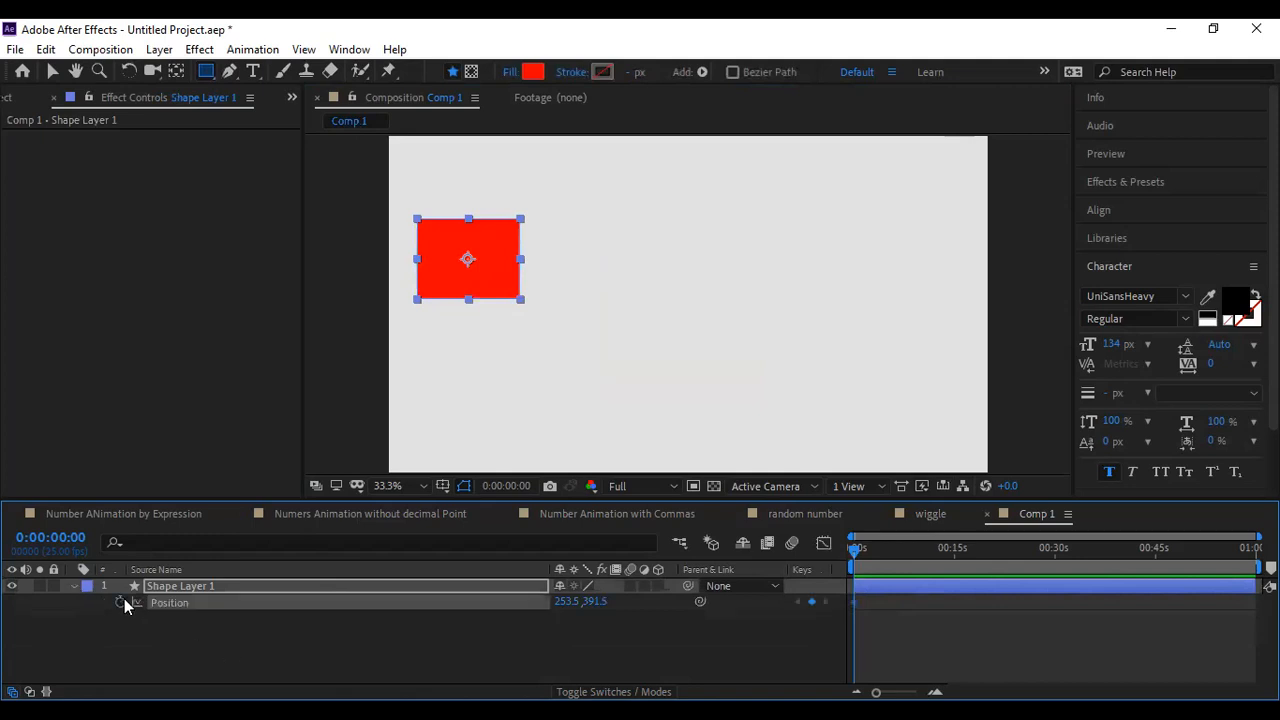
pyautogui.click(892, 548)
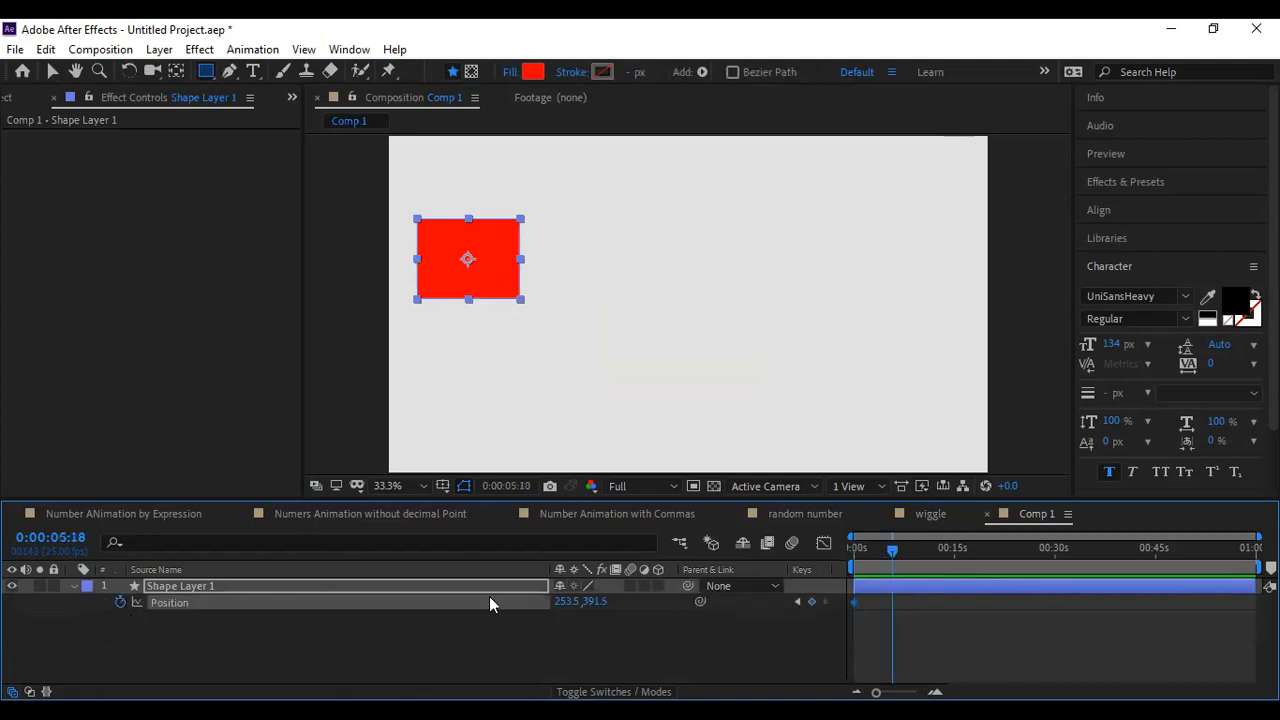
pyautogui.moveTo(565, 601); pyautogui.dragTo(885, 601)
pyautogui.moveTo(558, 601); pyautogui.dragTo(835, 601)
pyautogui.moveTo(1252, 547); pyautogui.dragTo(980, 545)
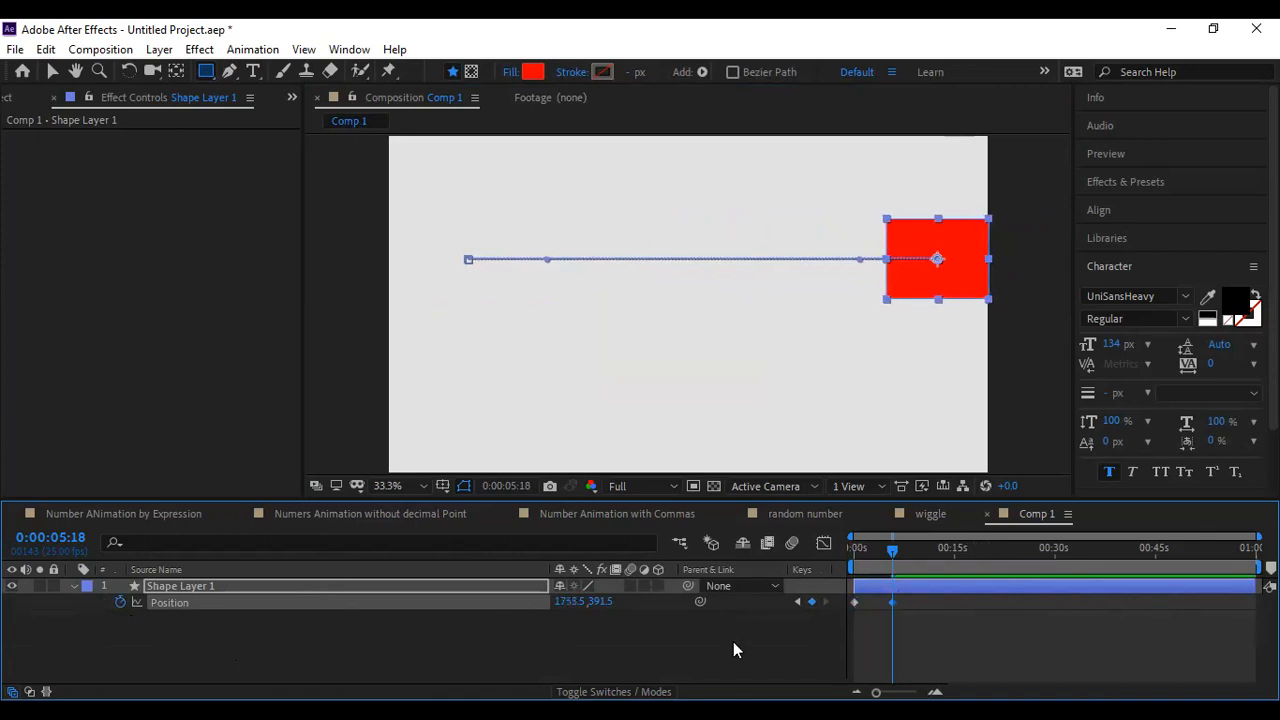
# Step: Move the second Position keyframe to about 2 seconds and preview the movement from the start
pyautogui.press('Home')
pyautogui.press('space')
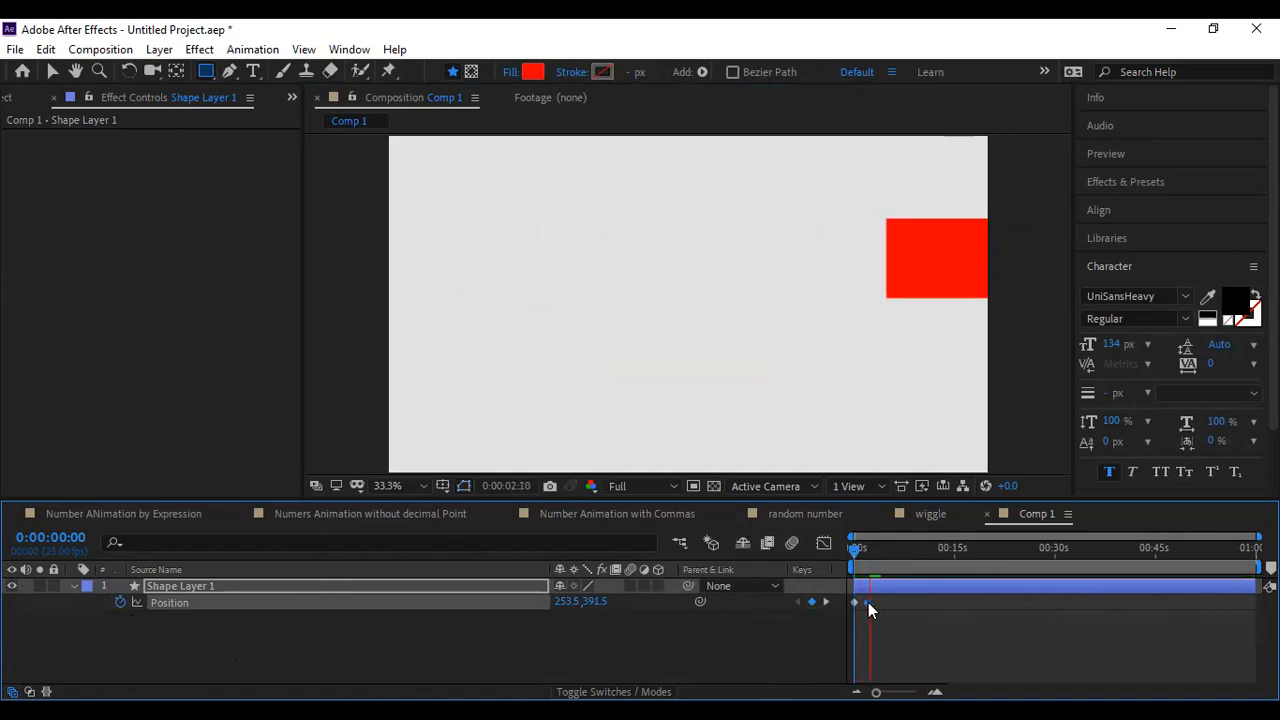
pyautogui.press('space')
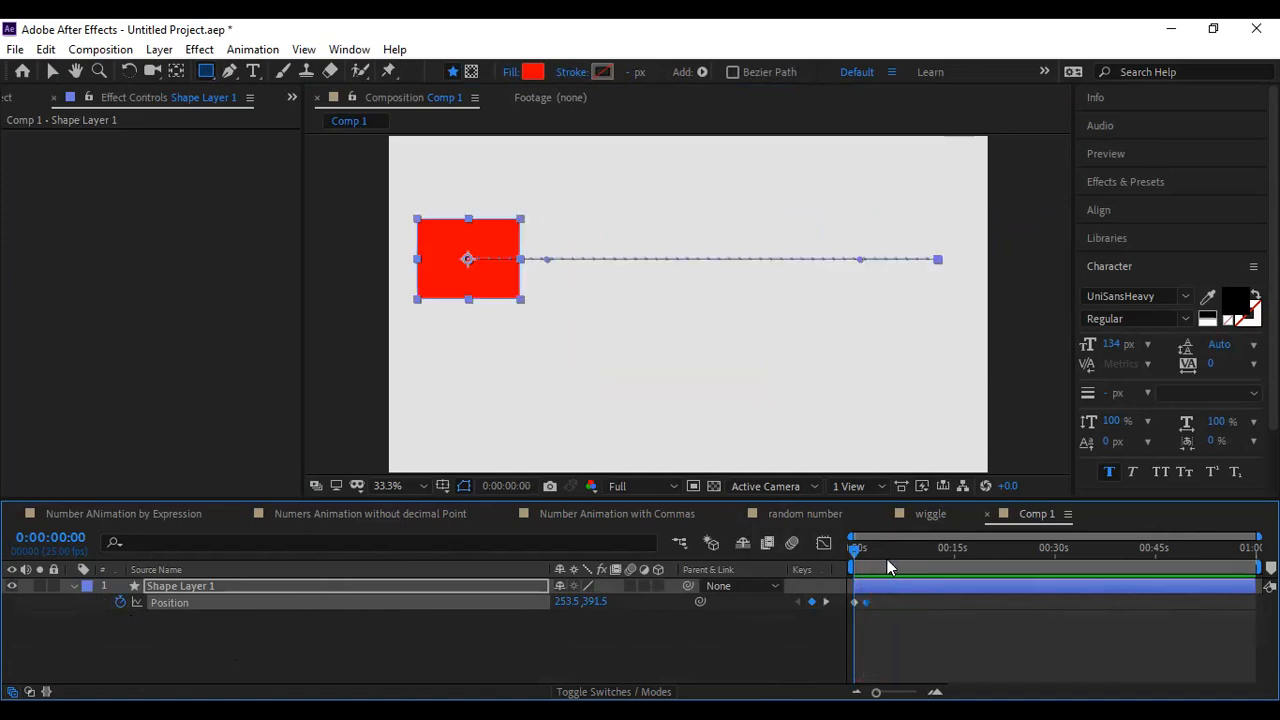
pyautogui.press('space')
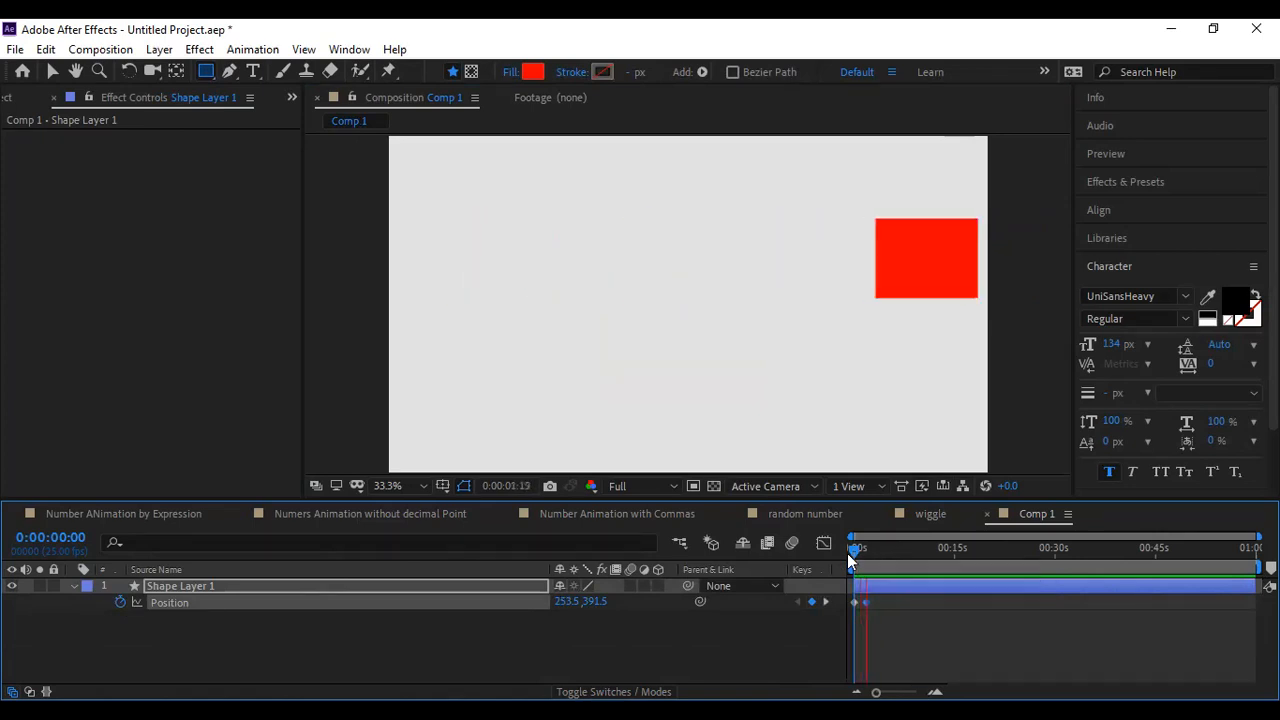
pyautogui.press('space')
# Step: Add the expression loopOut() to the rectangle's keyframed Position and preview the repeating movement
pyautogui.keyDown('alt'); pyautogui.click(120, 603); pyautogui.keyUp('alt')
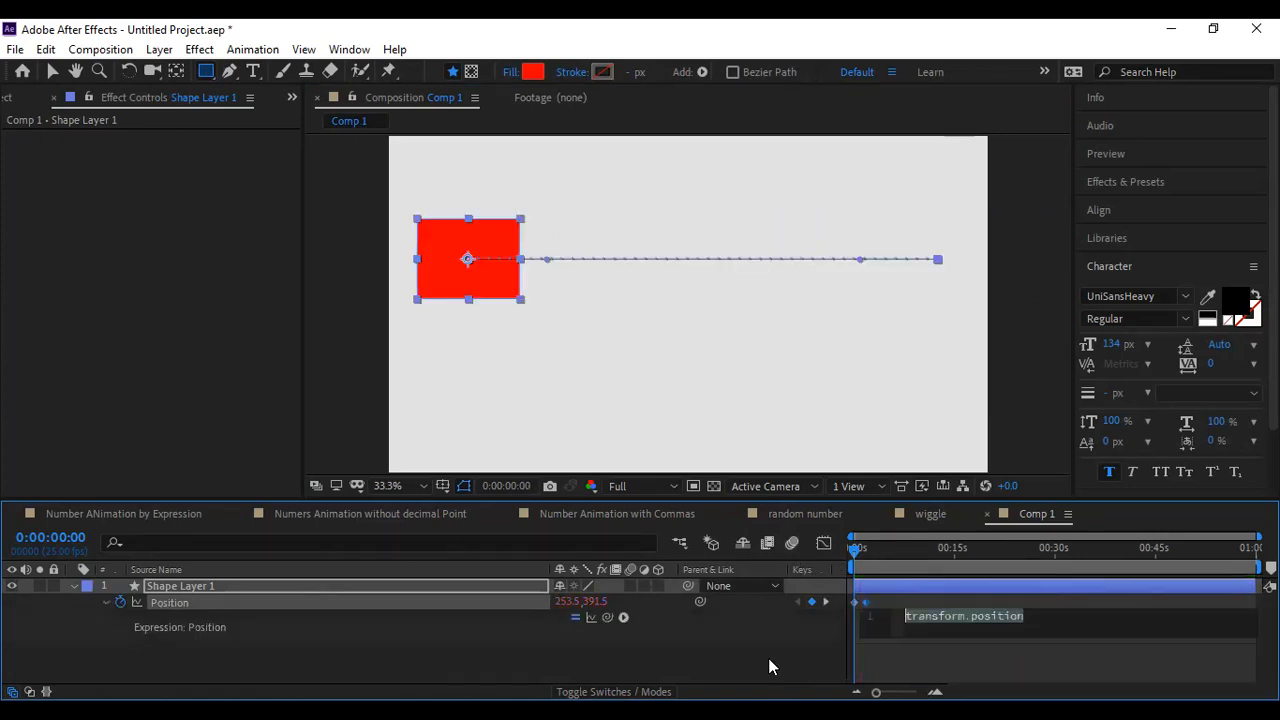
pyautogui.write('loo')
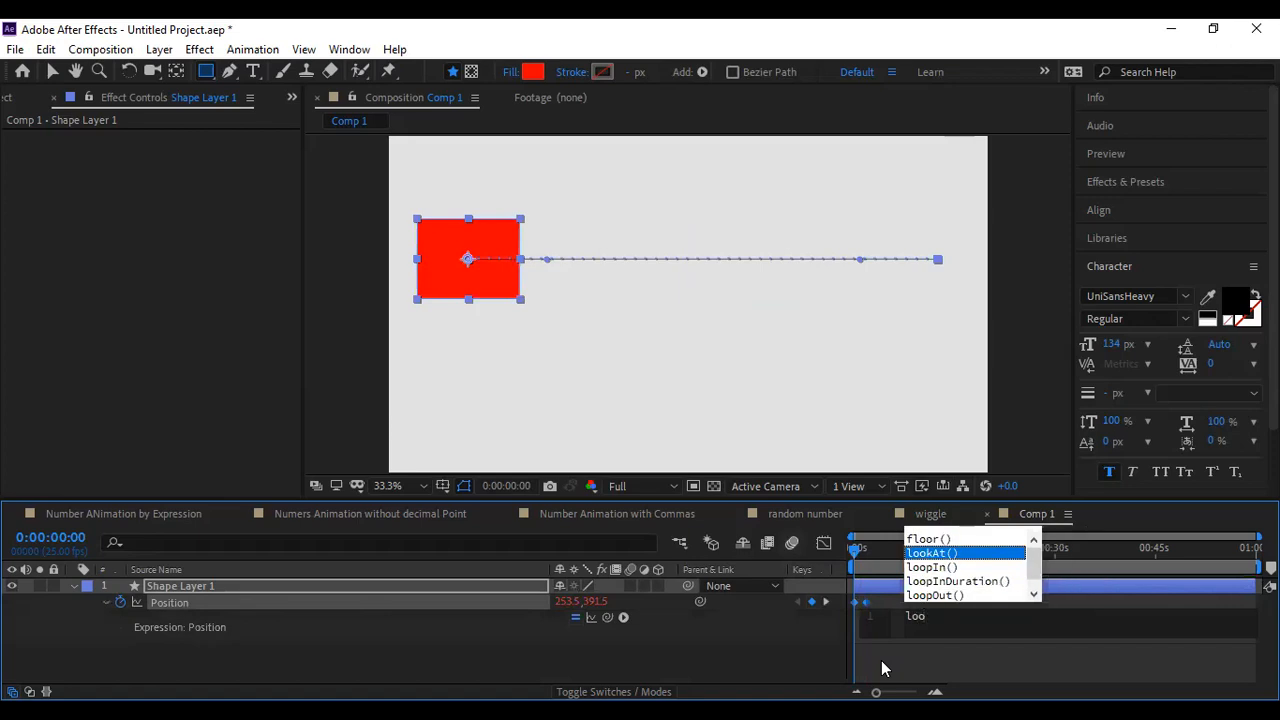
pyautogui.press('Down')
pyautogui.press('Down')
pyautogui.press('Down')
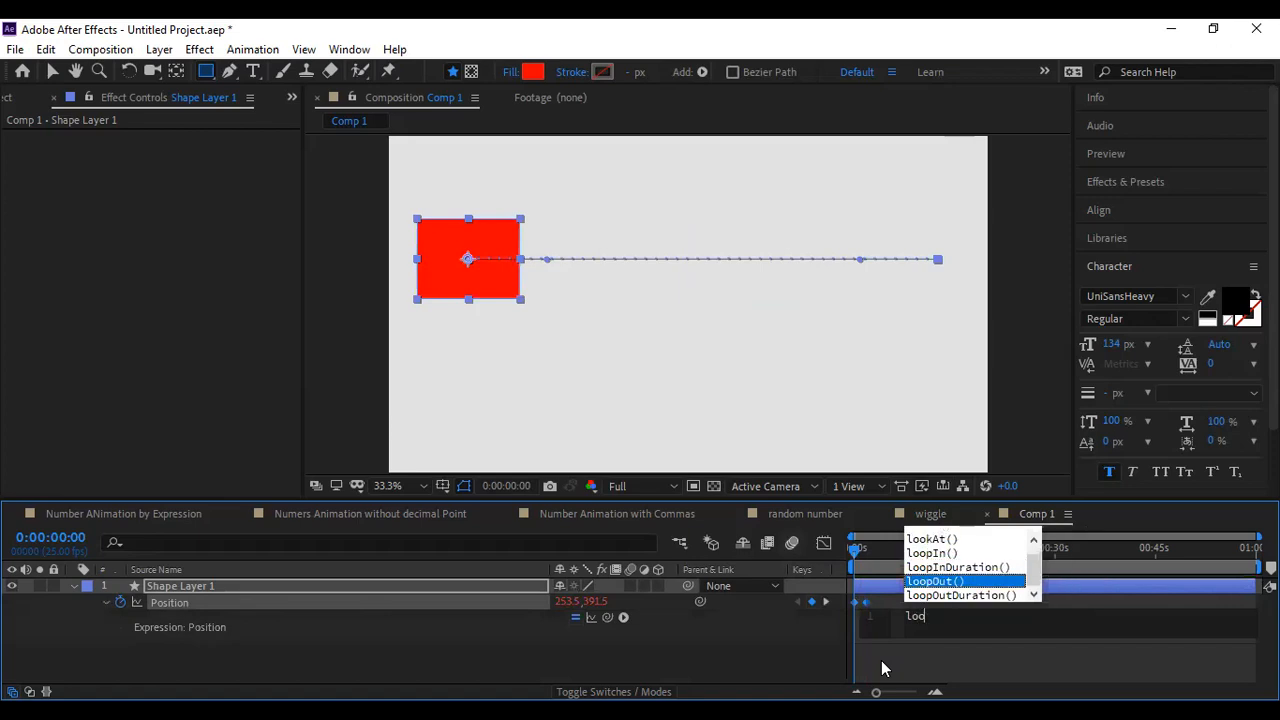
pyautogui.press('Return')
pyautogui.click(753, 564)
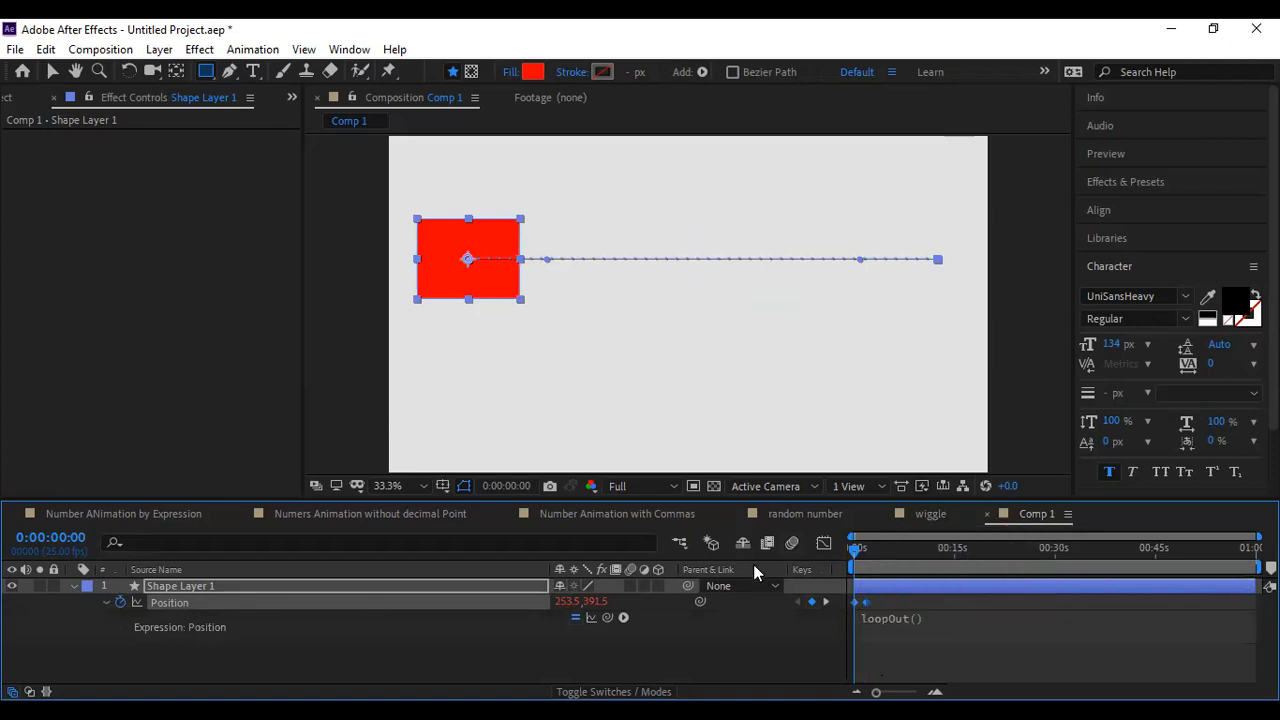
pyautogui.press('space')
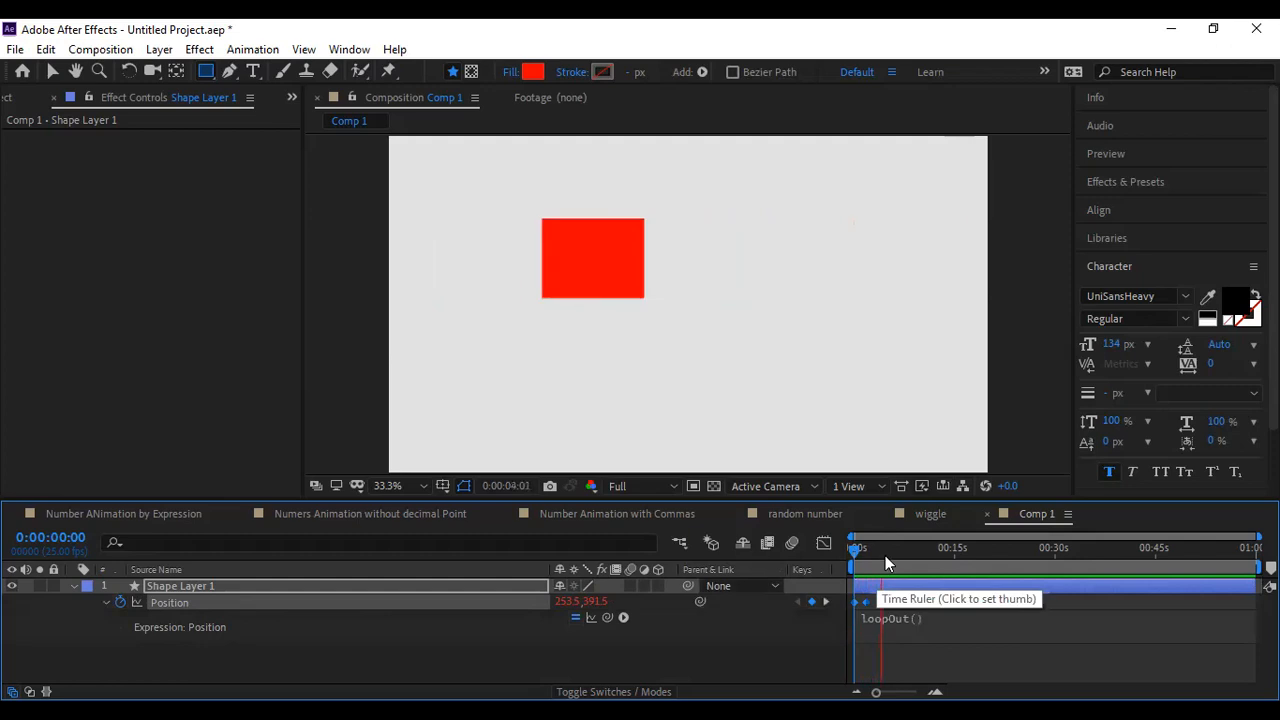
pyautogui.press('space')
pyautogui.click(930, 617)
pyautogui.click(958, 617)
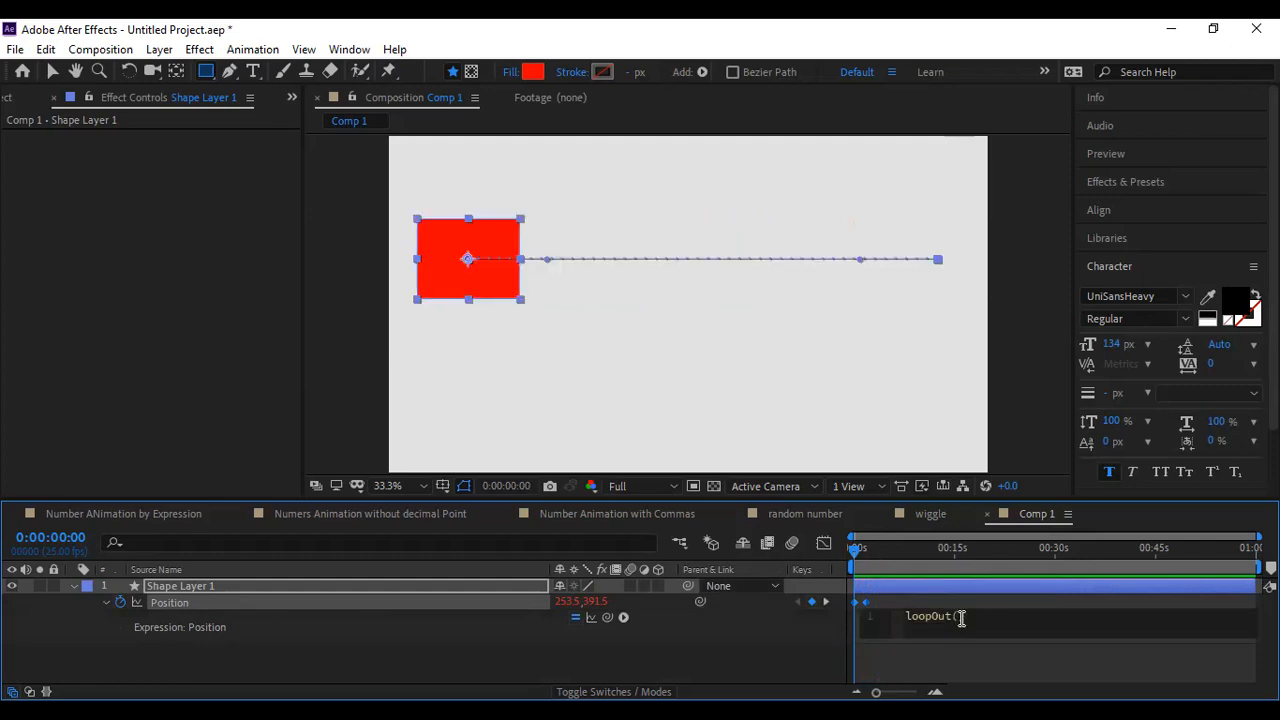
pyautogui.write('ping')
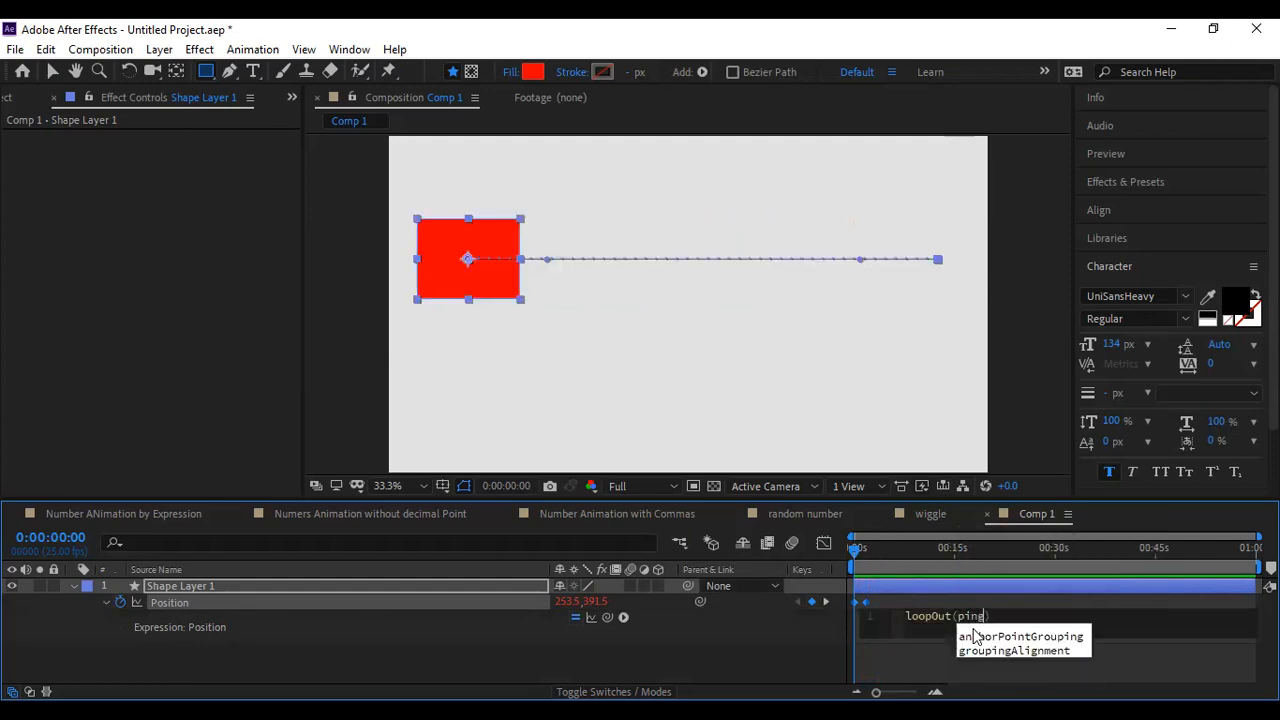
pyautogui.press('BackSpace')
pyautogui.press('BackSpace')
pyautogui.press('BackSpace')
pyautogui.press('BackSpace')
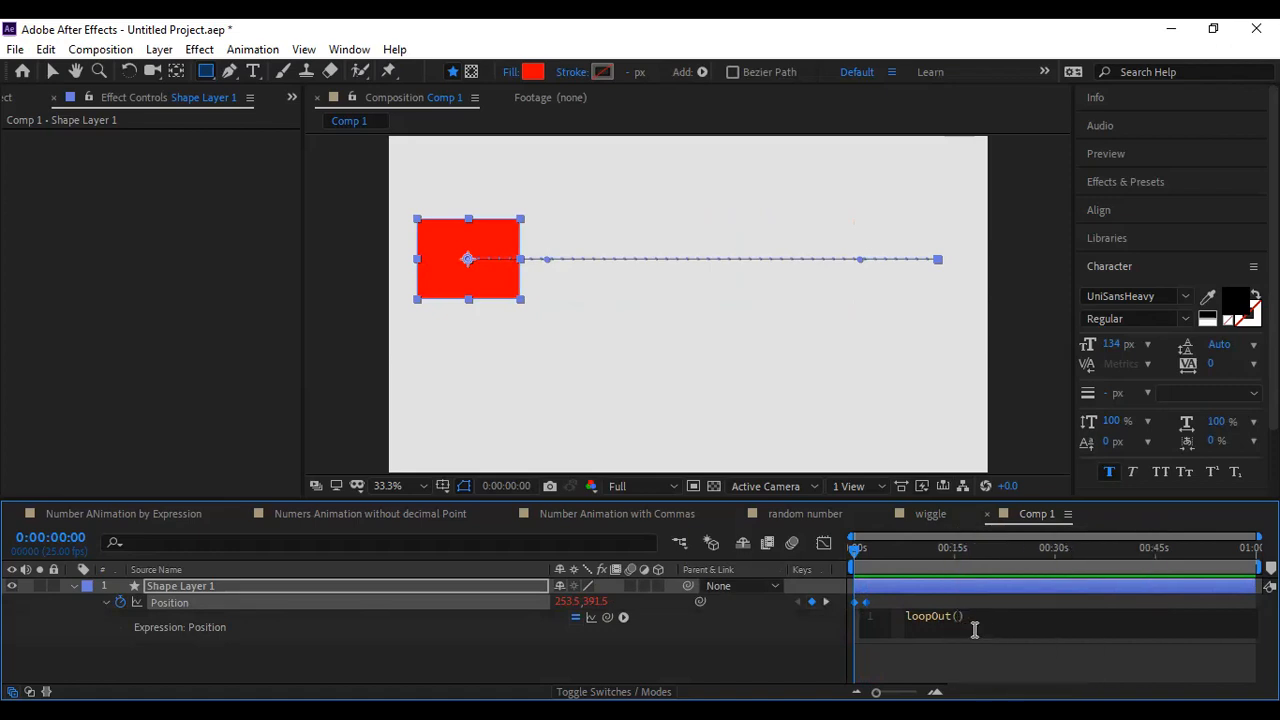
pyautogui.press('BackSpace')
pyautogui.press('BackSpace')
pyautogui.press('BackSpace')
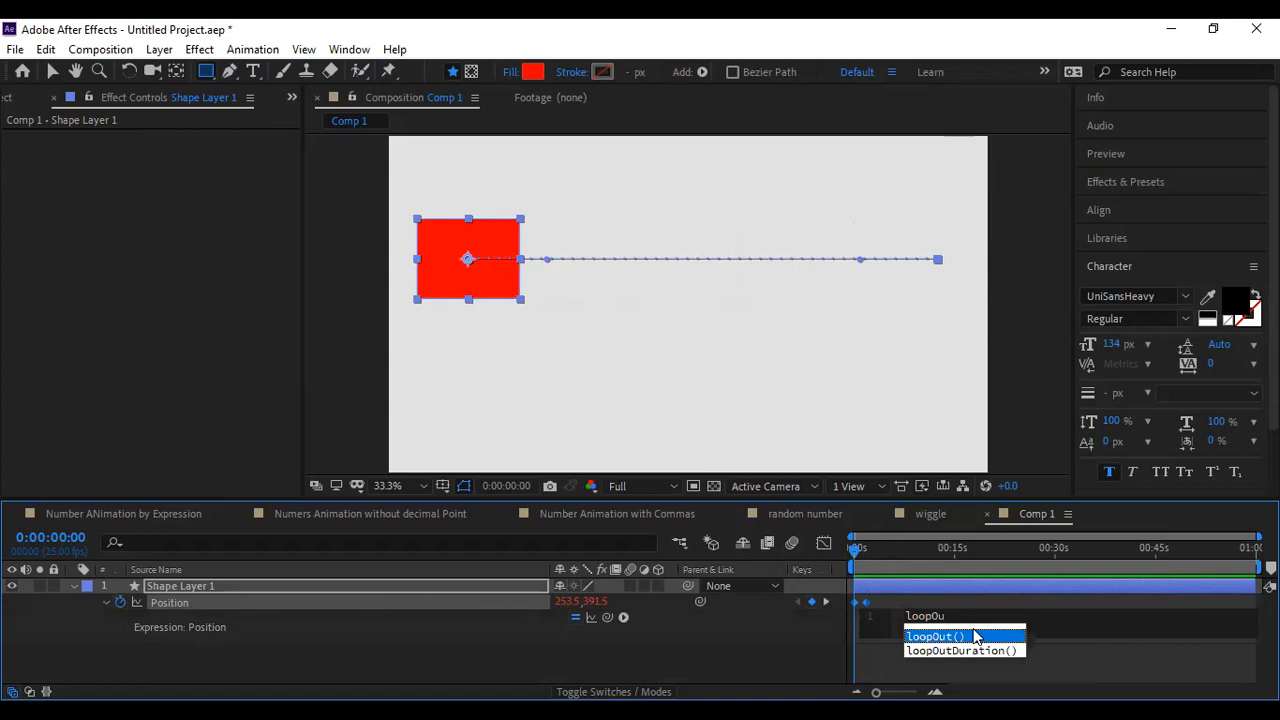
# Step: Complete the Position expression as loopOut(), trying the argument ping and removing it again
pyautogui.write('t(pi')
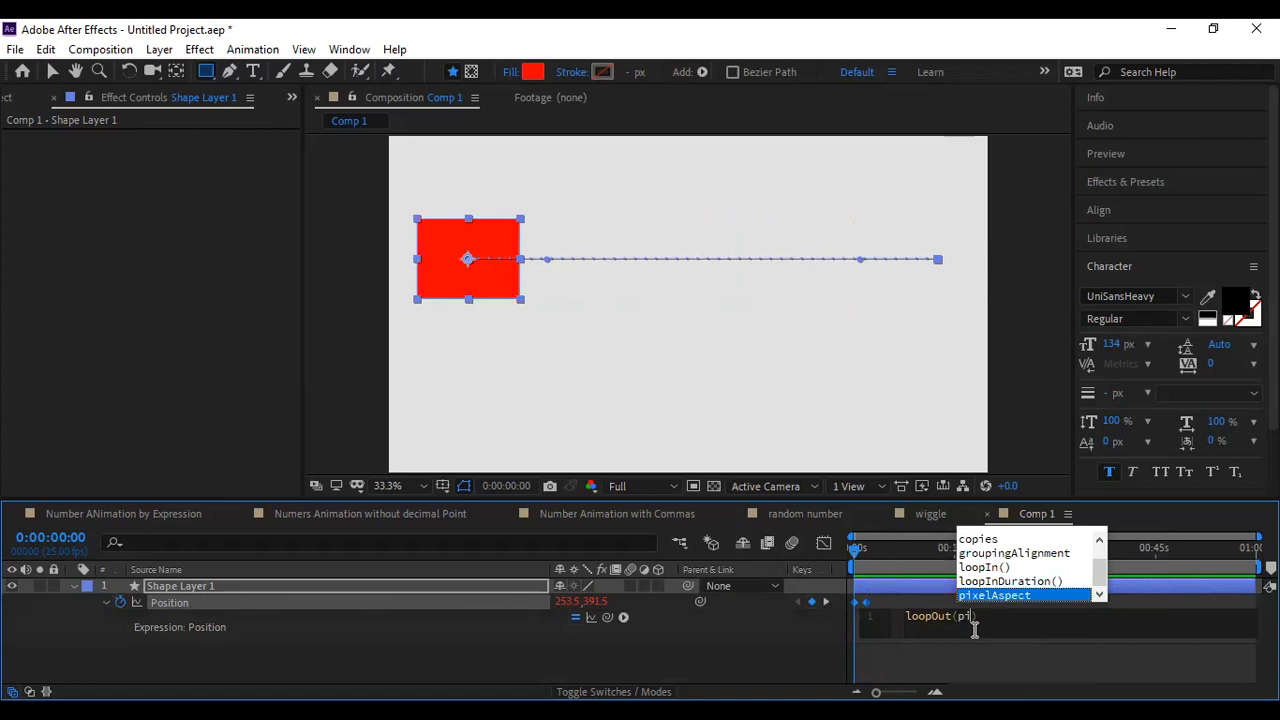
pyautogui.write('n')
pyautogui.press('BackSpace')
pyautogui.write('ng')
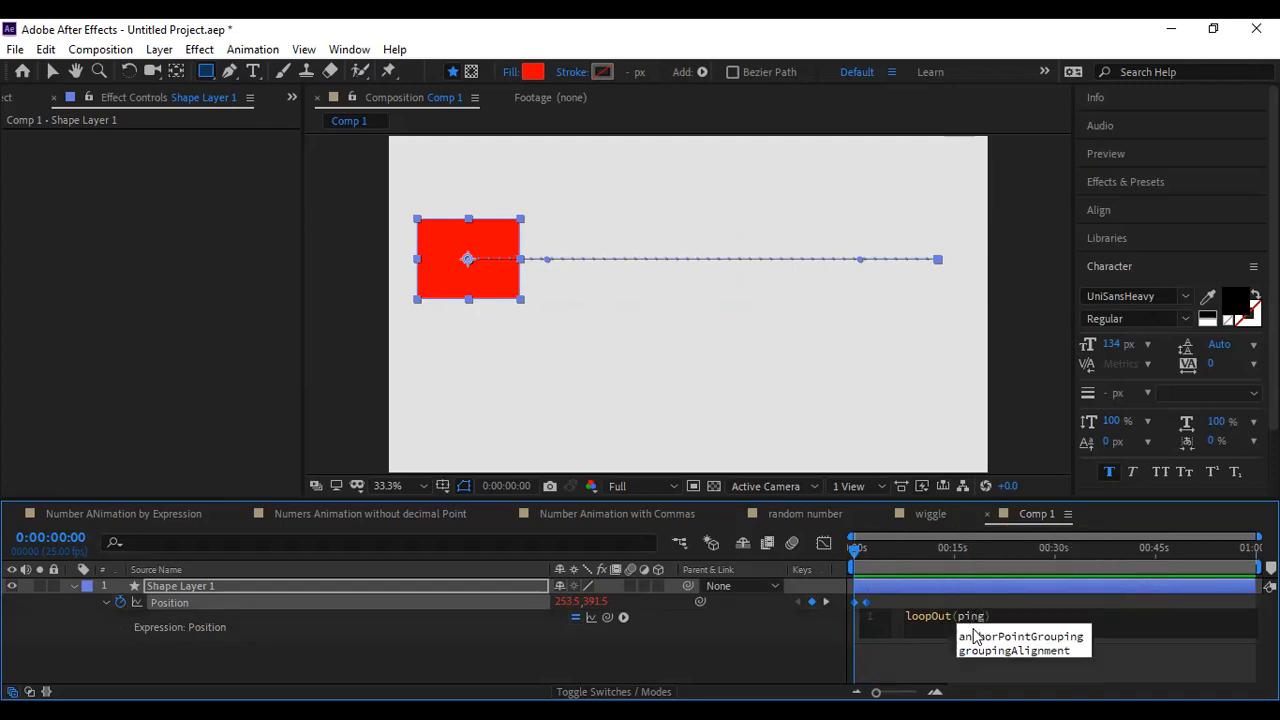
pyautogui.press('BackSpace')
pyautogui.press('BackSpace')
pyautogui.press('BackSpace')
pyautogui.press('BackSpace')
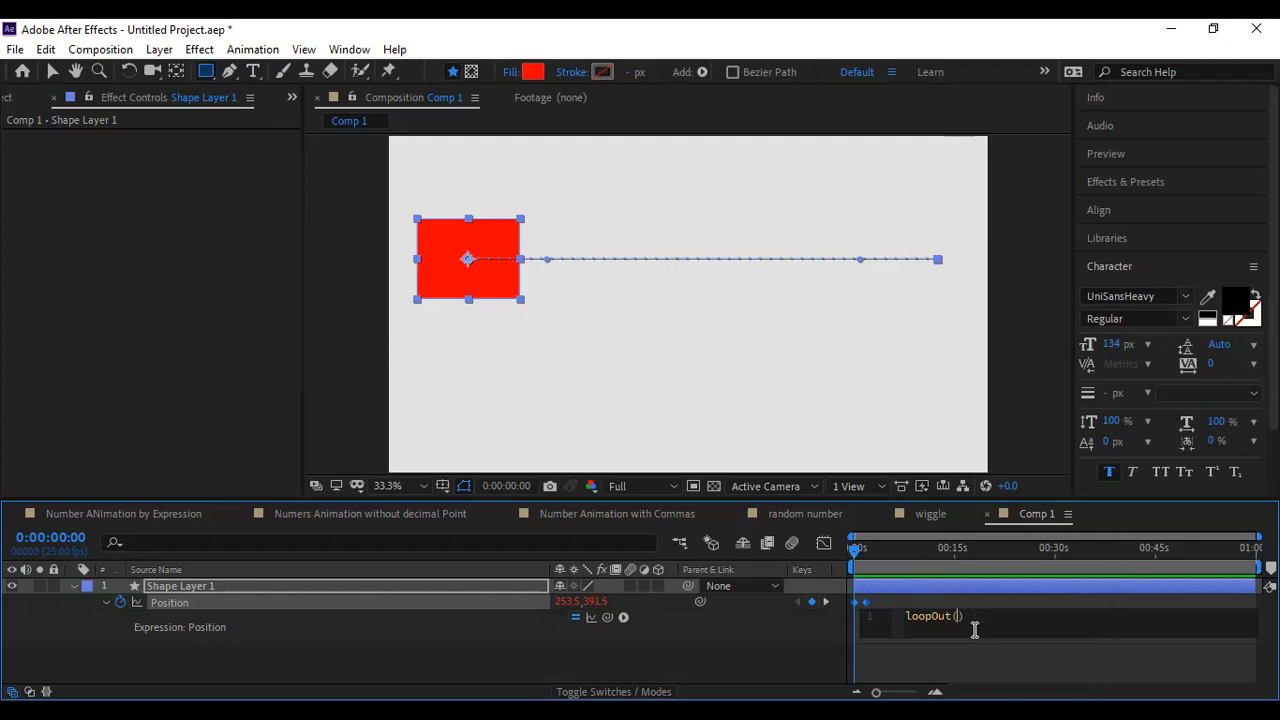
# Step: Commit the expression and preview the rectangle's looping movement from the start
pyautogui.moveTo(937, 548); pyautogui.dragTo(755, 566)
pyautogui.press('space')
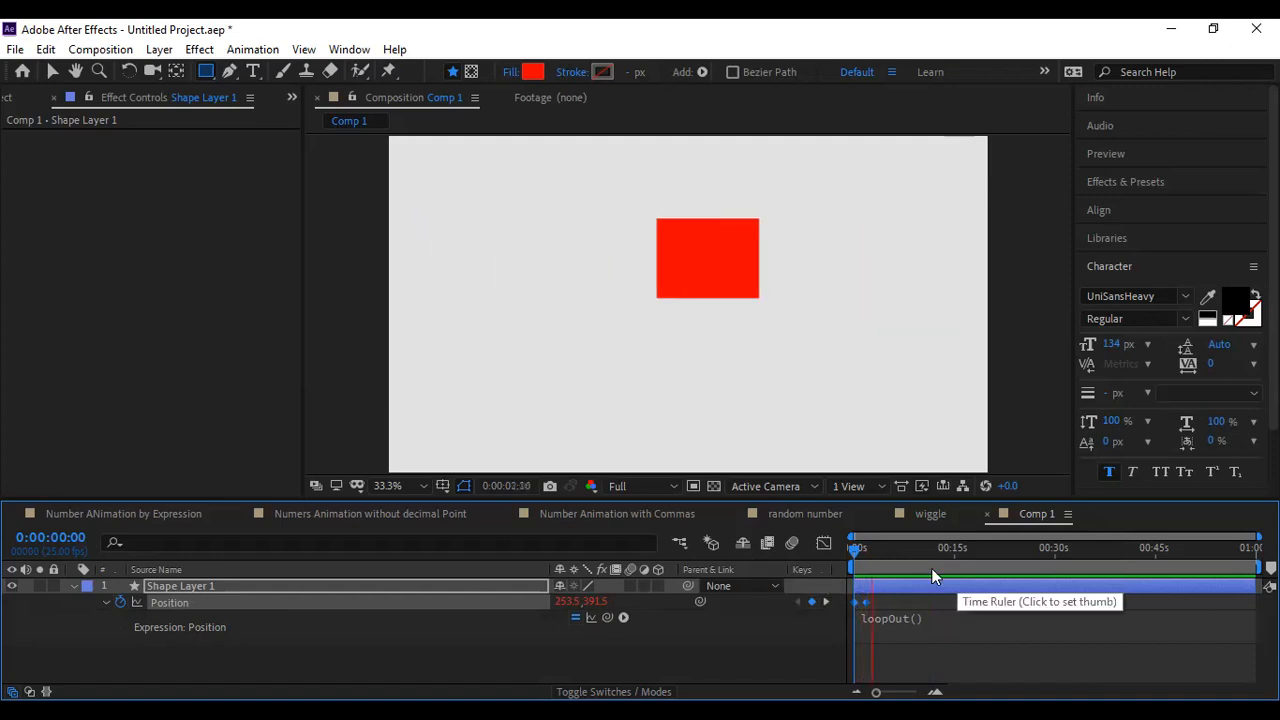
pyautogui.press('space')
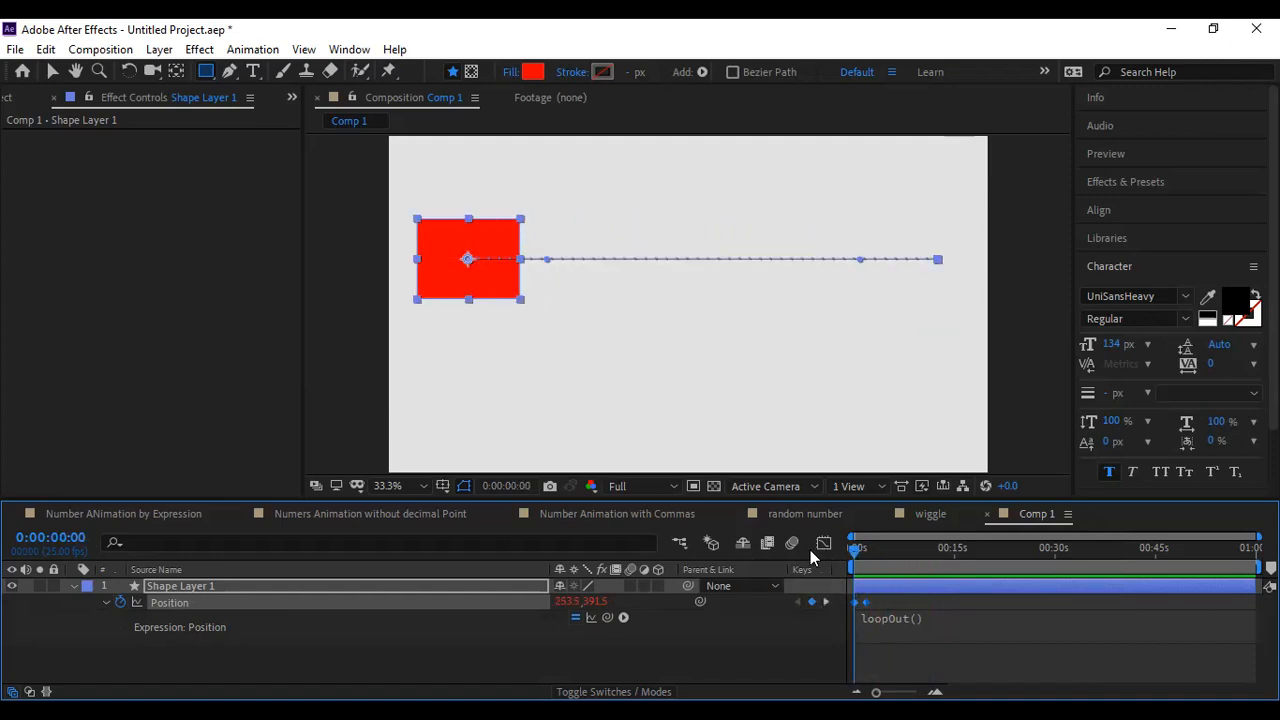
pyautogui.moveTo(853, 549); pyautogui.dragTo(810, 551)
pyautogui.moveTo(857, 556); pyautogui.dragTo(829, 546)
# Step: Create a new composition with the default name and settings
pyautogui.hotkey('ctrl', 'n')
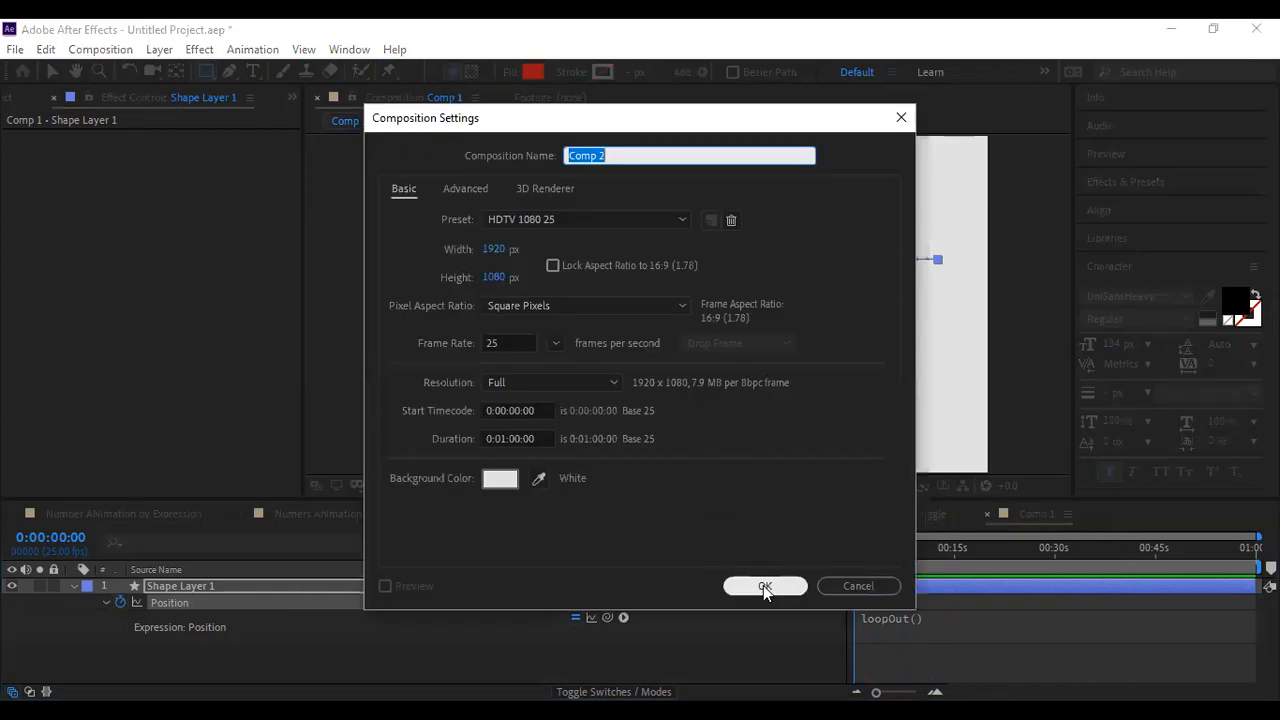
pyautogui.click(765, 585)
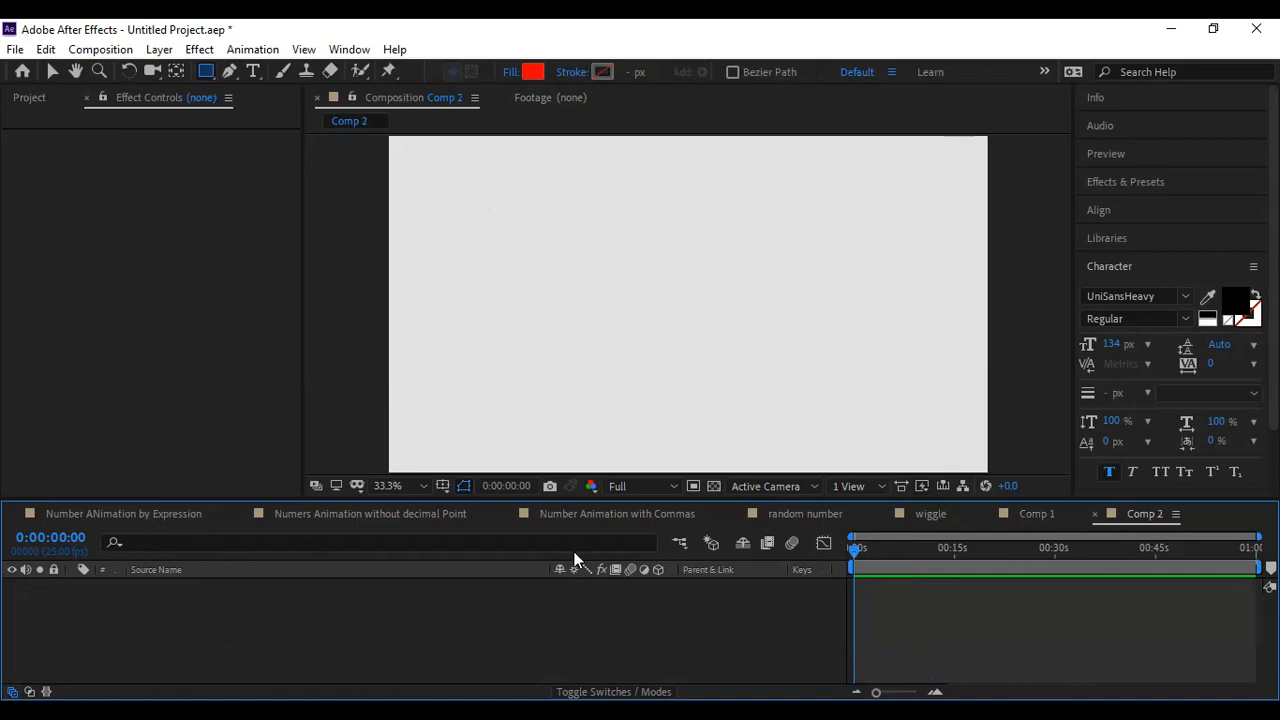
# Step: Revisit the loopOut and wiggle compositions, and scrub Number ANimation by Expression to 0:00:01:20 to examine its slider-driven text
pyautogui.click(1057, 513)
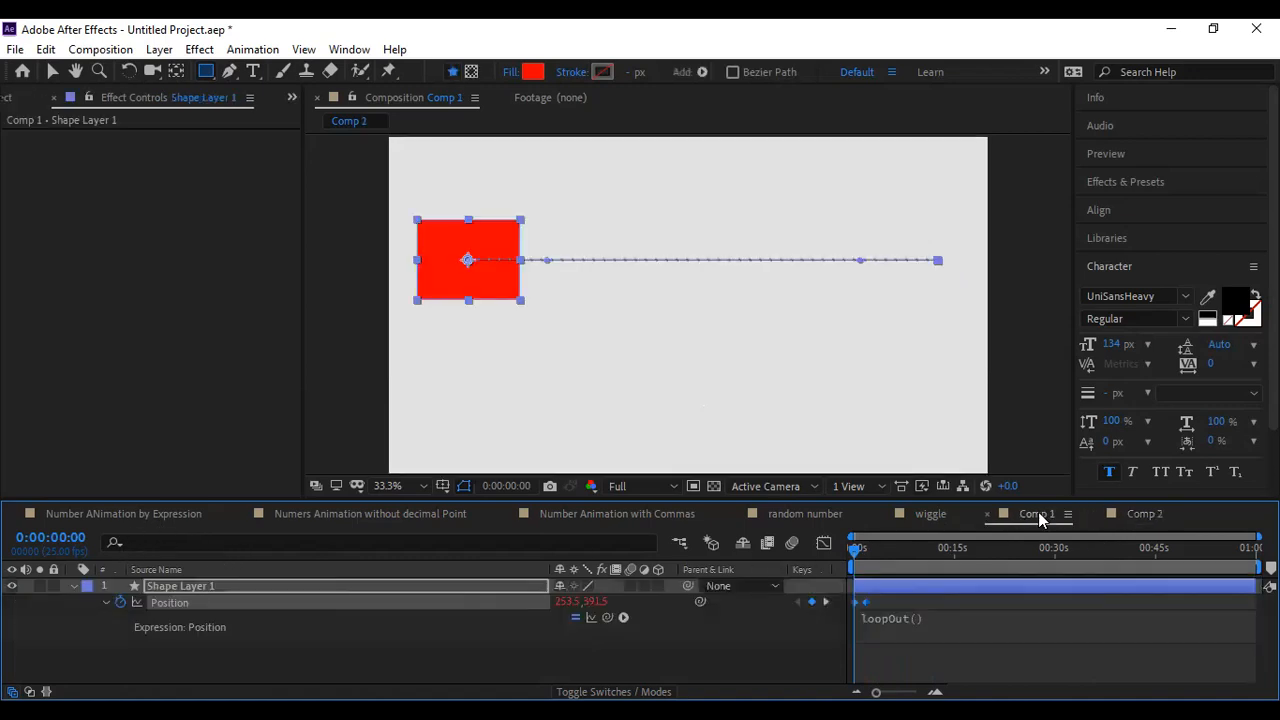
pyautogui.click(926, 514)
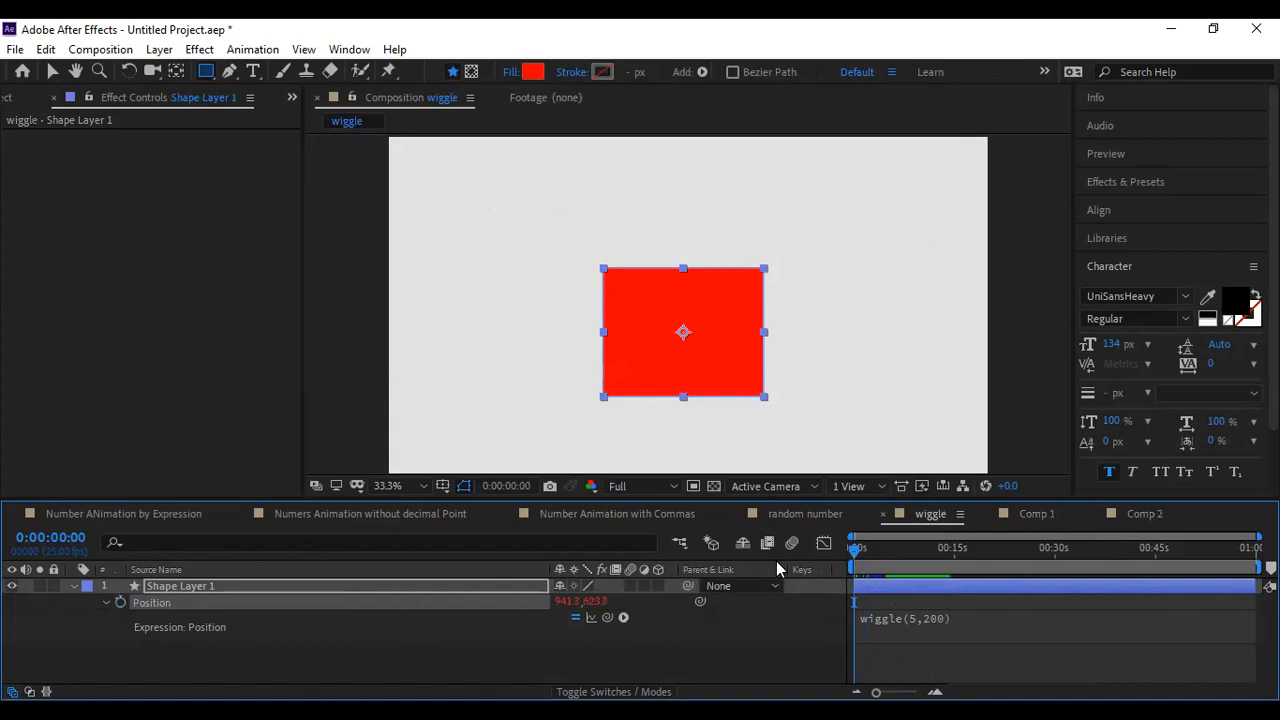
pyautogui.click(60, 515)
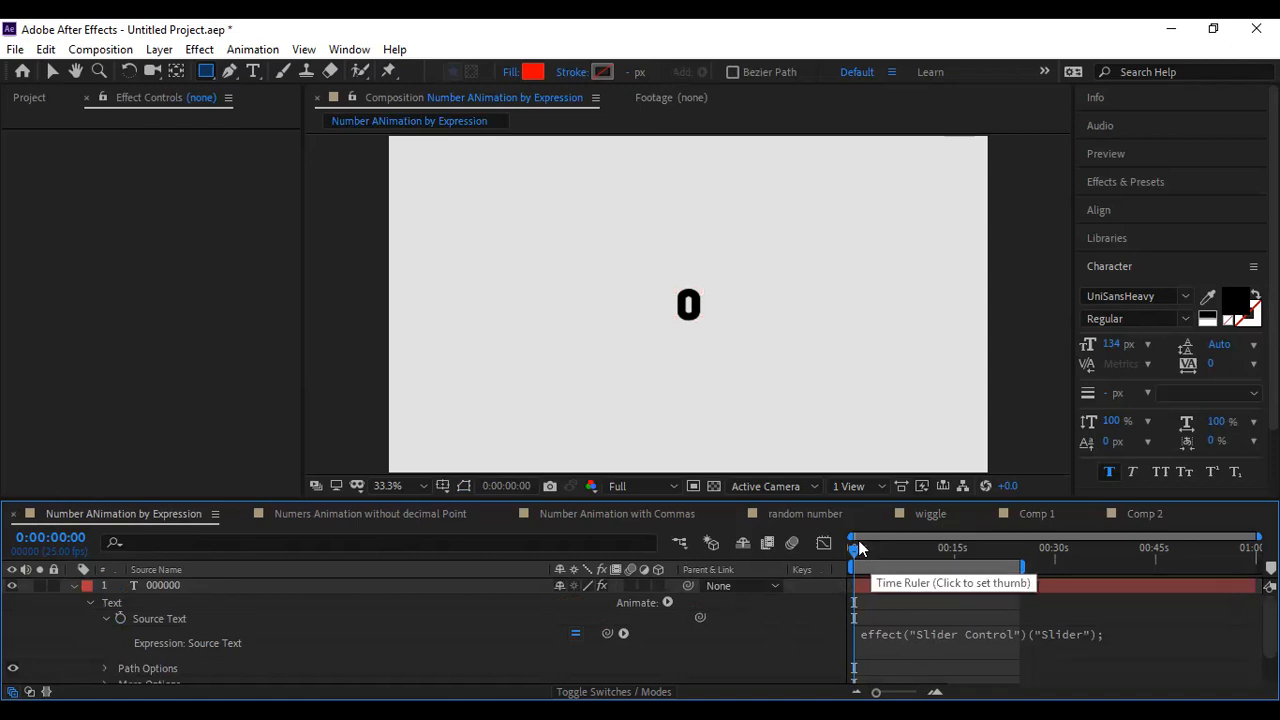
pyautogui.moveTo(907, 542); pyautogui.dragTo(843, 551)
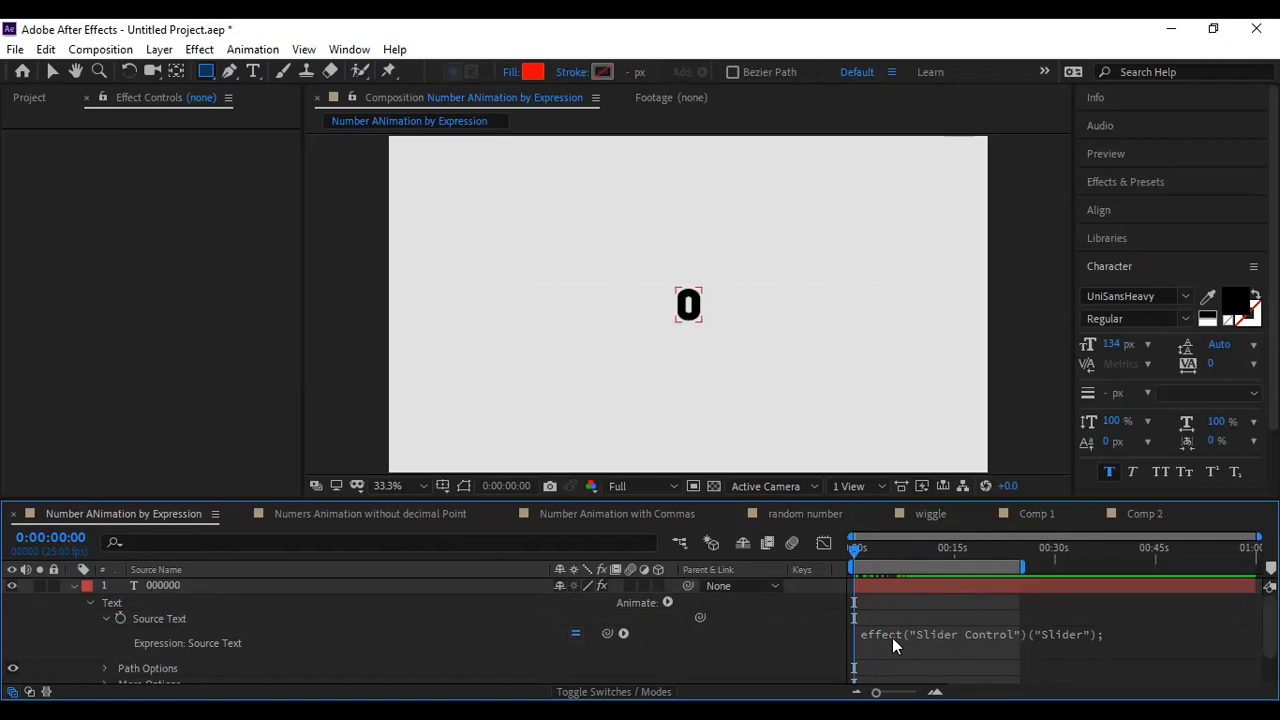
pyautogui.moveTo(856, 549)
pyautogui.mouseDown()
pyautogui.moveTo(1062, 568)
pyautogui.moveTo(850, 571)
pyautogui.moveTo(963, 581)
pyautogui.moveTo(842, 563)
pyautogui.moveTo(974, 564)
pyautogui.moveTo(866, 553)
pyautogui.mouseUp()
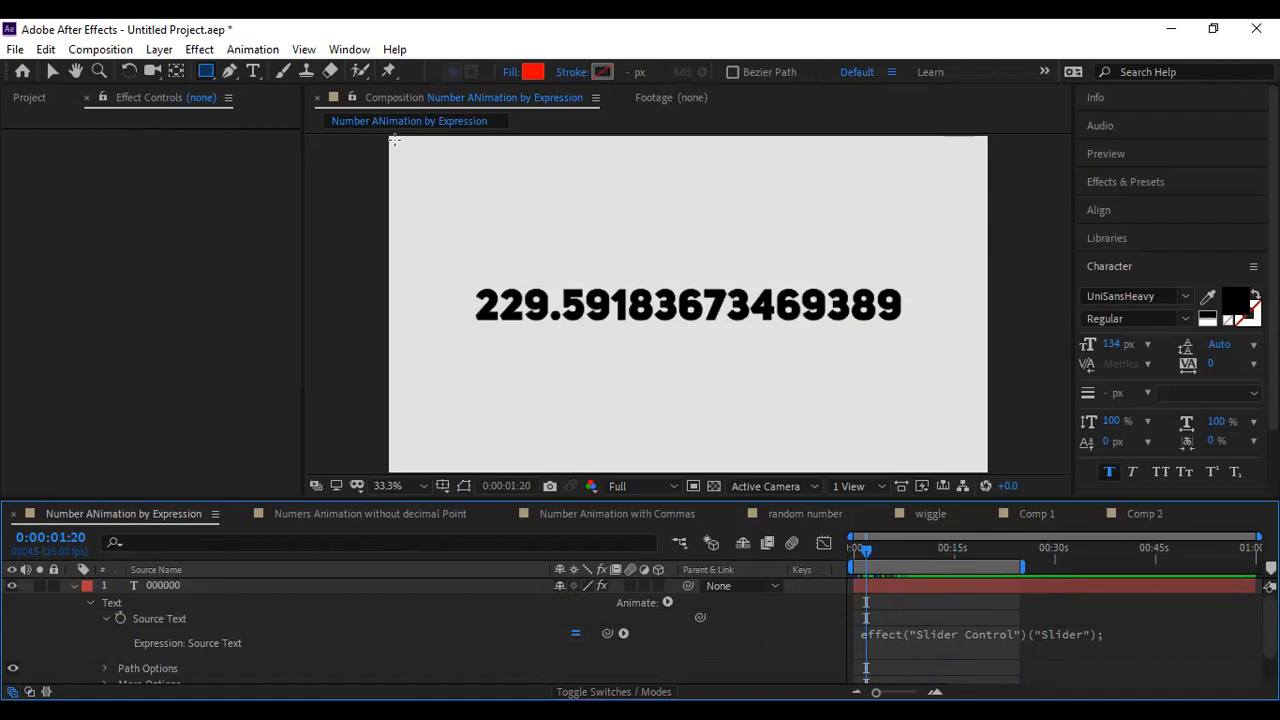
# Step: Compare the Math.round expression in Numers Animation without decimal Point with the one in Number ANimation by Expression
pyautogui.click(317, 513)
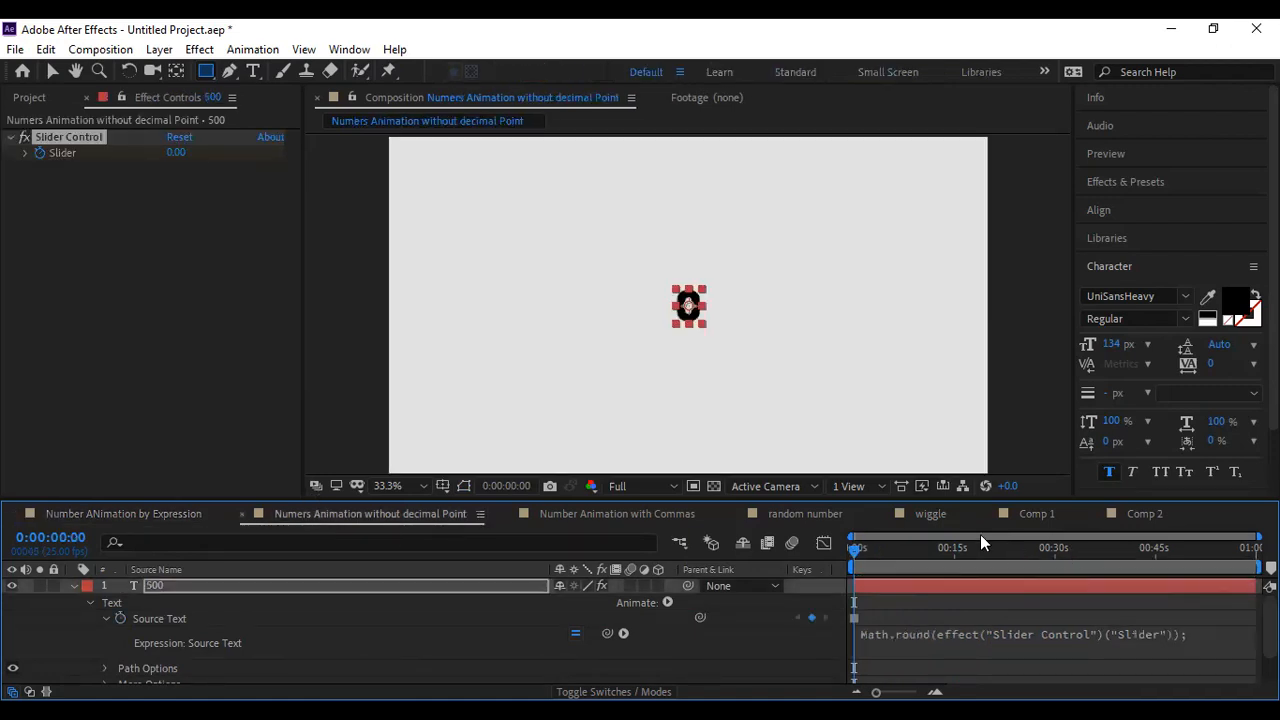
pyautogui.moveTo(858, 551)
pyautogui.mouseDown()
pyautogui.moveTo(1128, 549)
pyautogui.moveTo(847, 566)
pyautogui.moveTo(1074, 572)
pyautogui.moveTo(830, 577)
pyautogui.moveTo(875, 545)
pyautogui.moveTo(894, 551)
pyautogui.moveTo(852, 552)
pyautogui.mouseUp()
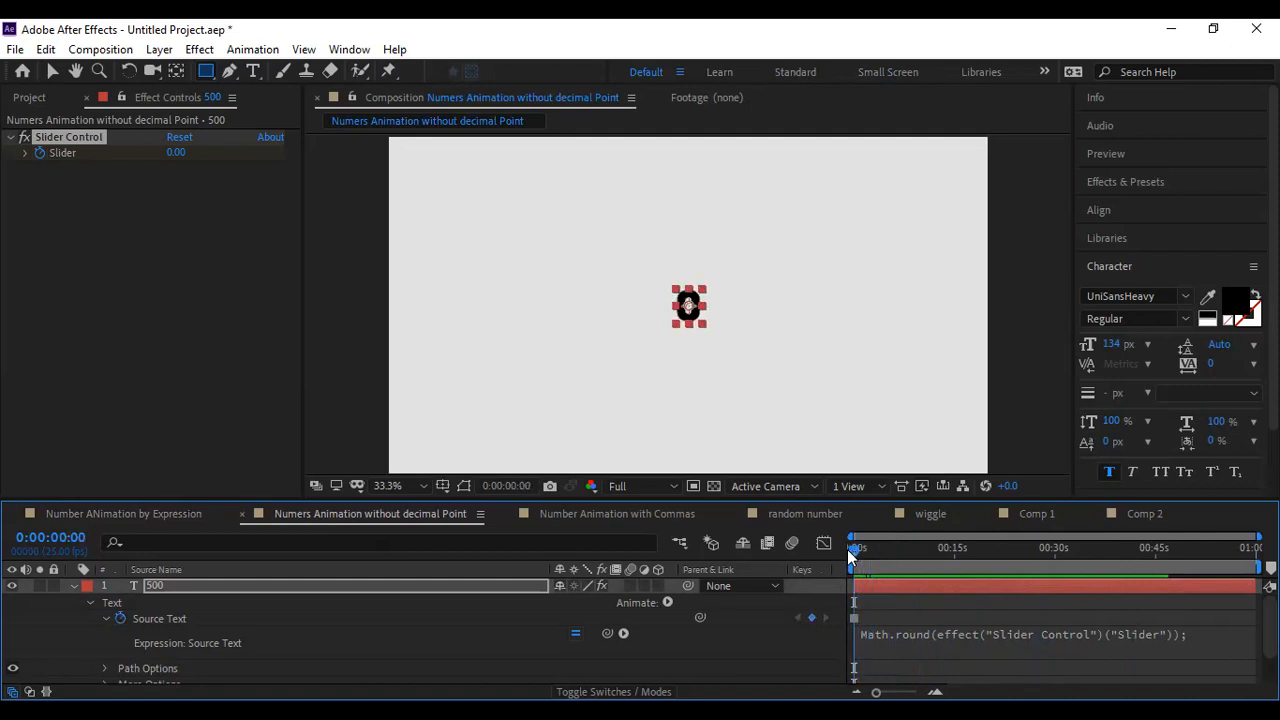
pyautogui.click(159, 513)
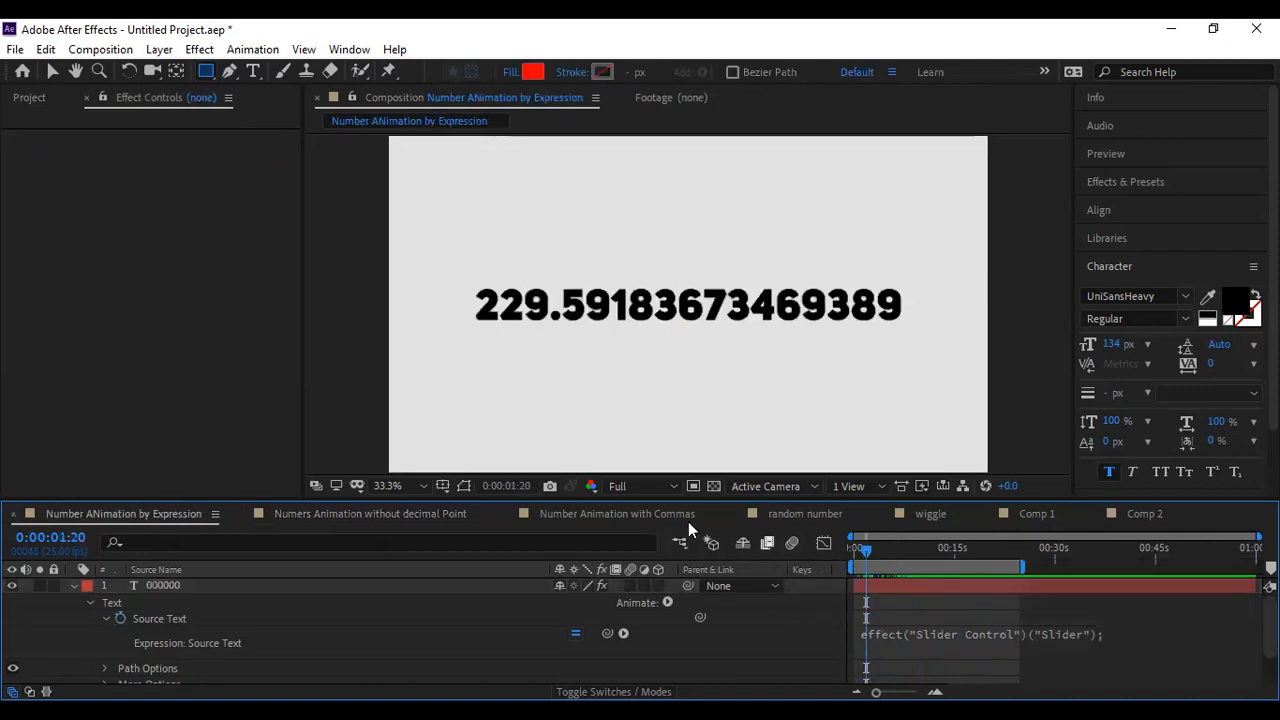
pyautogui.click(396, 514)
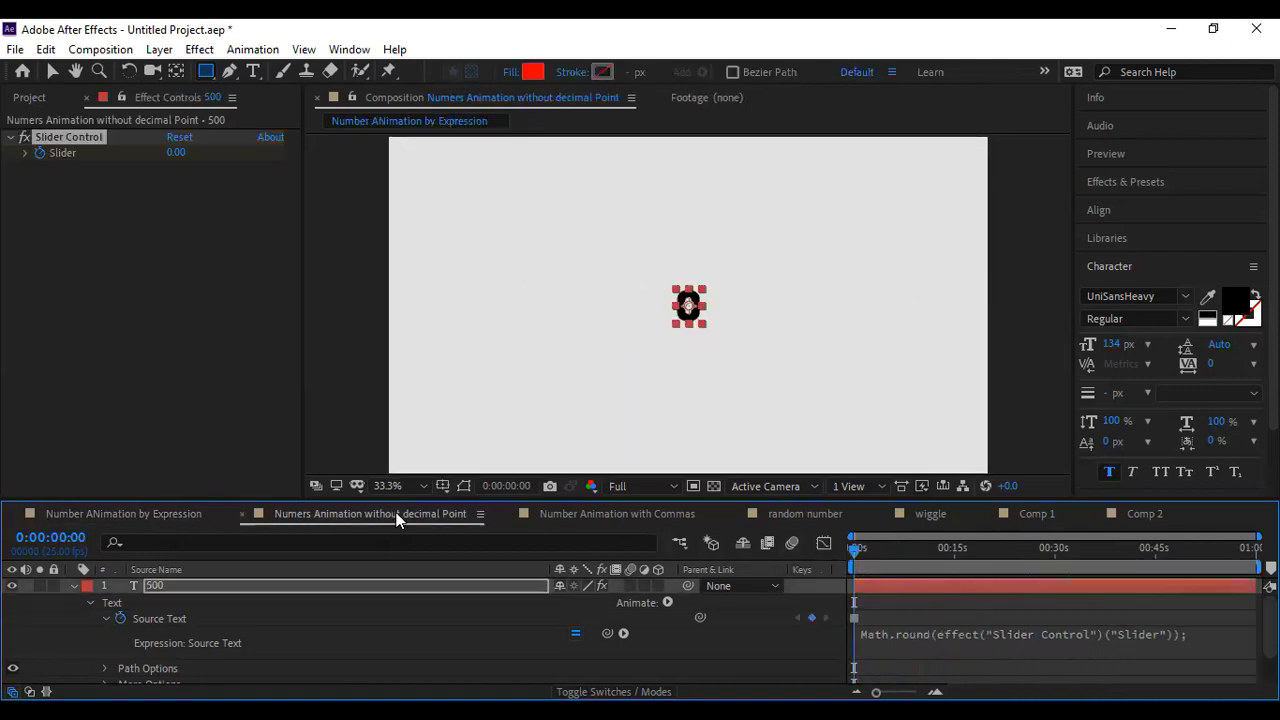
# Step: Examine the addCommas expression in Number Animation with Commas and scrub through its number animation
pyautogui.click(626, 510)
pyautogui.moveTo(858, 545); pyautogui.dragTo(915, 557)
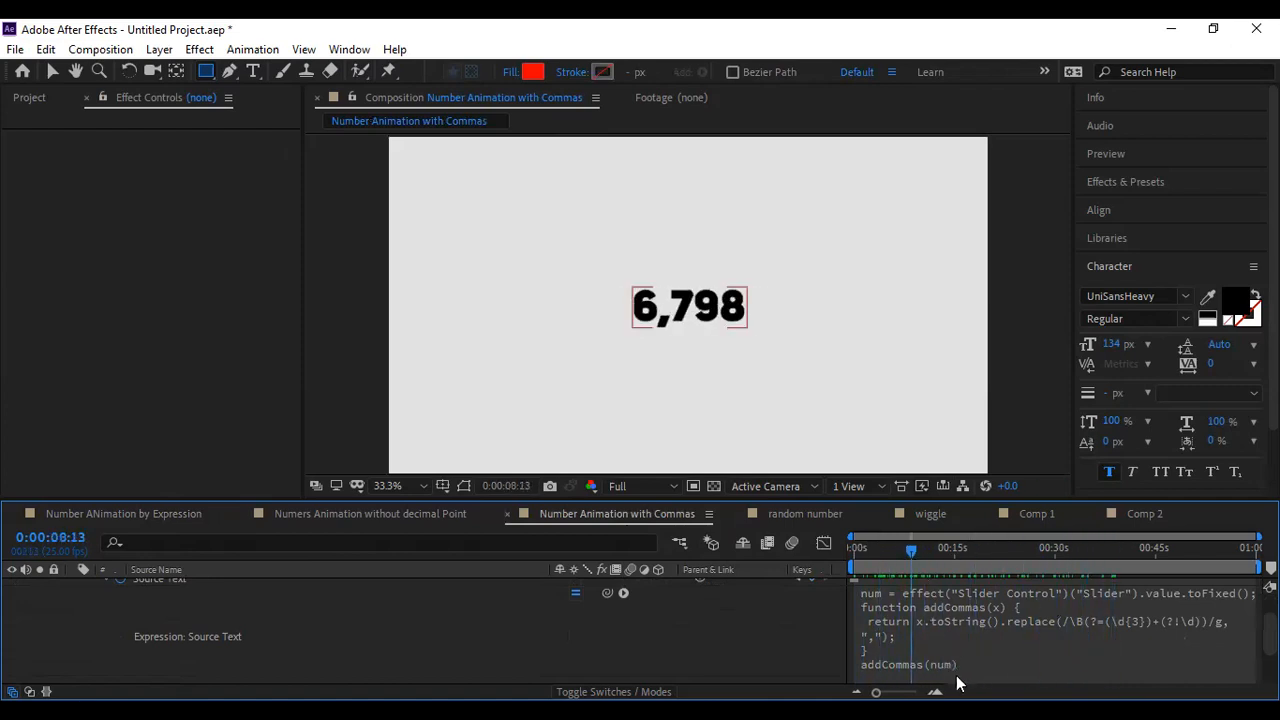
pyautogui.moveTo(905, 544); pyautogui.dragTo(843, 566)
# Step: Examine the seedRandom expression in the random number composition, and return Number ANimation by Expression to its first frame
pyautogui.click(795, 513)
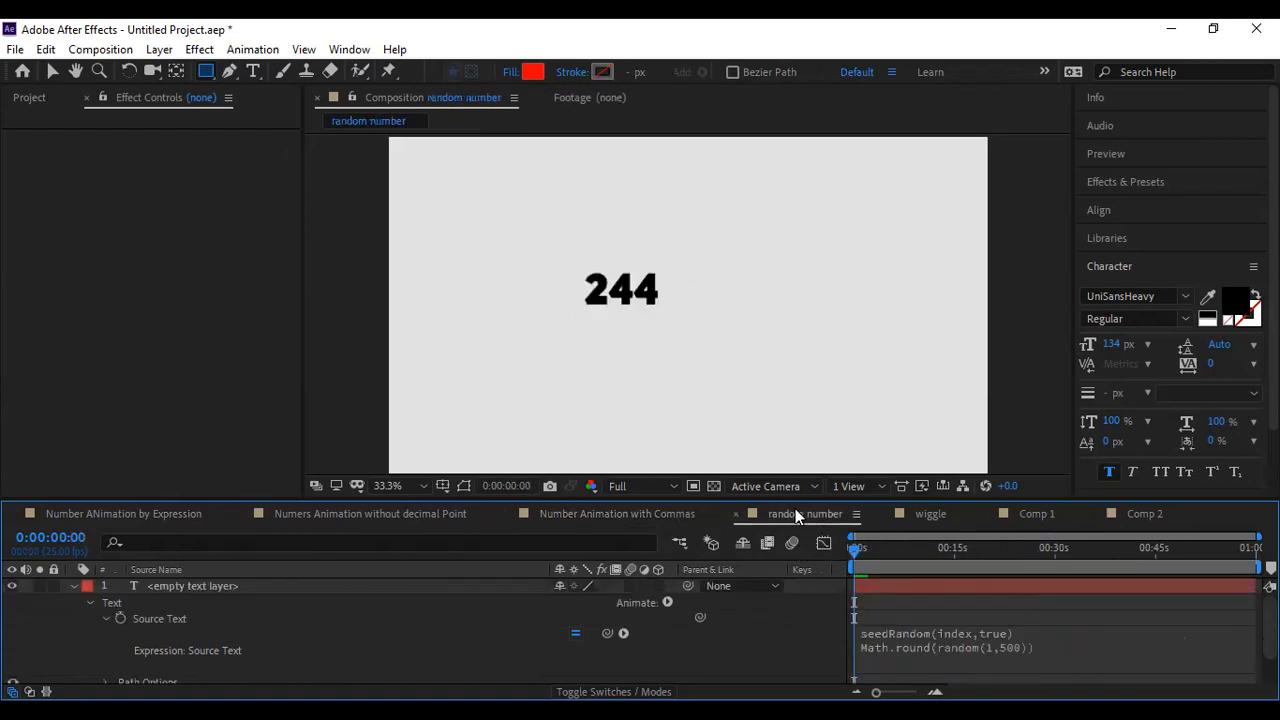
pyautogui.moveTo(843, 551); pyautogui.dragTo(806, 557)
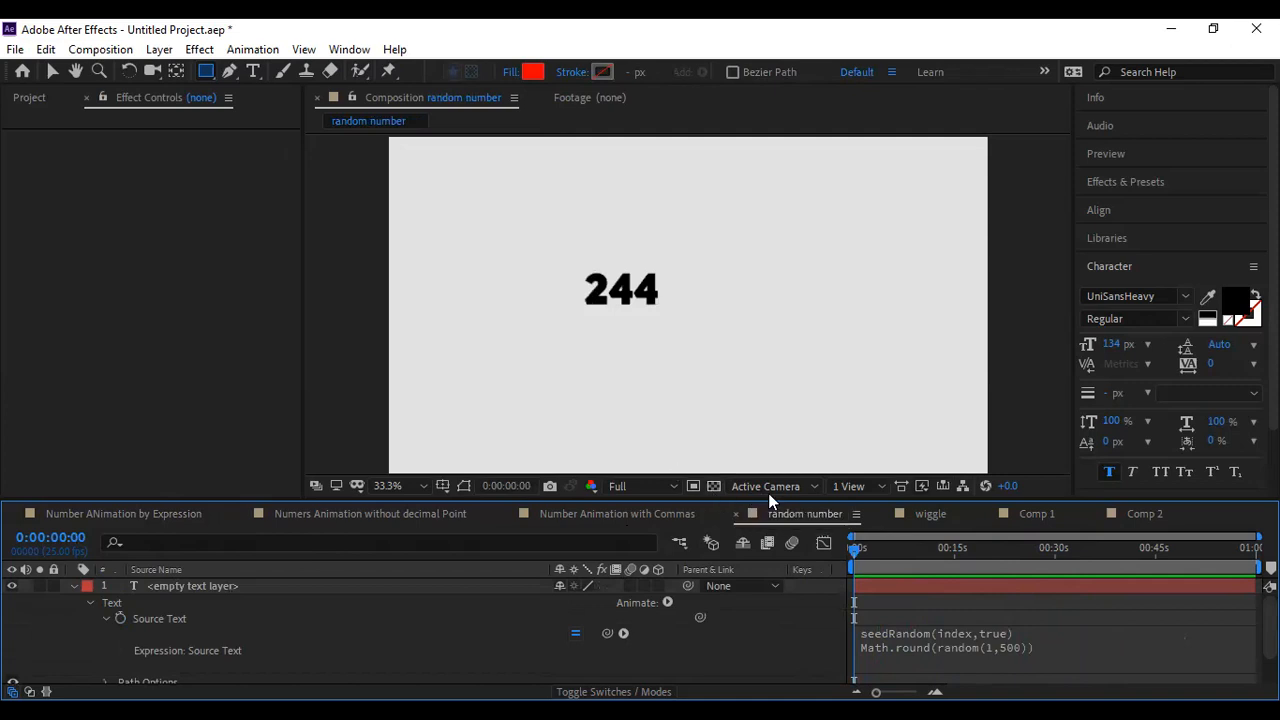
pyautogui.click(69, 515)
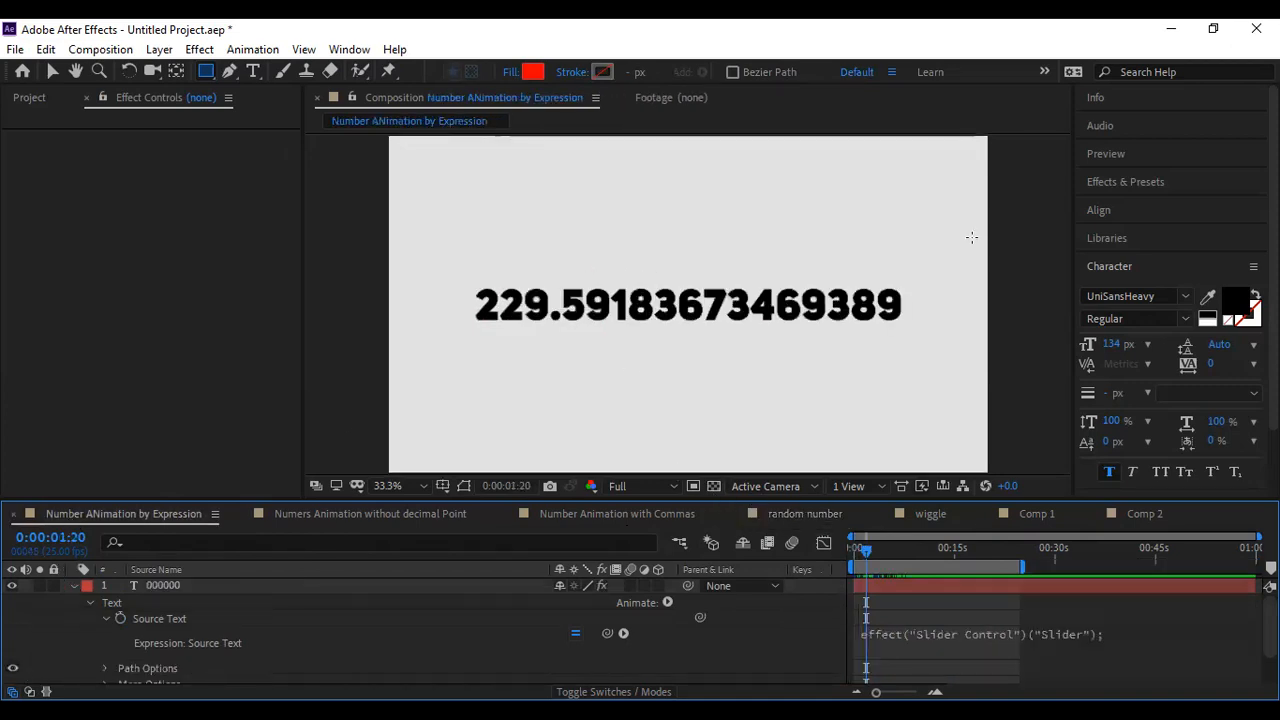
pyautogui.moveTo(864, 553); pyautogui.dragTo(740, 602)
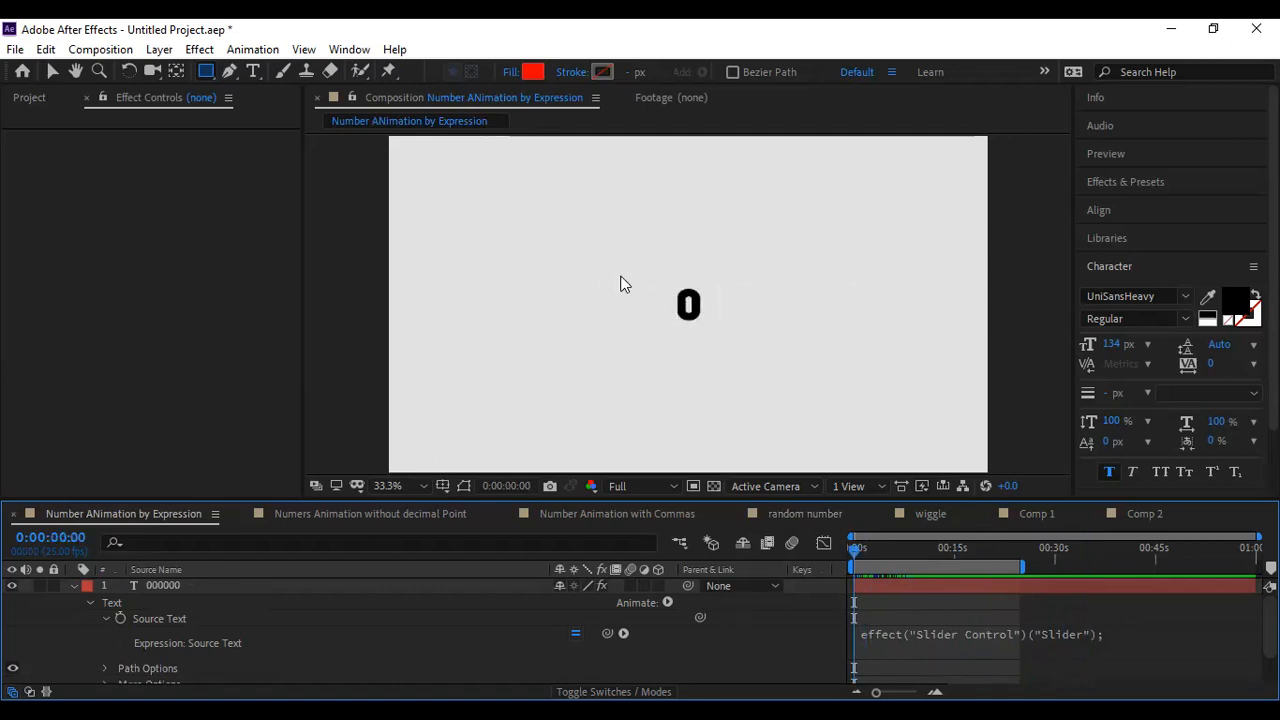
# Step: Create a composition named "number expression" with the default settings
pyautogui.hotkey('ctrl', 'n')
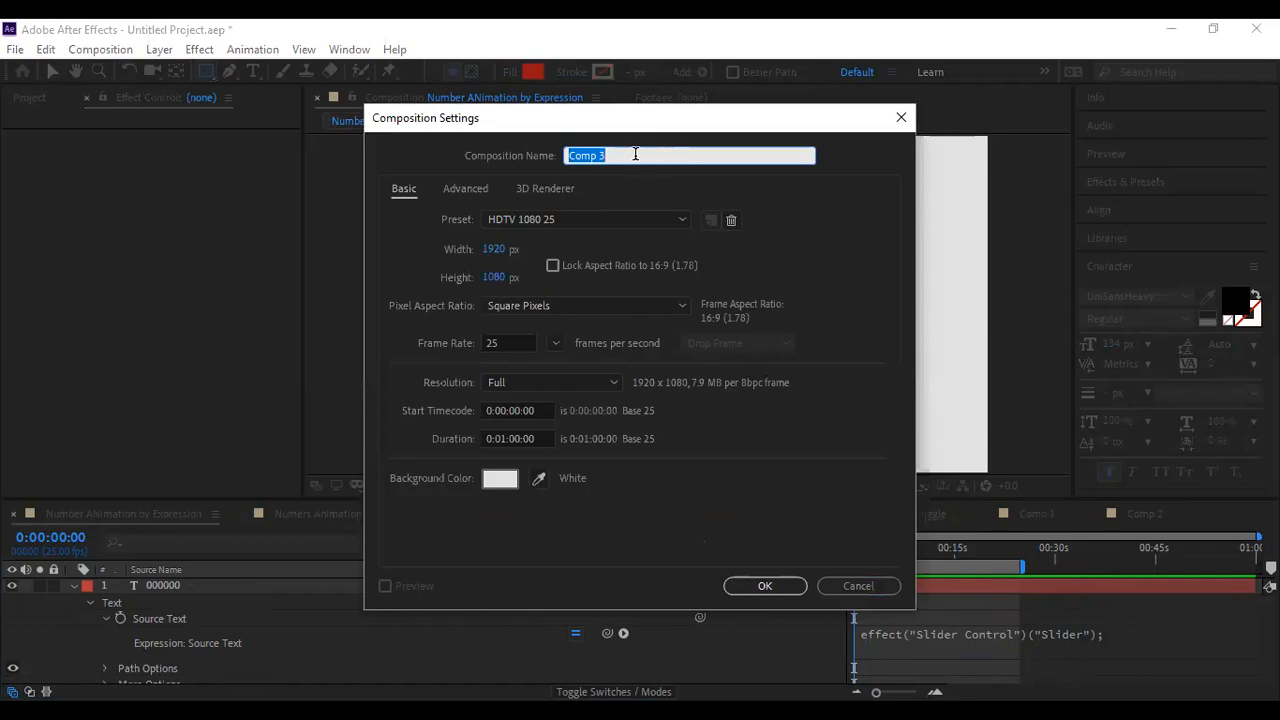
pyautogui.write('number')
pyautogui.write('pression')
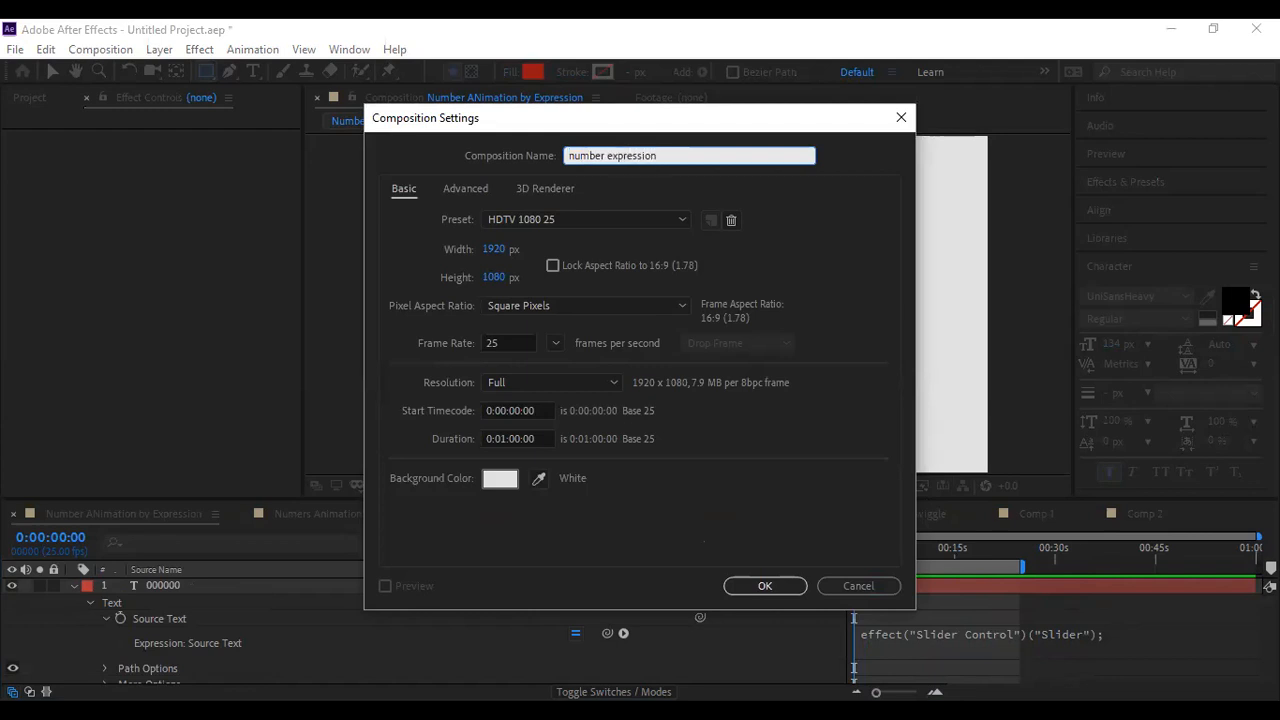
pyautogui.press('Return')
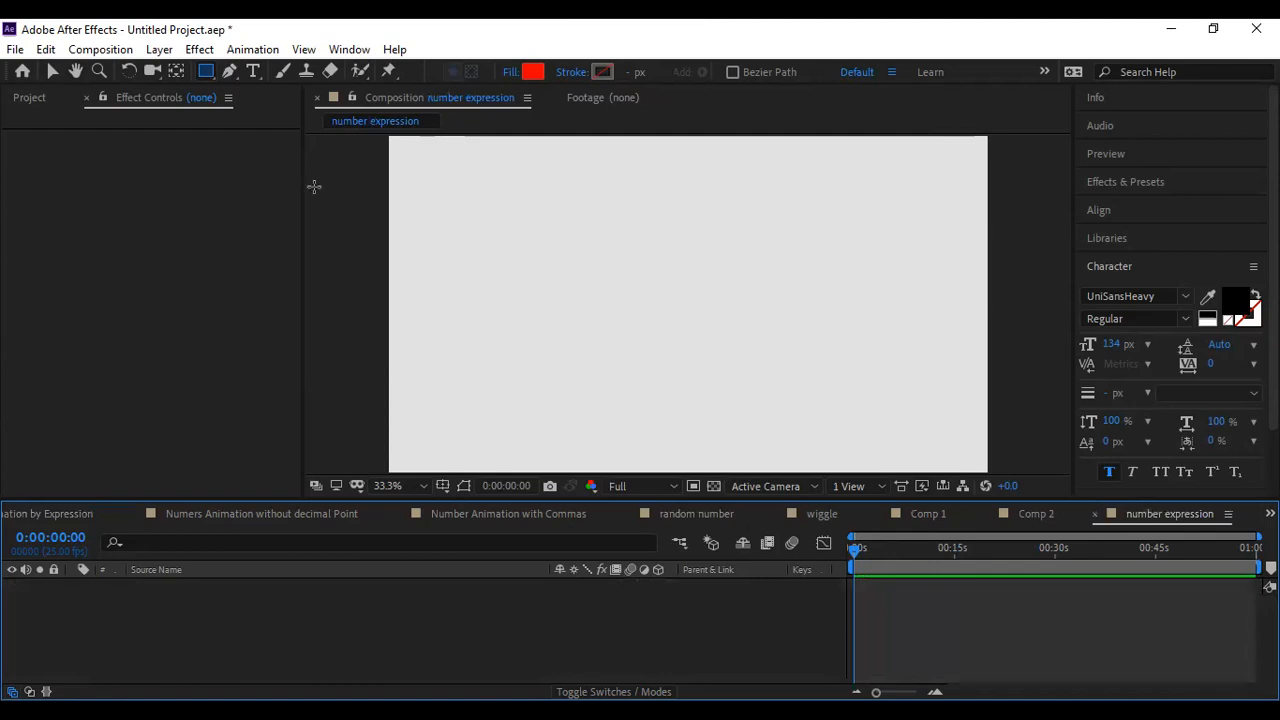
# Step: Add a text layer reading 100 to the upper middle of the composition
pyautogui.click(250, 72)
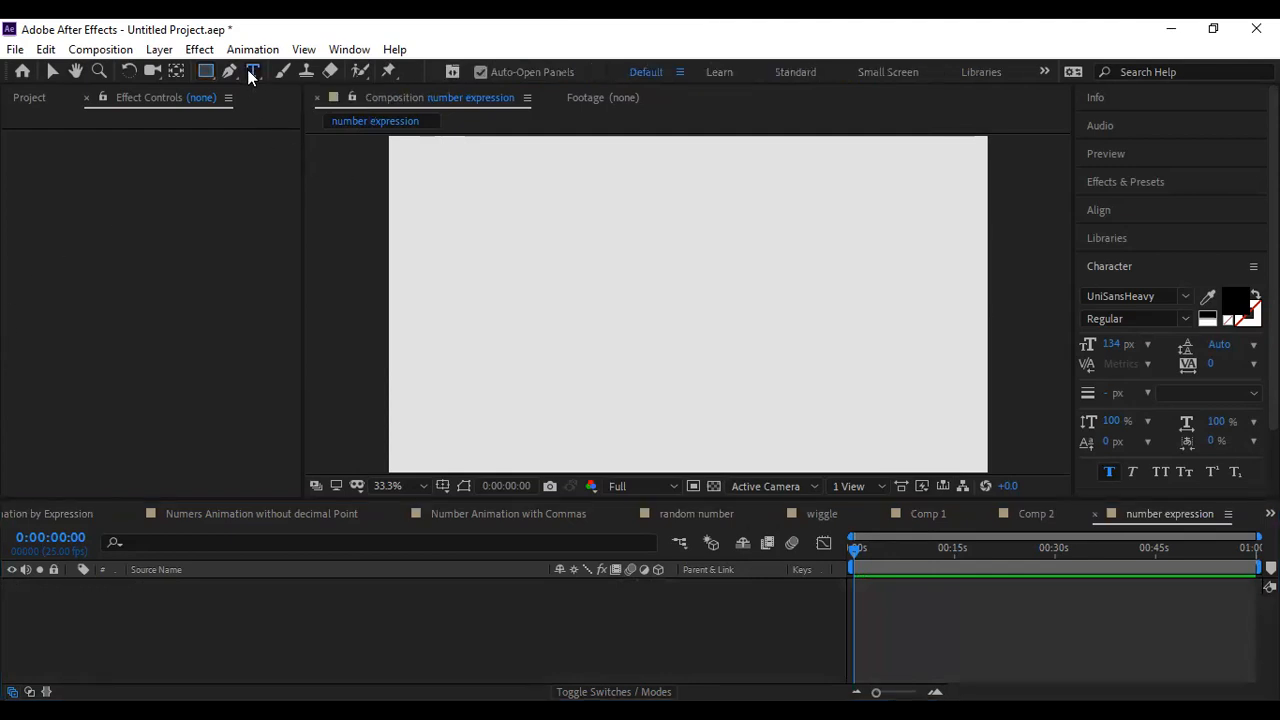
pyautogui.click(587, 288)
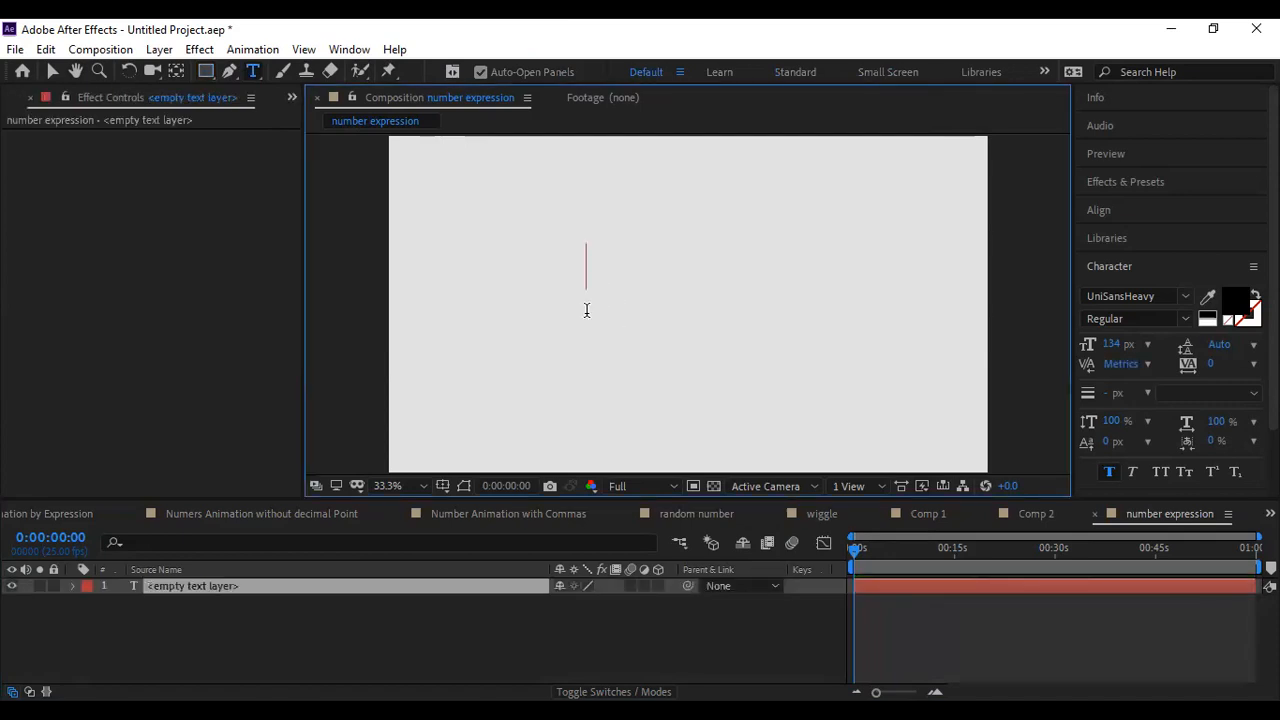
pyautogui.write('100')
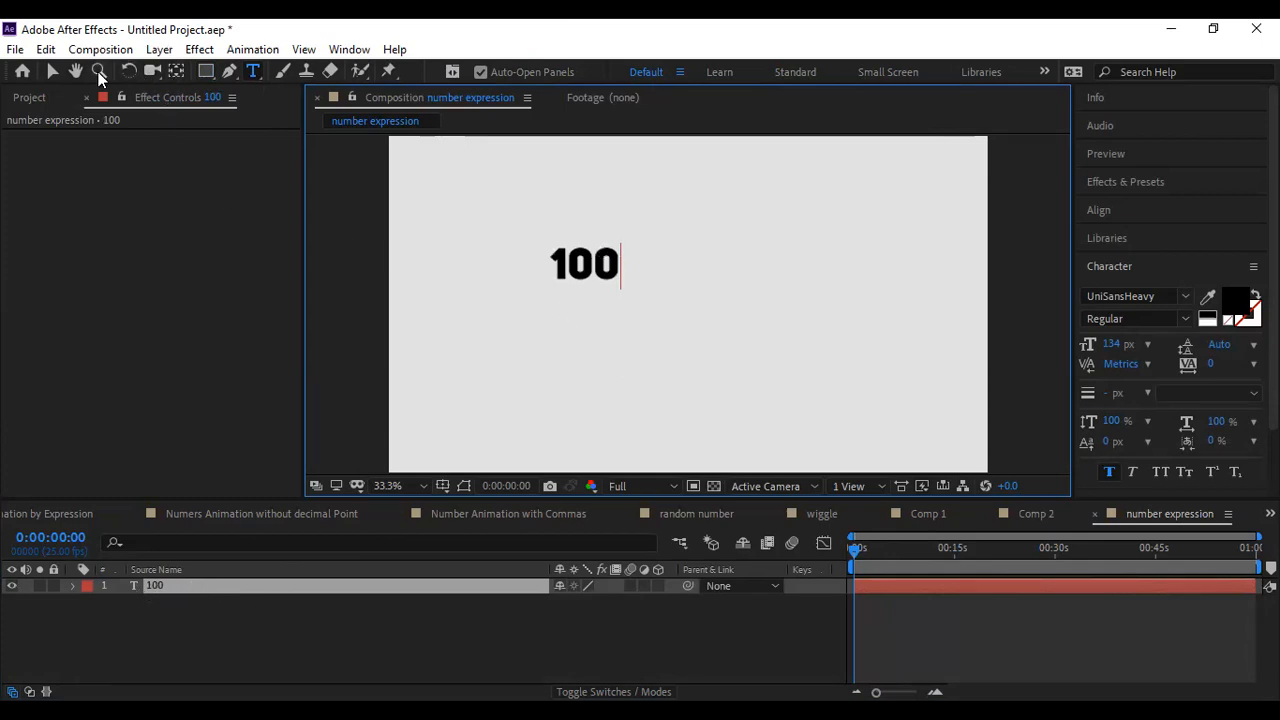
pyautogui.click(53, 71)
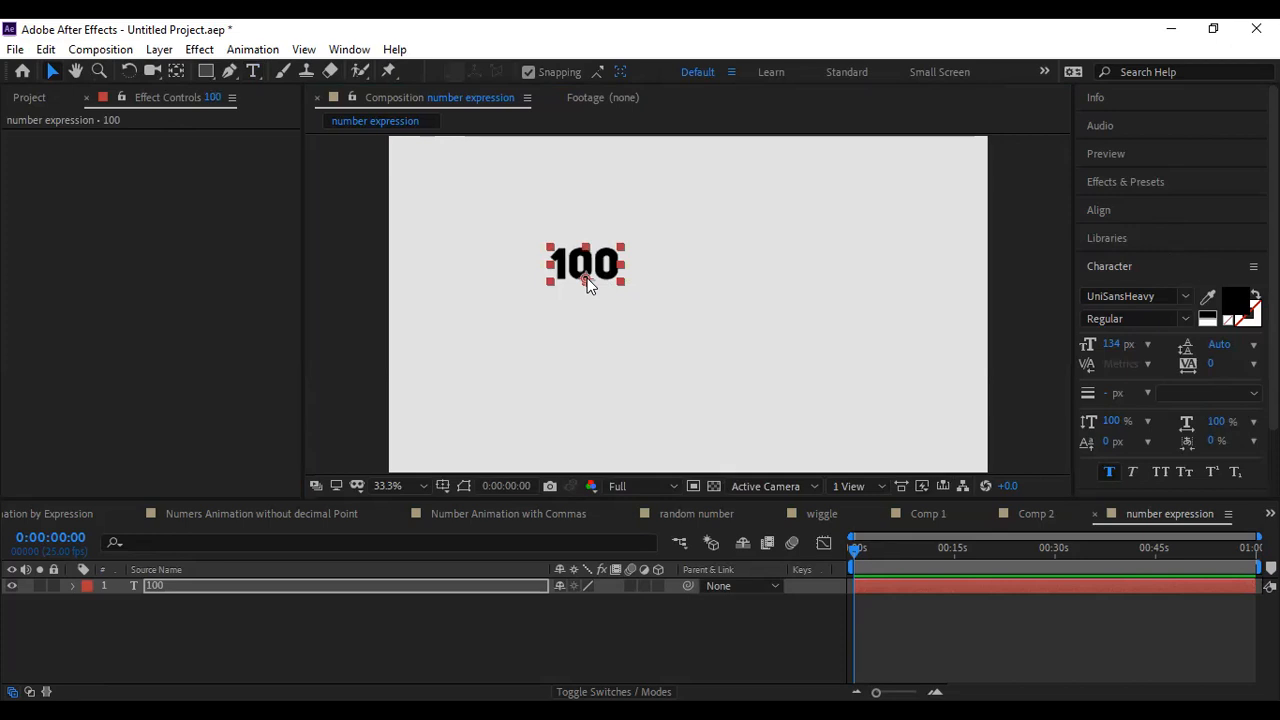
# Step: Move the 100 layer's anchor point away with the Pan Behind tool and recentre it on the text
pyautogui.click(175, 72)
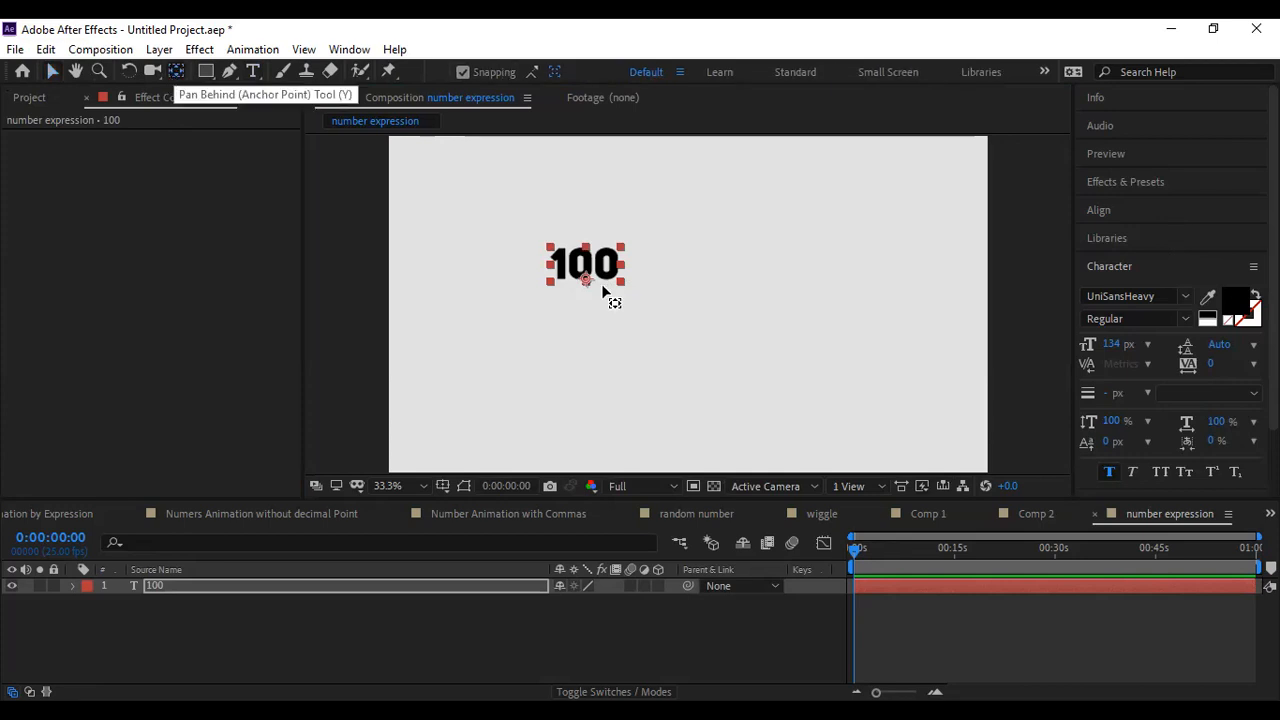
pyautogui.moveTo(587, 280); pyautogui.dragTo(432, 172)
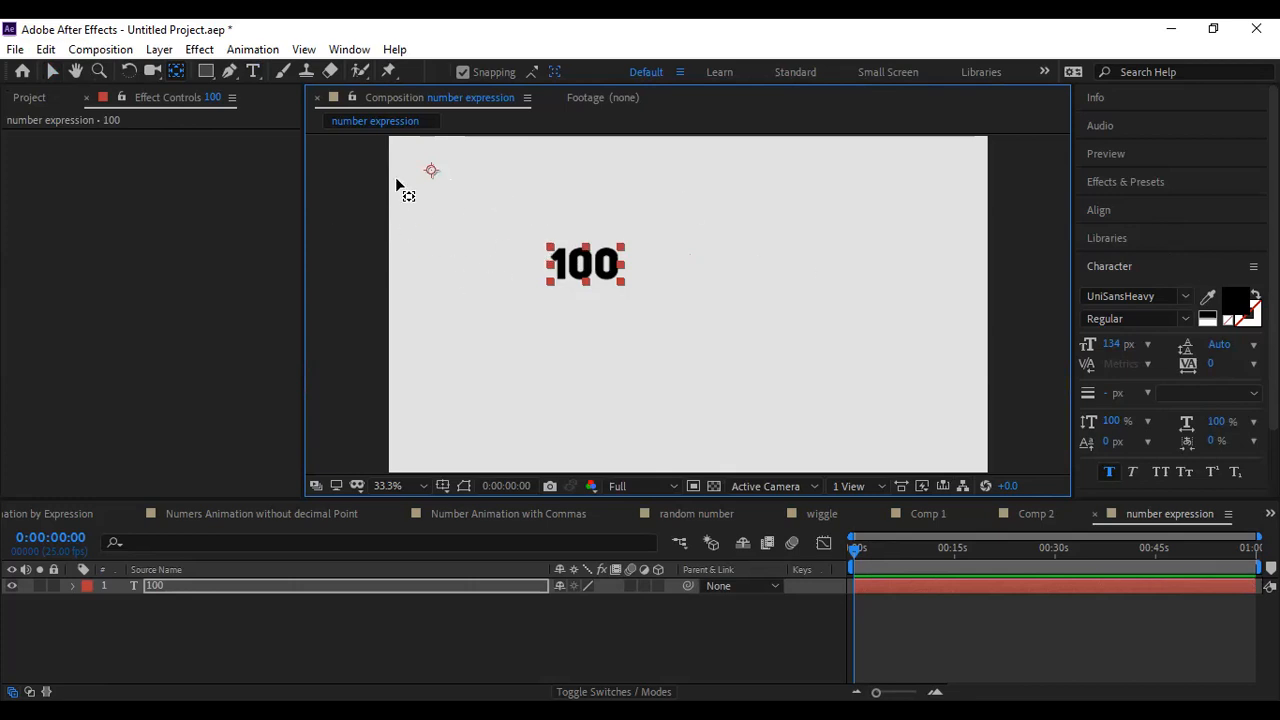
pyautogui.hotkey('ctrl', 'alt', 'Home')
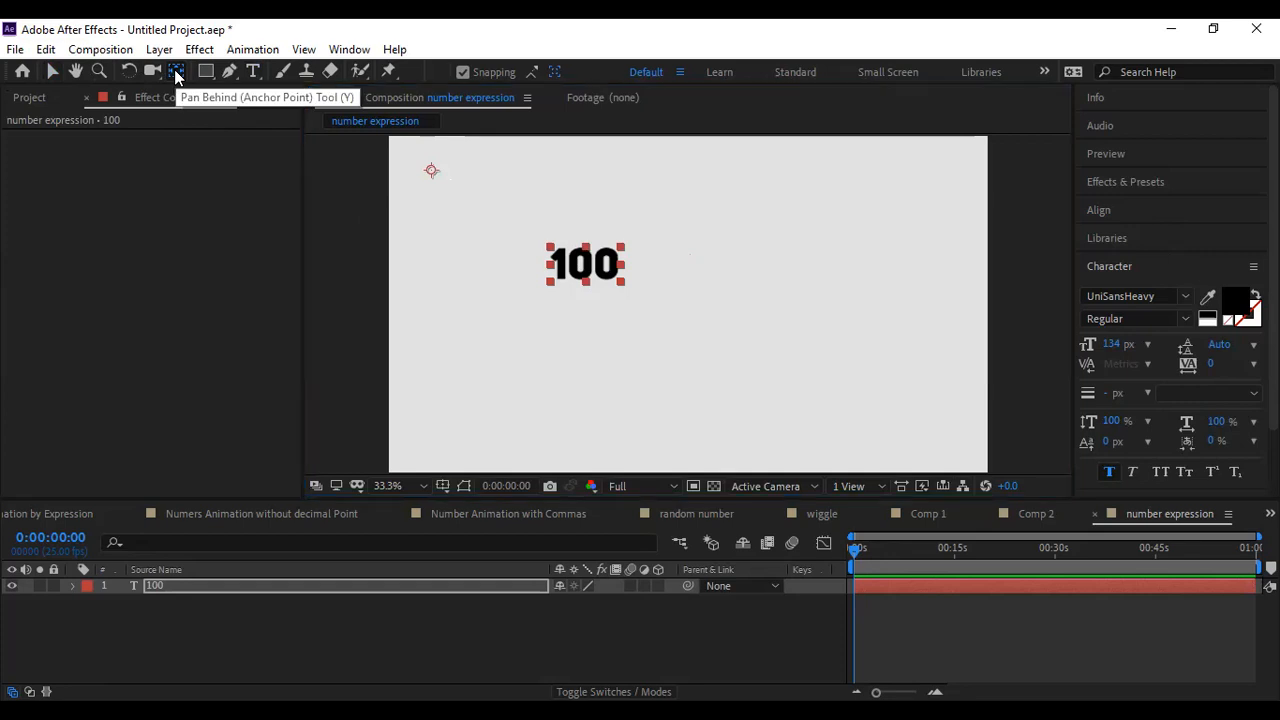
pyautogui.click(176, 74)
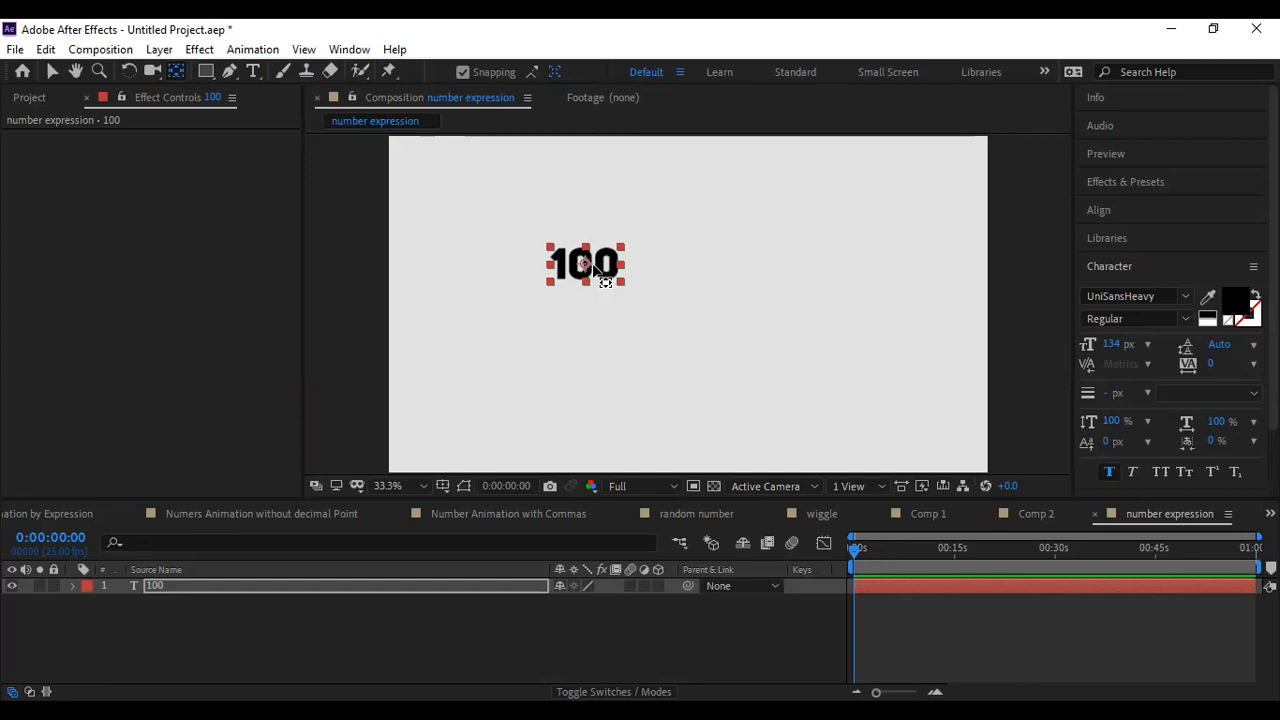
# Step: Centre the 100 text horizontally and vertically in the composition and deselect it
pyautogui.click(1126, 211)
pyautogui.click(1124, 256)
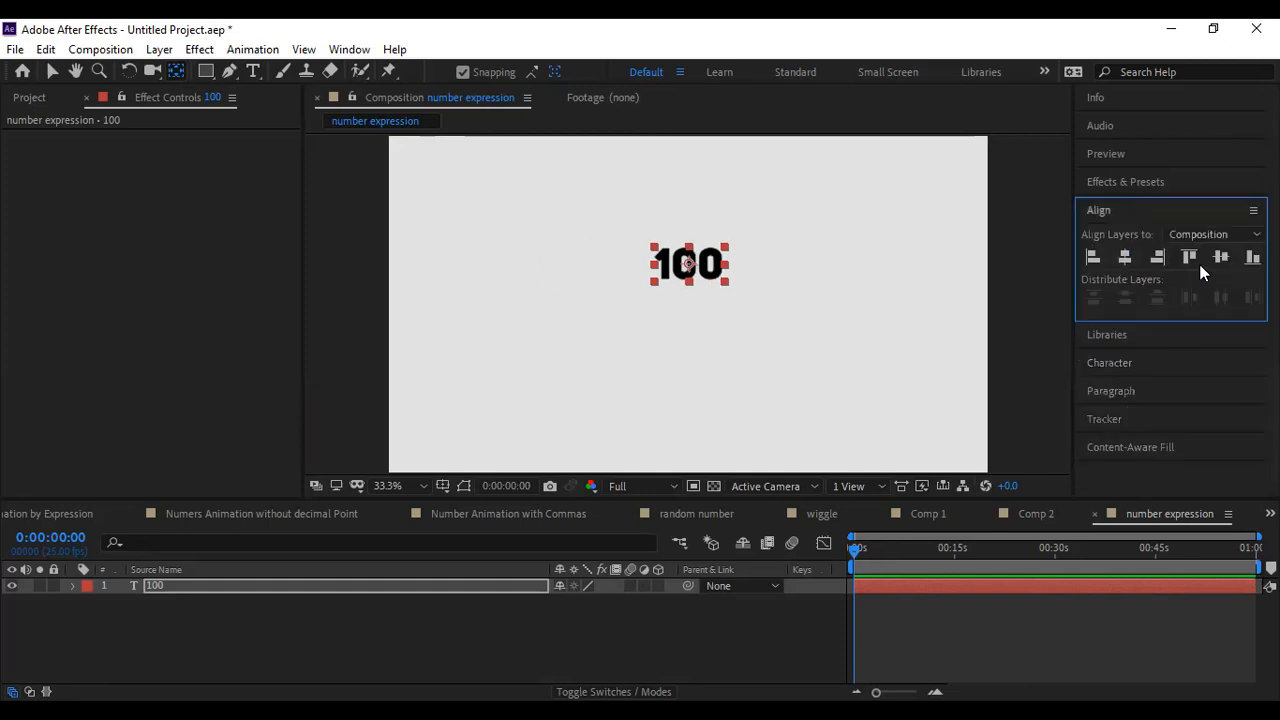
pyautogui.click(1222, 256)
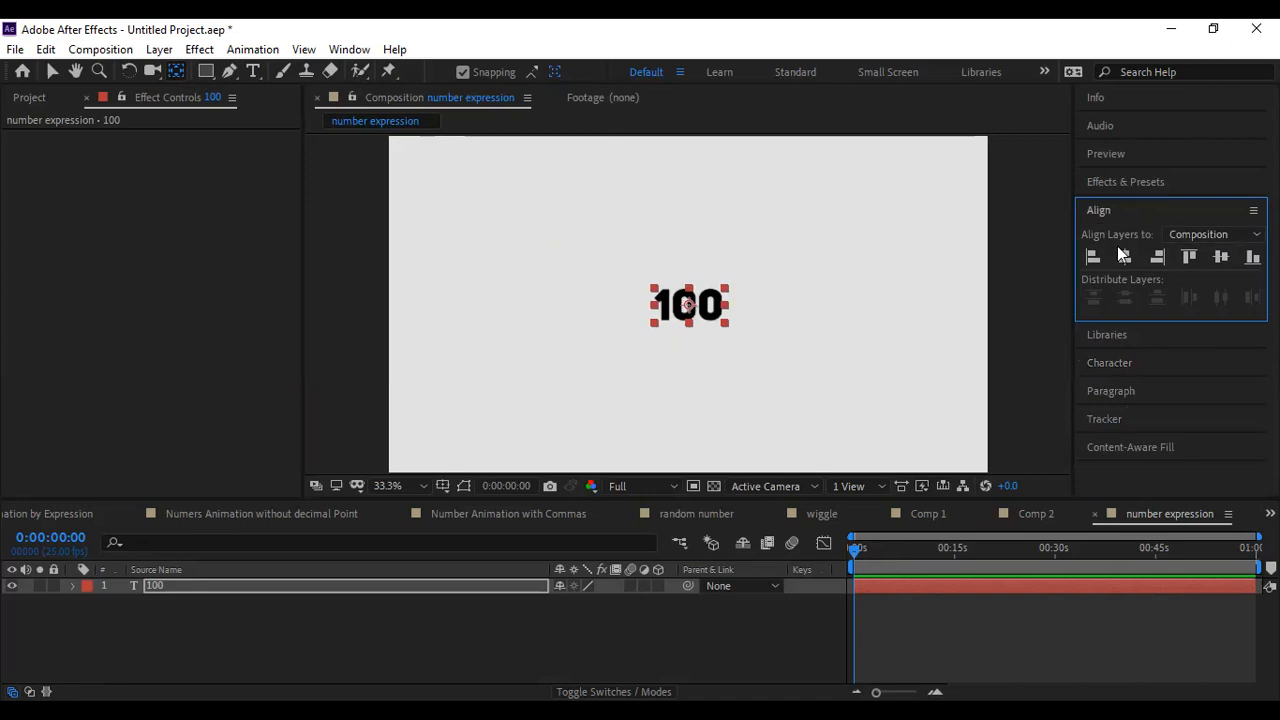
pyautogui.click(1024, 310)
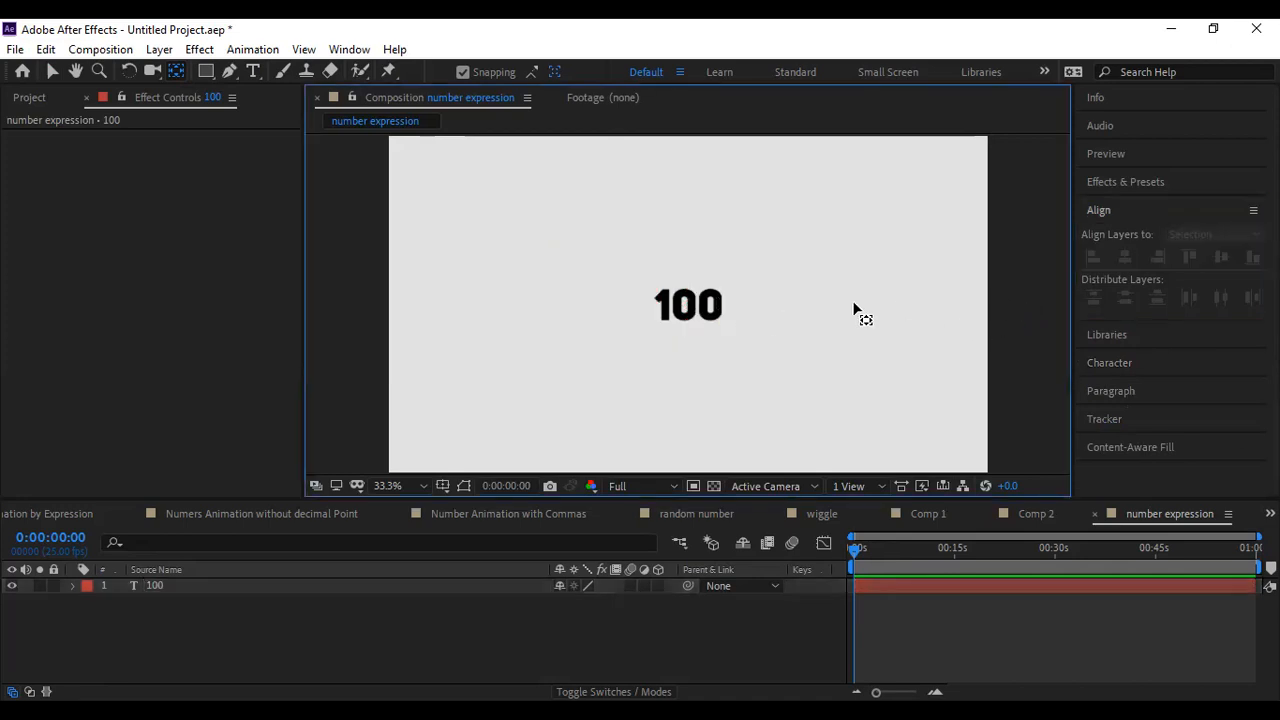
pyautogui.click(686, 308)
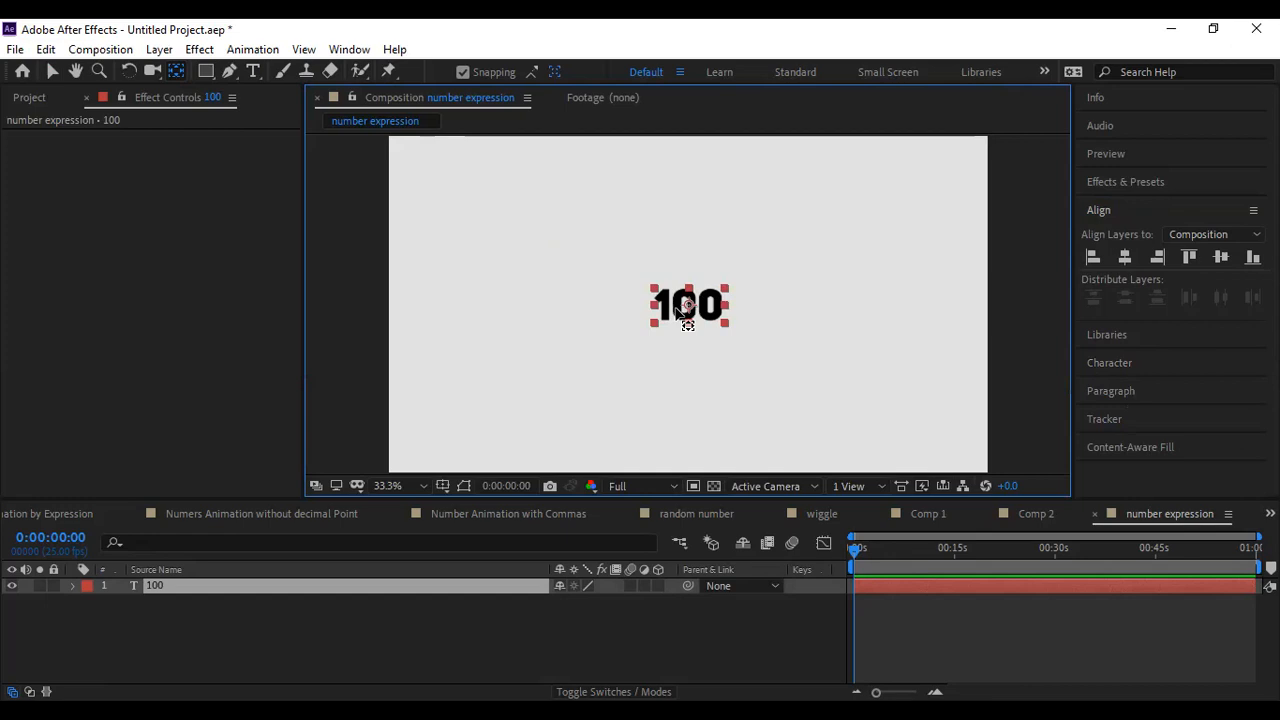
pyautogui.click(72, 586)
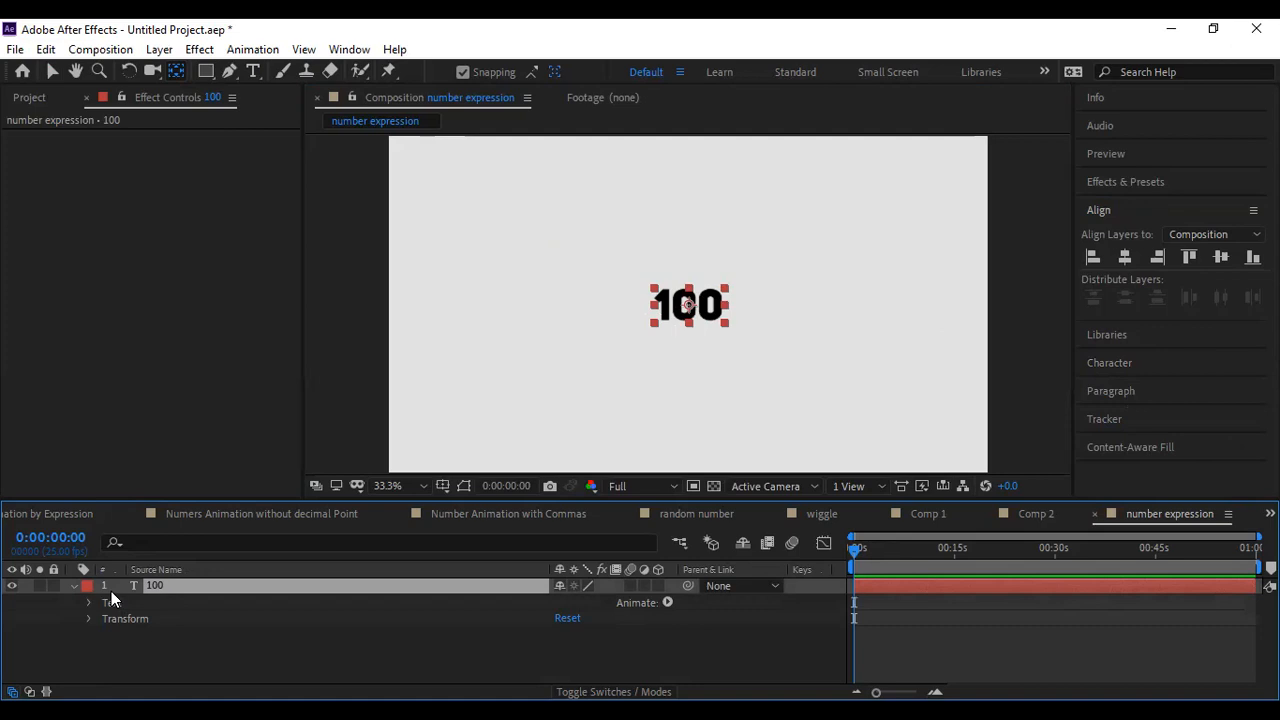
pyautogui.click(89, 603)
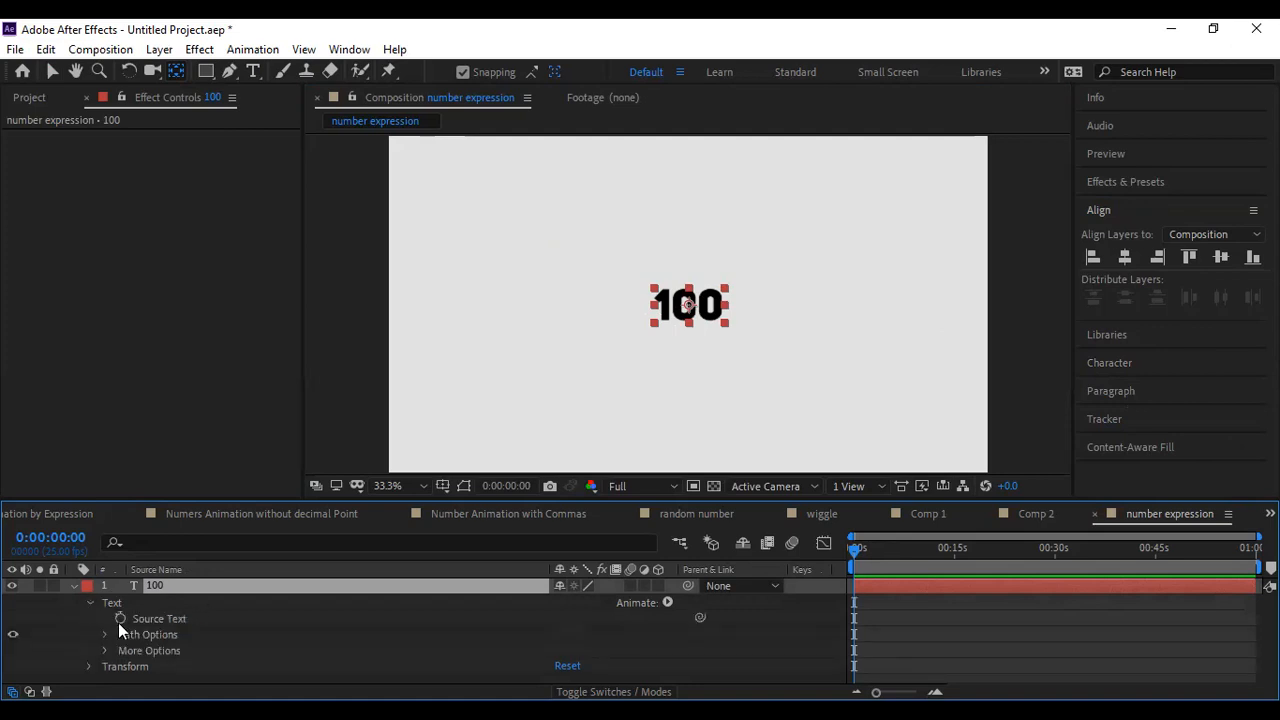
pyautogui.keyDown('alt'); pyautogui.click(120, 620); pyautogui.keyUp('alt')
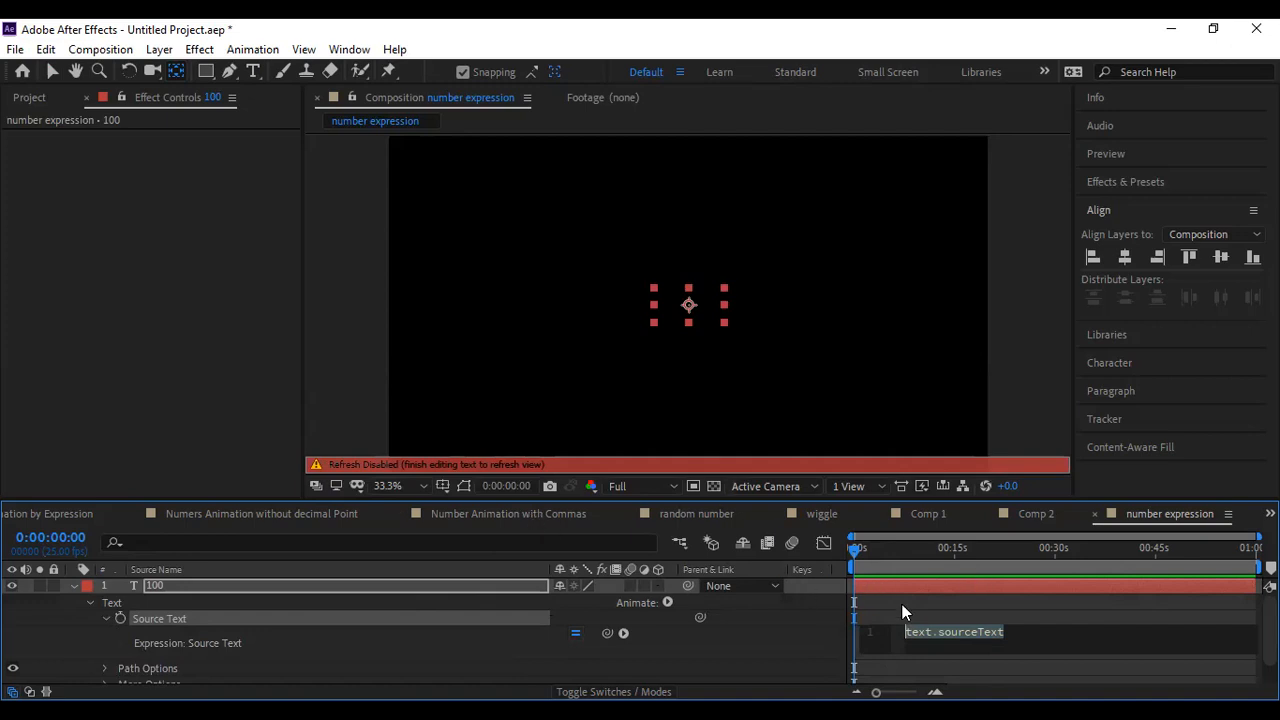
pyautogui.click(1055, 611)
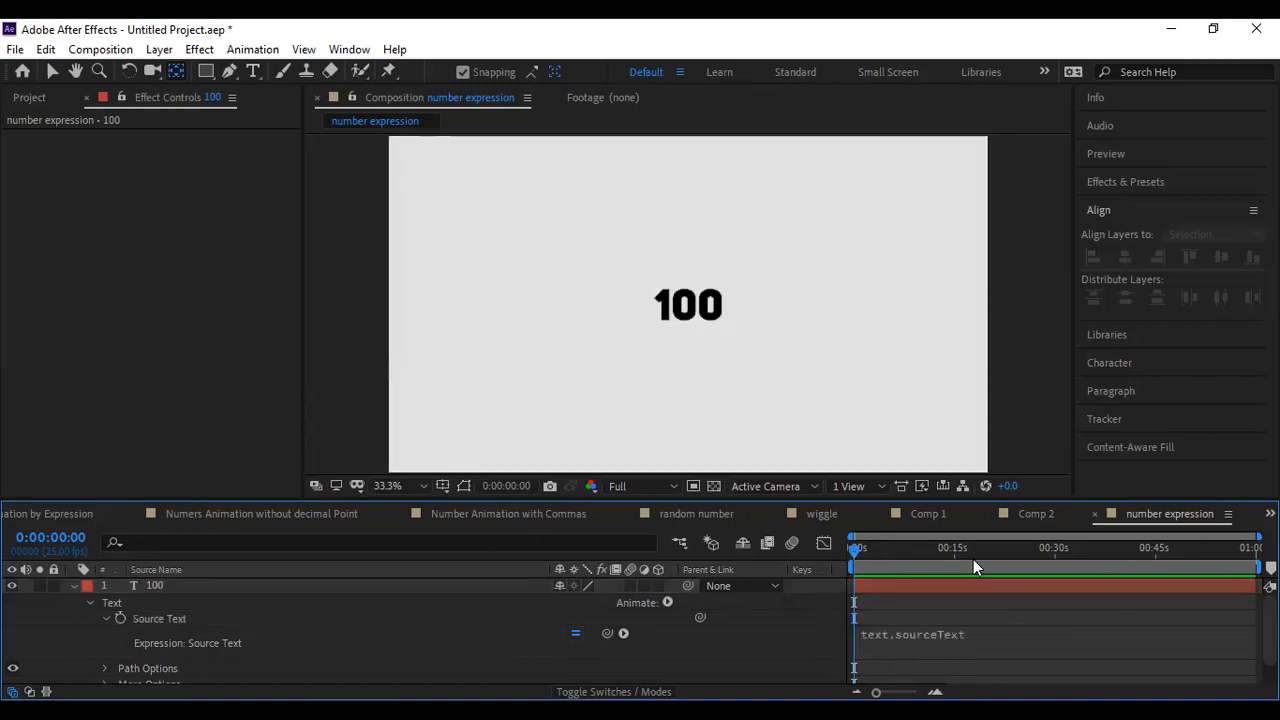
# Step: Apply a Slider Control effect to the 100 text layer
pyautogui.click(882, 584)
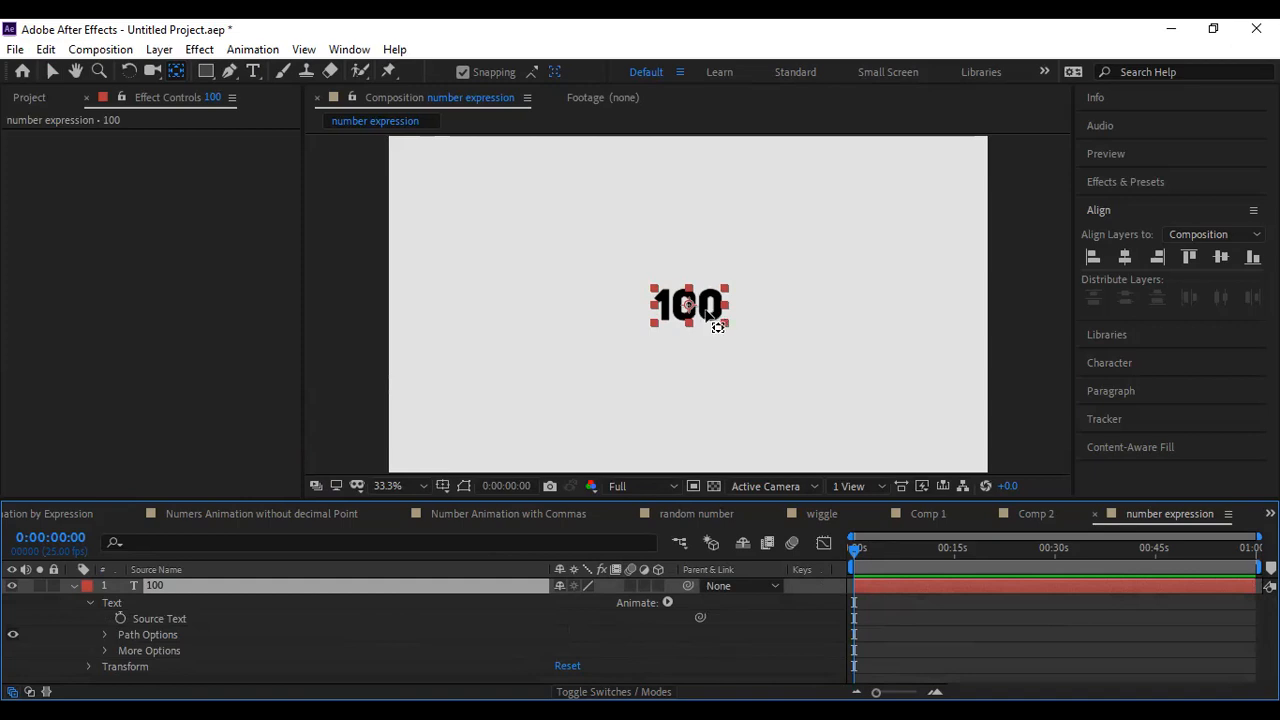
pyautogui.click(199, 52)
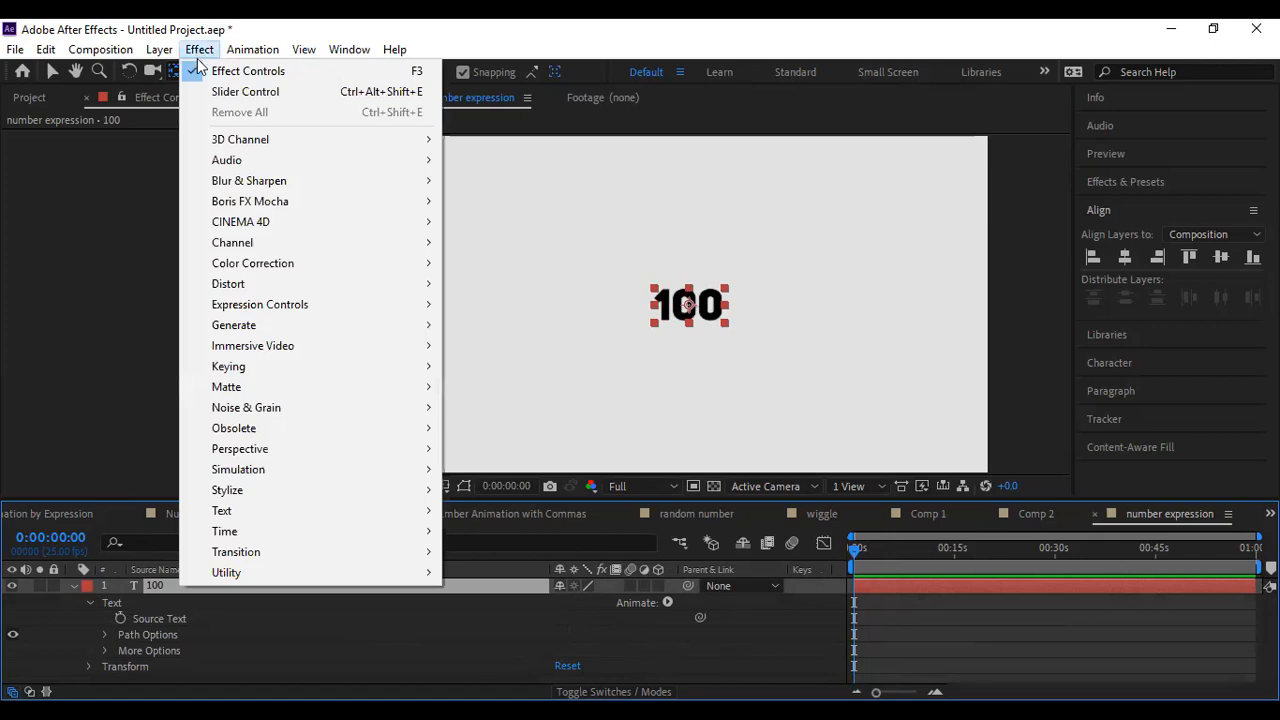
pyautogui.moveTo(289, 306)
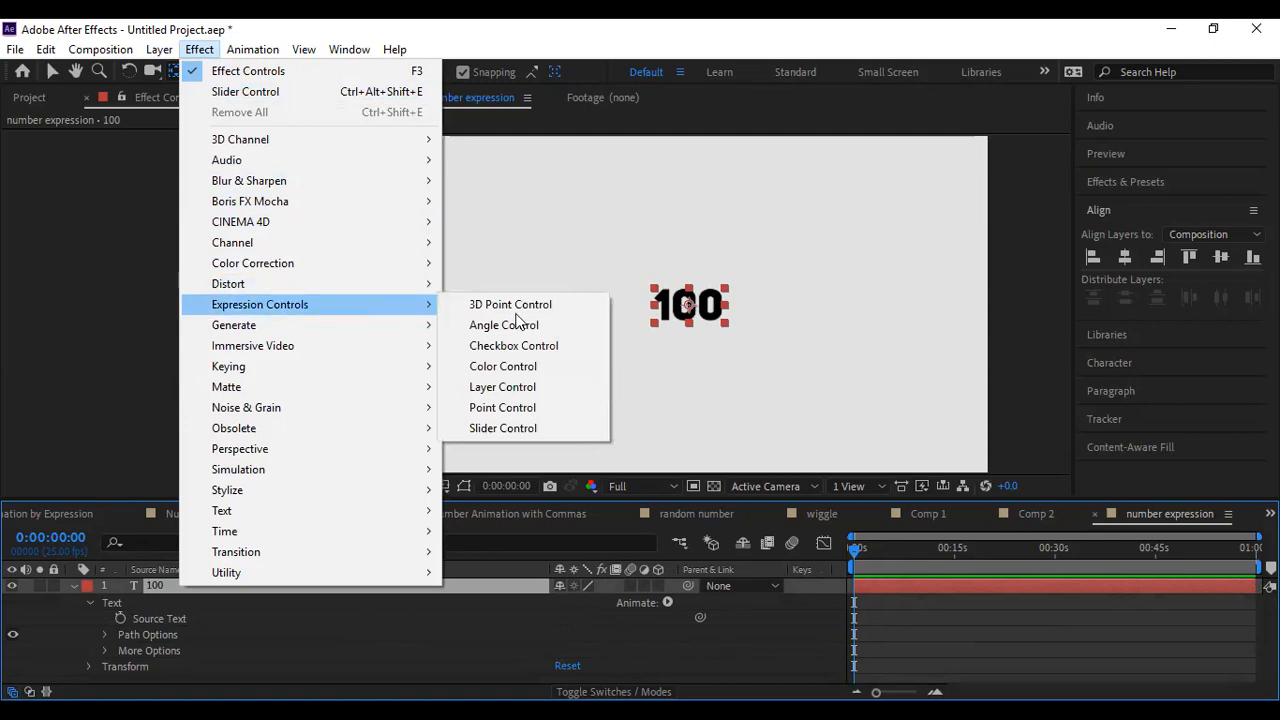
pyautogui.click(503, 430)
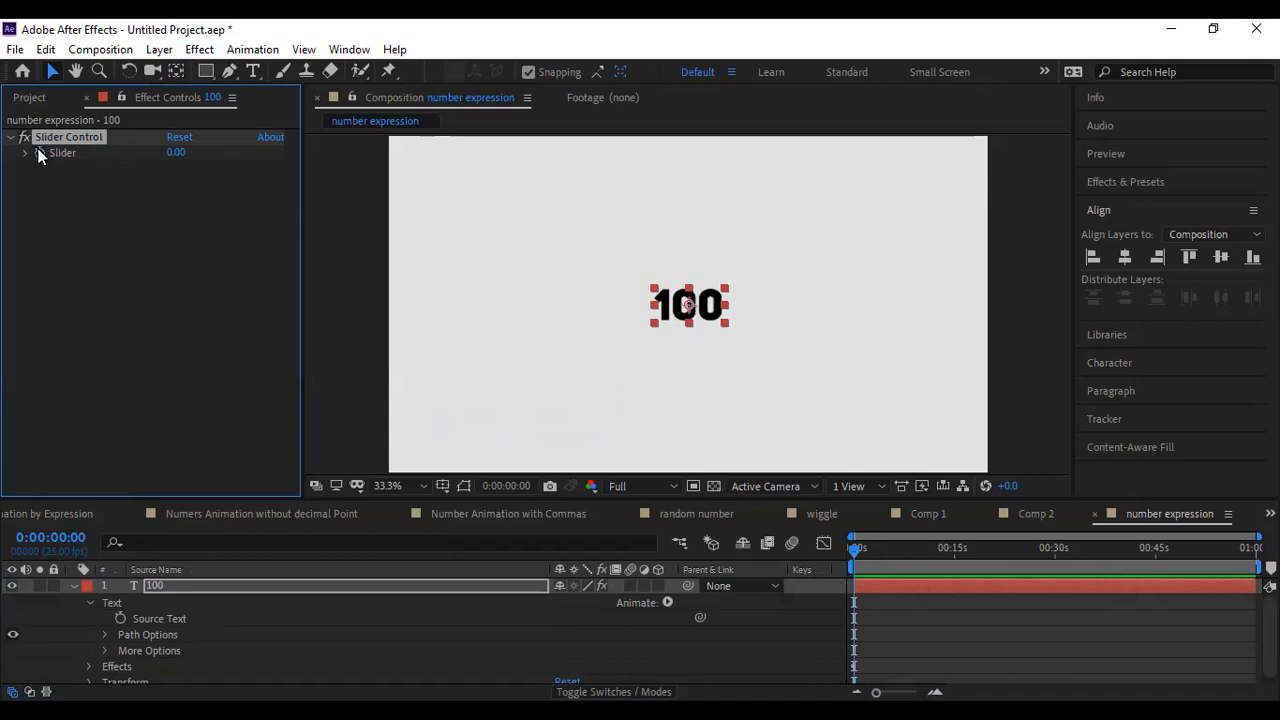
# Step: Keyframe the Slider from 0 at 0:00:00:00 to 1000 at 0:00:03:19, then return to the composition's start
pyautogui.click(172, 154)
pyautogui.click(194, 218)
pyautogui.click(879, 548)
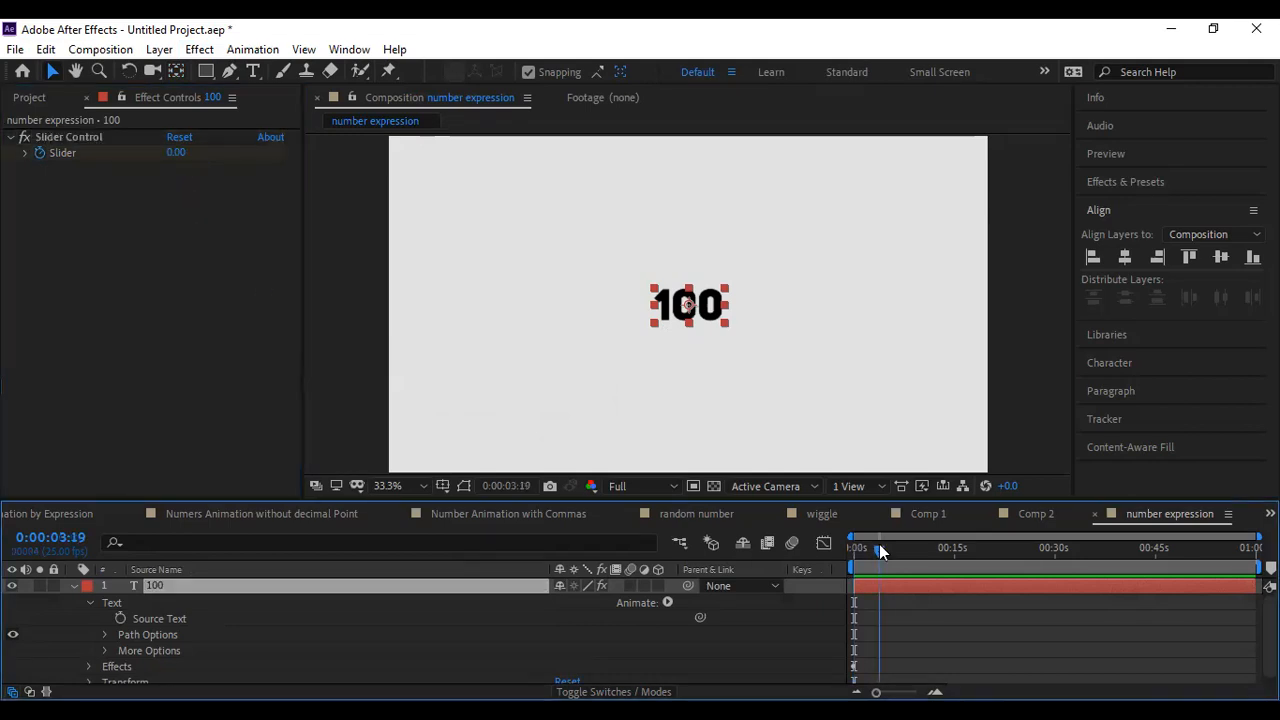
pyautogui.click(172, 154)
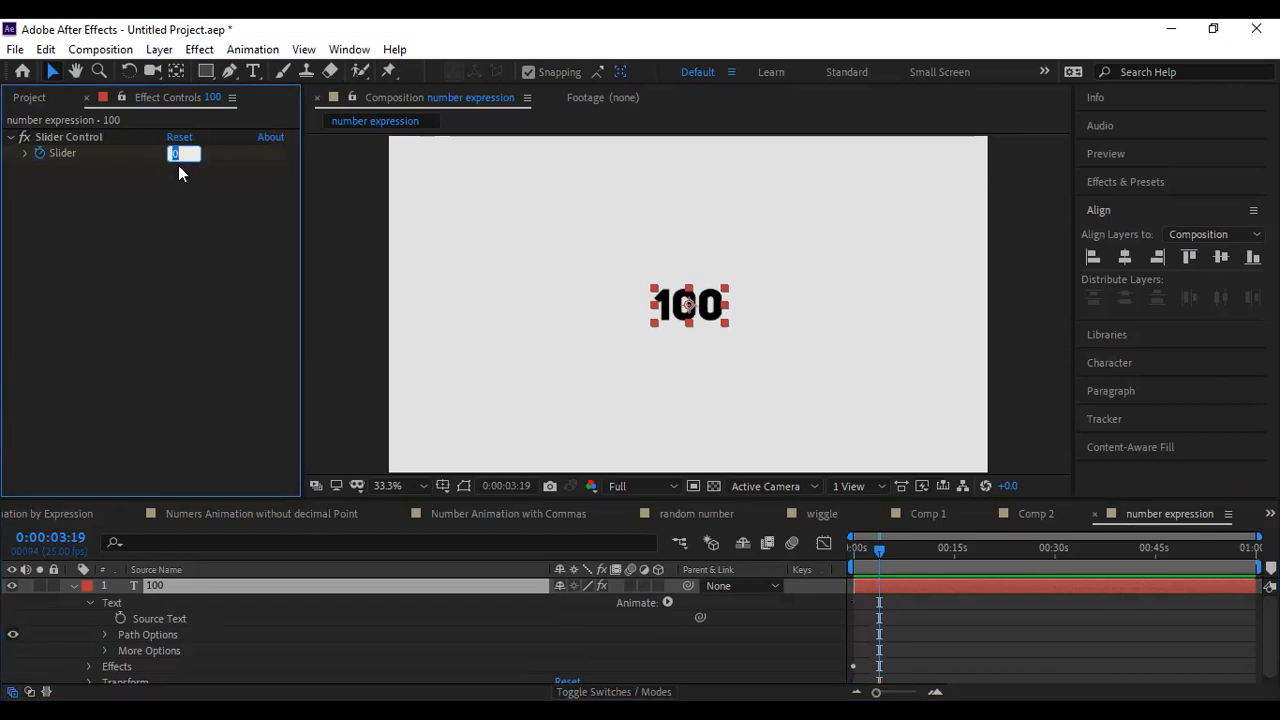
pyautogui.write('1000')
pyautogui.press('Return')
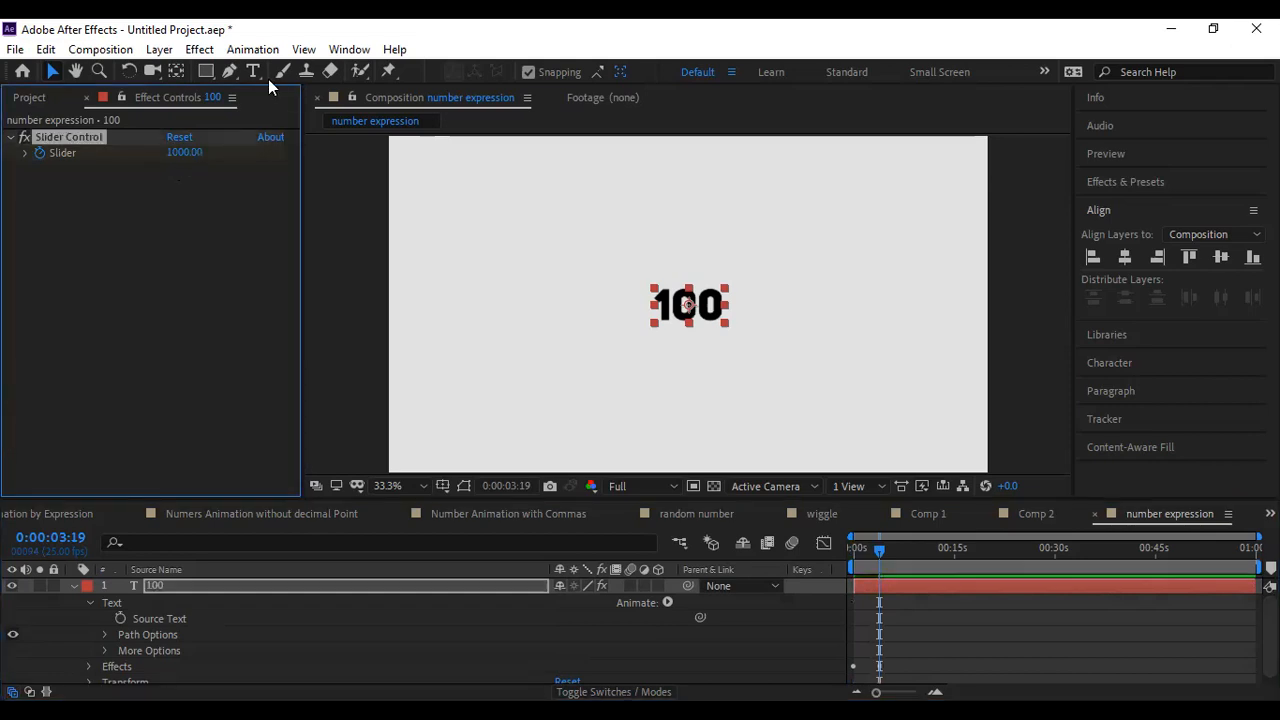
pyautogui.moveTo(878, 554); pyautogui.dragTo(829, 546)
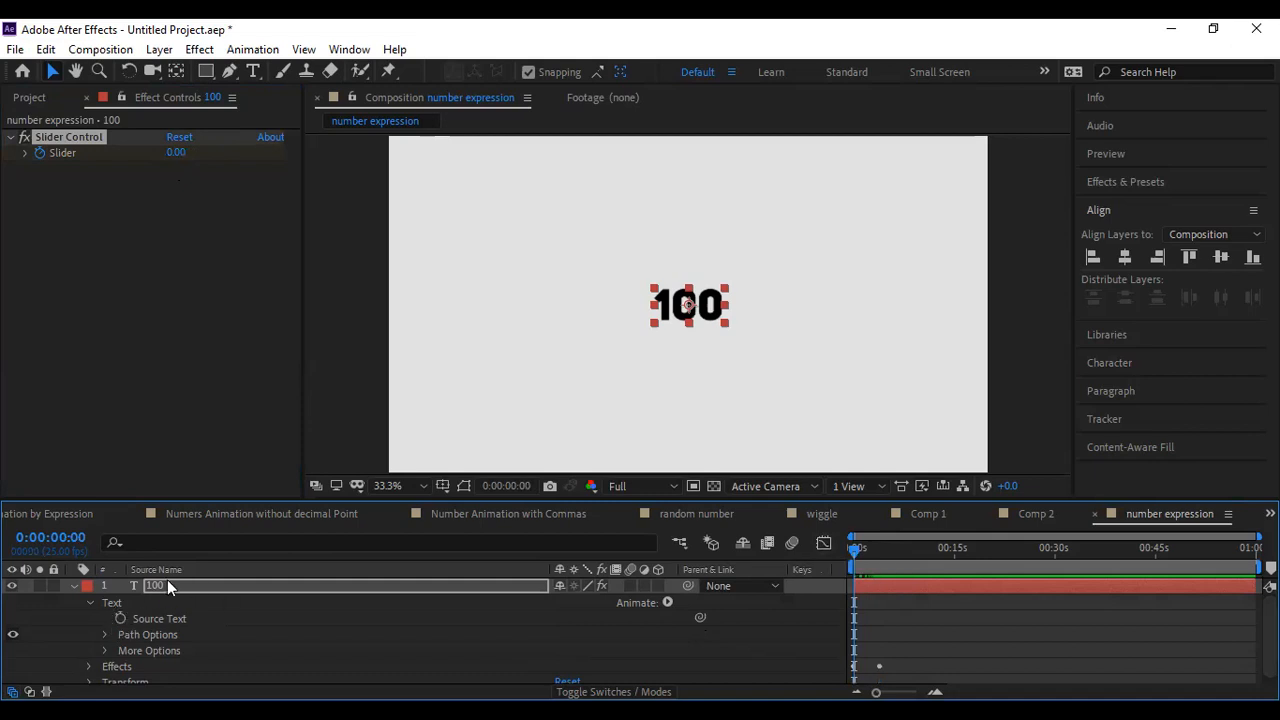
pyautogui.click(77, 585)
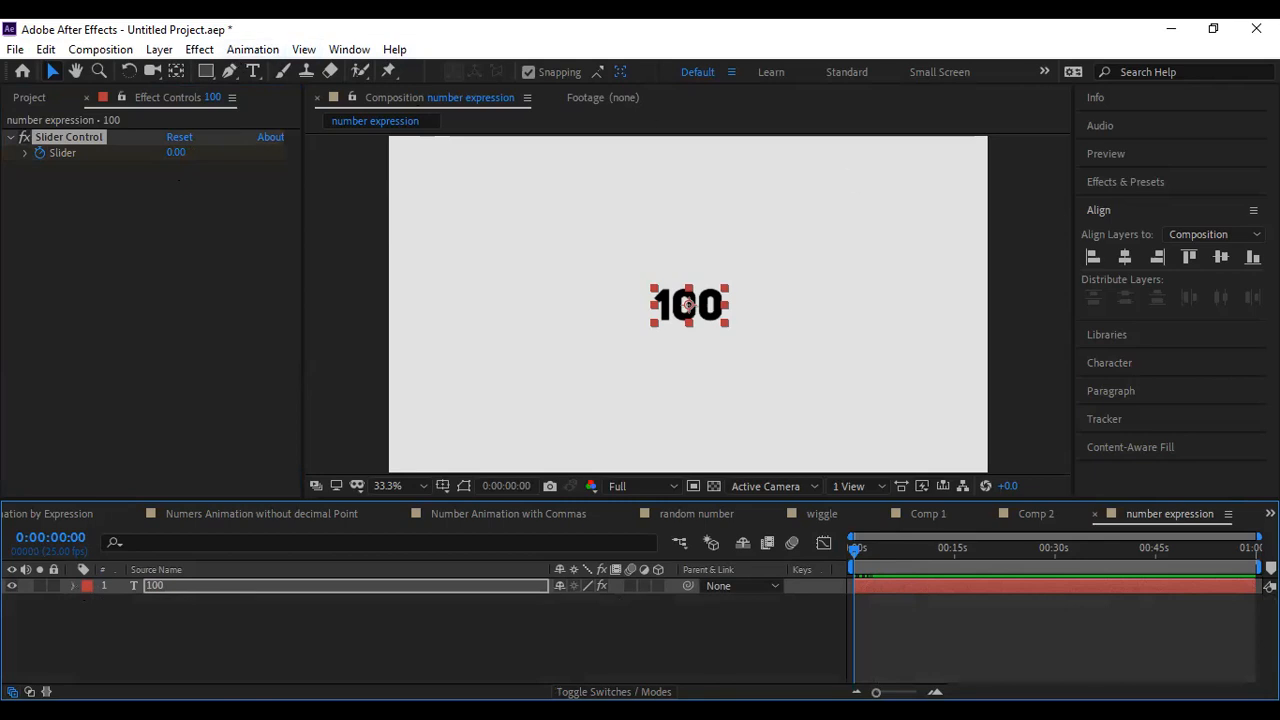
pyautogui.click(199, 49)
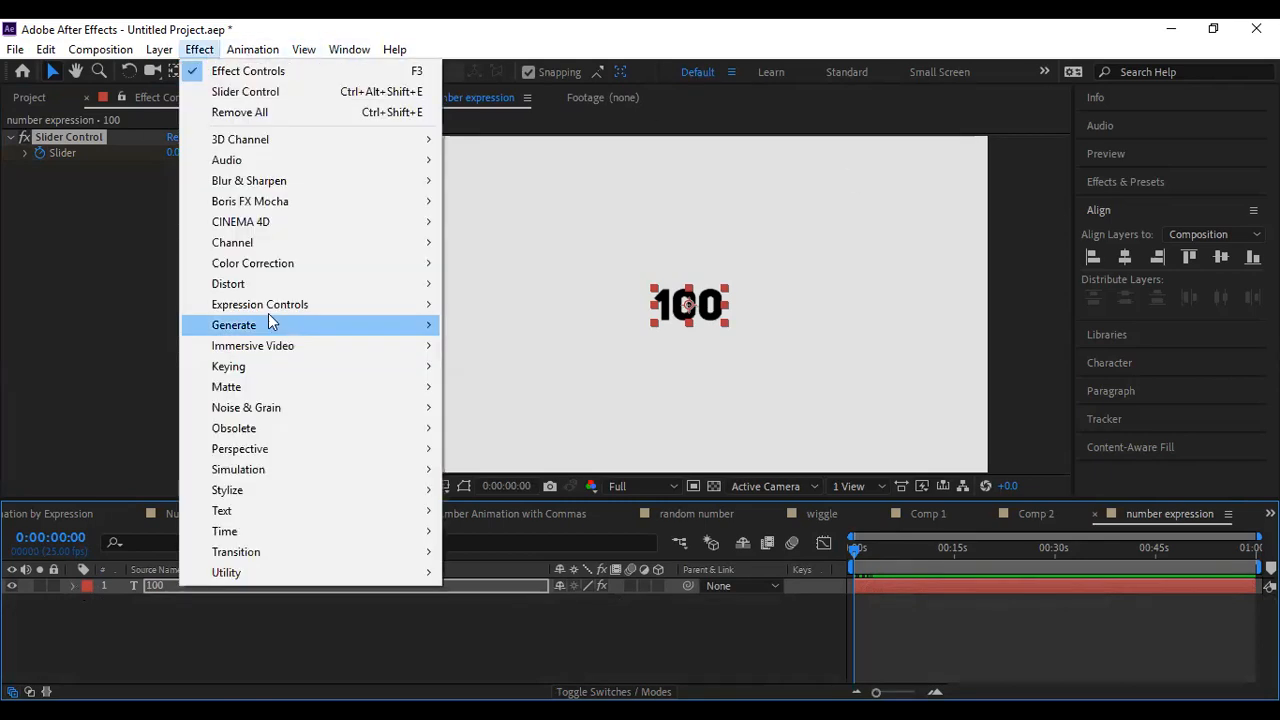
pyautogui.moveTo(285, 306)
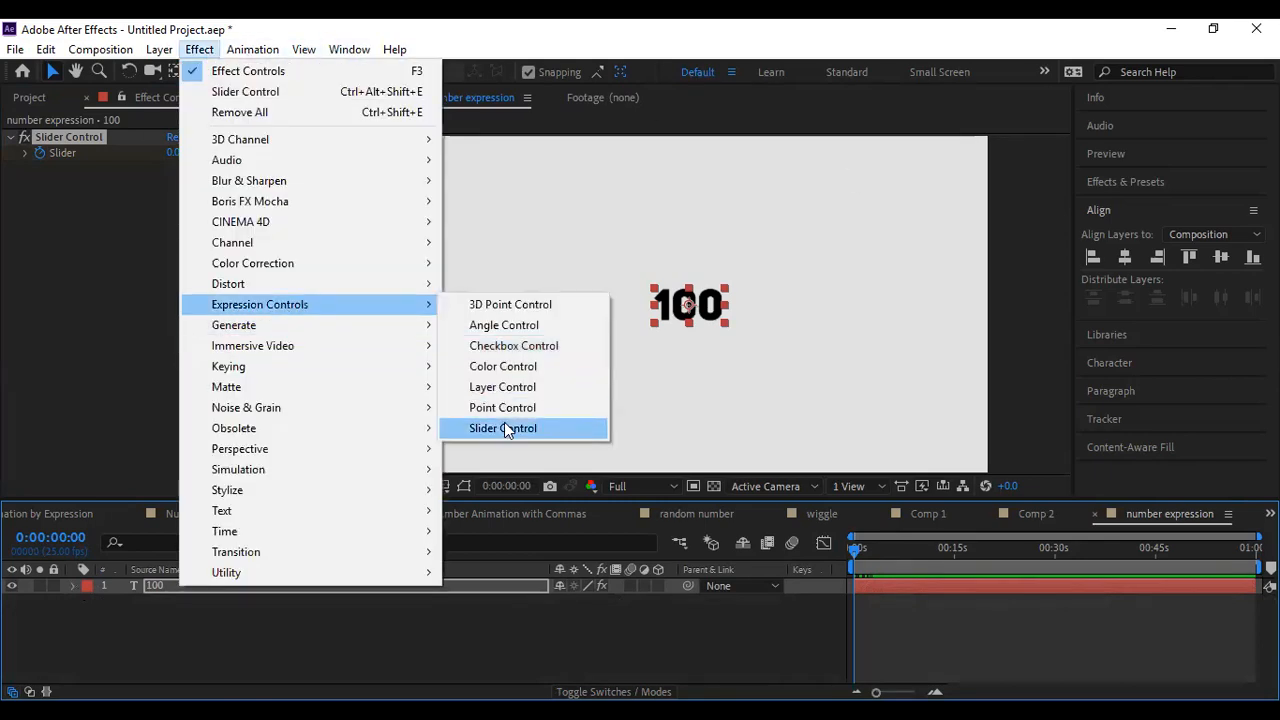
pyautogui.click(186, 152)
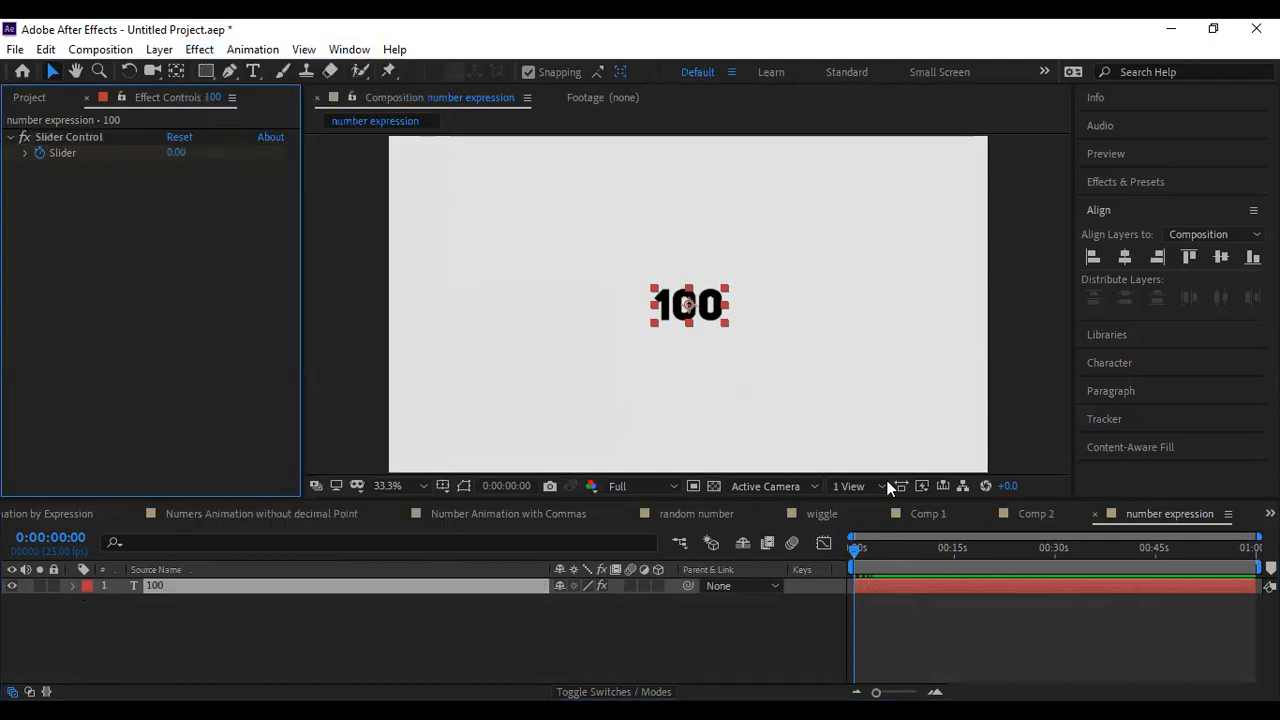
pyautogui.moveTo(862, 547); pyautogui.dragTo(774, 546)
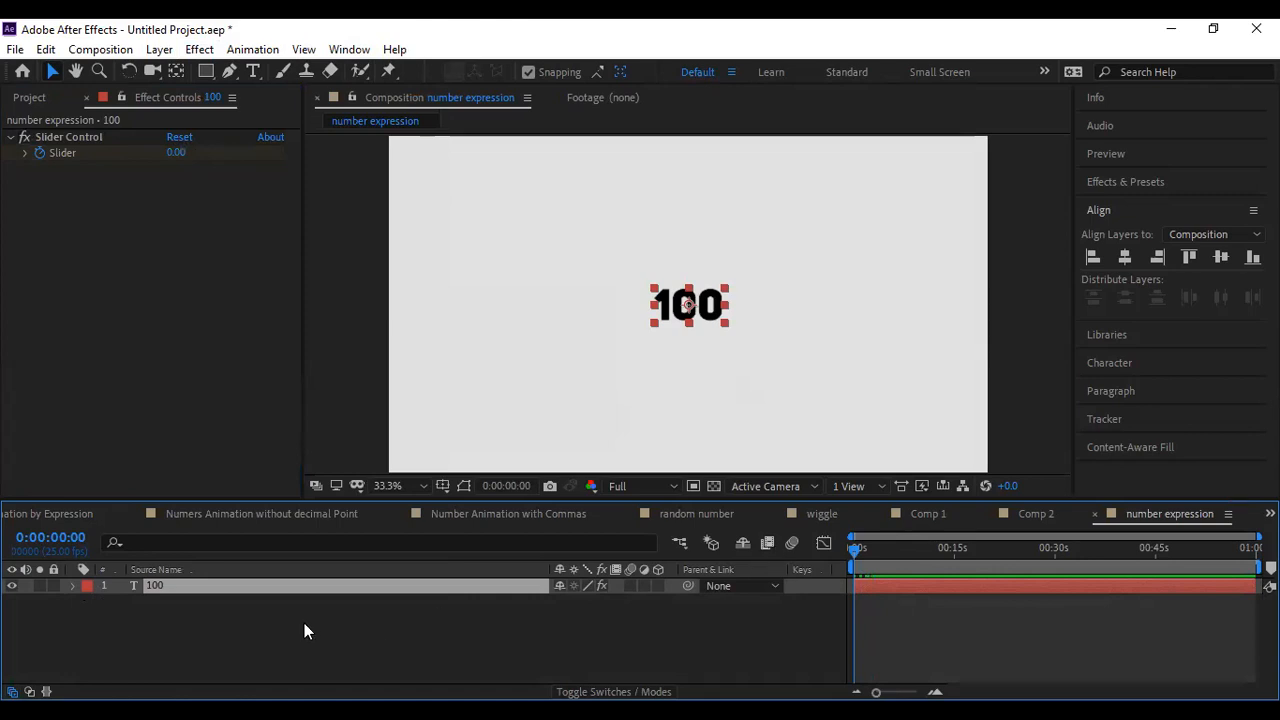
# Step: Add an expression to the 100 layer's Source Text that links it to the Slider of the Slider Control
pyautogui.click(70, 586)
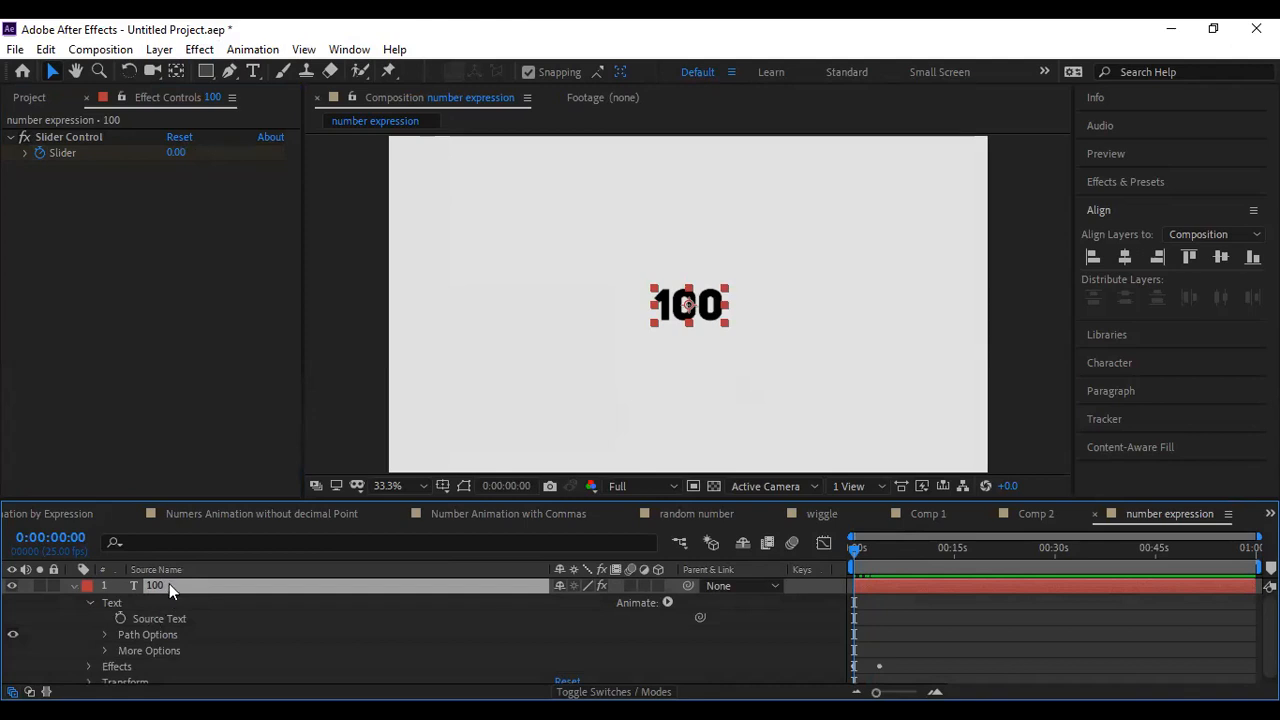
pyautogui.keyDown('alt'); pyautogui.click(120, 619); pyautogui.keyUp('alt')
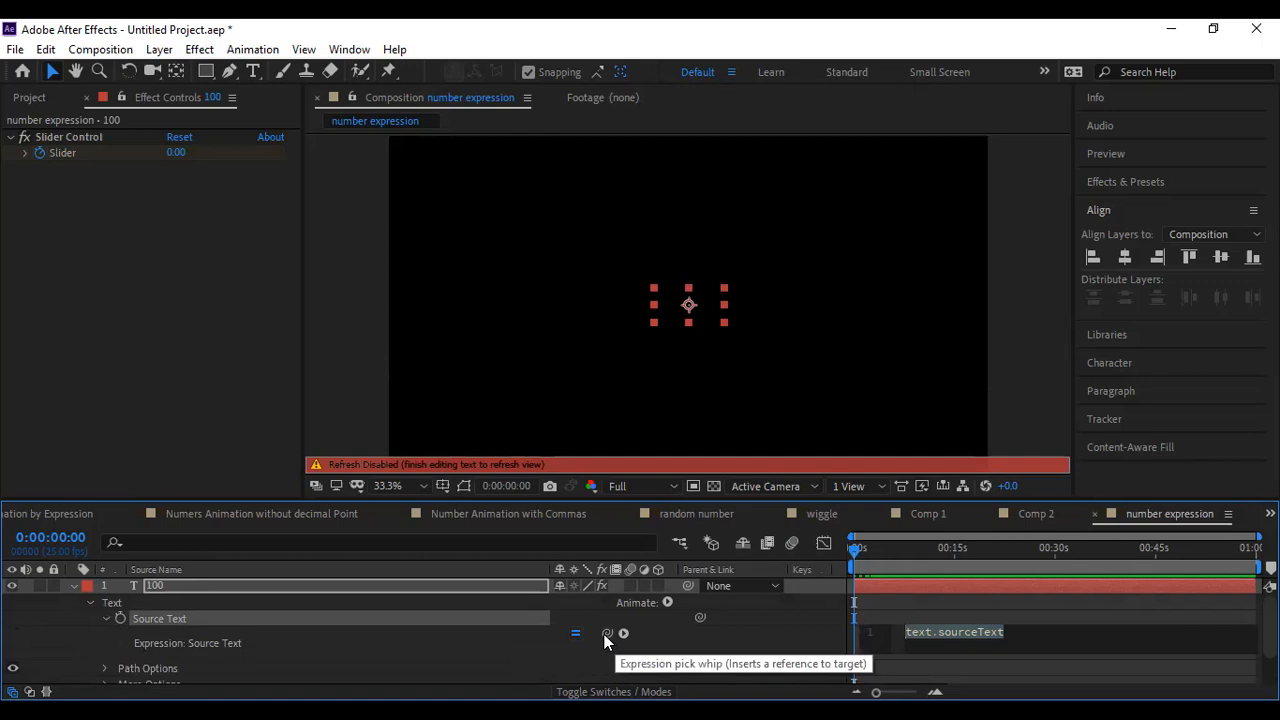
pyautogui.moveTo(604, 634); pyautogui.dragTo(54, 152)
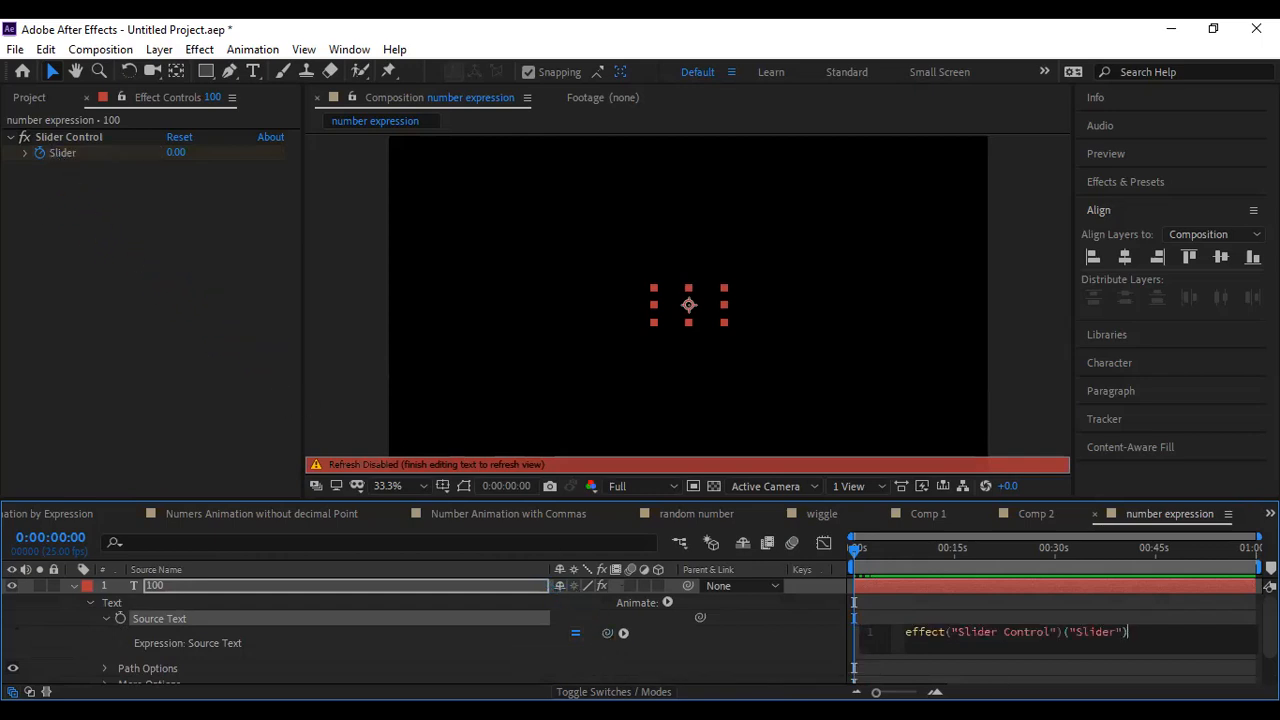
pyautogui.moveTo(906, 631); pyautogui.dragTo(1158, 631)
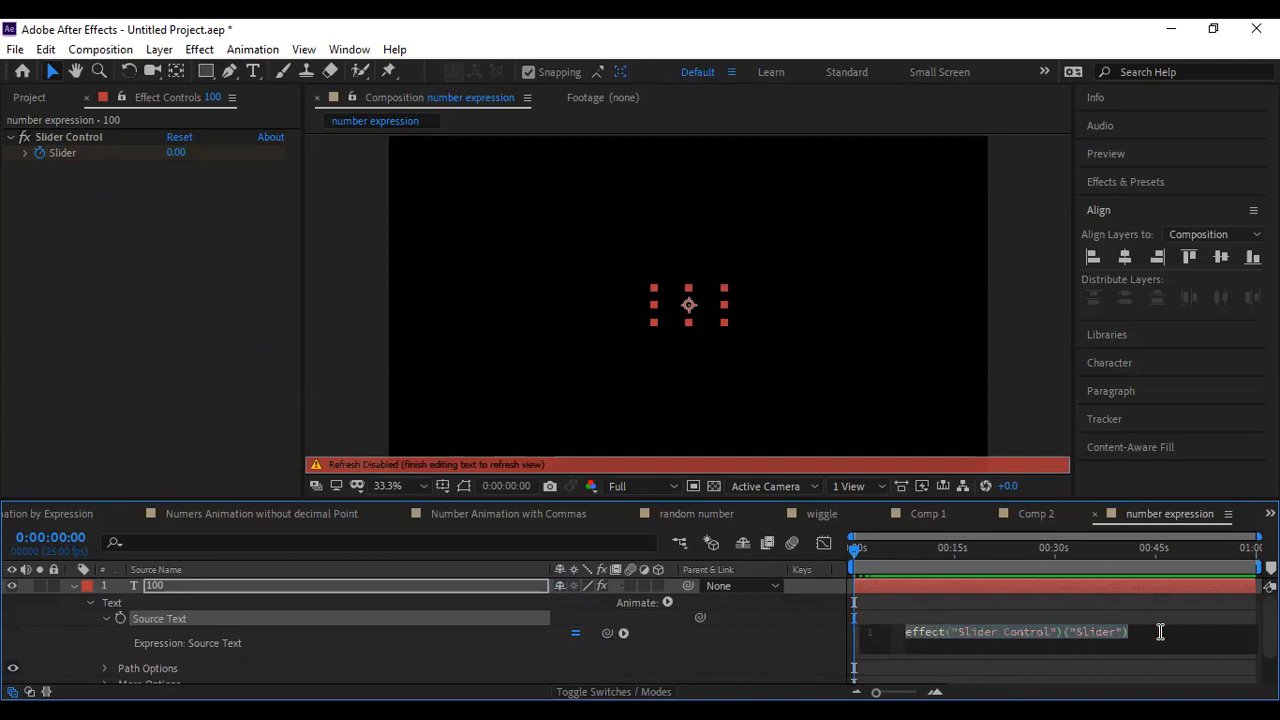
pyautogui.click(935, 641)
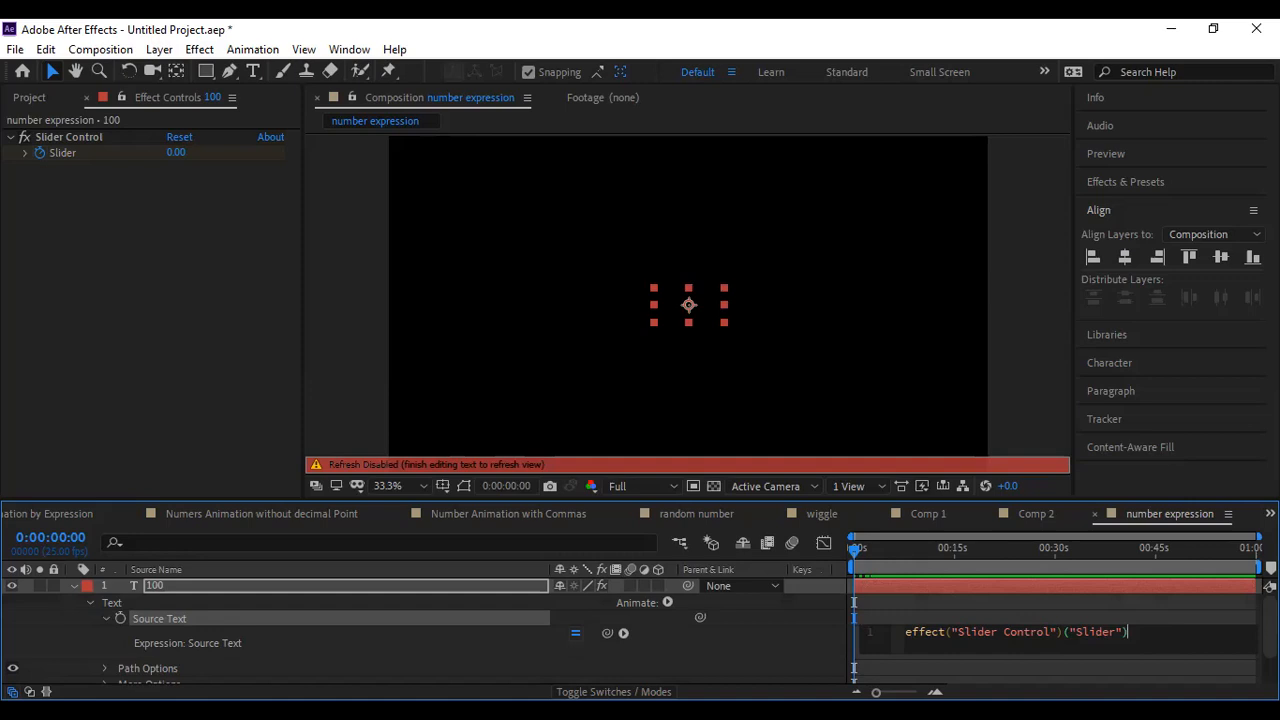
# Step: Switch to the Notepad notes and highlight the line effect("Slider Control")("Slider");
pyautogui.hotkey('alt', 'Tab')
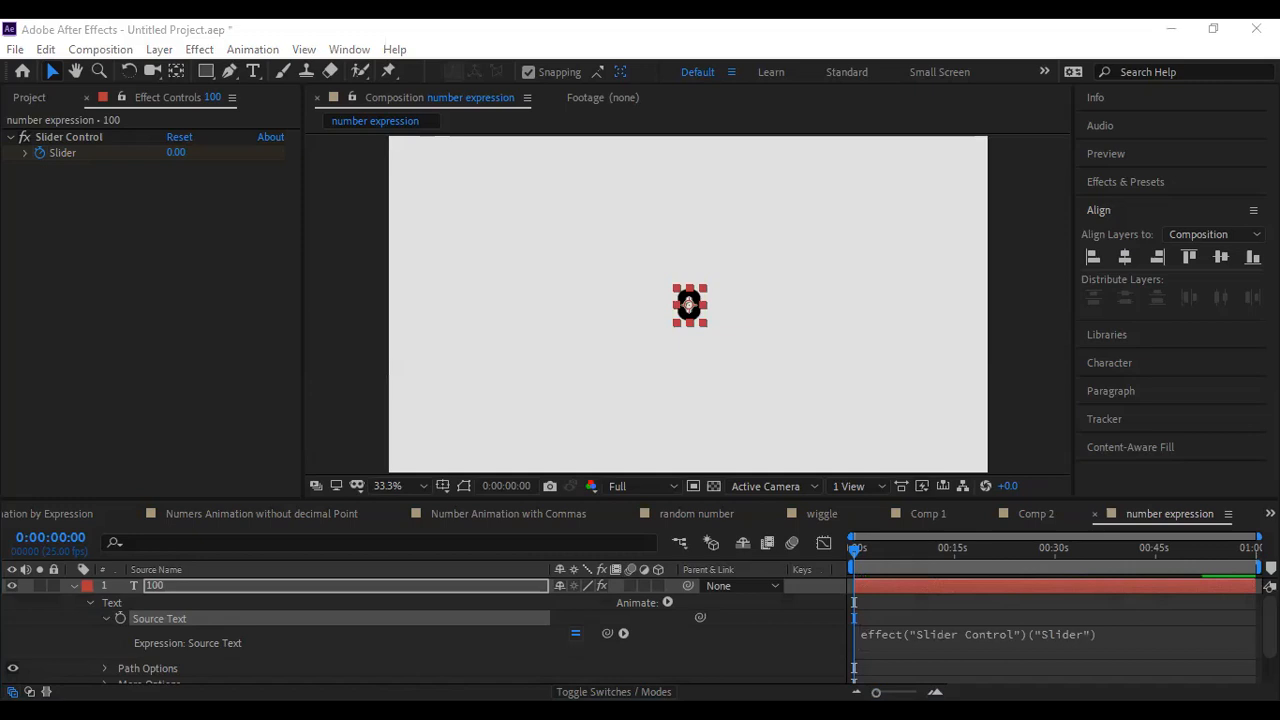
pyautogui.click(900, 651)
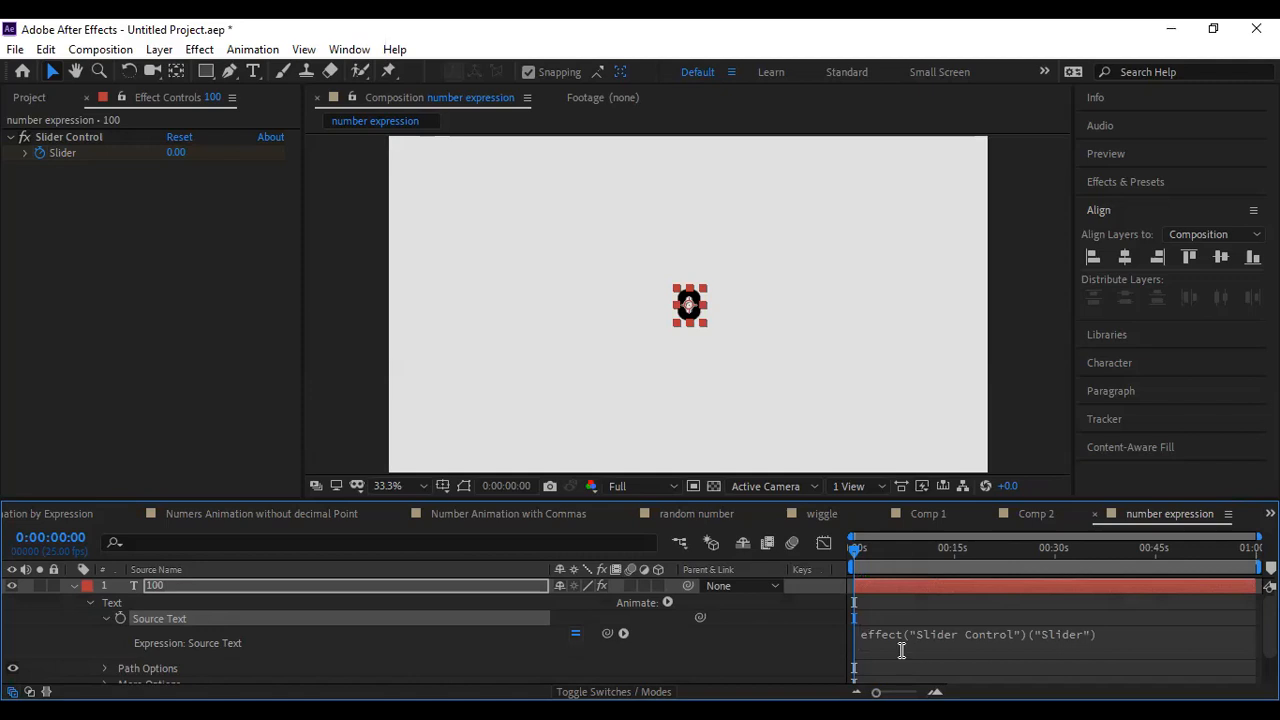
pyautogui.hotkey('alt', 'Tab')
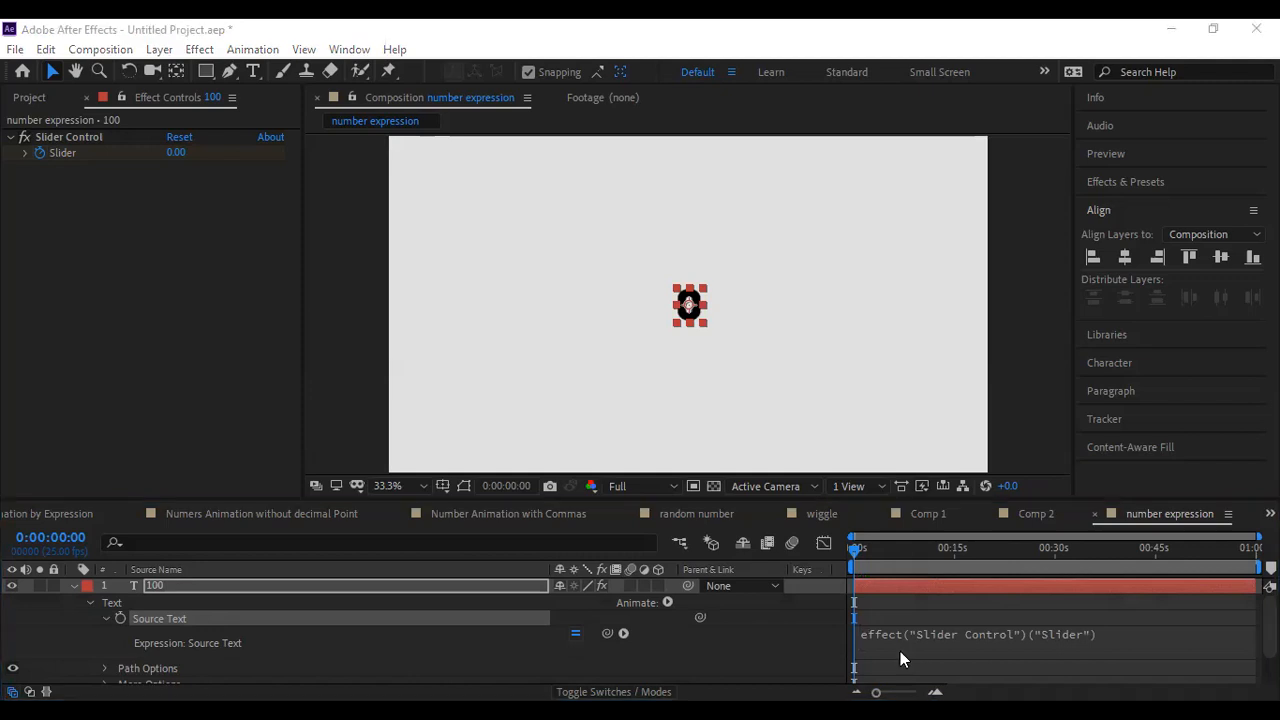
pyautogui.click(900, 651)
pyautogui.hotkey('alt', 'Tab')
pyautogui.click(217, 186)
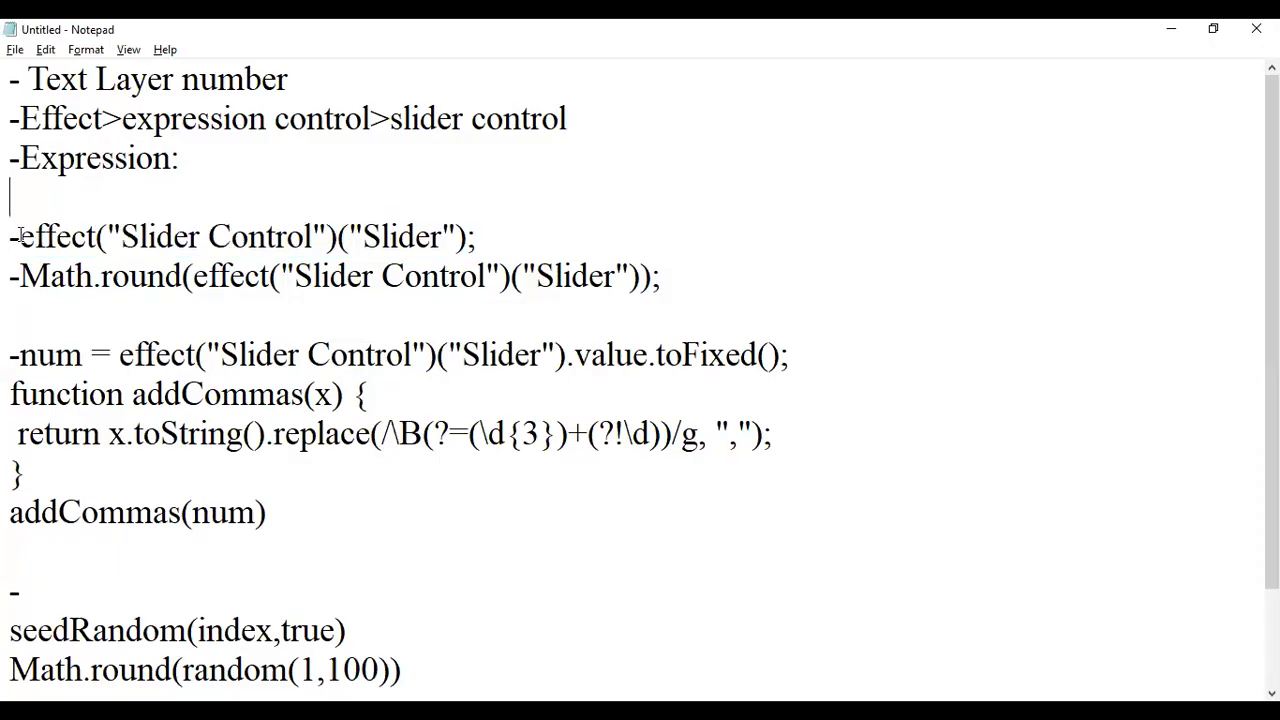
pyautogui.scroll(-1, 130, 530)
pyautogui.scroll(1, 126, 555)
pyautogui.moveTo(22, 236); pyautogui.dragTo(491, 236)
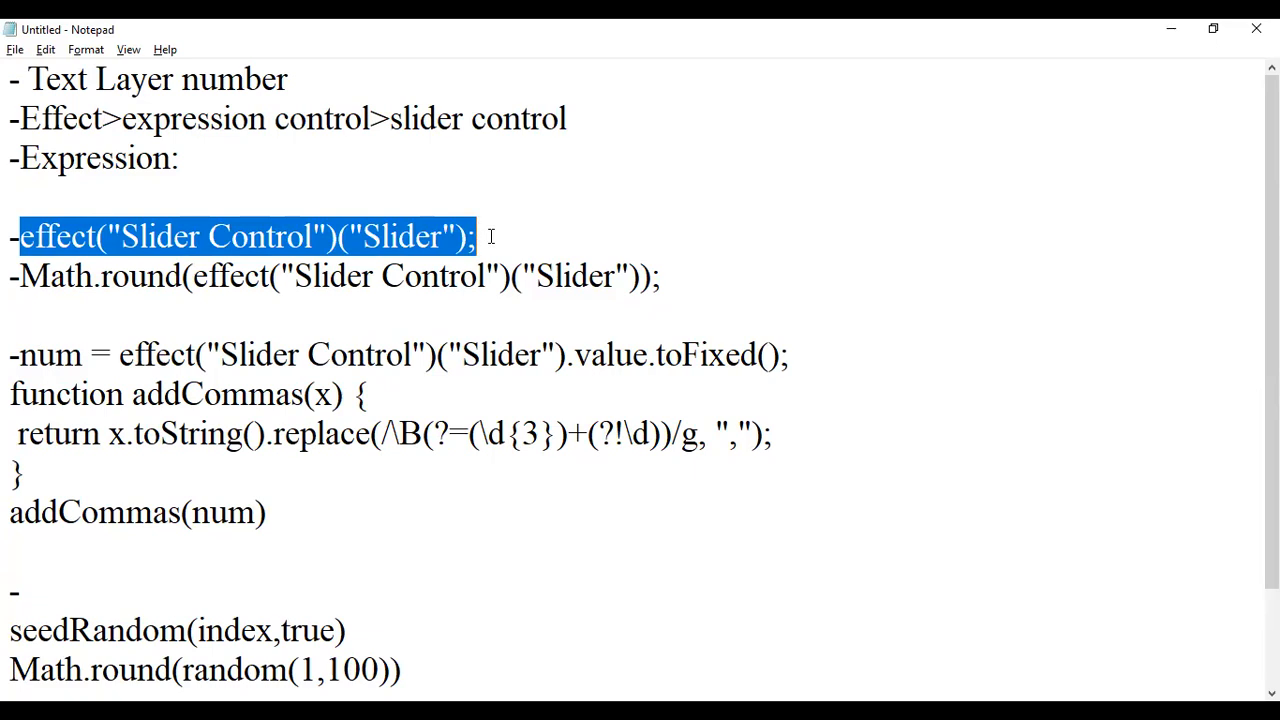
# Step: Shrink the Notepad window and compare its highlighted line with the Source Text expression in After Effects
pyautogui.click(1205, 36)
pyautogui.scroll(-1, 630, 420)
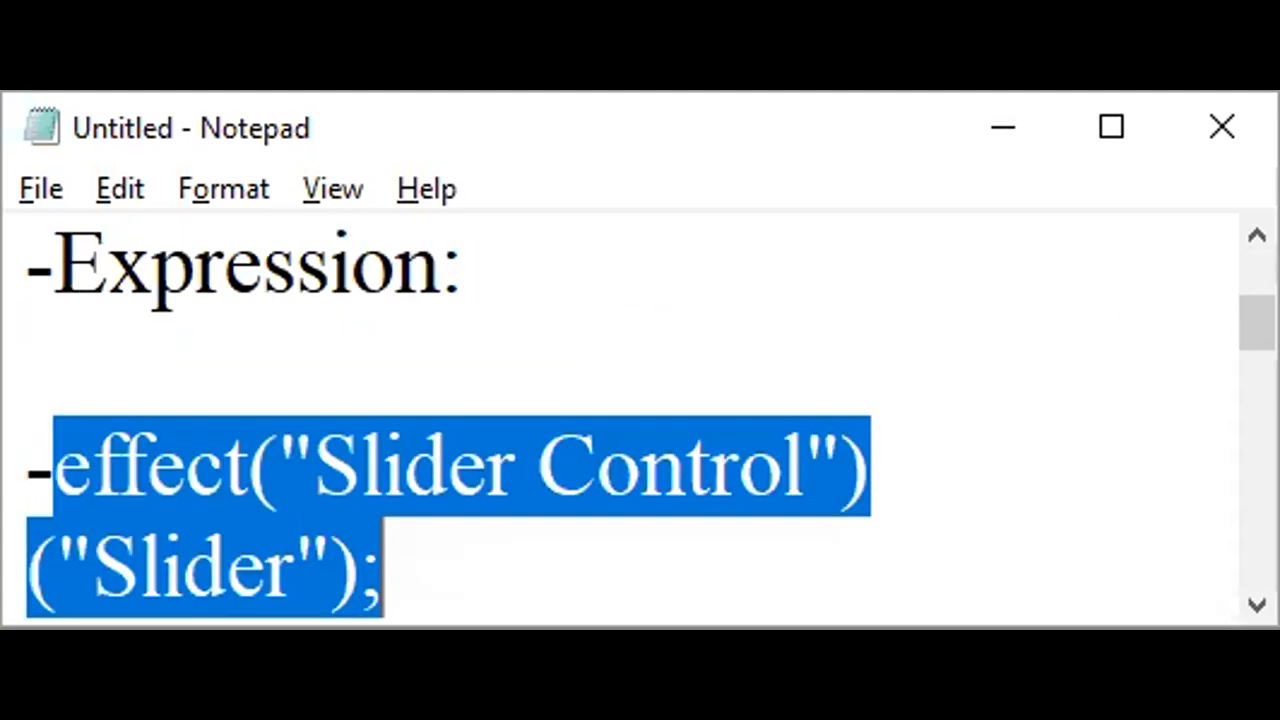
pyautogui.hotkey('alt', 'Tab')
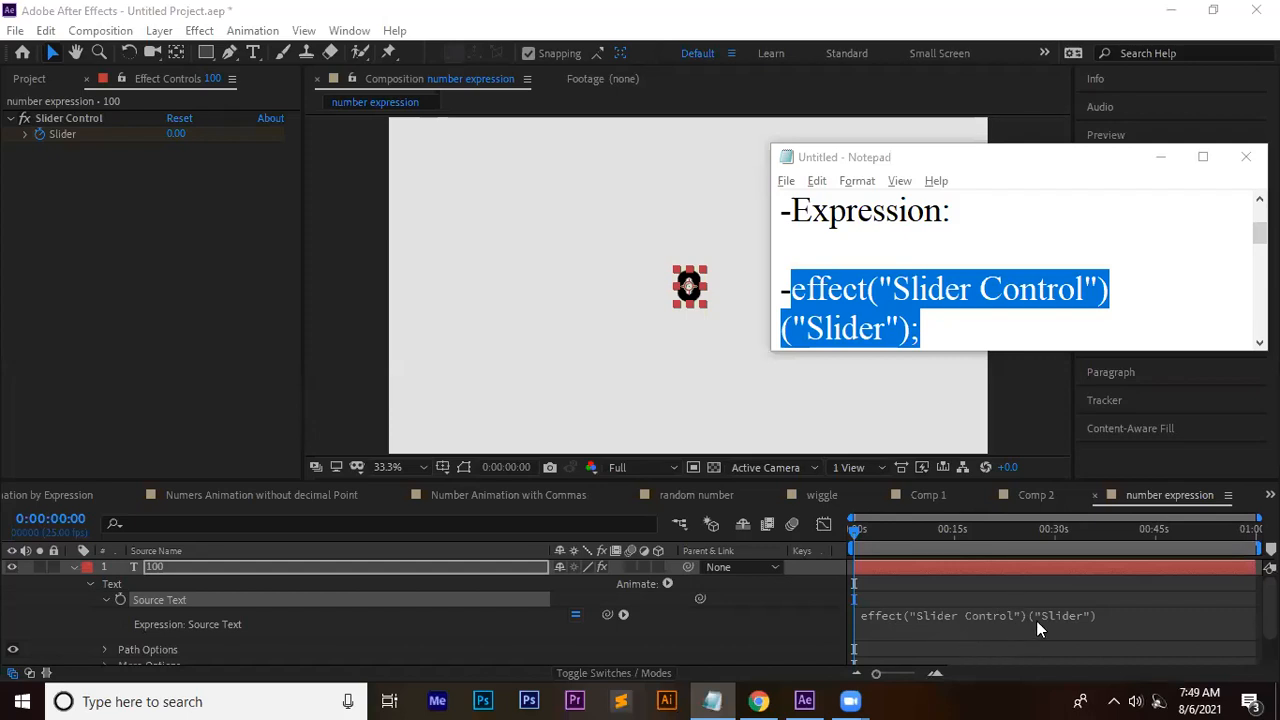
pyautogui.click(1090, 617)
pyautogui.click(1133, 613)
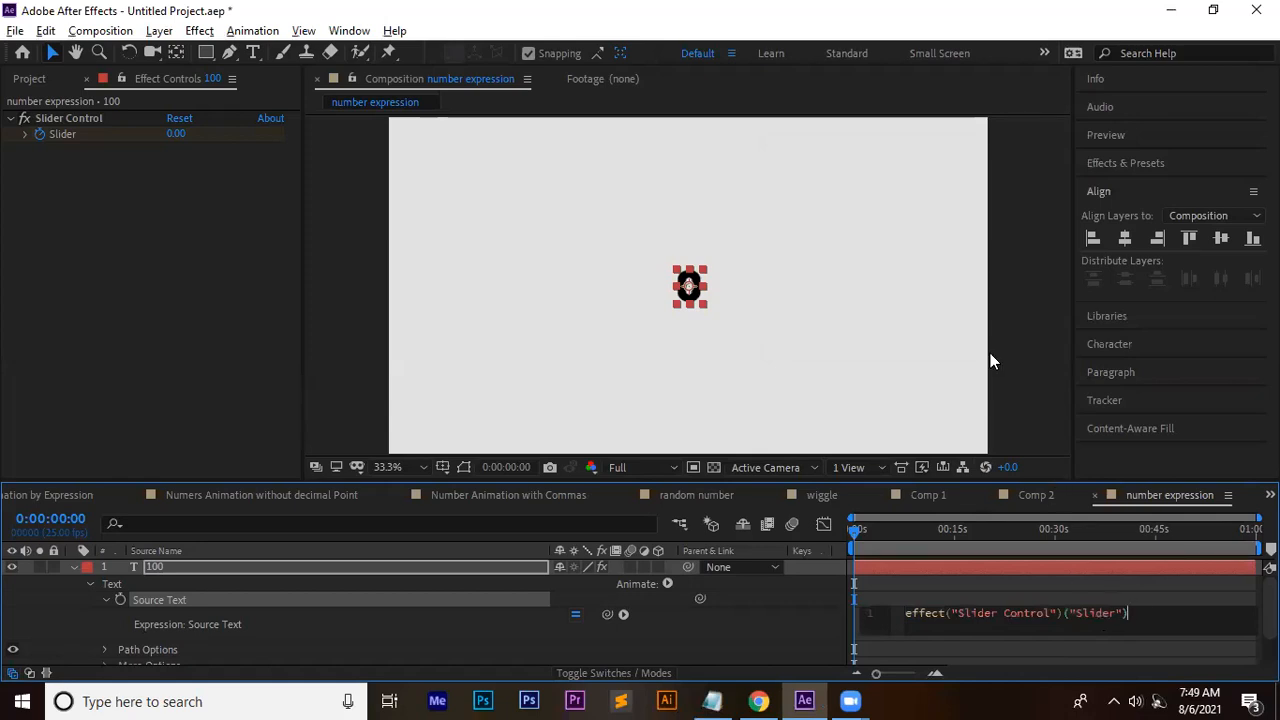
# Step: Preview the number animation from the composition's start and scrub the time to about 0:00:07:10
pyautogui.moveTo(861, 530); pyautogui.dragTo(842, 529)
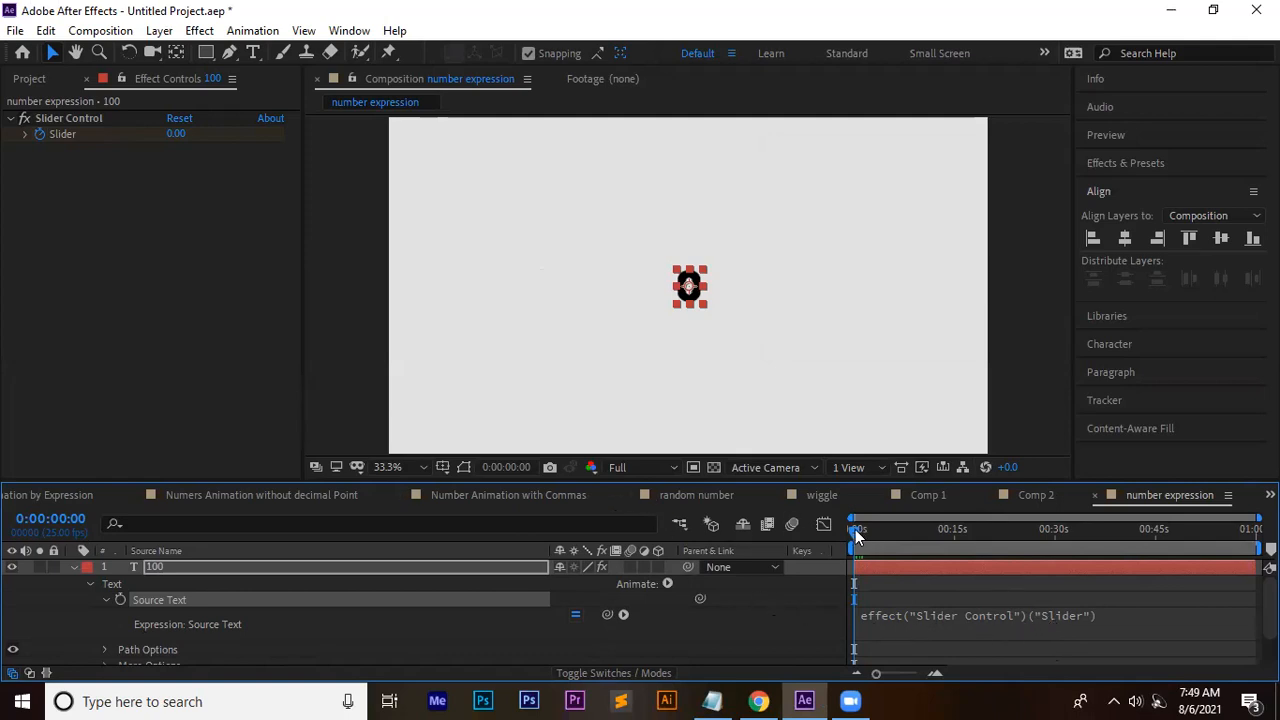
pyautogui.press('space')
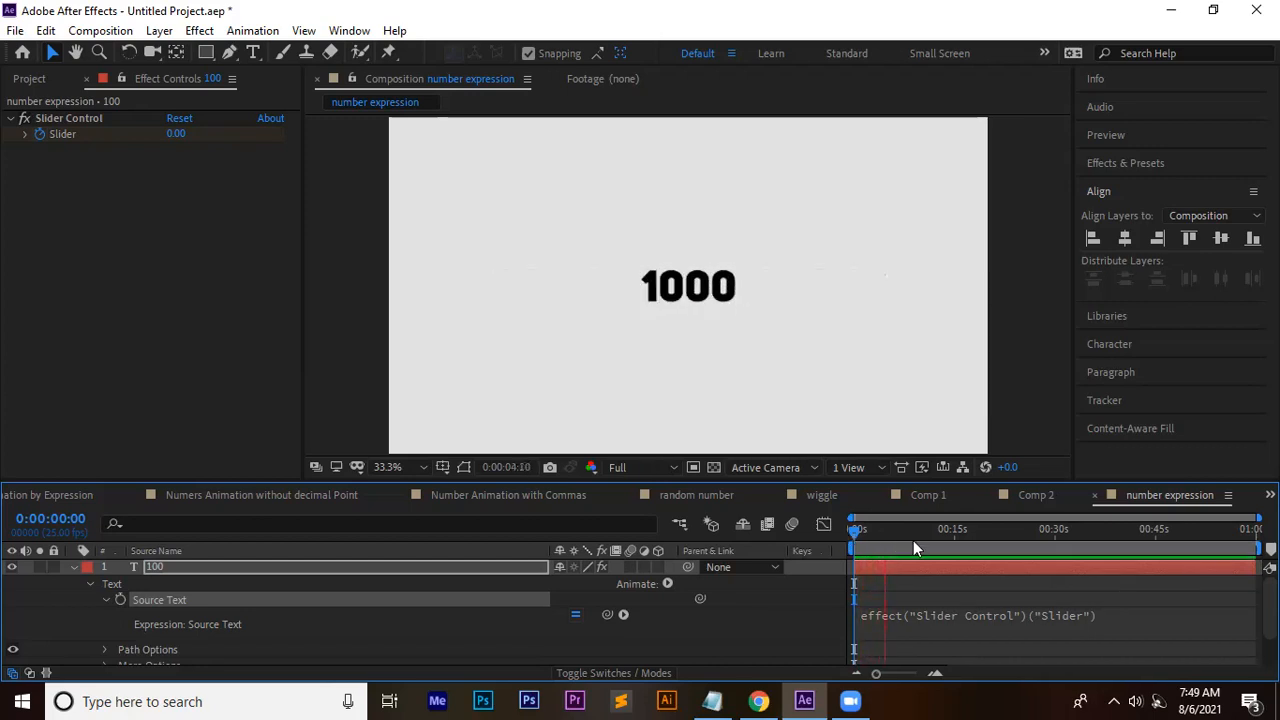
pyautogui.press('space')
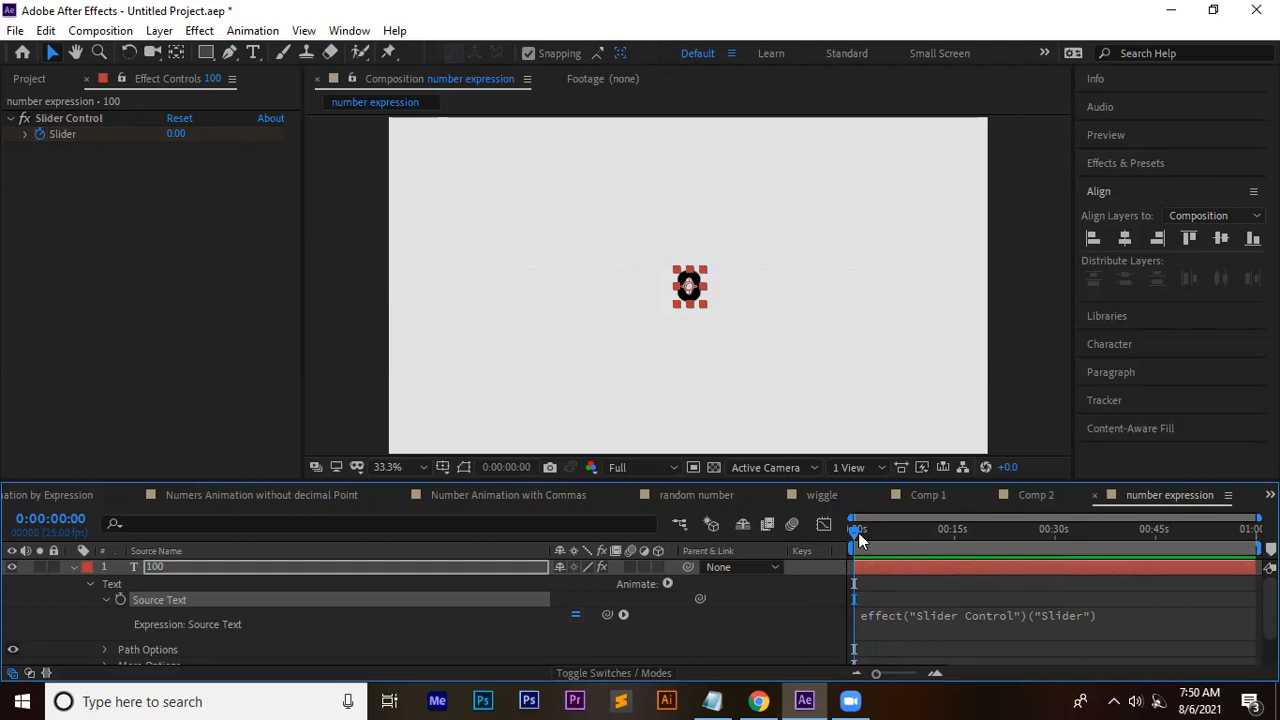
pyautogui.moveTo(853, 531); pyautogui.dragTo(904, 540)
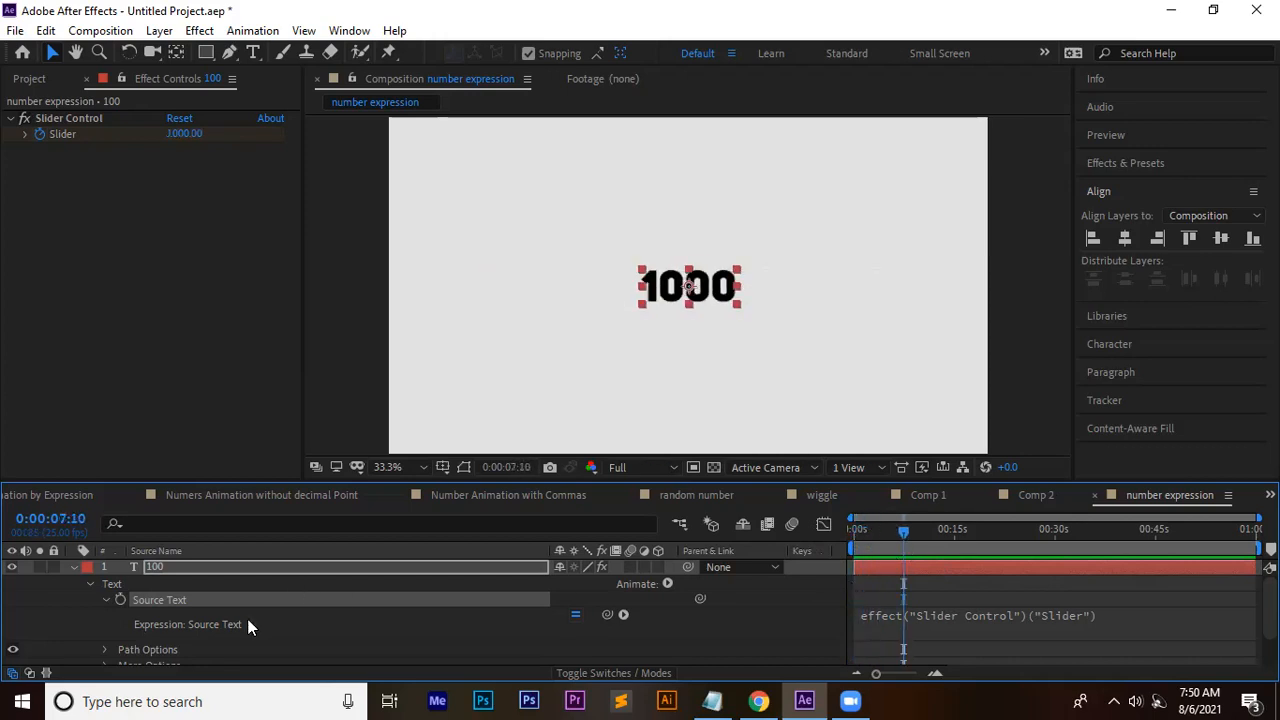
# Step: Undo the Source Text expression, Slider Control, text layer and number expression composition, going back to the empty Comp 2
pyautogui.click(392, 630)
pyautogui.hotkey('ctrl', 'z')
pyautogui.hotkey('ctrl', 'z')
pyautogui.hotkey('ctrl', 'z')
pyautogui.hotkey('ctrl', 'z')
pyautogui.hotkey('ctrl', 'z')
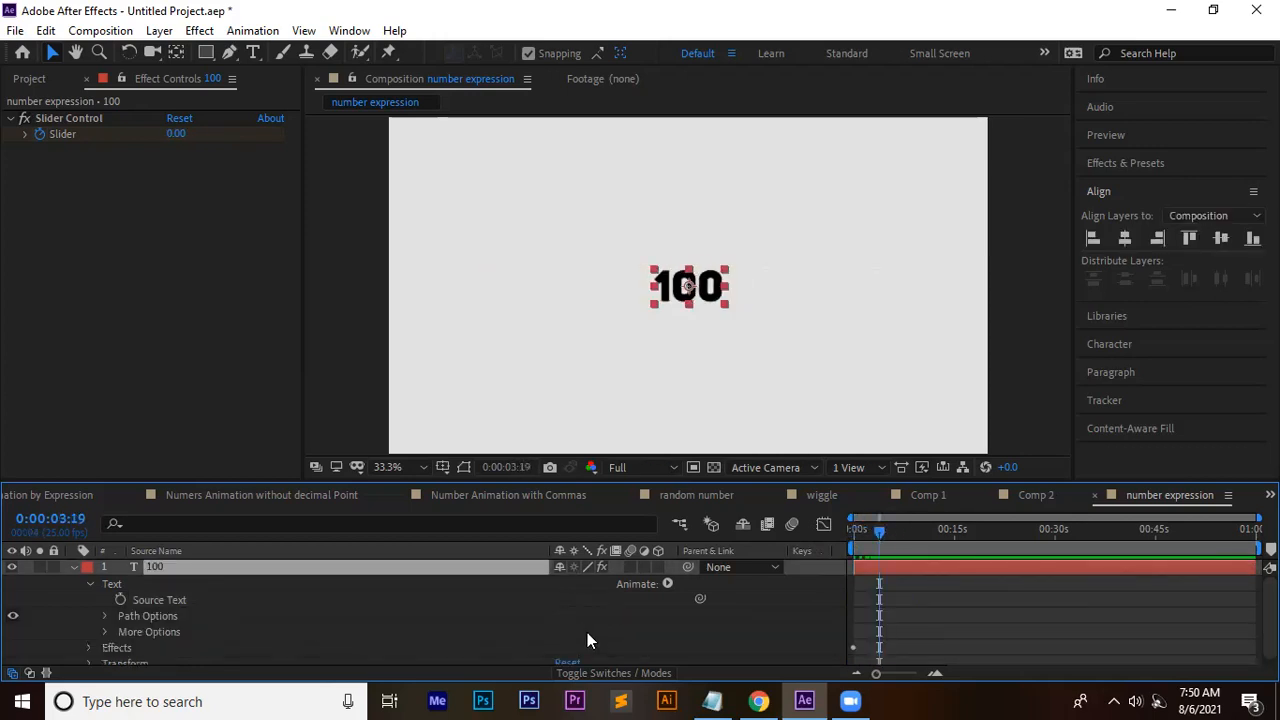
pyautogui.hotkey('ctrl', 'z')
pyautogui.hotkey('ctrl', 'z')
pyautogui.hotkey('ctrl', 'z')
pyautogui.hotkey('ctrl', 'z')
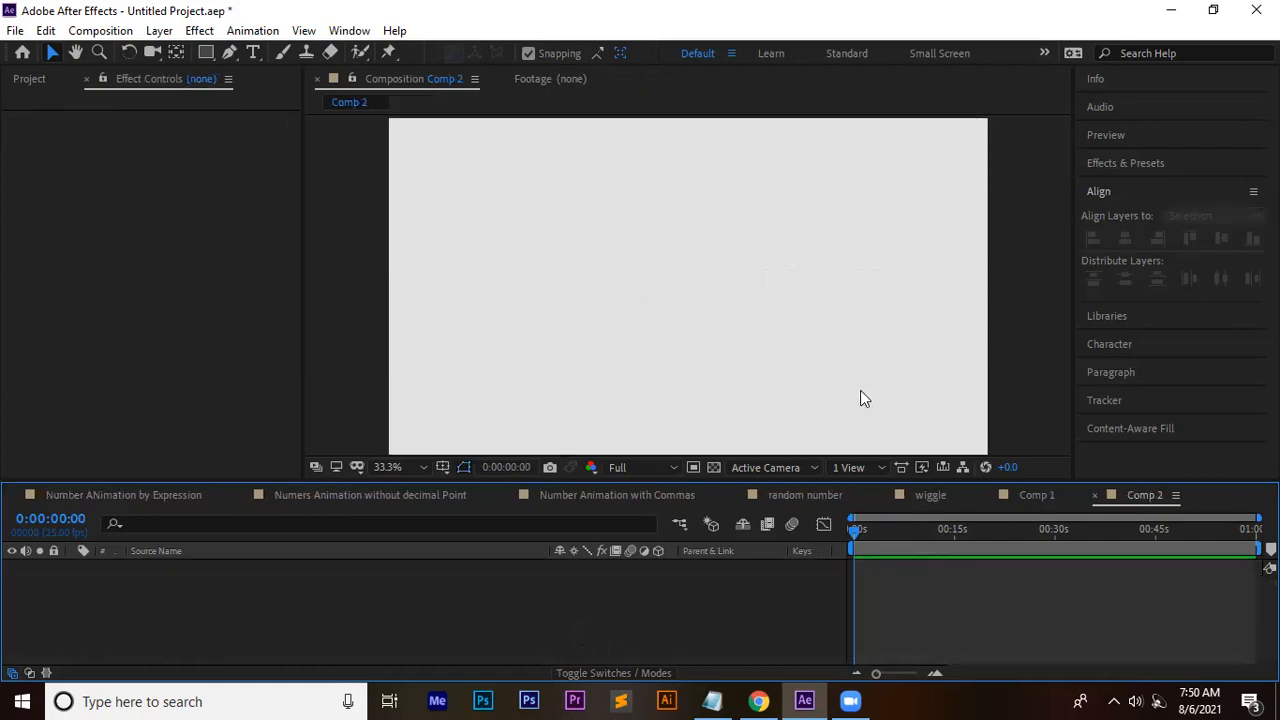
# Step: Create a text layer reading 10 in Comp 2 and return to the Selection tool
pyautogui.click(253, 52)
pyautogui.click(617, 278)
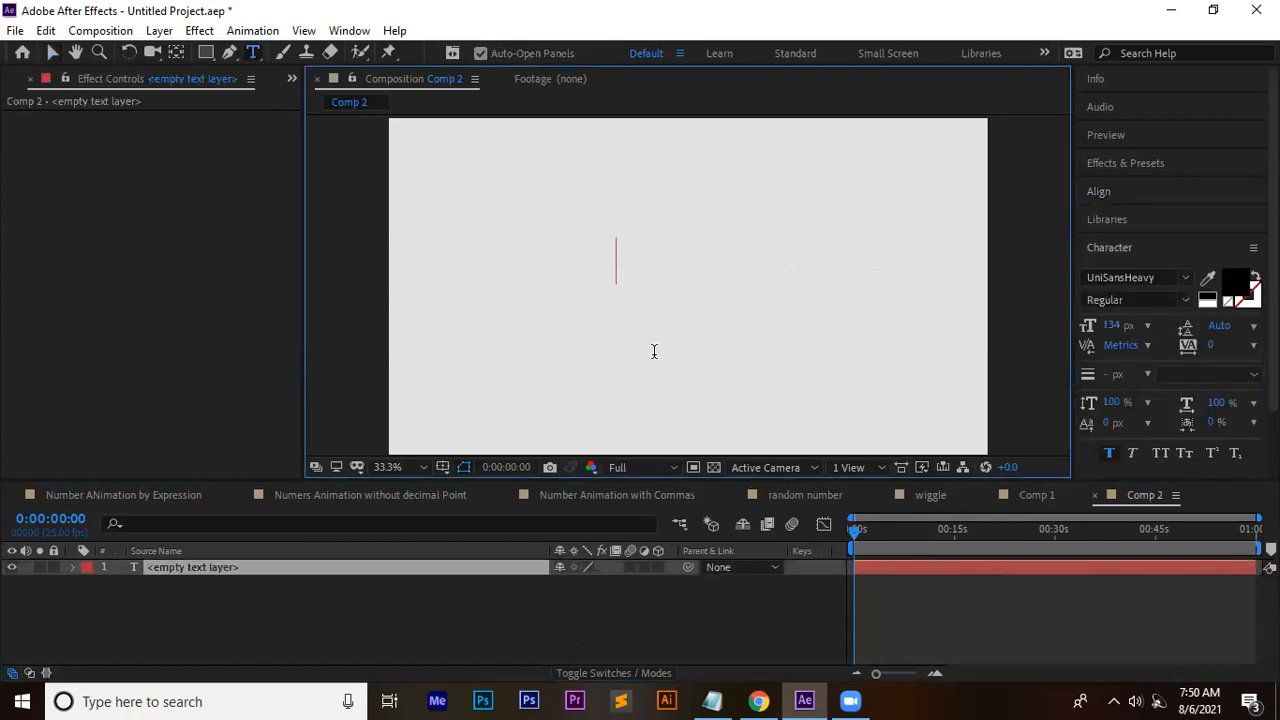
pyautogui.write('10')
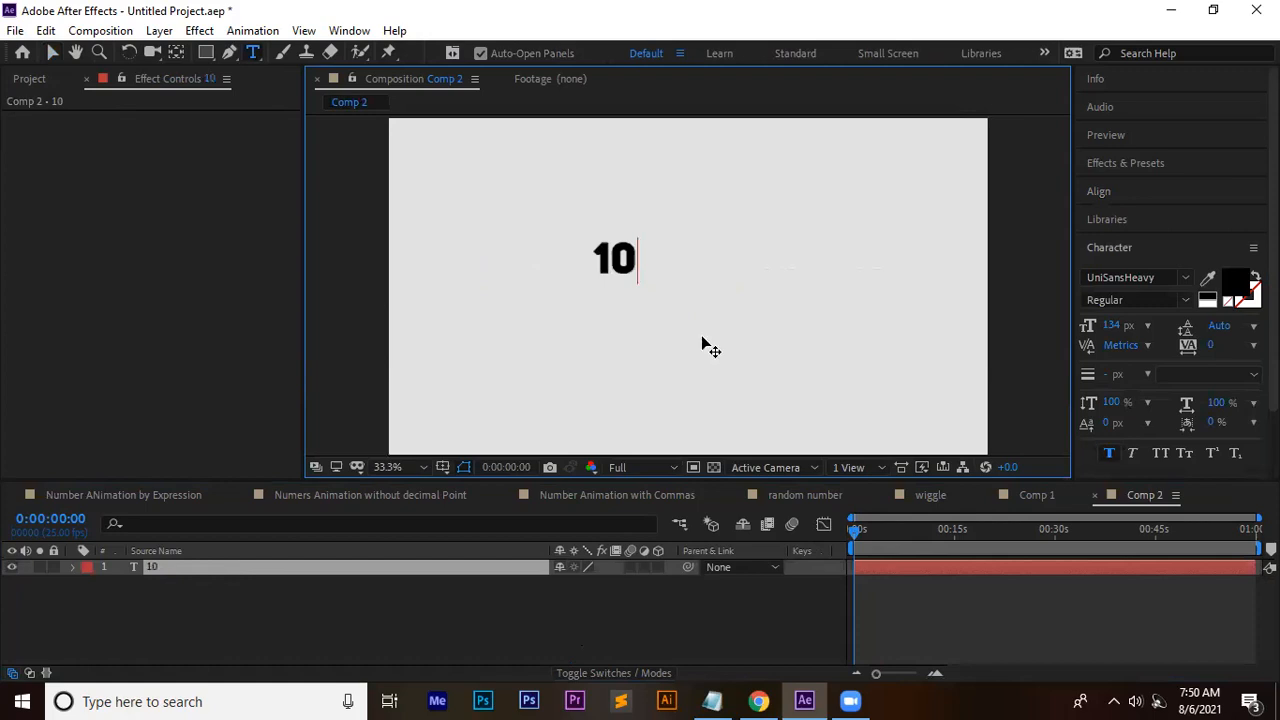
pyautogui.click(55, 57)
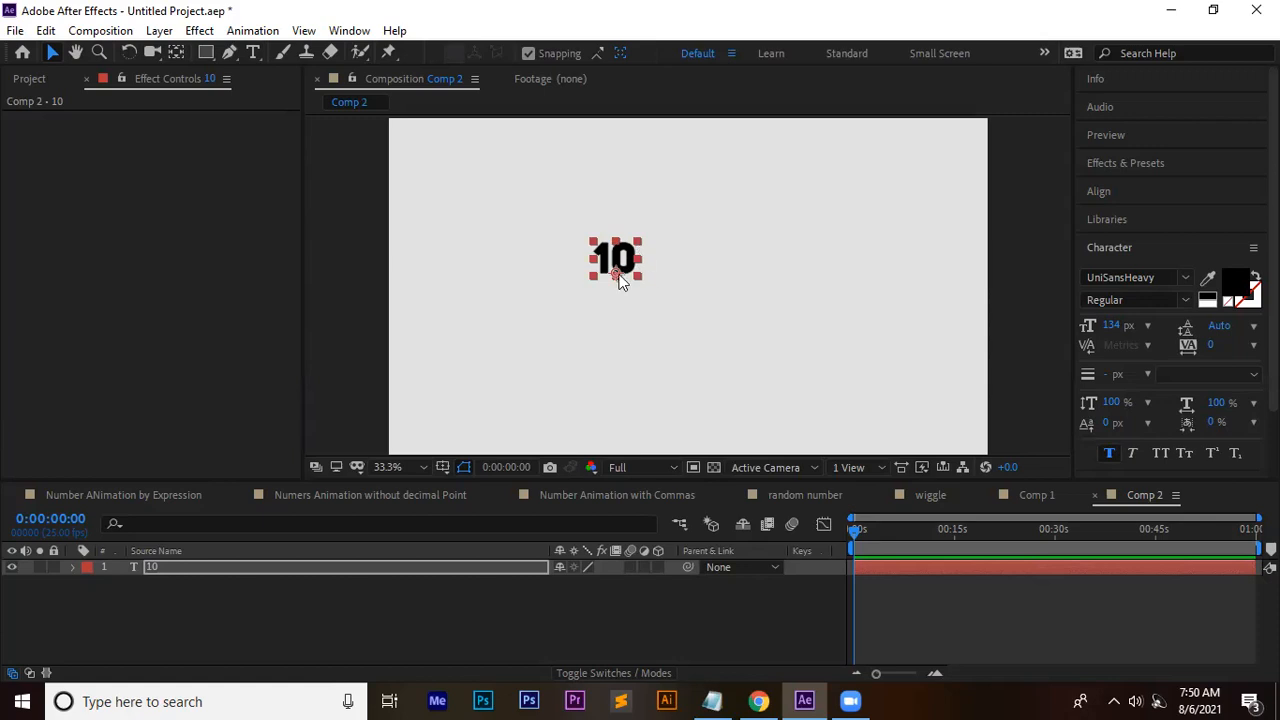
# Step: Center the anchor point within the 10 text and align the layer to the composition's horizontal and vertical center
pyautogui.moveTo(585, 242); pyautogui.dragTo(434, 170)
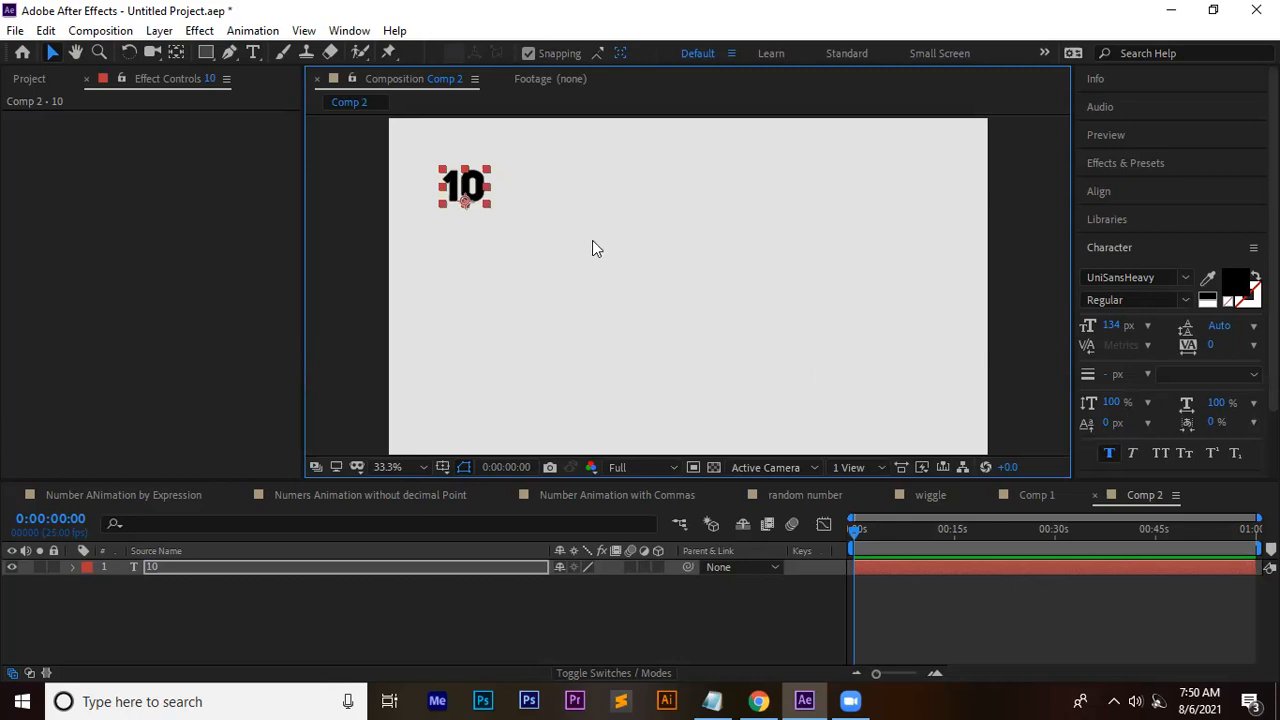
pyautogui.click(177, 52)
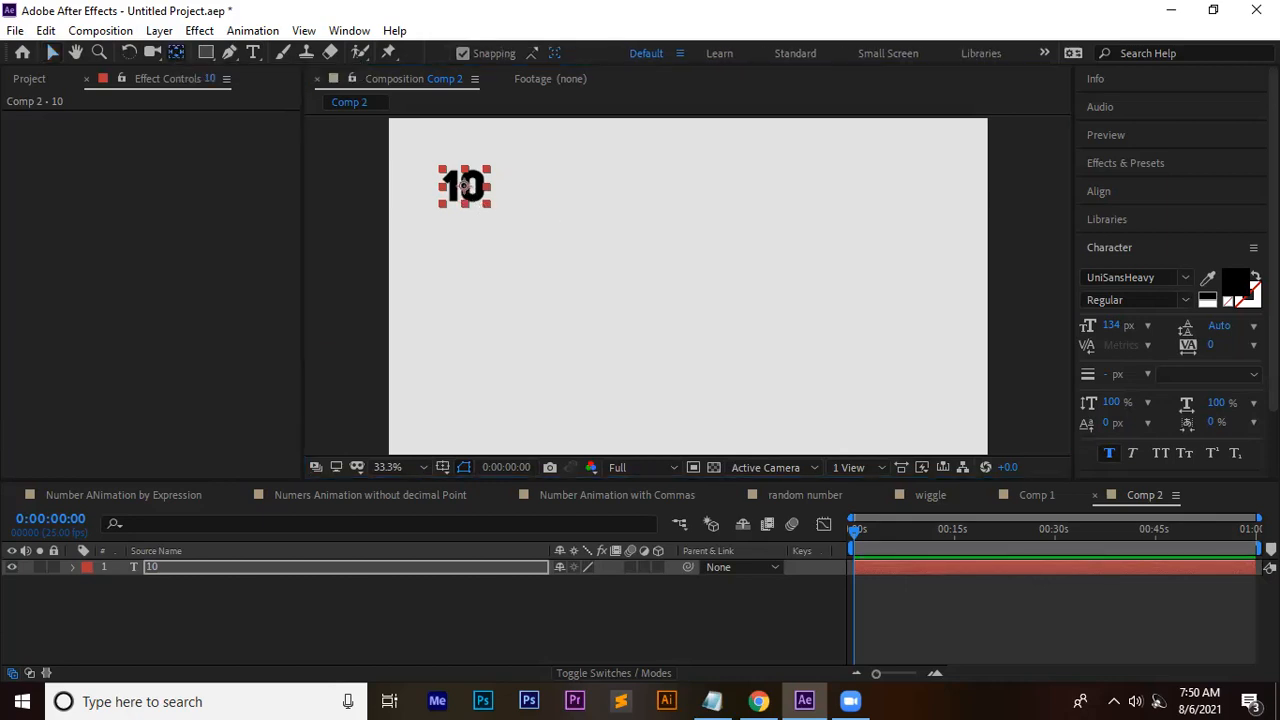
pyautogui.click(1104, 191)
pyautogui.click(1124, 238)
pyautogui.click(1221, 238)
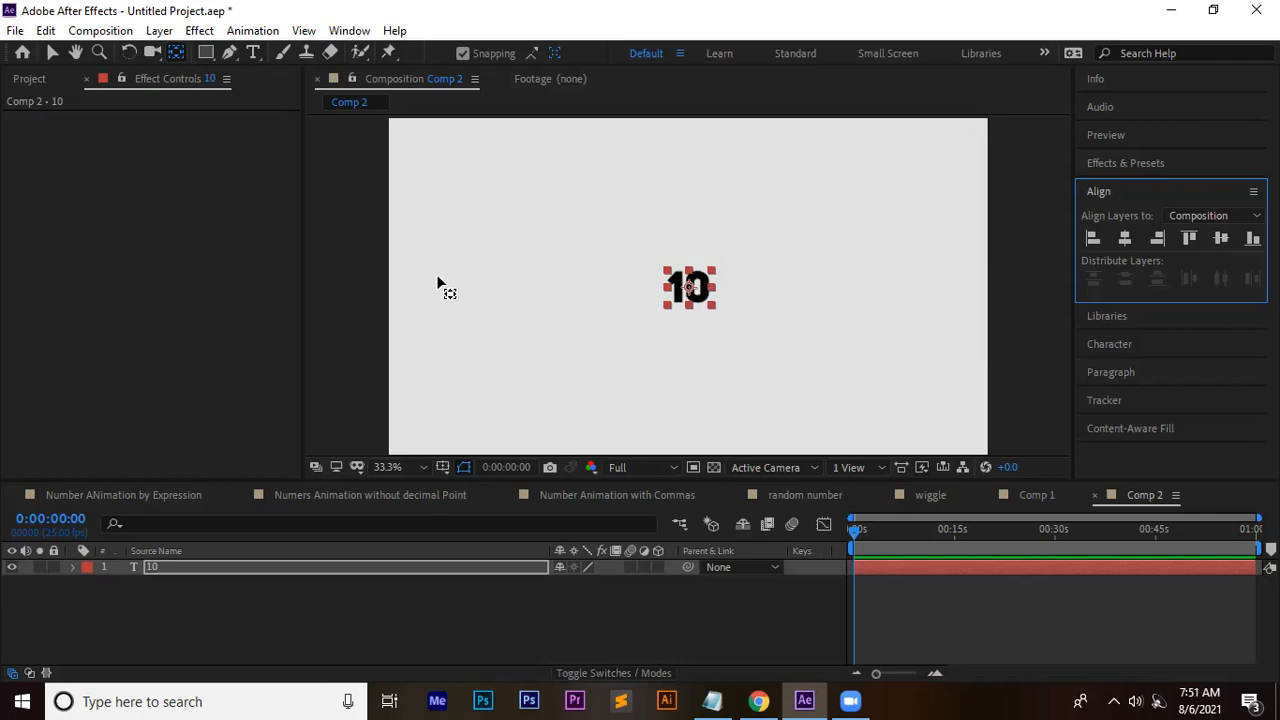
# Step: Apply a Slider Control effect to the 10 layer and keyframe its Slider at 10 at the composition's start
pyautogui.click(229, 34)
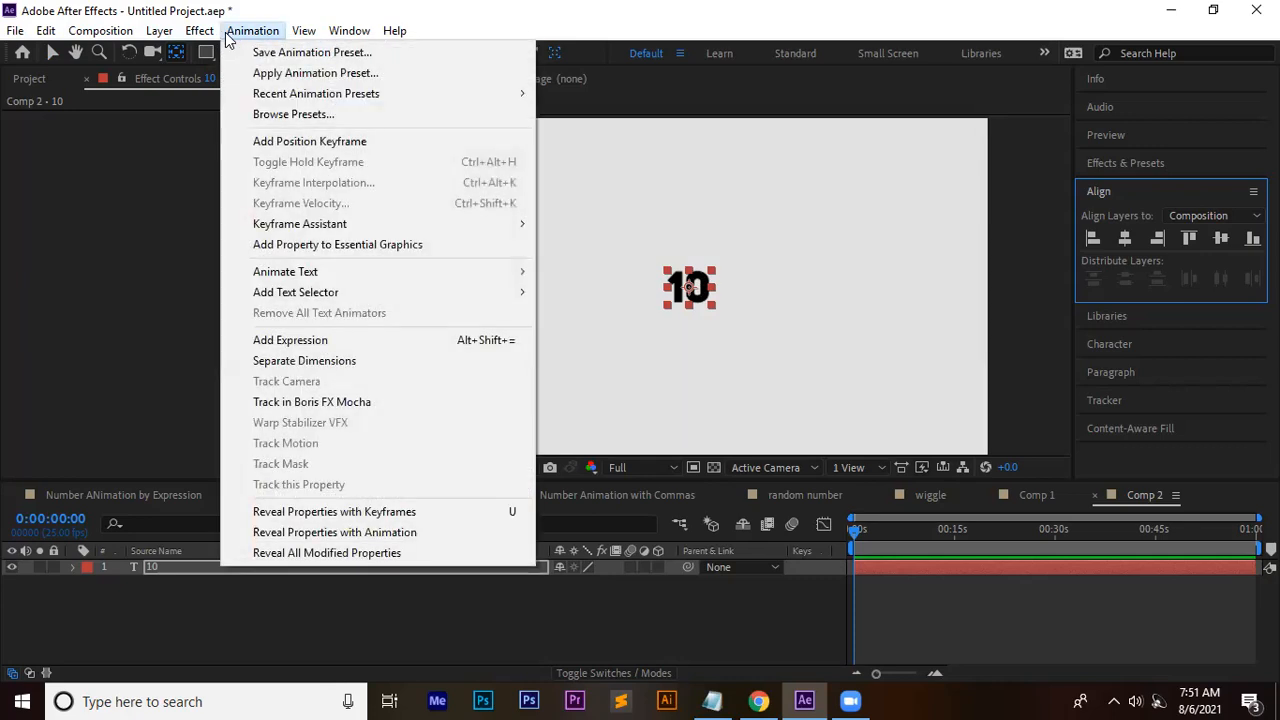
pyautogui.moveTo(200, 31)
pyautogui.moveTo(296, 297)
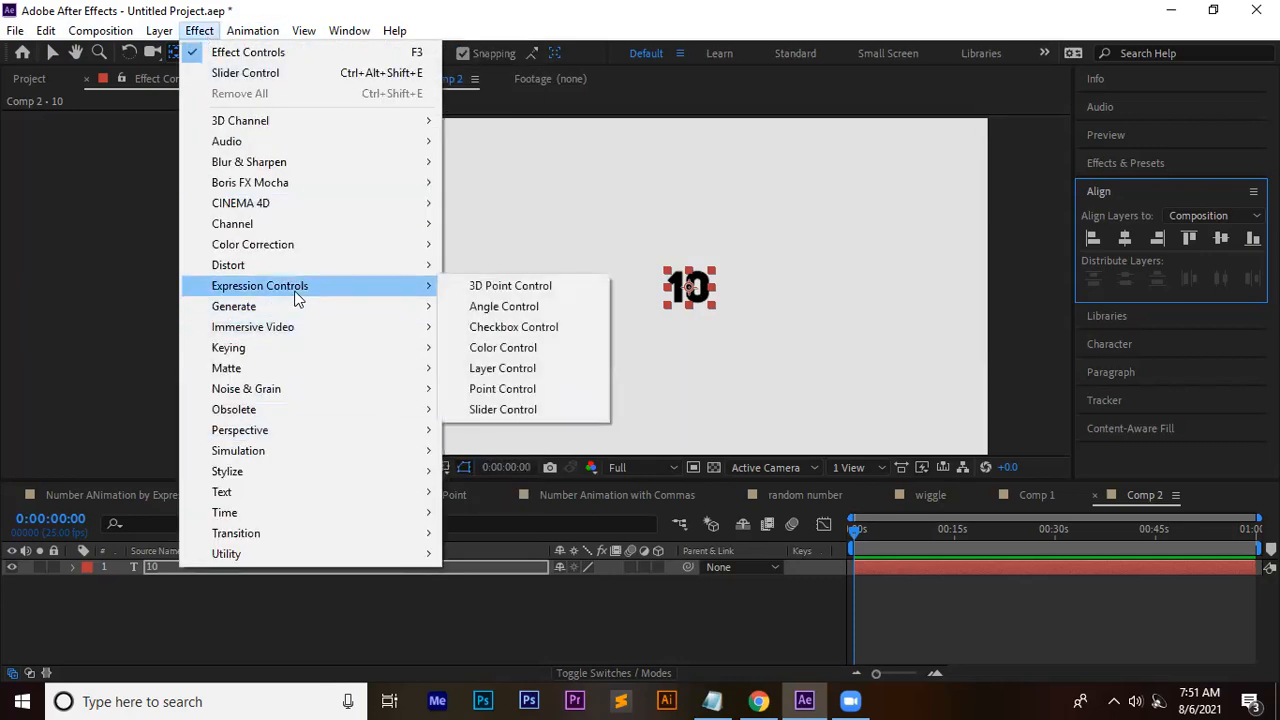
pyautogui.click(551, 409)
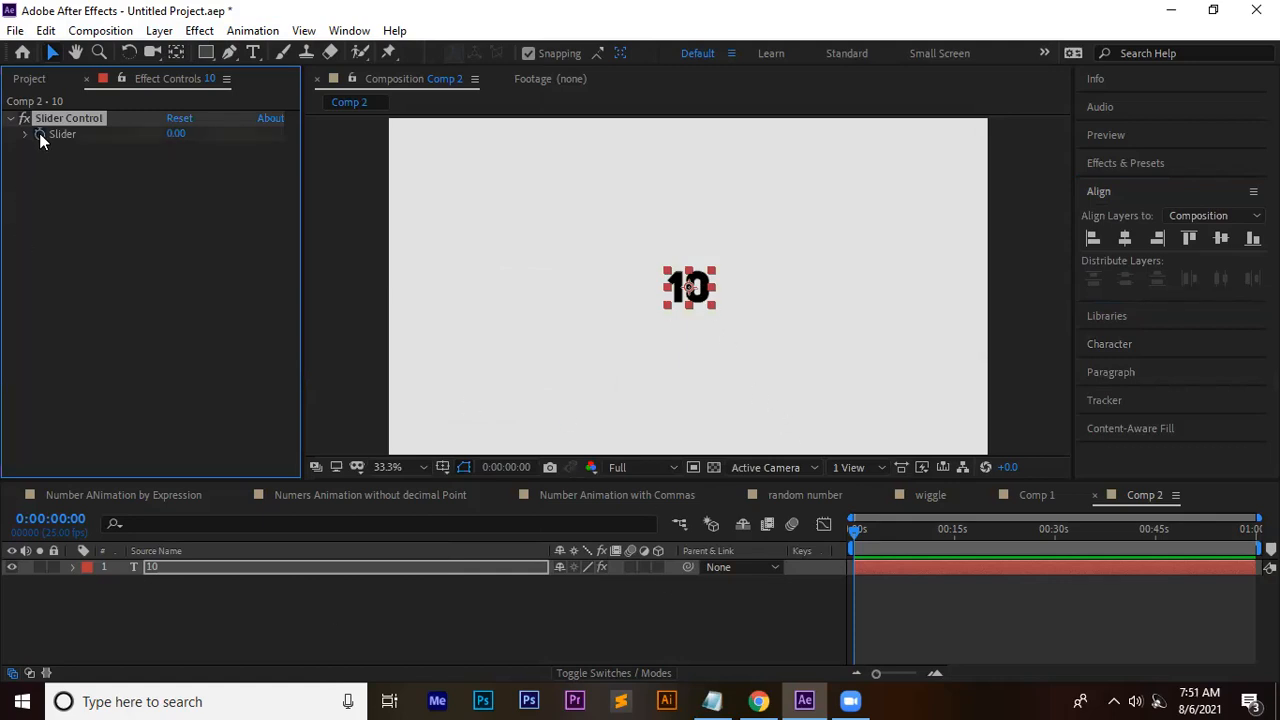
pyautogui.click(174, 136)
pyautogui.write('10')
pyautogui.press('Return')
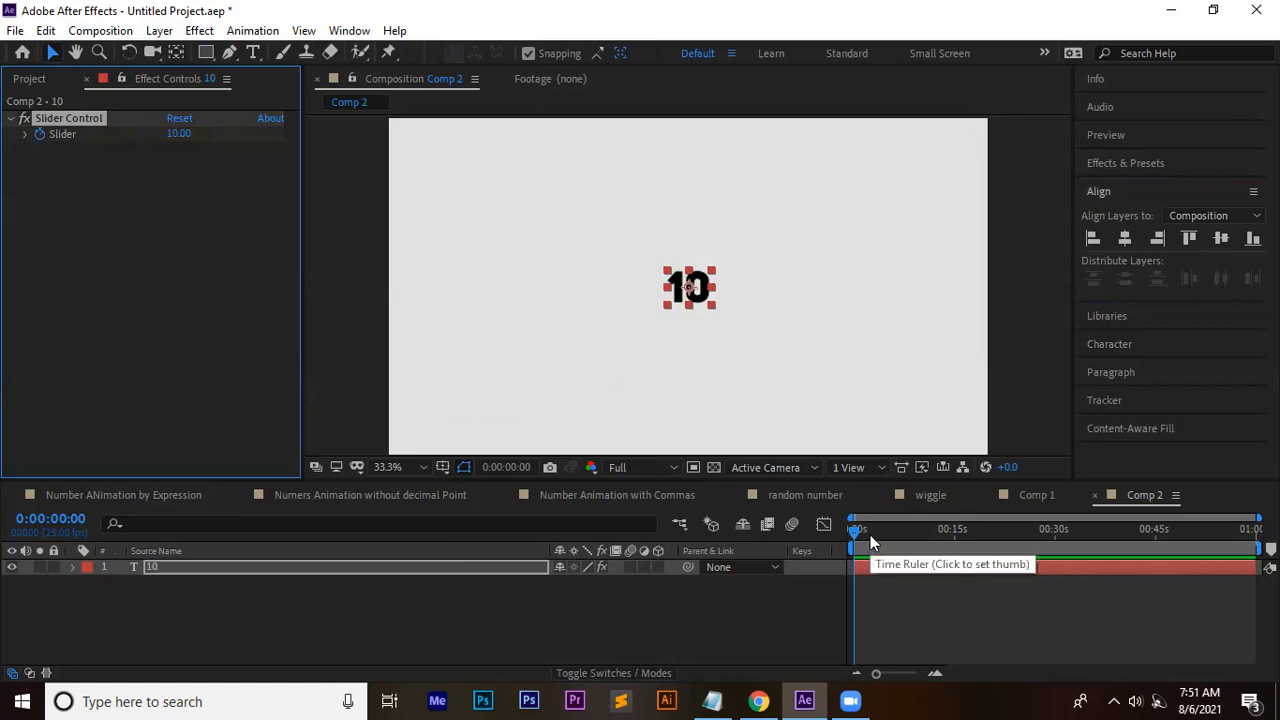
# Step: Set a second Slider keyframe with a value of 1000 at 0:00:05:00
pyautogui.scroll(3, 871, 539)
pyautogui.click(1008, 534)
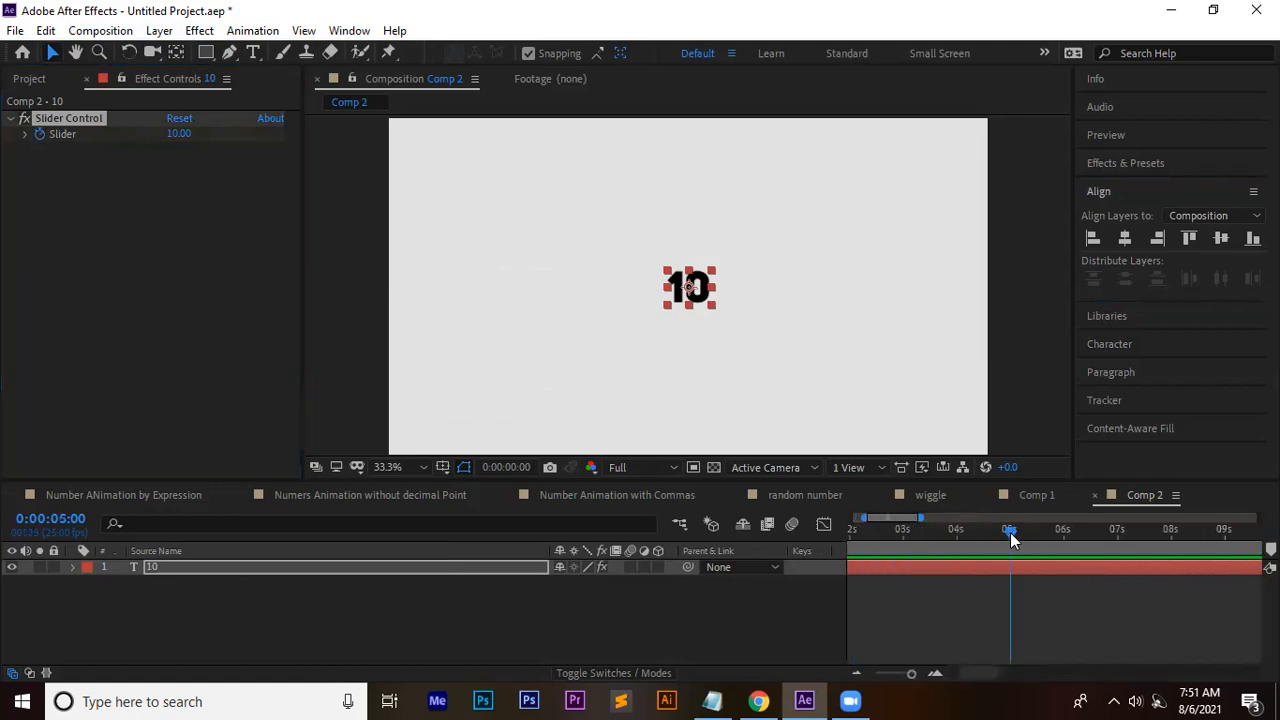
pyautogui.click(185, 134)
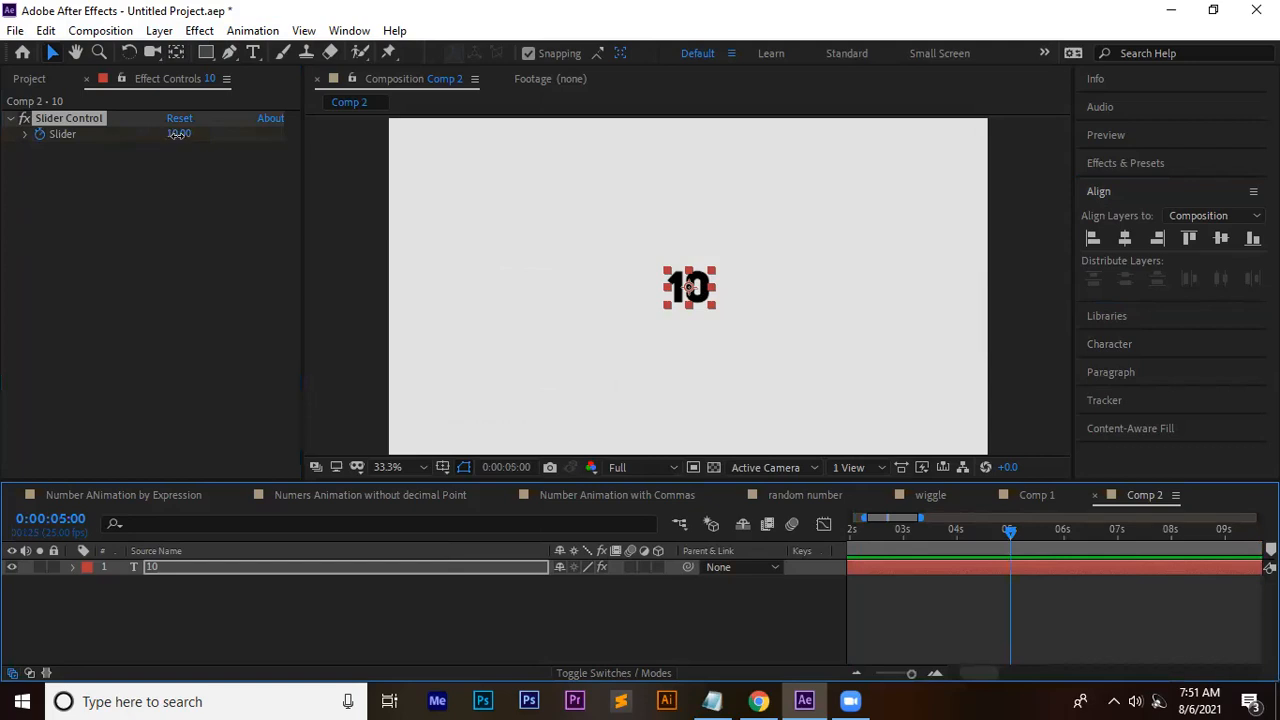
pyautogui.write('1000')
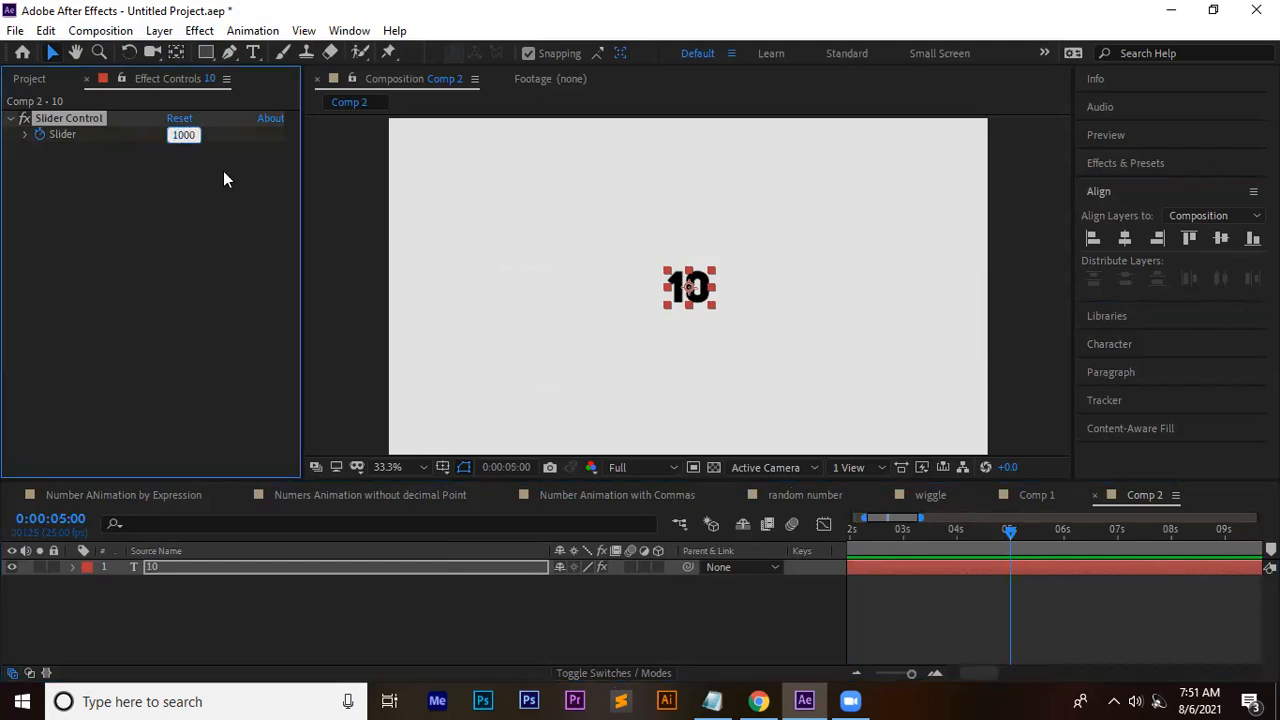
pyautogui.press('Return')
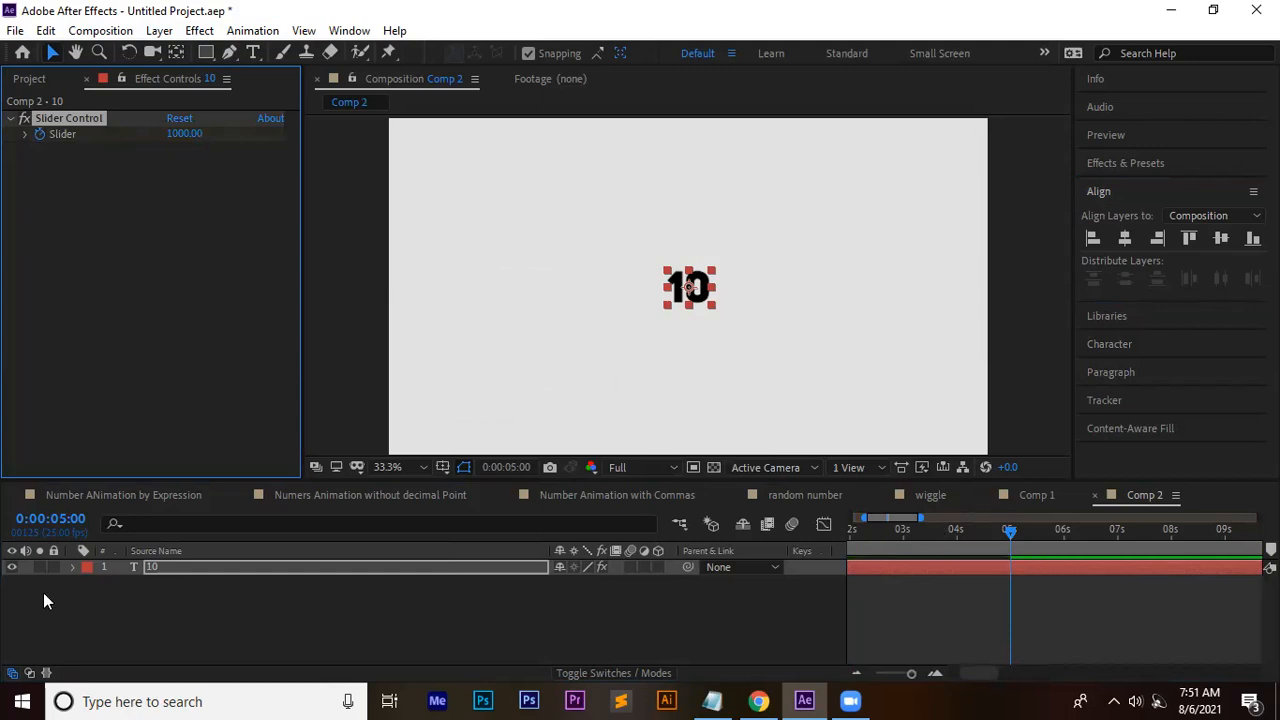
# Step: Add an expression to the 10 layer's Source Text and pick-whip it to the Slider of the Slider Control
pyautogui.click(168, 567)
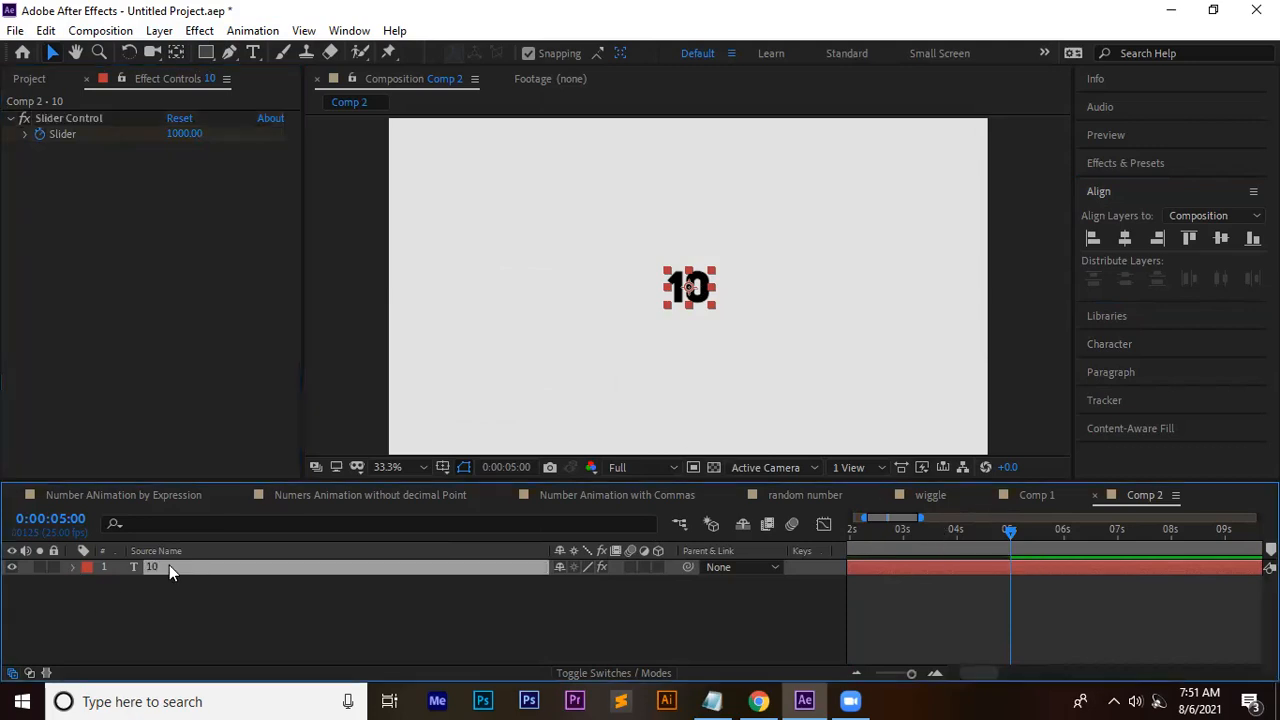
pyautogui.click(73, 566)
pyautogui.click(88, 584)
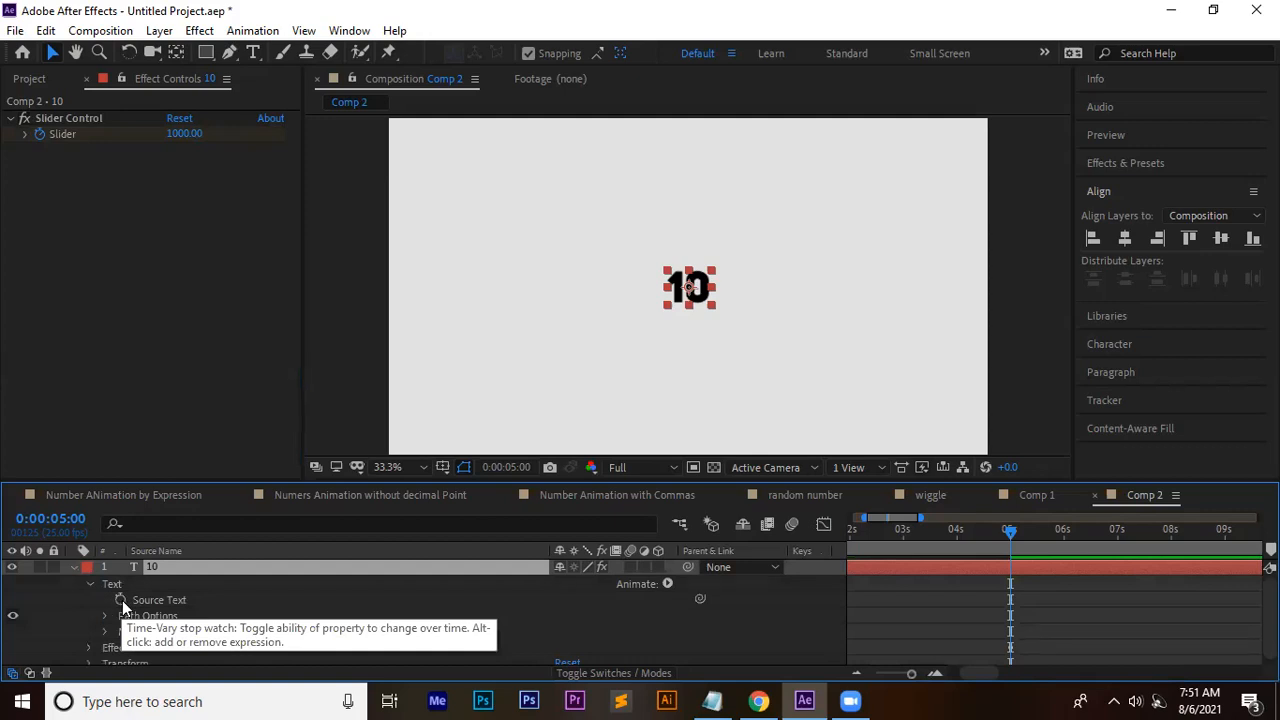
pyautogui.keyDown('alt'); pyautogui.click(121, 603); pyautogui.keyUp('alt')
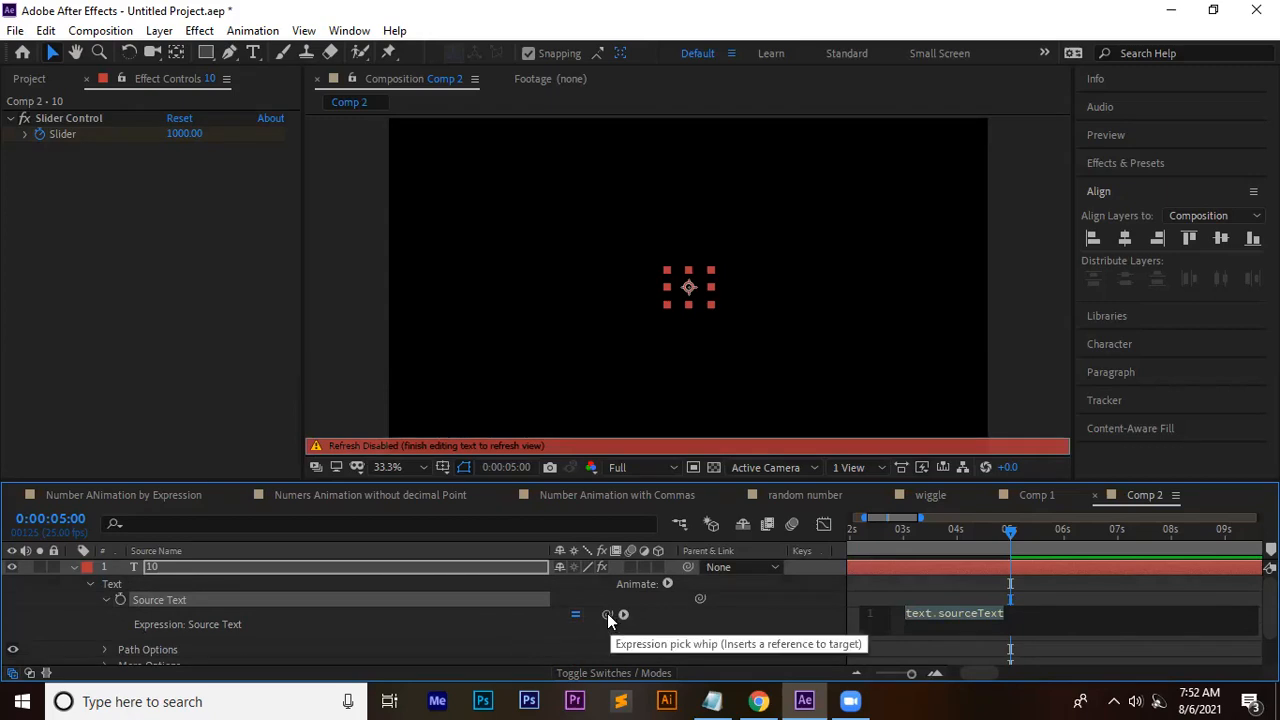
pyautogui.moveTo(608, 616); pyautogui.dragTo(52, 136)
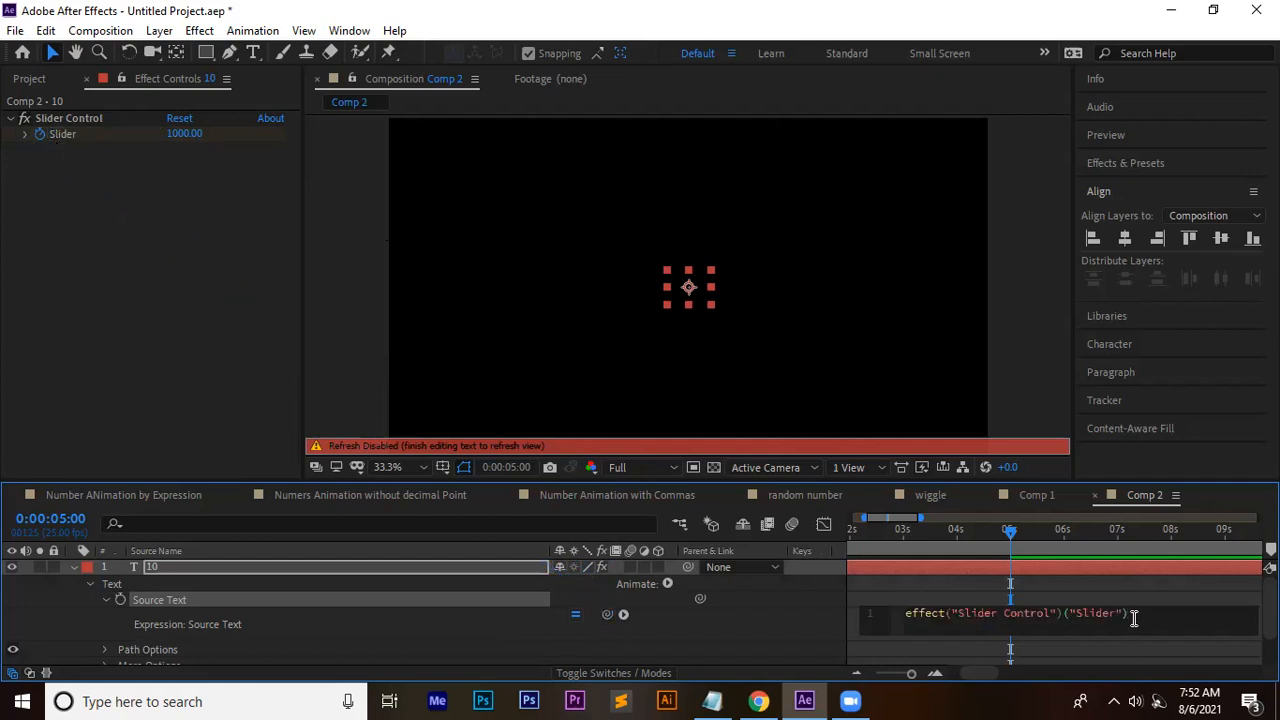
# Step: Commit the expression, return to the composition's start and preview the counting number animation
pyautogui.moveTo(1007, 537); pyautogui.dragTo(727, 534)
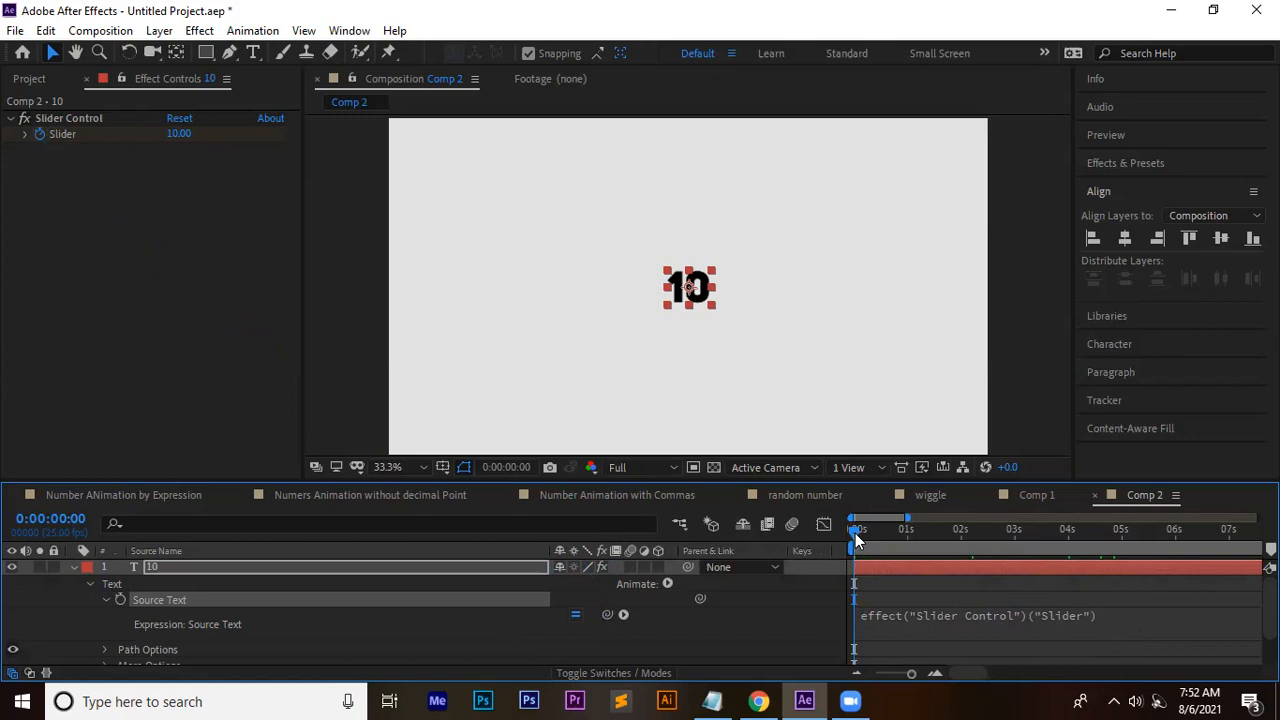
pyautogui.moveTo(858, 540); pyautogui.dragTo(812, 557)
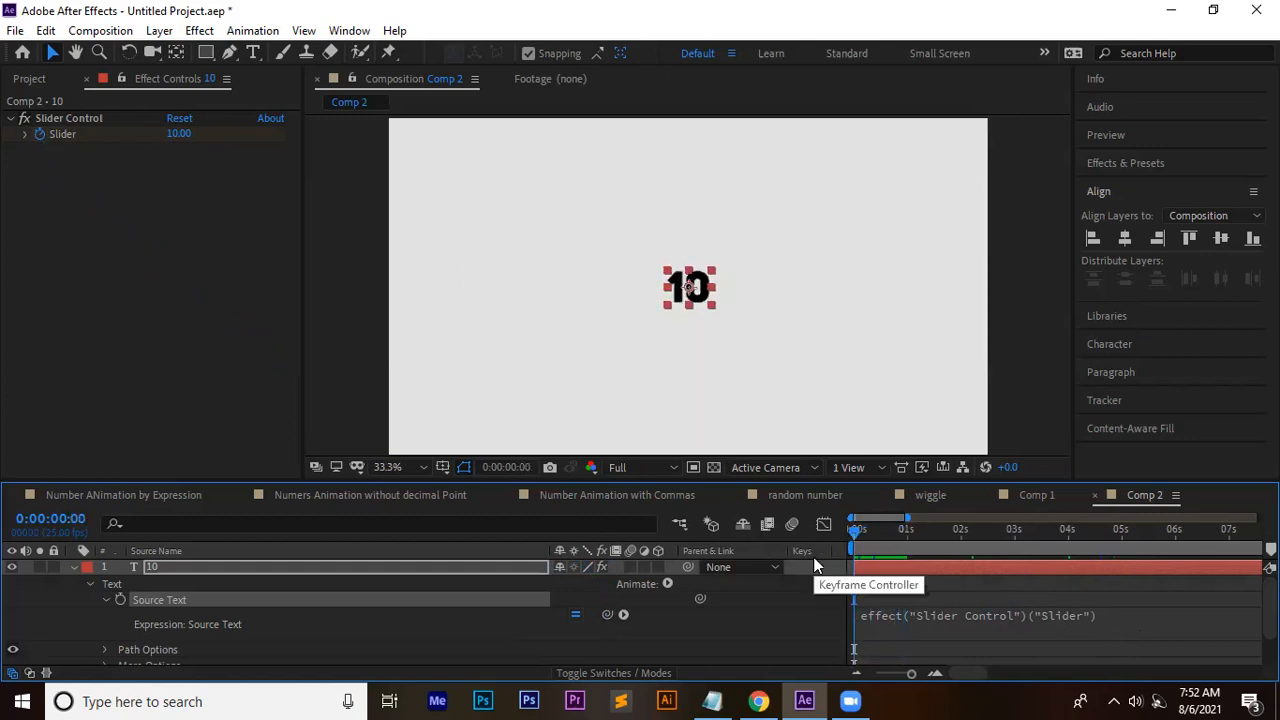
pyautogui.press('space')
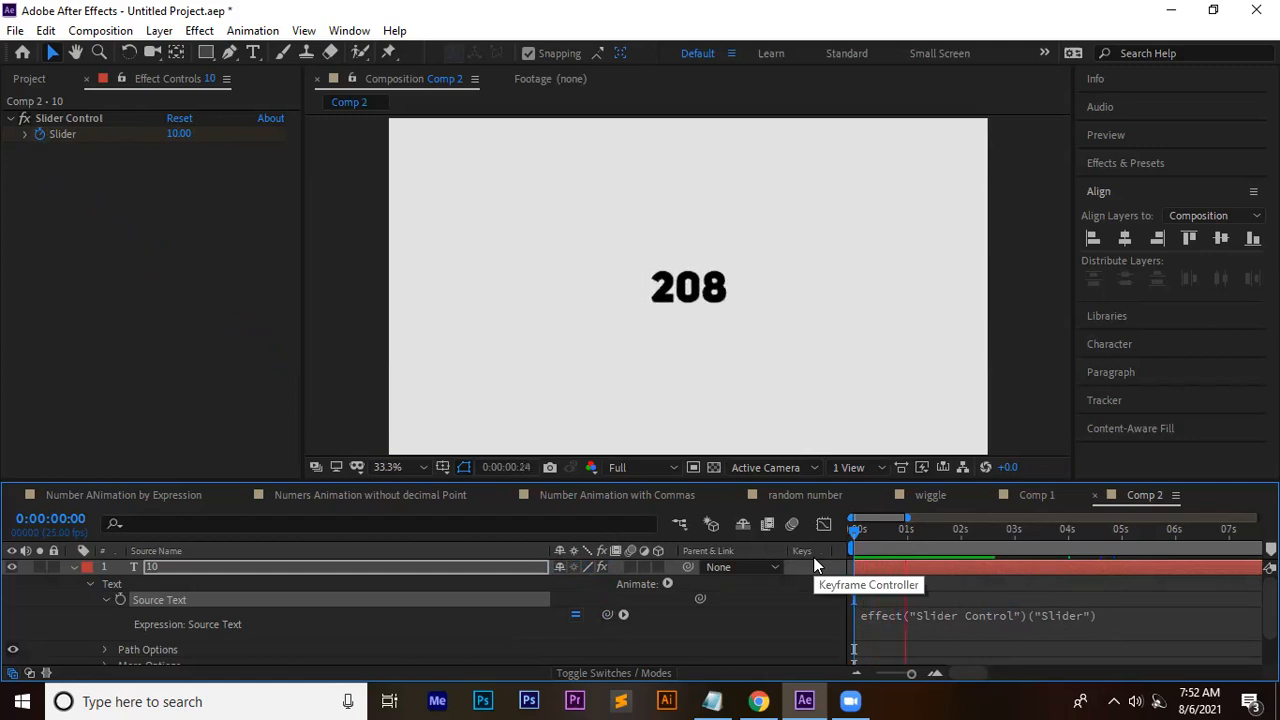
pyautogui.press('space')
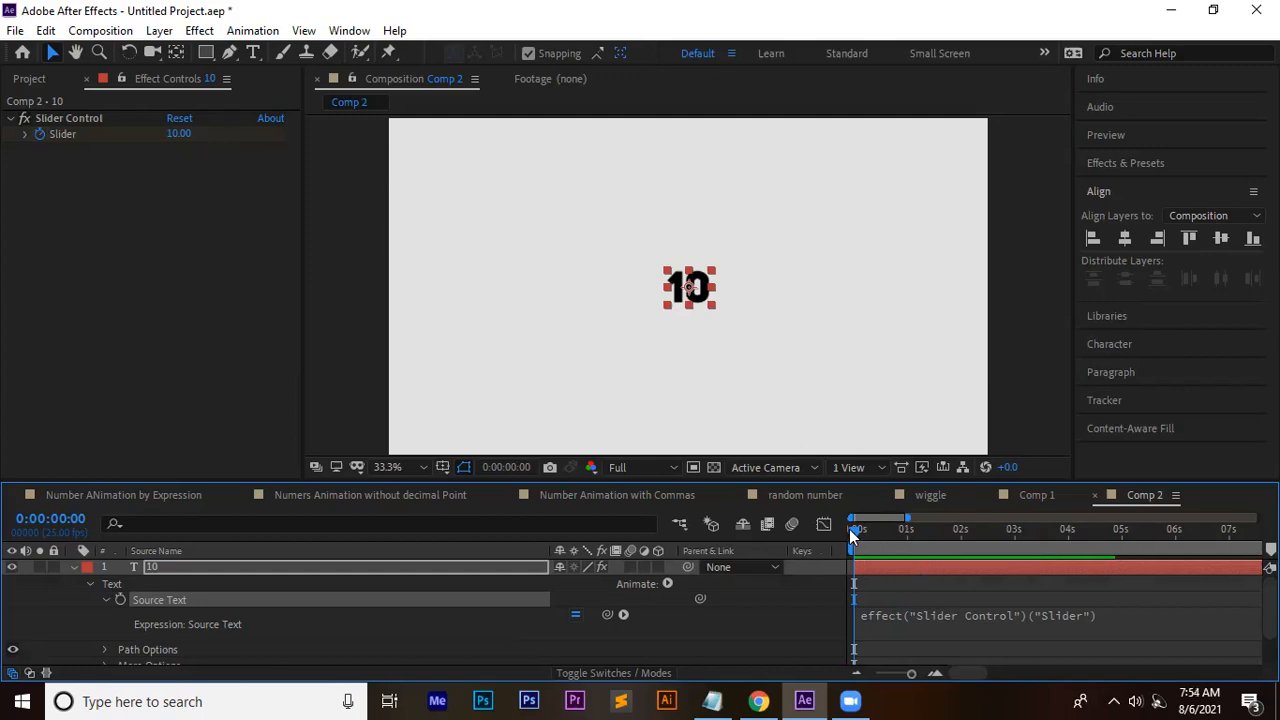
pyautogui.press('space')
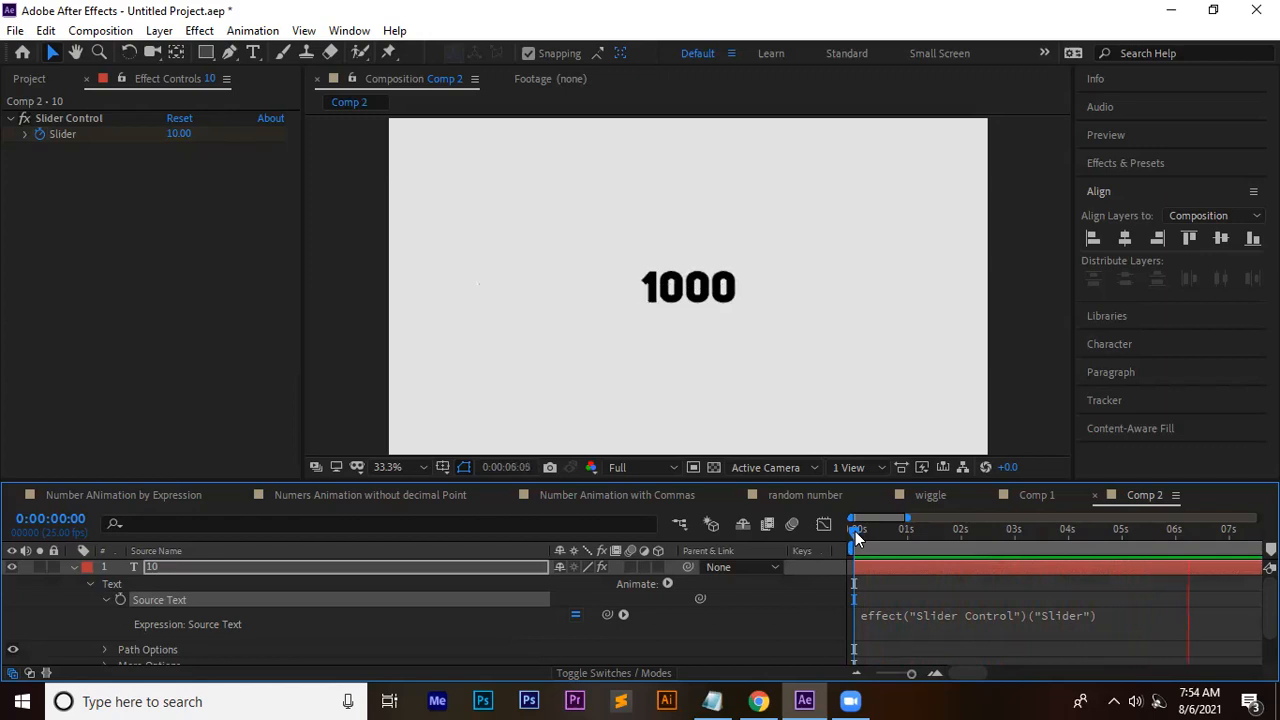
# Step: Scrub through the first second of Comp 2 to examine the number's decimals alongside its Source Text expression
pyautogui.moveTo(898, 550); pyautogui.dragTo(873, 545)
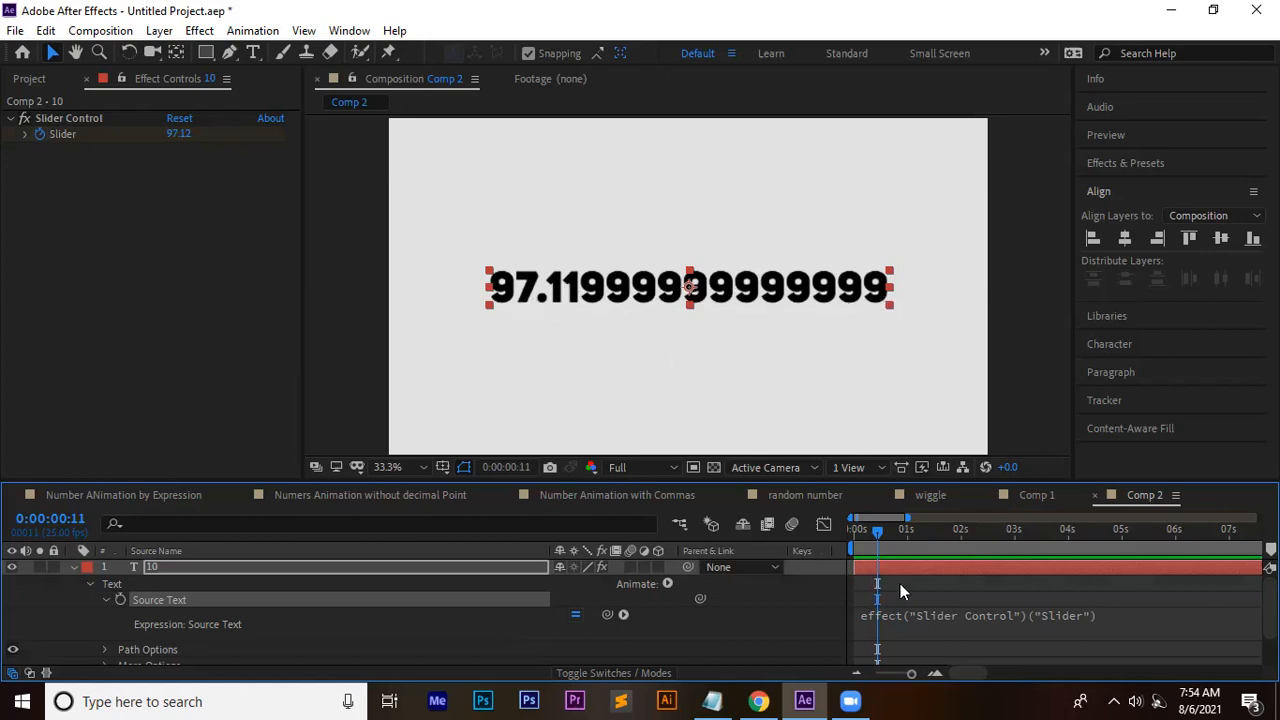
pyautogui.moveTo(877, 531)
pyautogui.mouseDown()
pyautogui.moveTo(1059, 542)
pyautogui.moveTo(889, 547)
pyautogui.mouseUp()
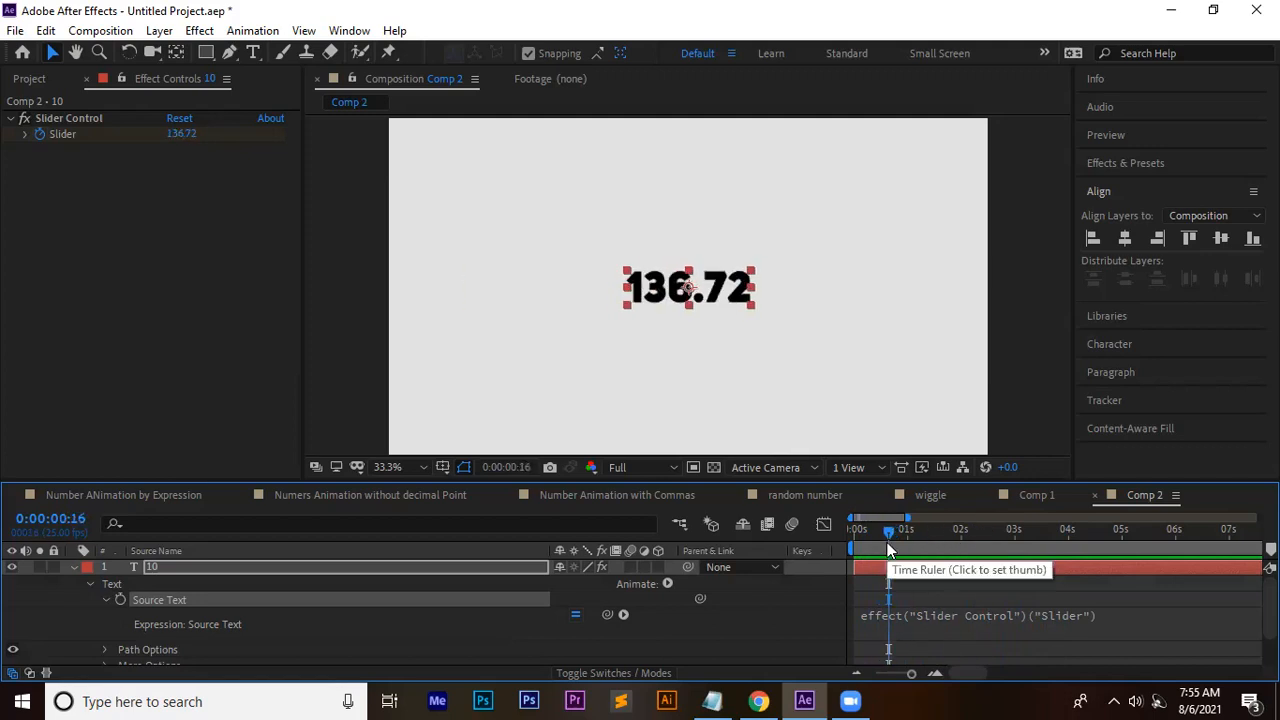
pyautogui.click(866, 620)
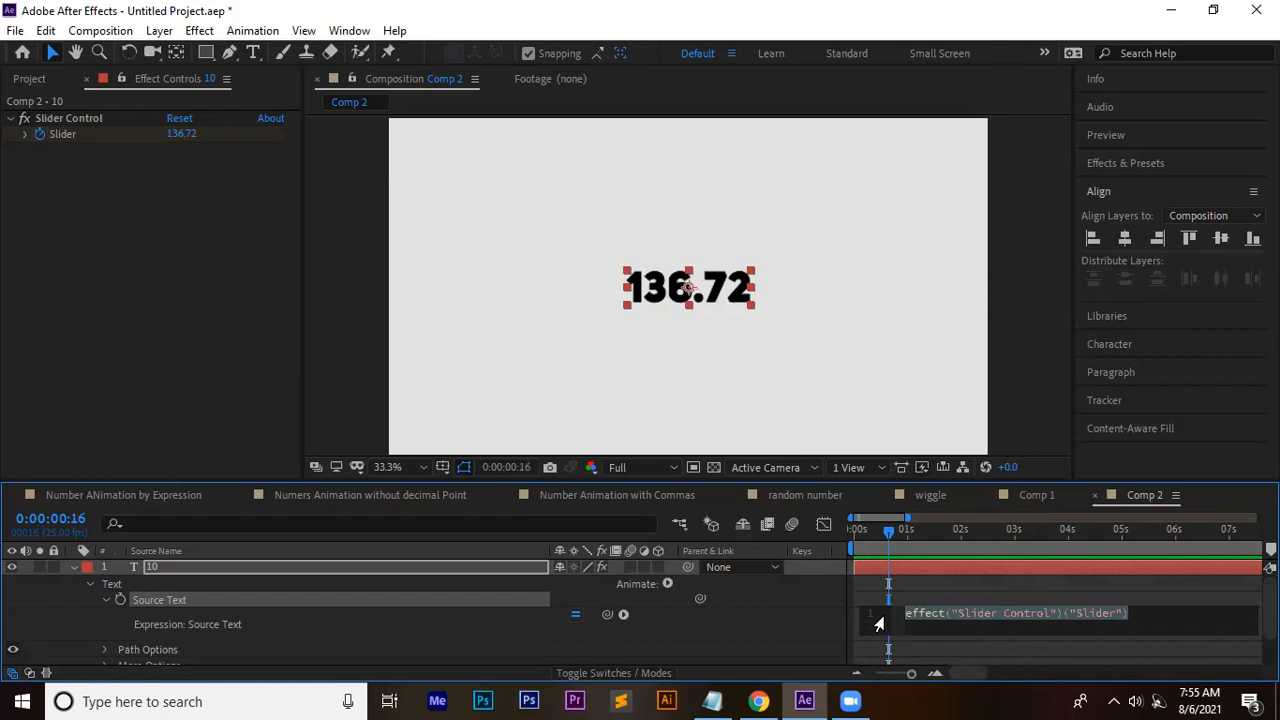
pyautogui.click(908, 614)
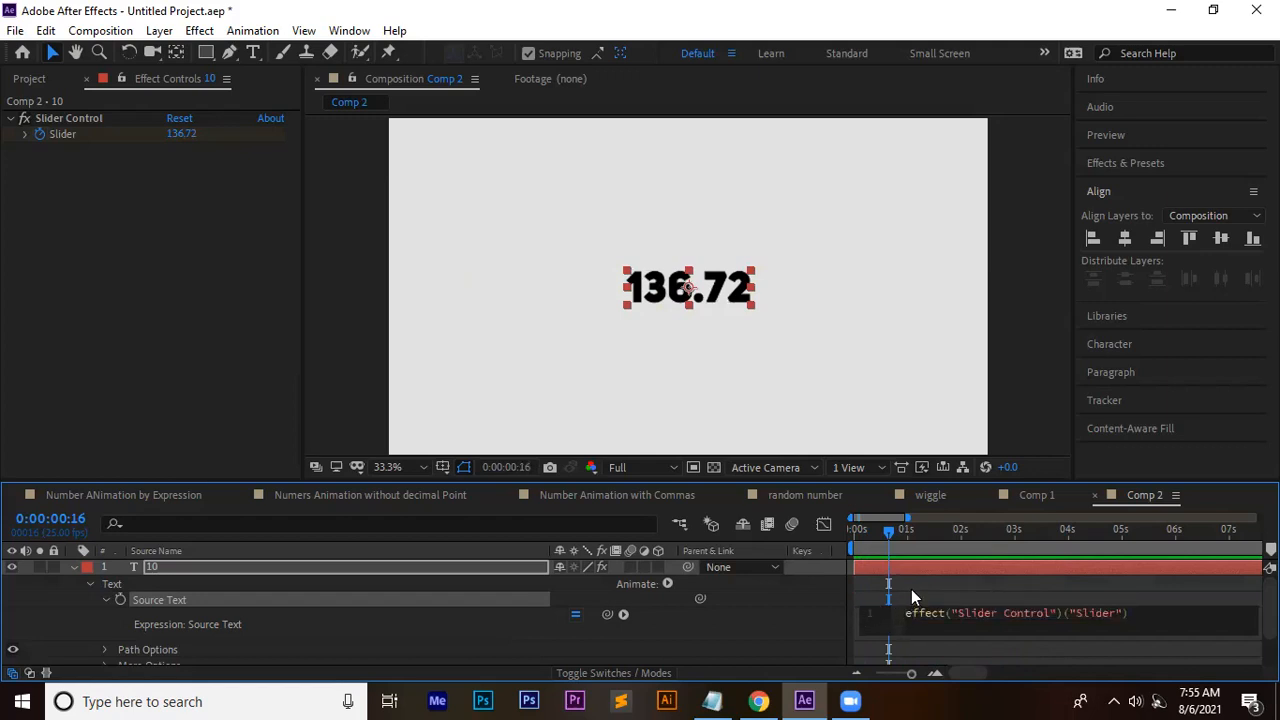
pyautogui.moveTo(908, 545); pyautogui.dragTo(888, 542)
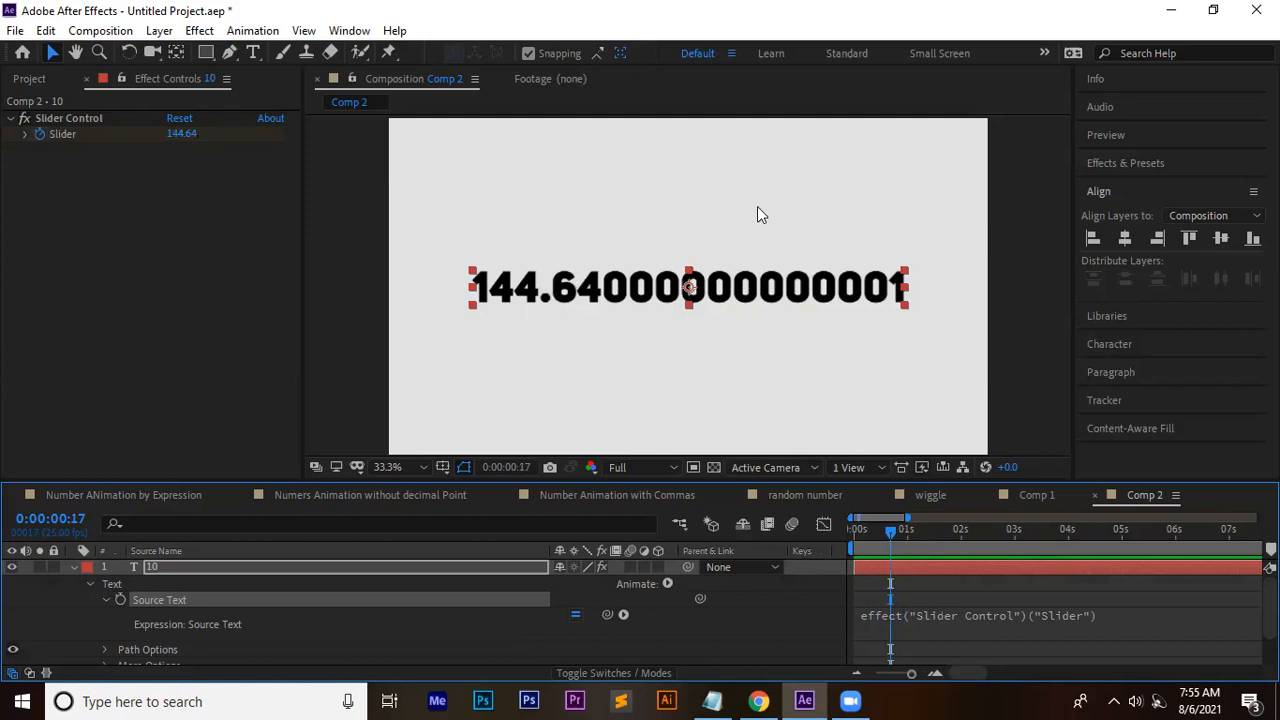
pyautogui.moveTo(909, 540)
pyautogui.mouseDown()
pyautogui.moveTo(942, 546)
pyautogui.moveTo(907, 545)
pyautogui.mouseUp()
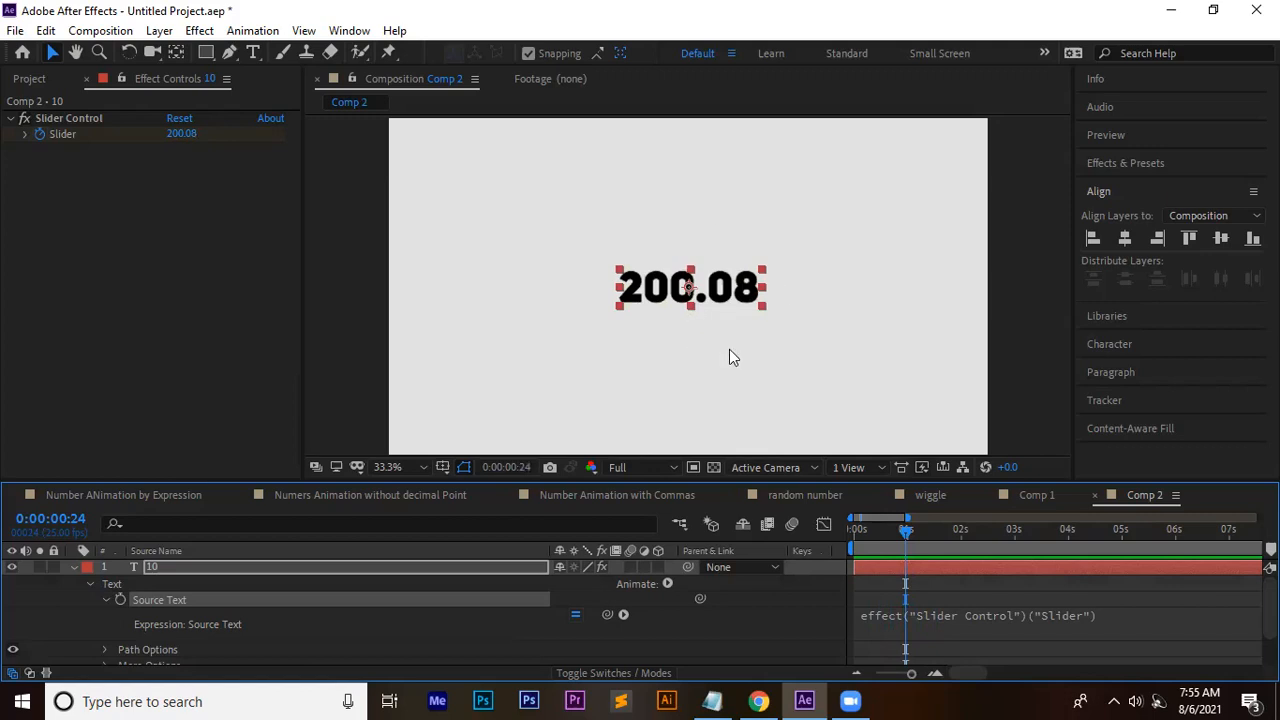
pyautogui.moveTo(905, 545)
pyautogui.mouseDown()
pyautogui.moveTo(865, 540)
pyautogui.moveTo(913, 540)
pyautogui.moveTo(884, 540)
pyautogui.mouseUp()
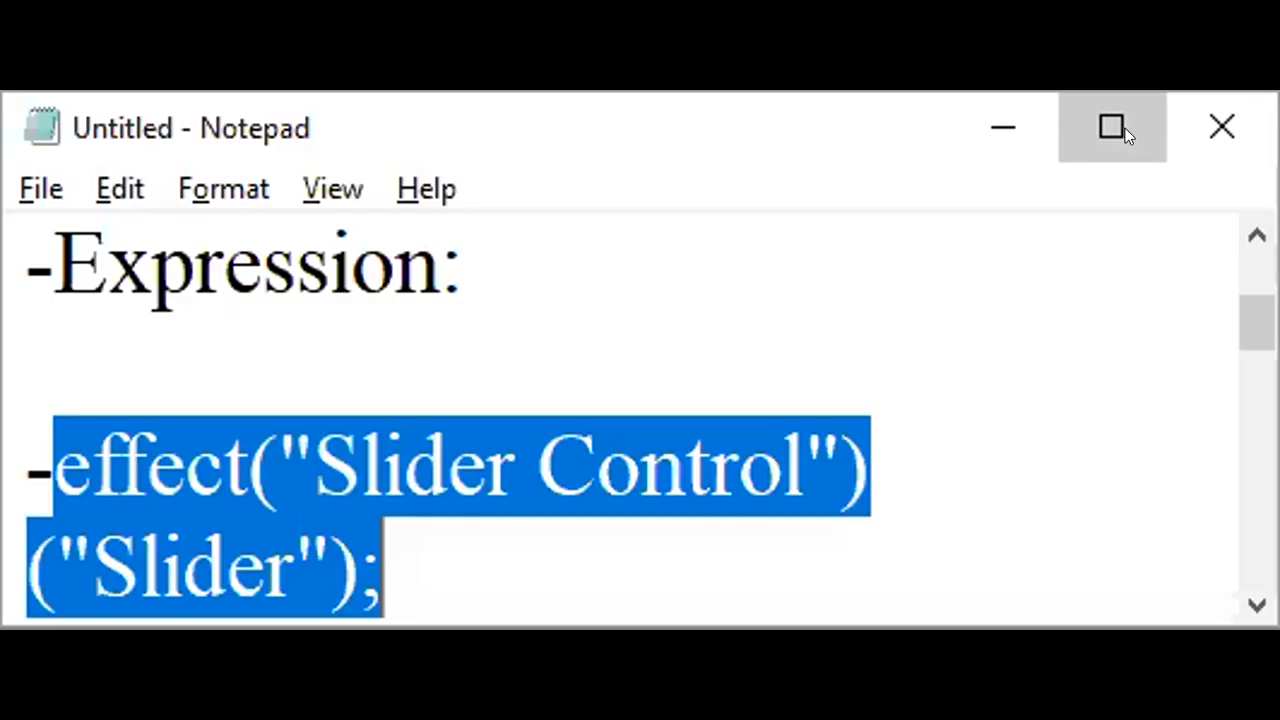
# Step: Maximize the Notepad window and insert a blank line above and below the line Math.round(effect("Slider Control")("Slider"));
pyautogui.click(1124, 135)
pyautogui.moveTo(172, 236); pyautogui.dragTo(8, 236)
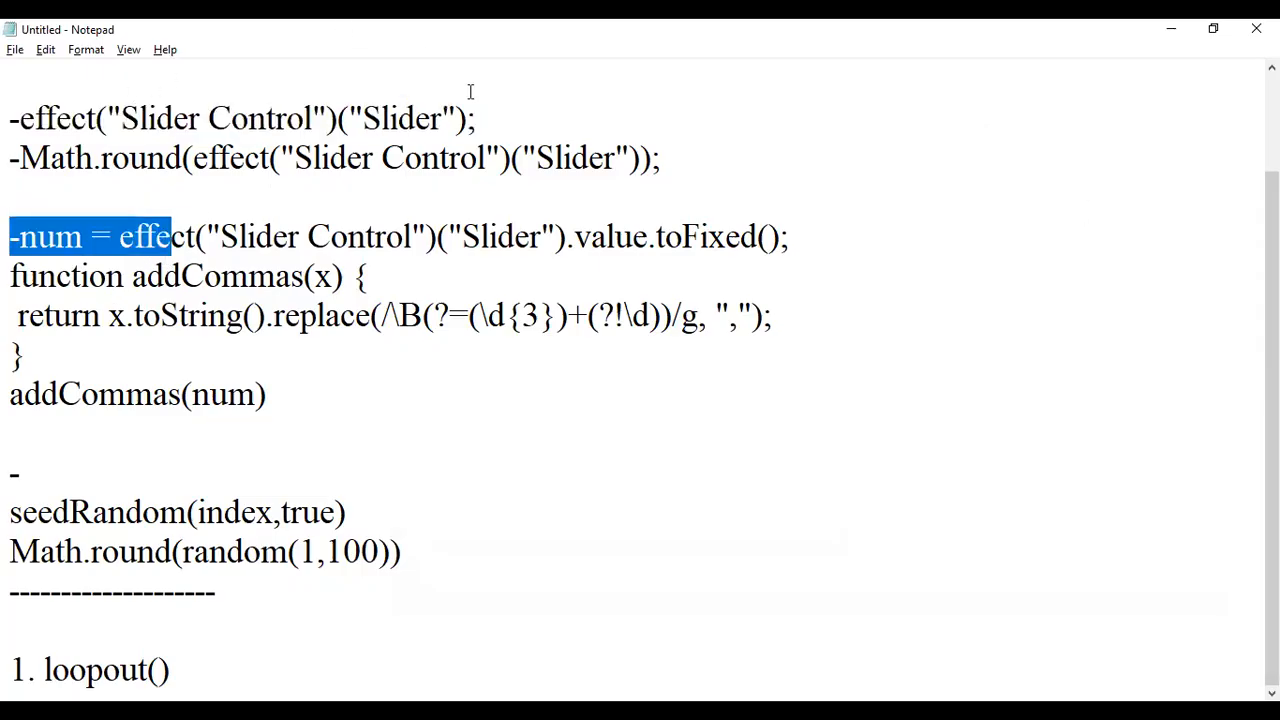
pyautogui.click(520, 100)
pyautogui.press('Return')
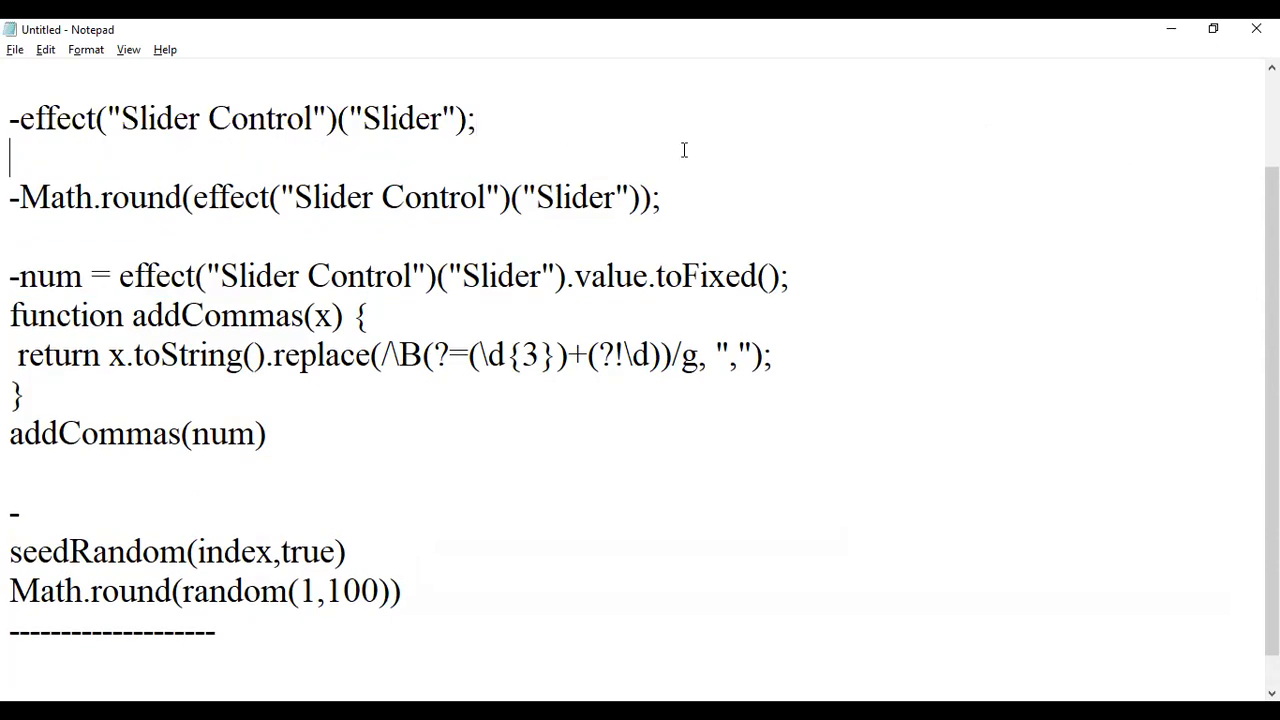
pyautogui.moveTo(675, 203); pyautogui.dragTo(8, 200)
pyautogui.click(740, 200)
pyautogui.press('Return')
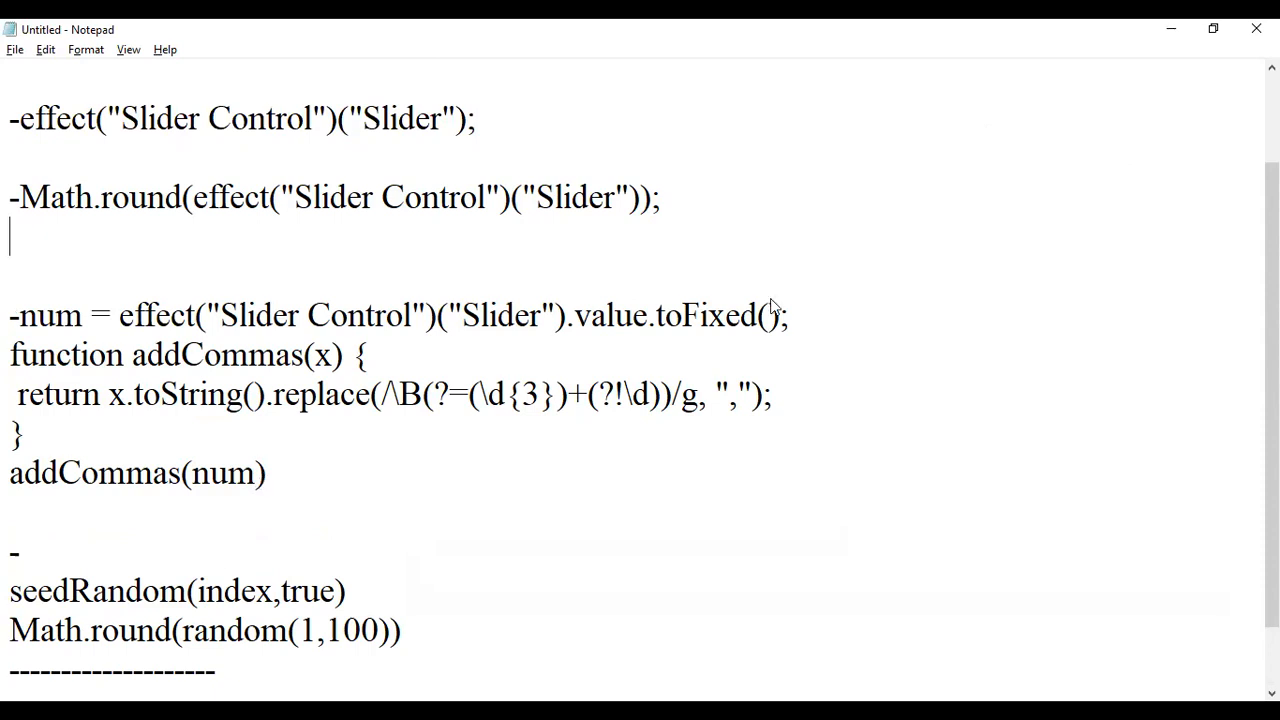
# Step: Review the whole list of number-animation notes in Notepad, from the text layer line through the addCommas expression
pyautogui.hotkey('alt', 'Tab')
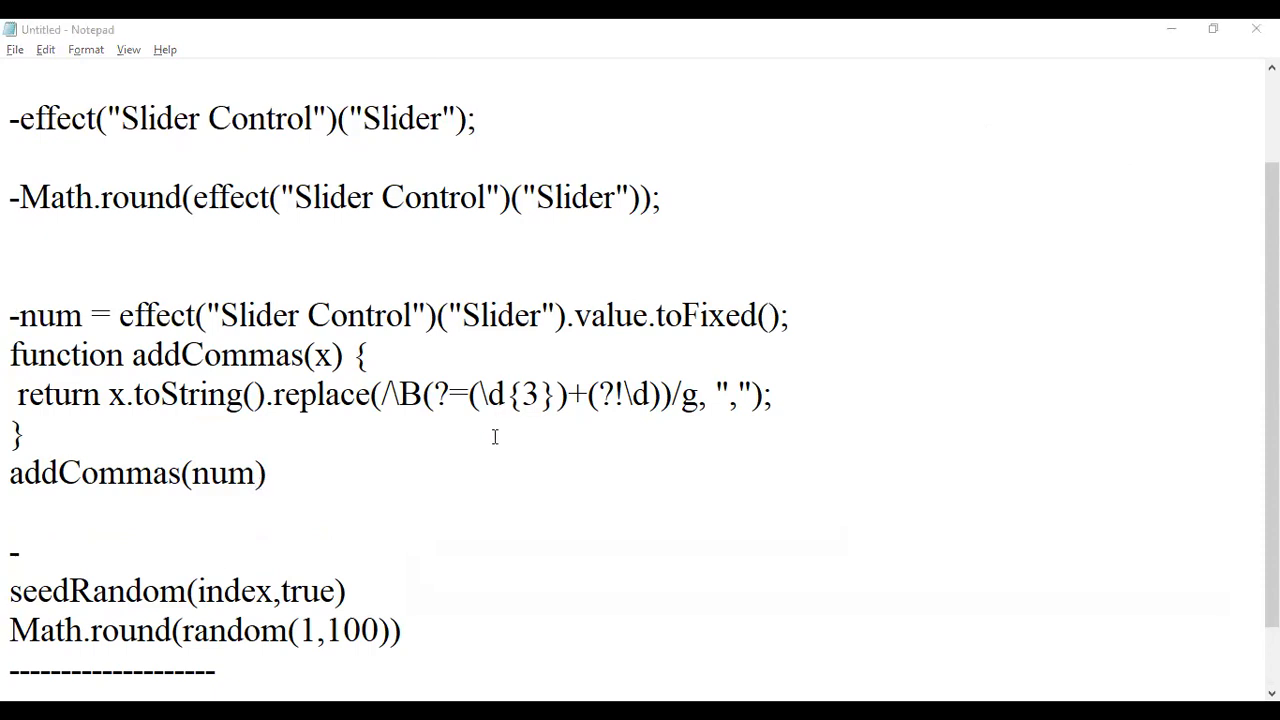
pyautogui.click(193, 255)
pyautogui.moveTo(415, 632); pyautogui.dragTo(8, 118)
pyautogui.scroll(1, 266, 206)
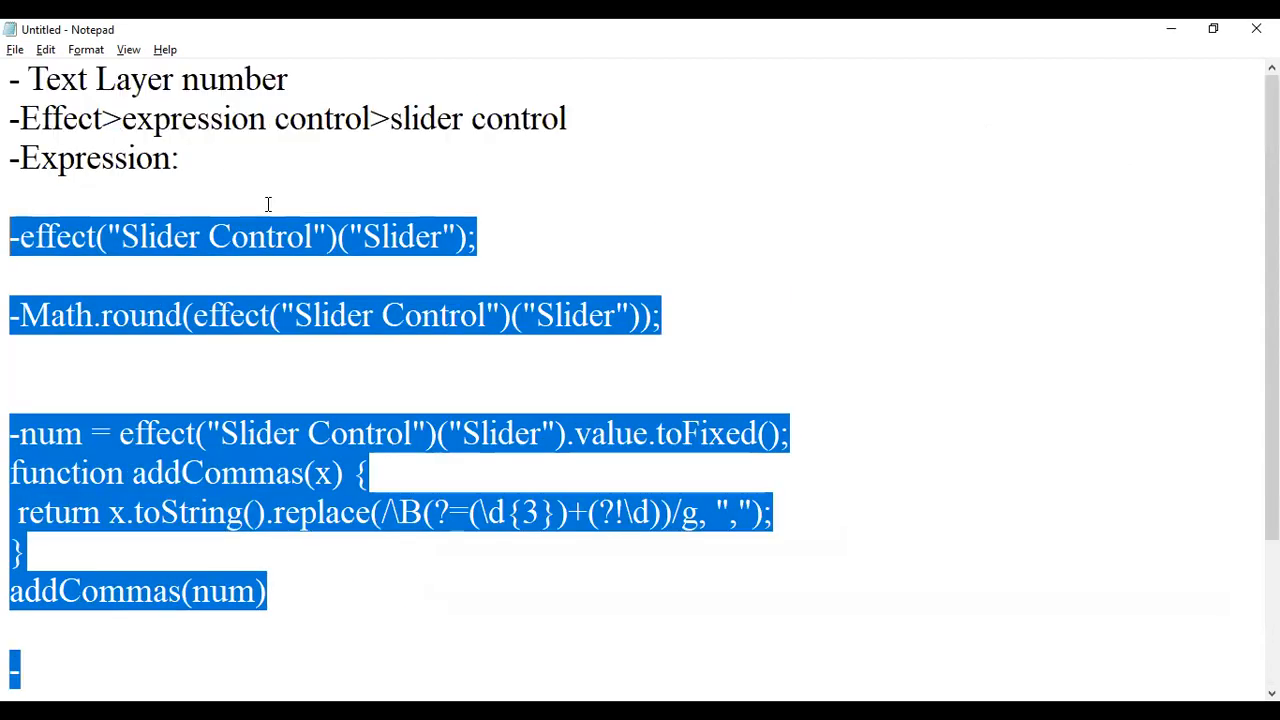
pyautogui.click(712, 257)
pyautogui.moveTo(8, 80)
pyautogui.mouseDown()
pyautogui.moveTo(443, 589)
pyautogui.moveTo(177, 512)
pyautogui.moveTo(12, 80)
pyautogui.mouseUp()
pyautogui.click(460, 598)
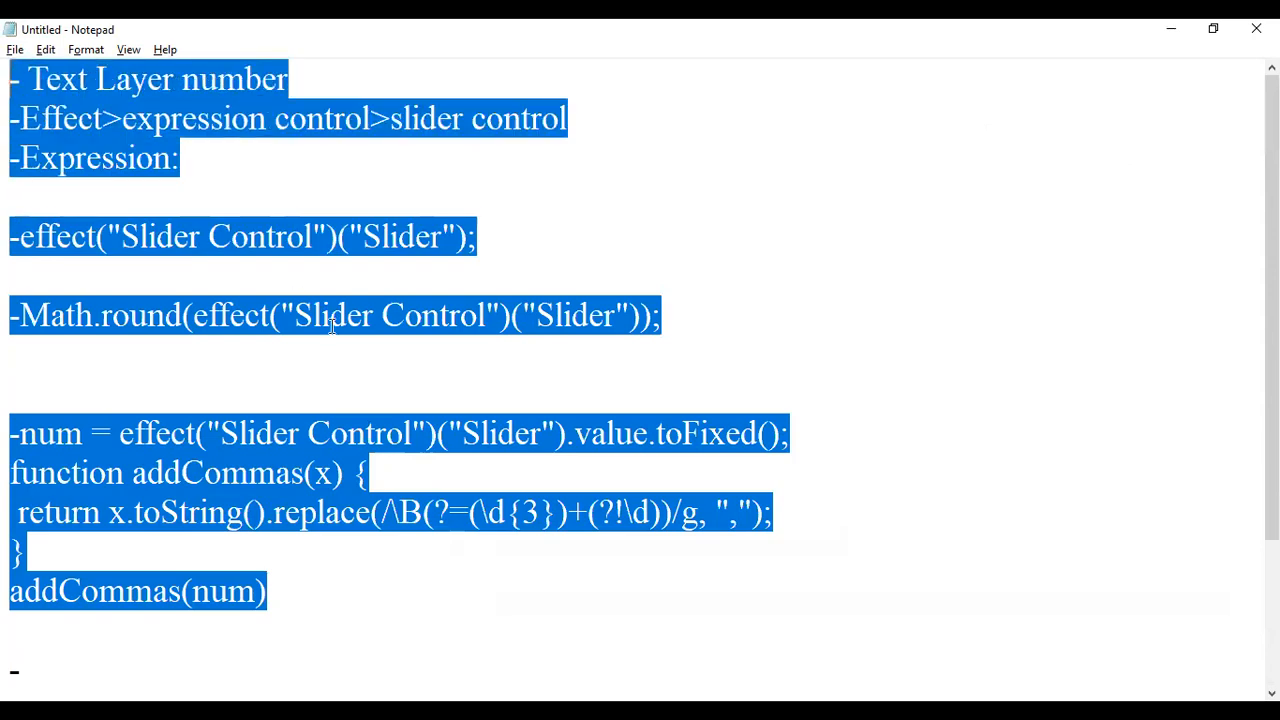
pyautogui.click(746, 327)
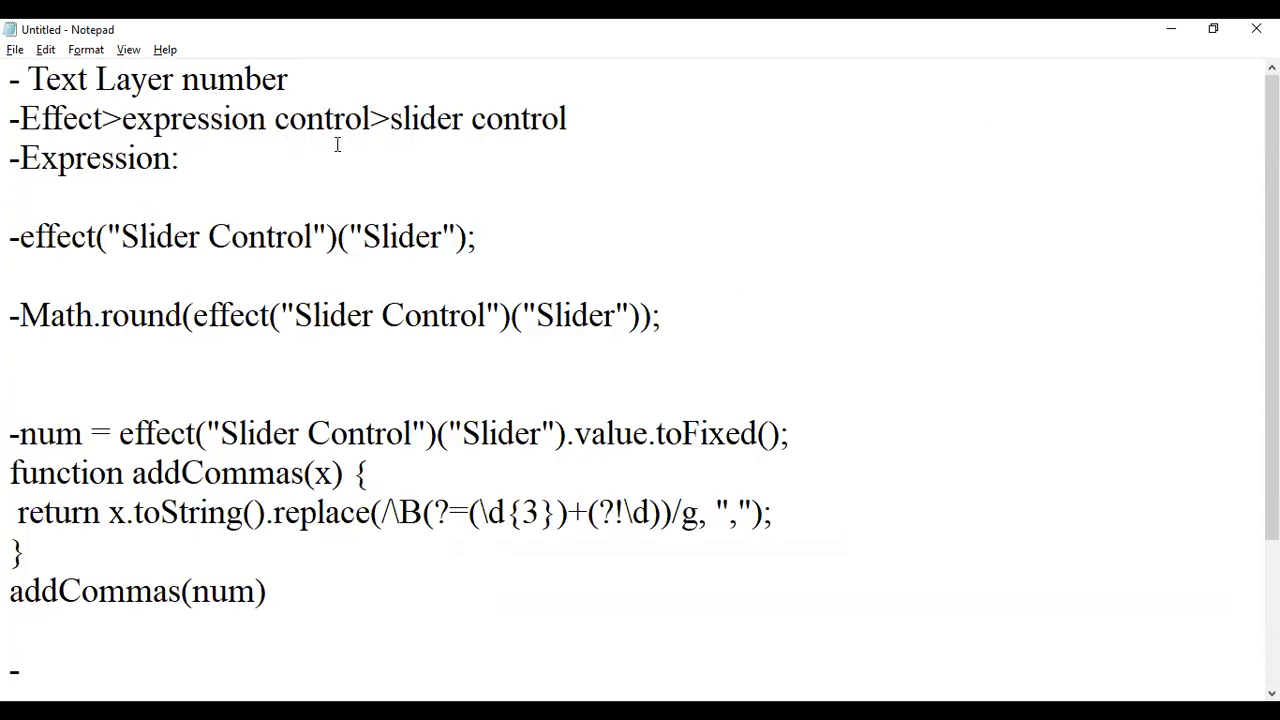
# Step: Examine the effect("Slider Control")("Slider"); line part by part: the effect function, the control name and the Slider property
pyautogui.moveTo(17, 235); pyautogui.dragTo(485, 243)
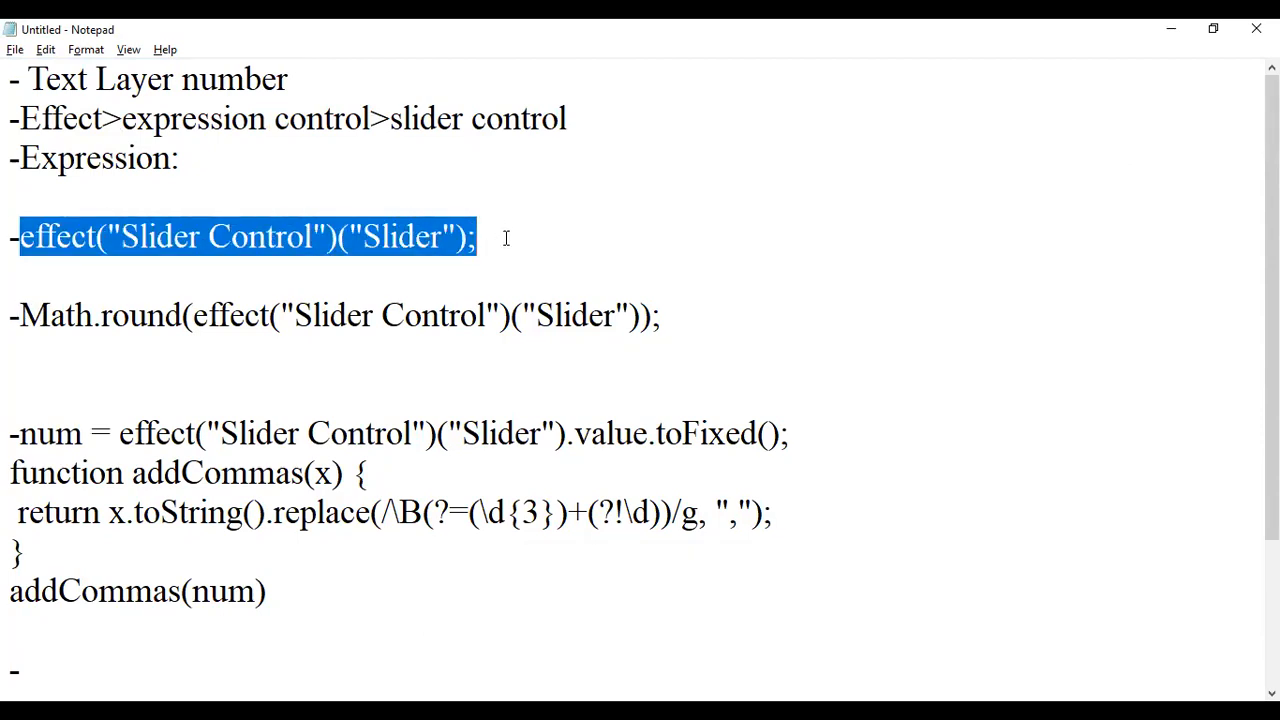
pyautogui.moveTo(506, 238); pyautogui.dragTo(20, 250)
pyautogui.click(20, 248)
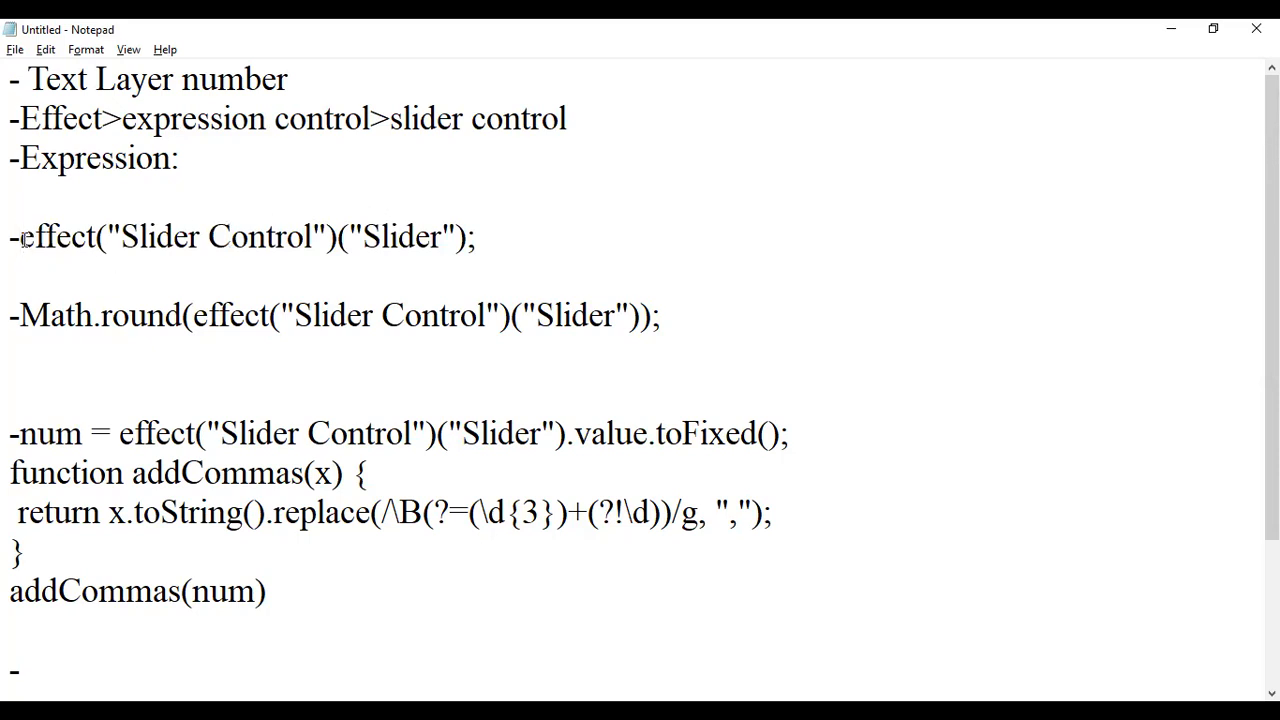
pyautogui.moveTo(20, 237); pyautogui.dragTo(96, 238)
pyautogui.moveTo(336, 230); pyautogui.dragTo(149, 237)
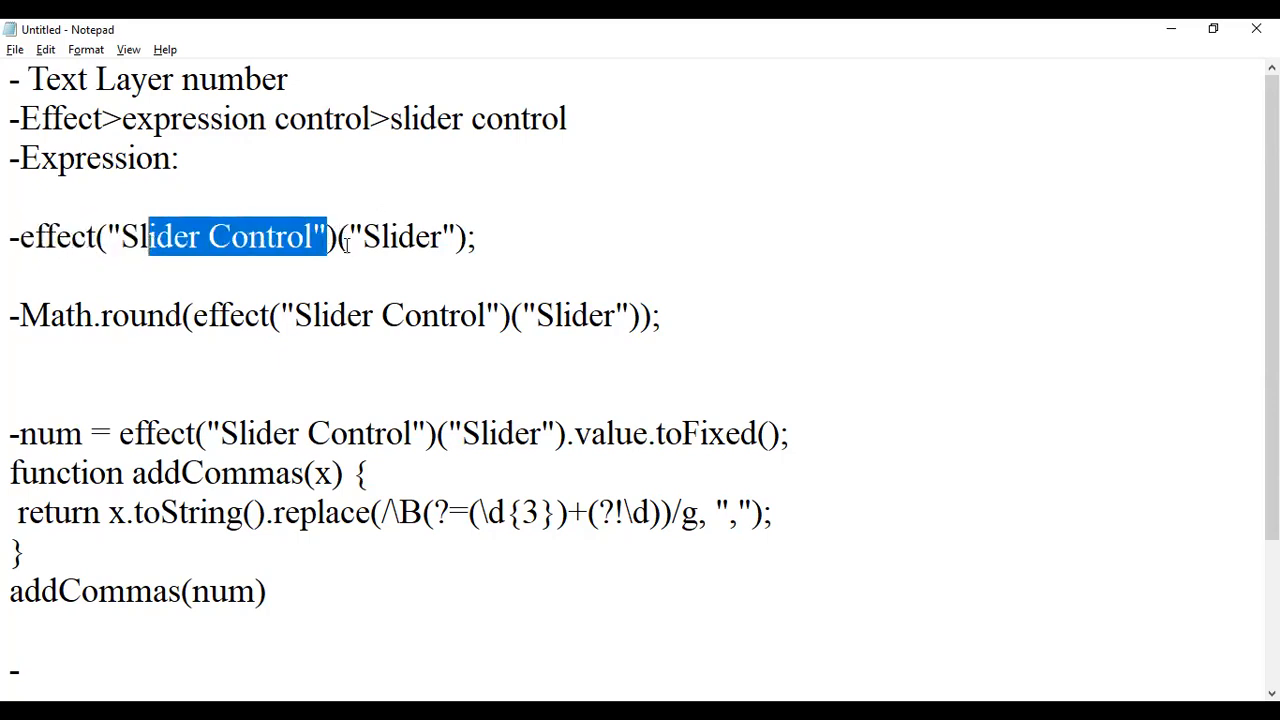
pyautogui.click(350, 237)
pyautogui.moveTo(476, 237); pyautogui.dragTo(20, 237)
pyautogui.click(67, 262)
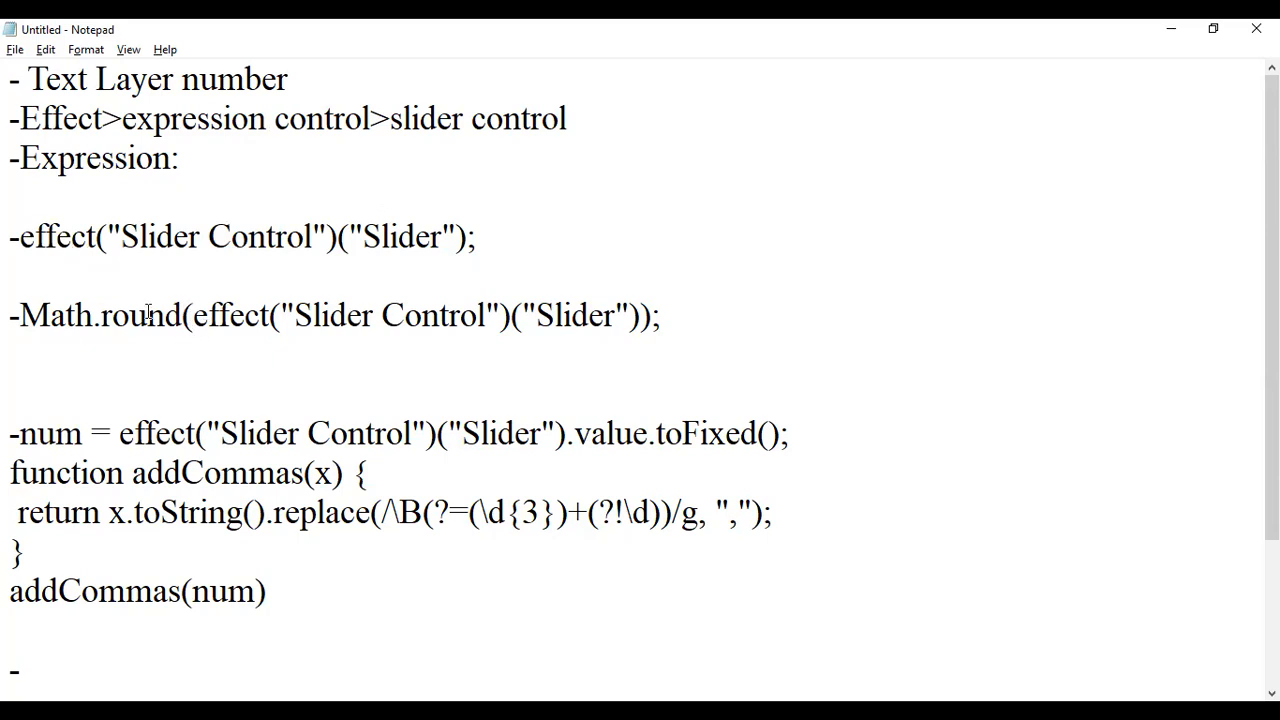
# Step: Examine how Math.round wraps the effect("Slider Control")("Slider") reference in the second expression
pyautogui.moveTo(191, 316); pyautogui.dragTo(628, 318)
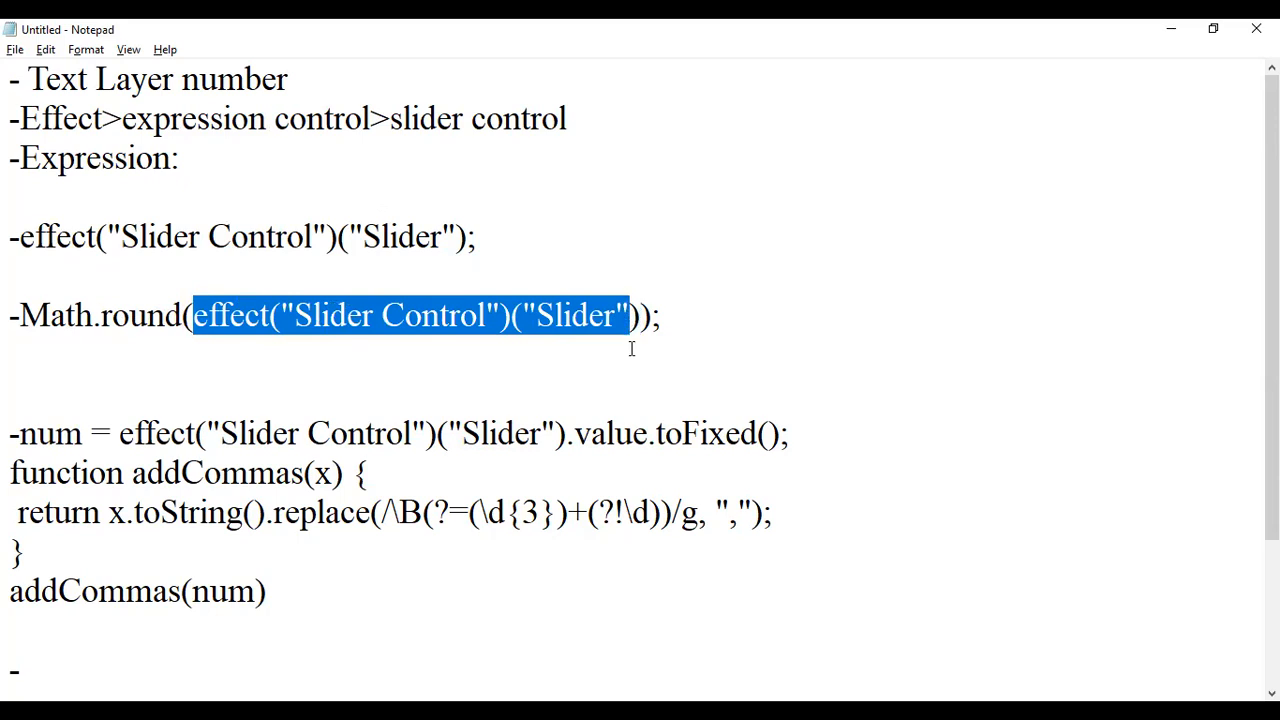
pyautogui.click(628, 354)
pyautogui.moveTo(20, 316); pyautogui.dragTo(180, 316)
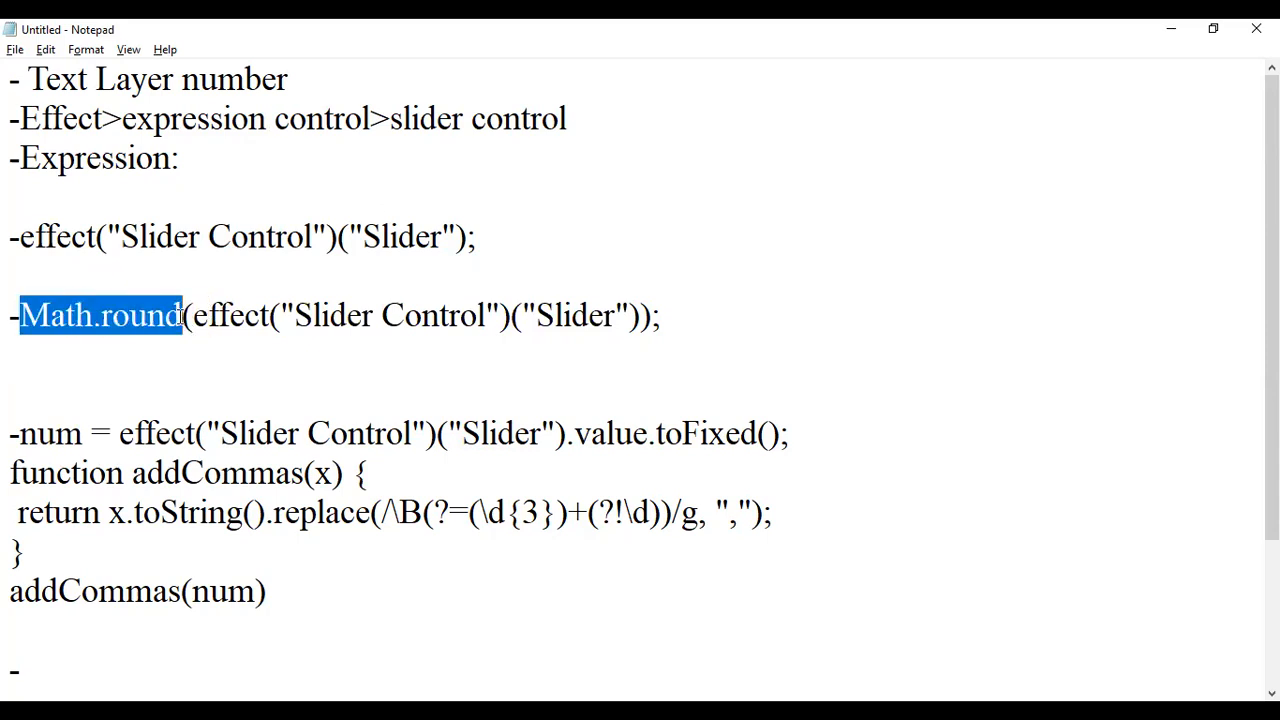
pyautogui.click(18, 314)
pyautogui.moveTo(18, 314); pyautogui.dragTo(183, 316)
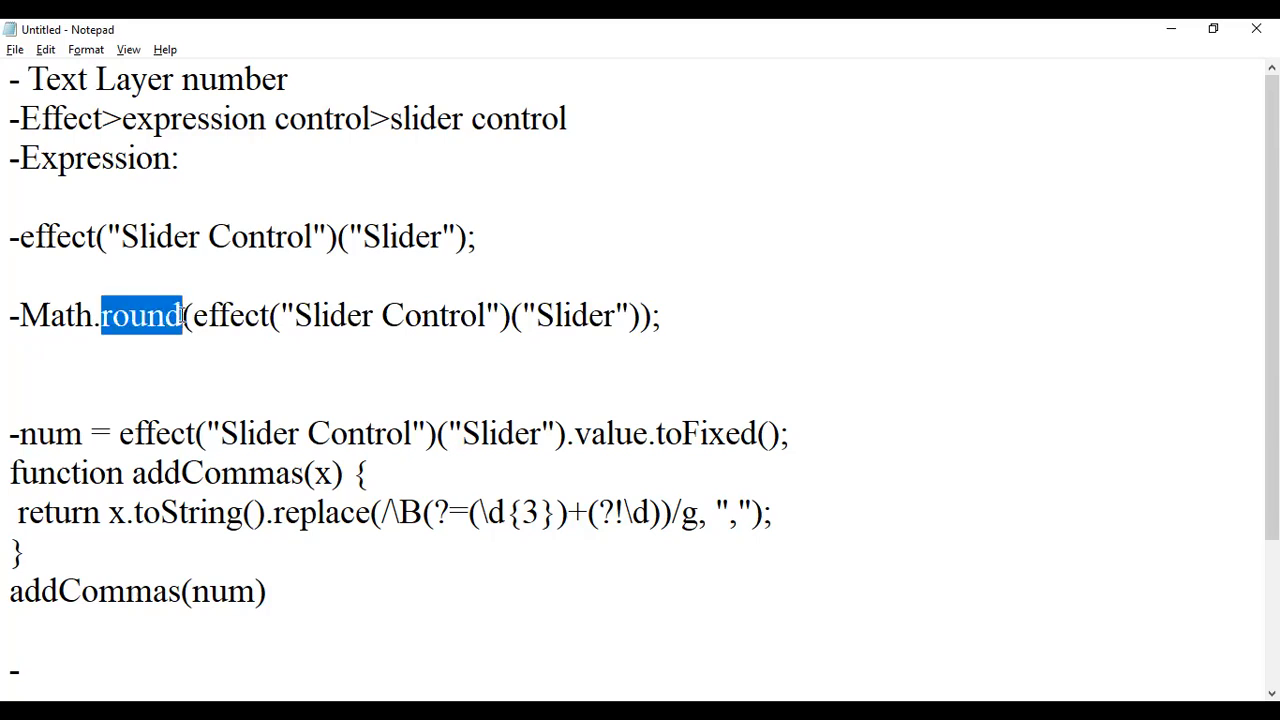
pyautogui.click(183, 316)
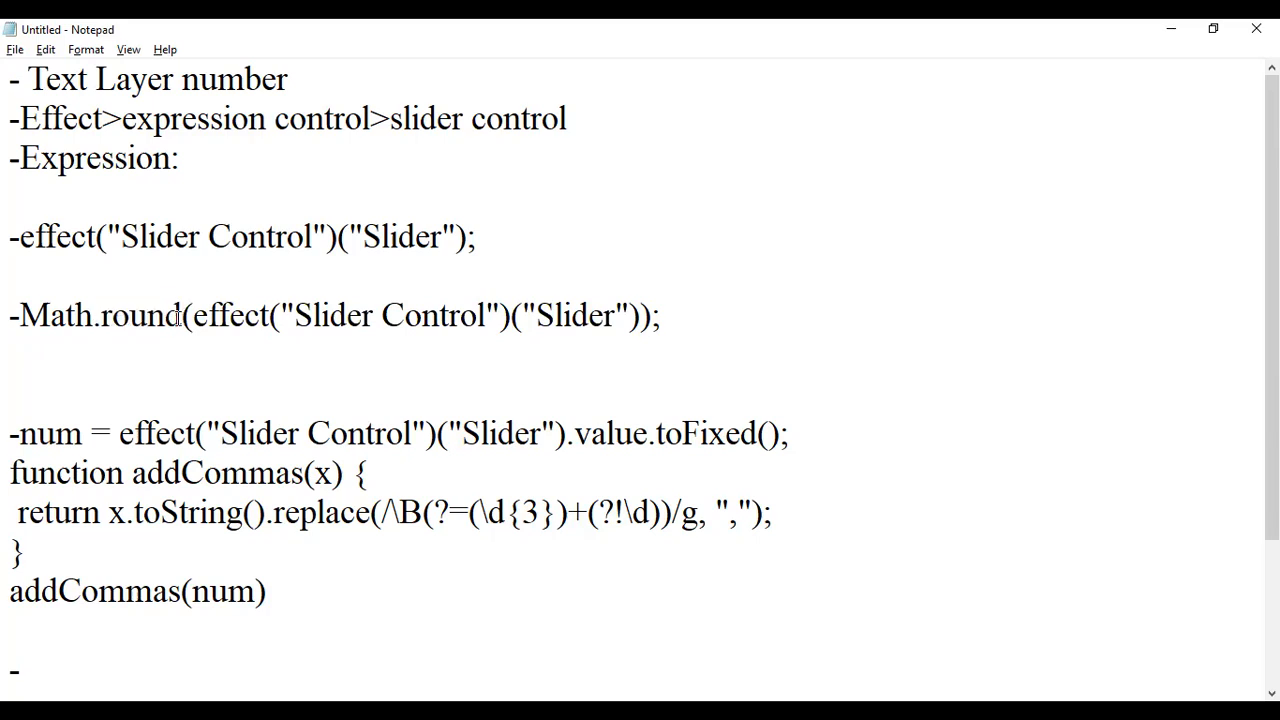
pyautogui.moveTo(184, 316); pyautogui.dragTo(22, 316)
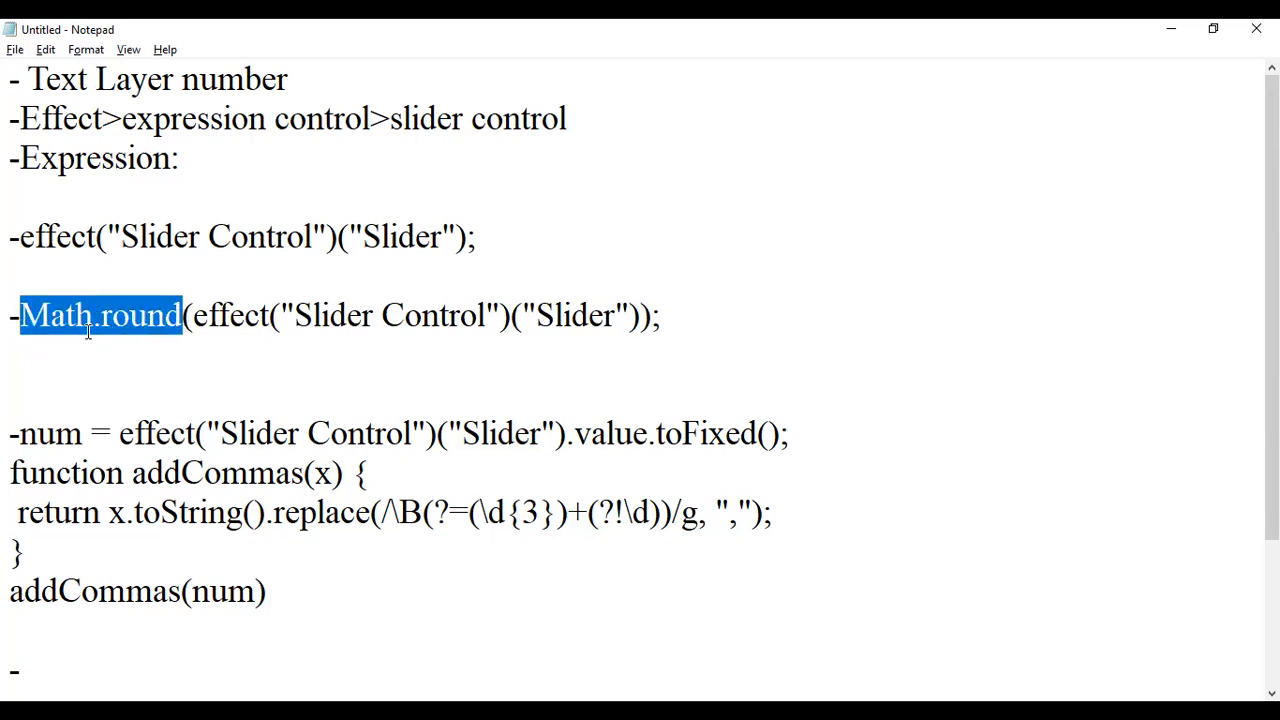
pyautogui.click(92, 318)
pyautogui.click(20, 318)
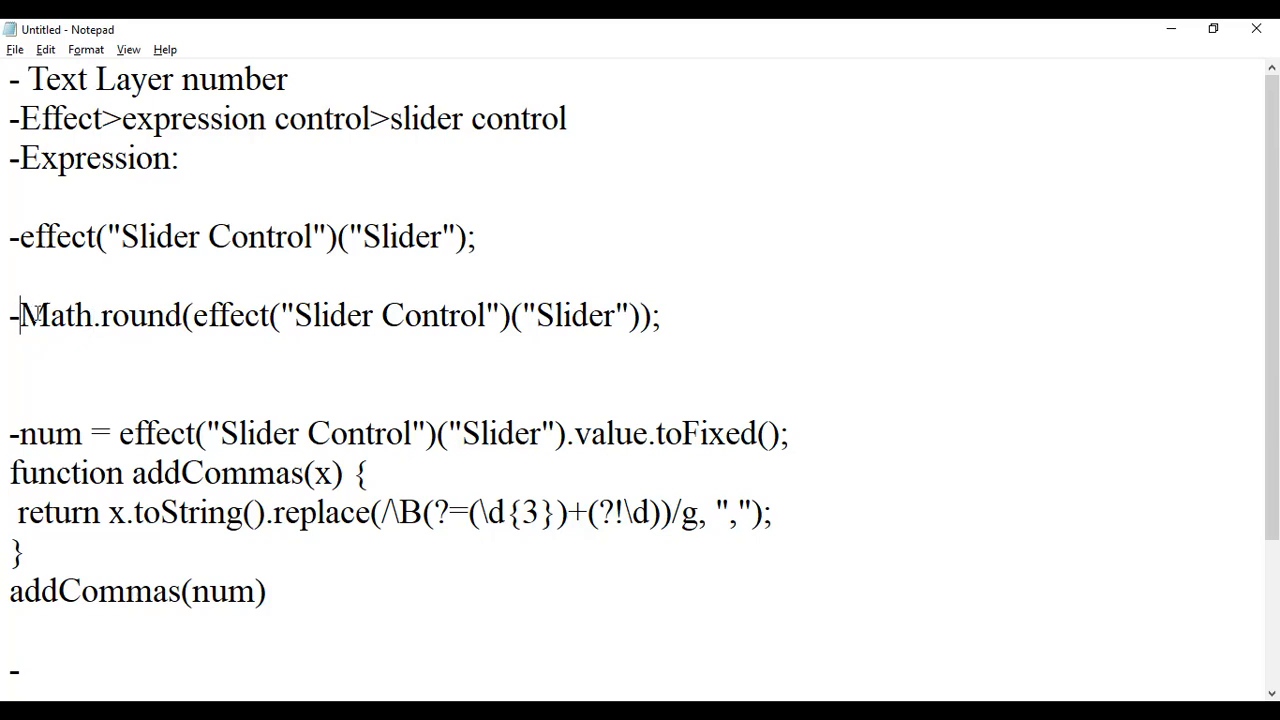
# Step: Check the capital M and the outer parentheses around the effect reference in the Math.round expression
pyautogui.moveTo(20, 318); pyautogui.dragTo(40, 320)
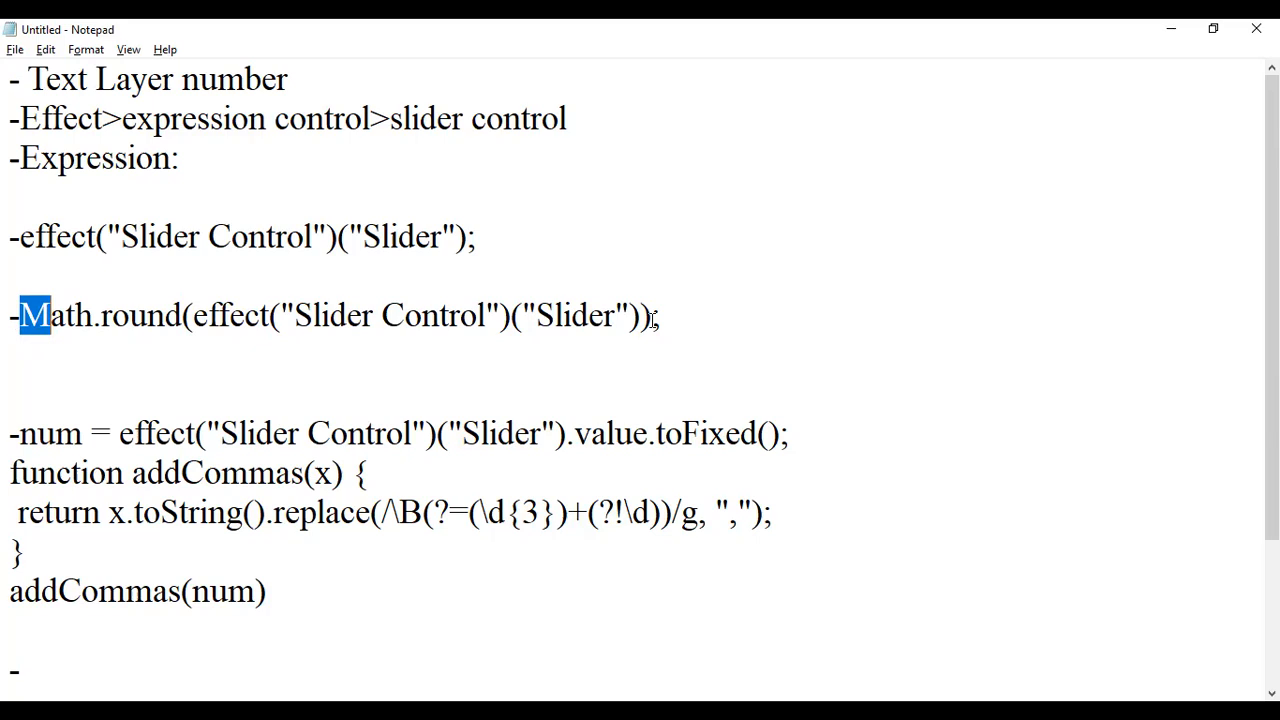
pyautogui.moveTo(652, 320); pyautogui.dragTo(641, 320)
pyautogui.click(280, 316)
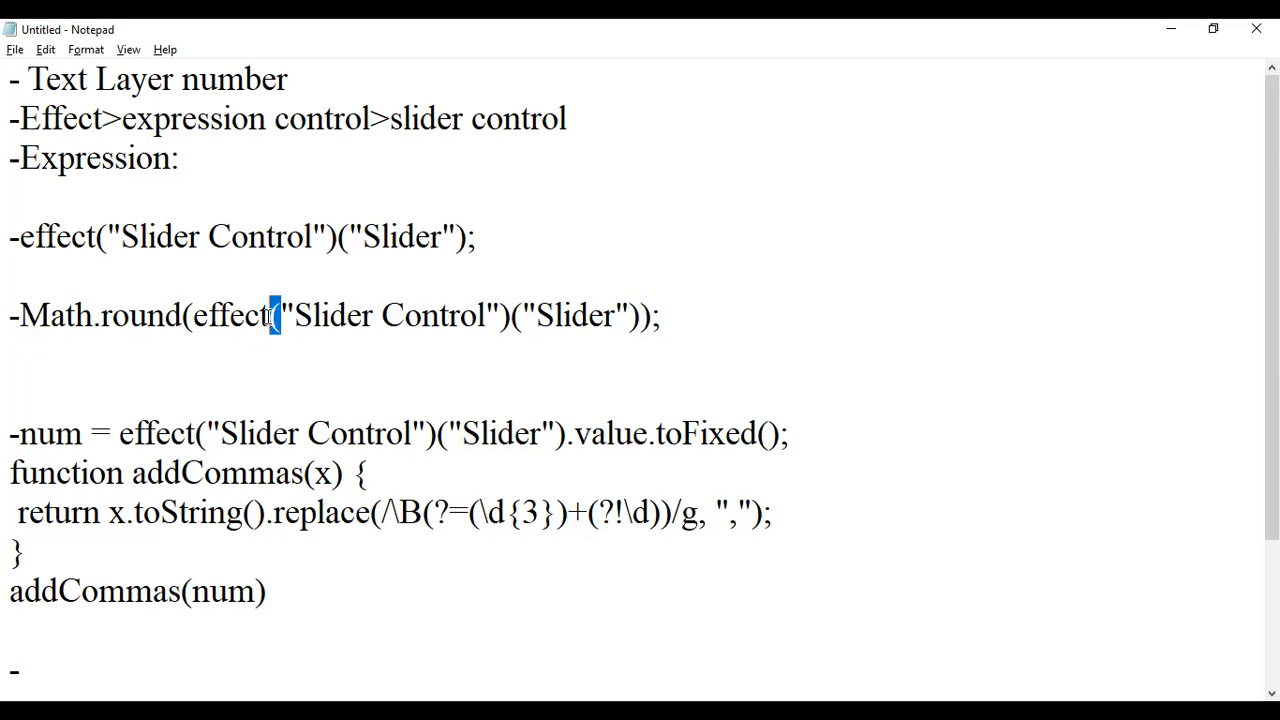
pyautogui.click(184, 320)
pyautogui.moveTo(184, 320); pyautogui.dragTo(195, 320)
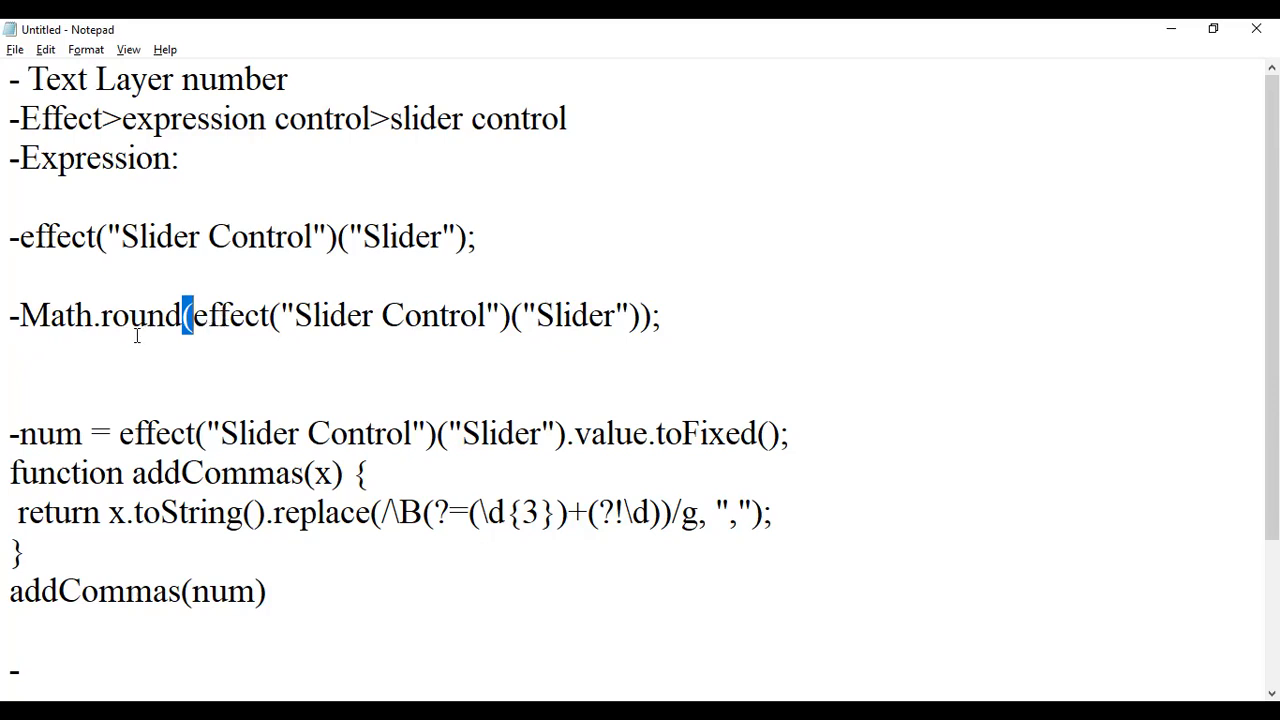
pyautogui.click(35, 336)
pyautogui.moveTo(20, 316); pyautogui.dragTo(183, 318)
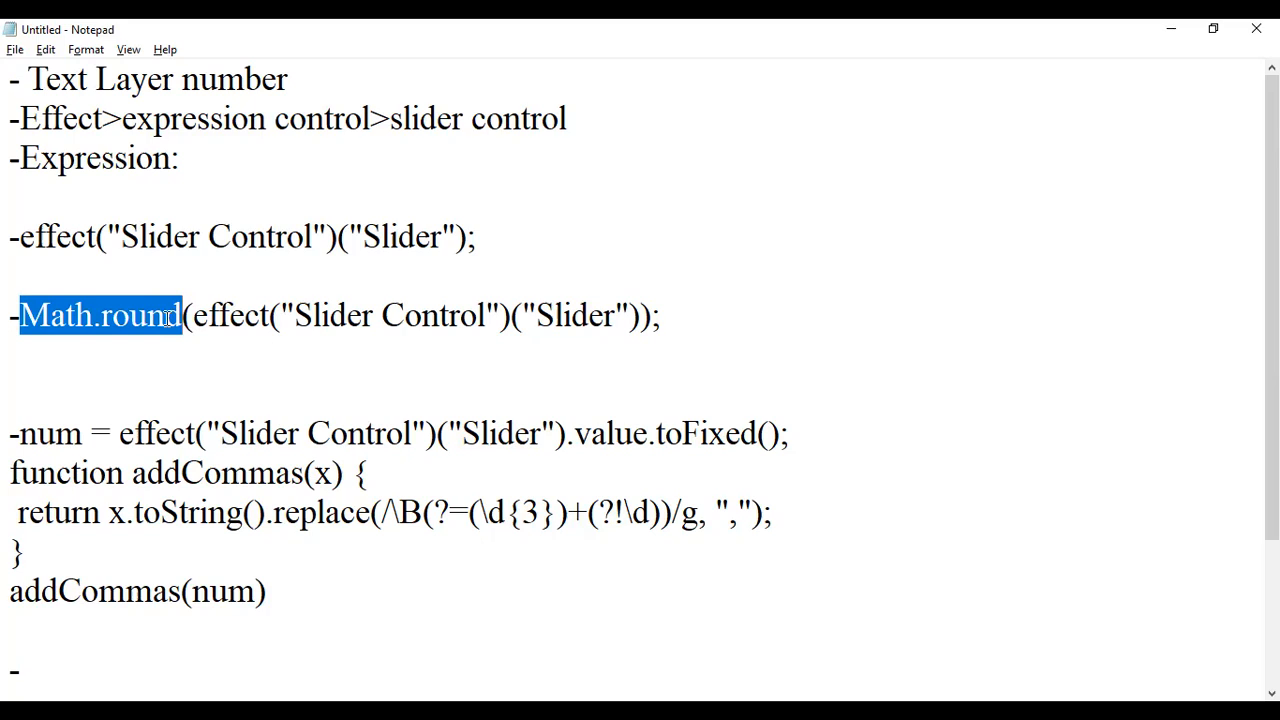
pyautogui.rightClick(163, 315)
pyautogui.click(112, 318)
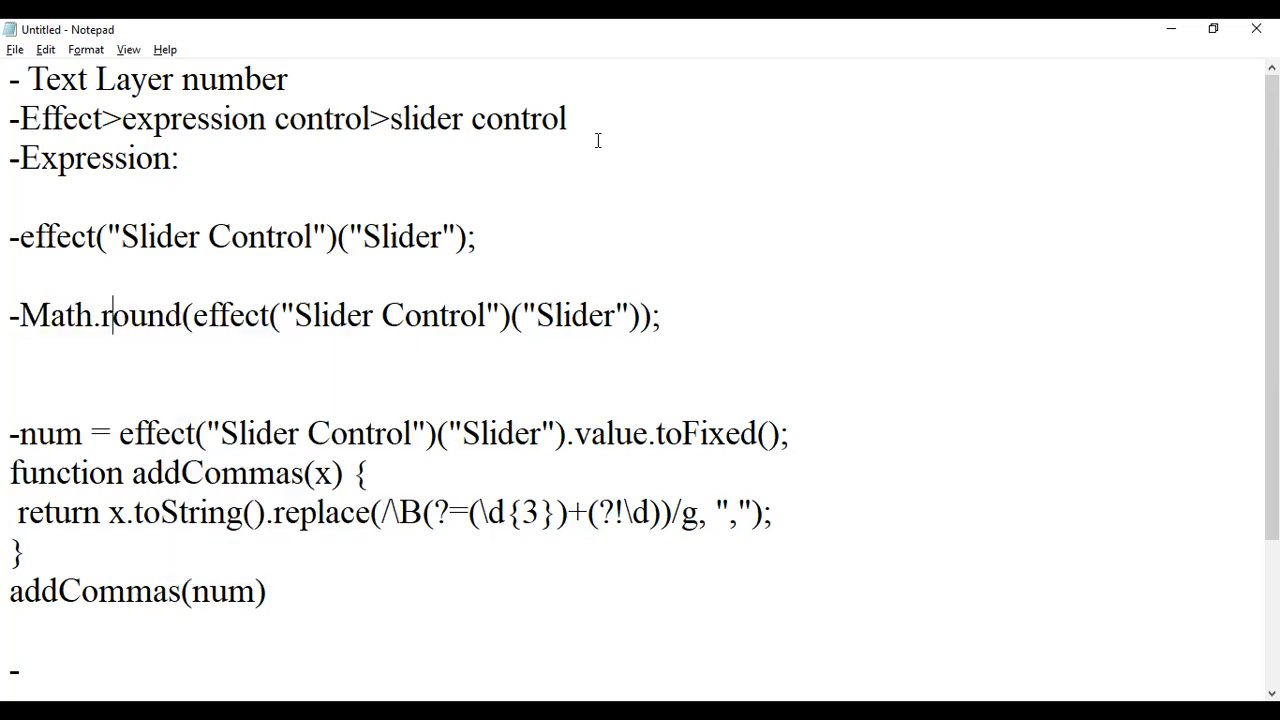
pyautogui.moveTo(20, 315); pyautogui.dragTo(182, 313)
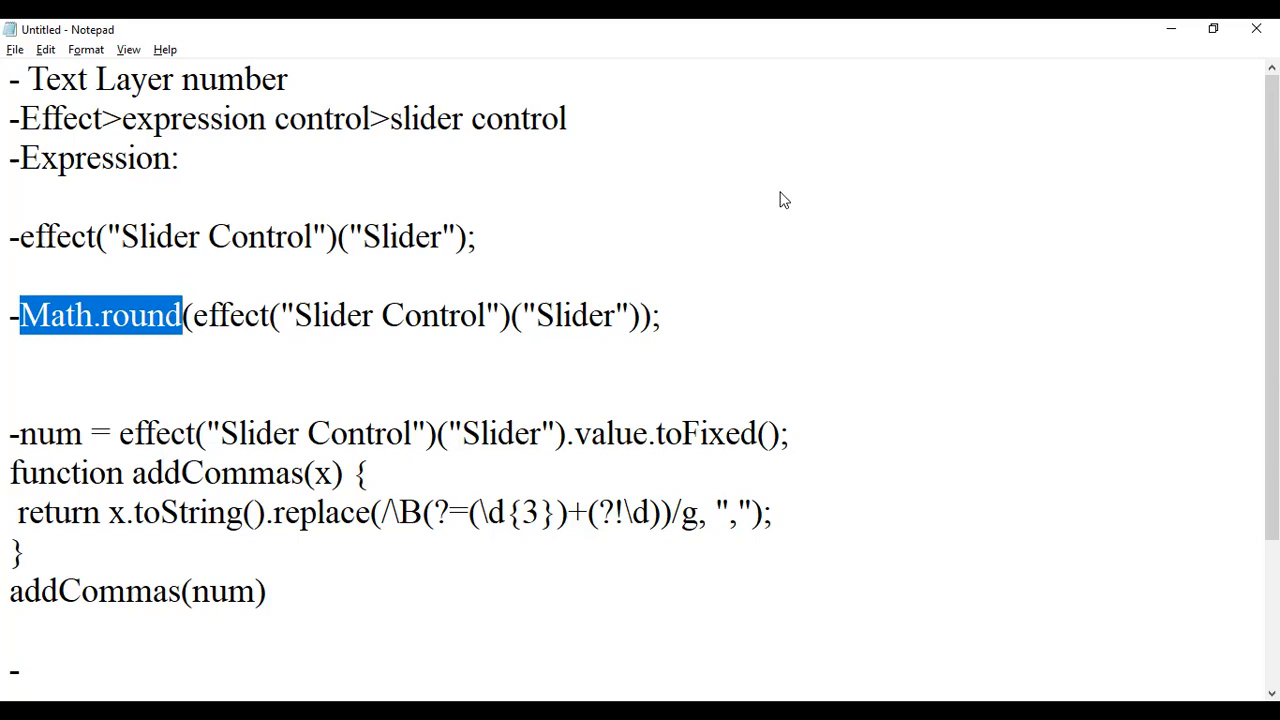
# Step: Switch to After Effects and try inserting Mathround() before the effect reference in the 10 layer's Source Text expression
pyautogui.hotkey('alt', 'Tab')
pyautogui.click(862, 642)
pyautogui.click(909, 630)
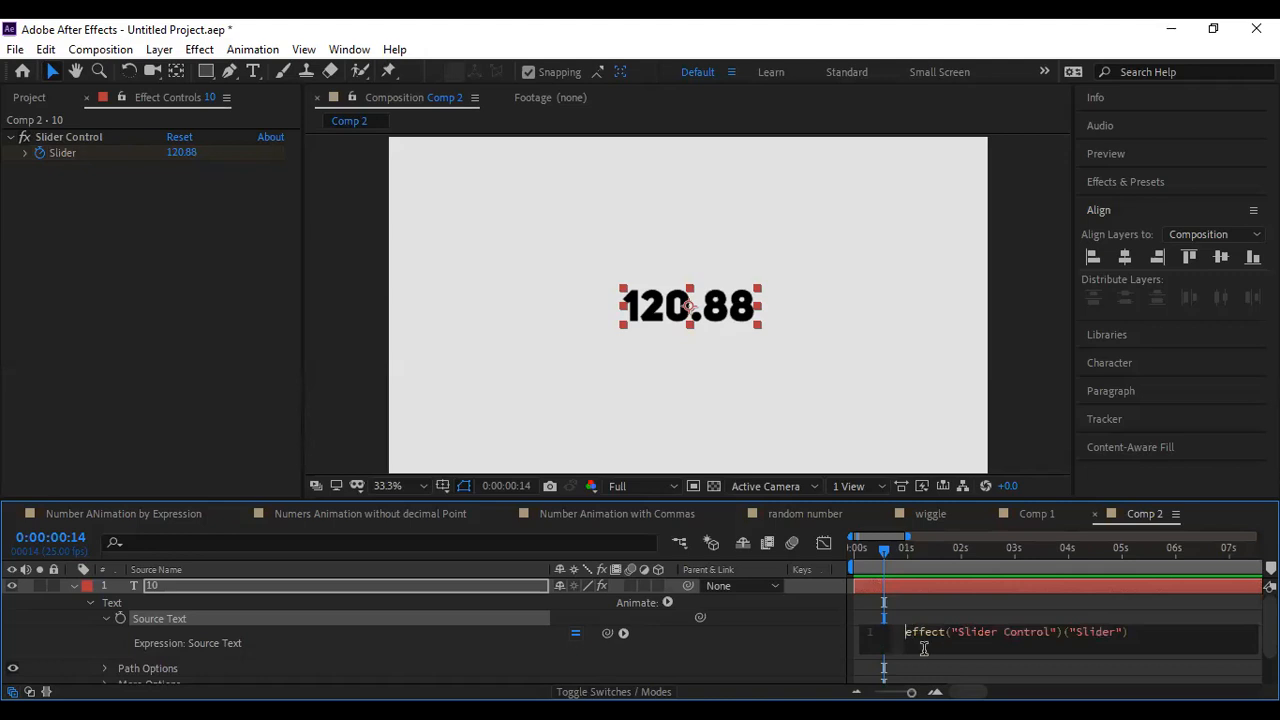
pyautogui.write('Math')
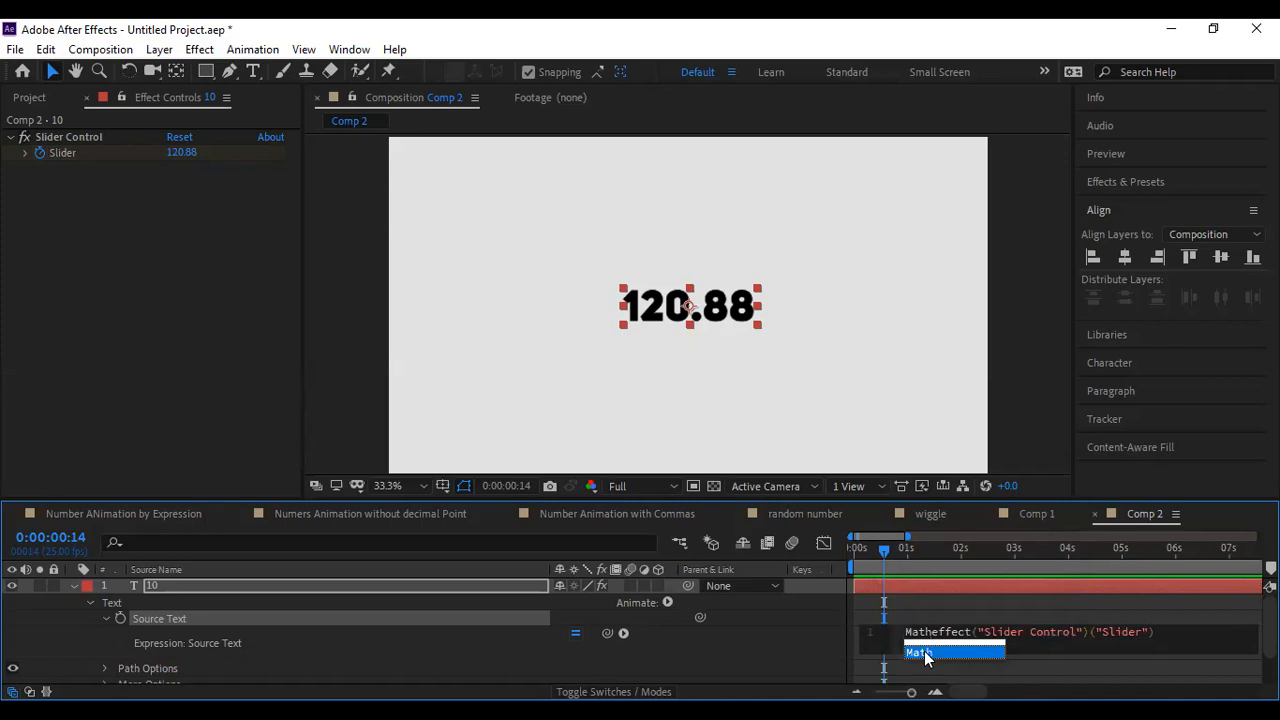
pyautogui.write('round')
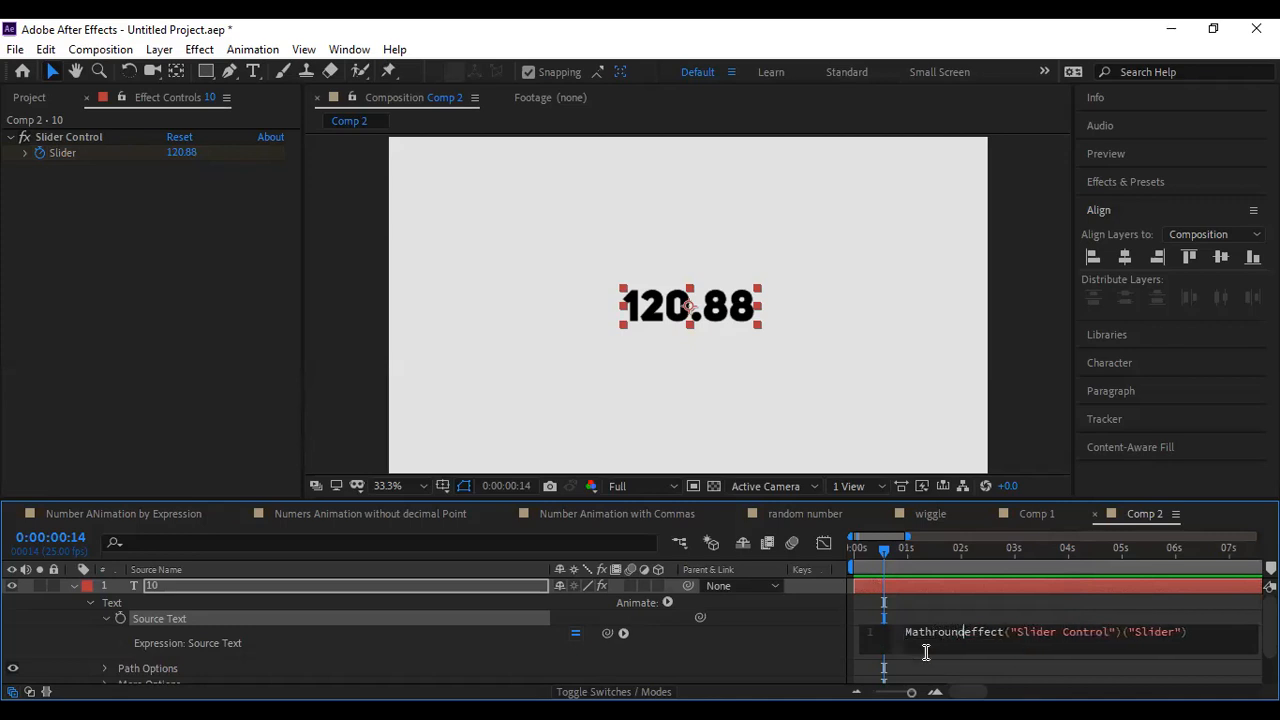
pyautogui.write('()')
pyautogui.press('BackSpace')
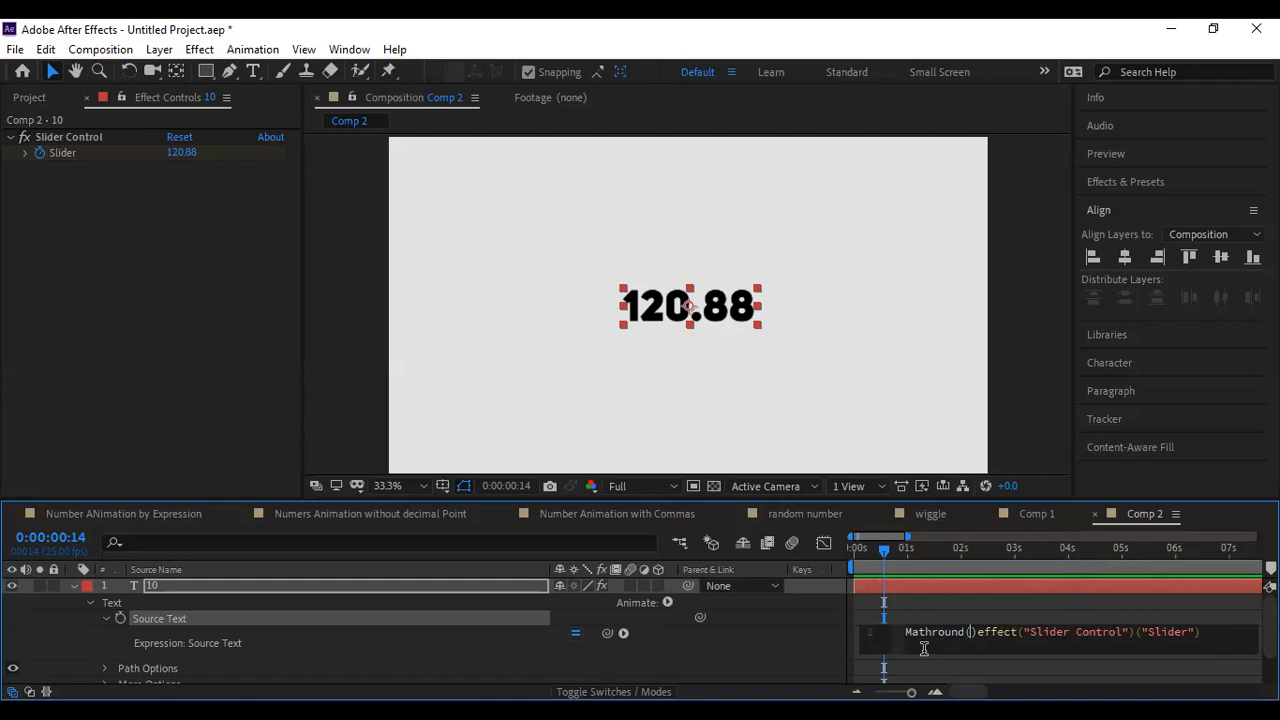
# Step: Commit the Source Text expression, preview Comp 2 from its start, and move the current time to 0:00:00:20
pyautogui.moveTo(884, 548); pyautogui.dragTo(714, 592)
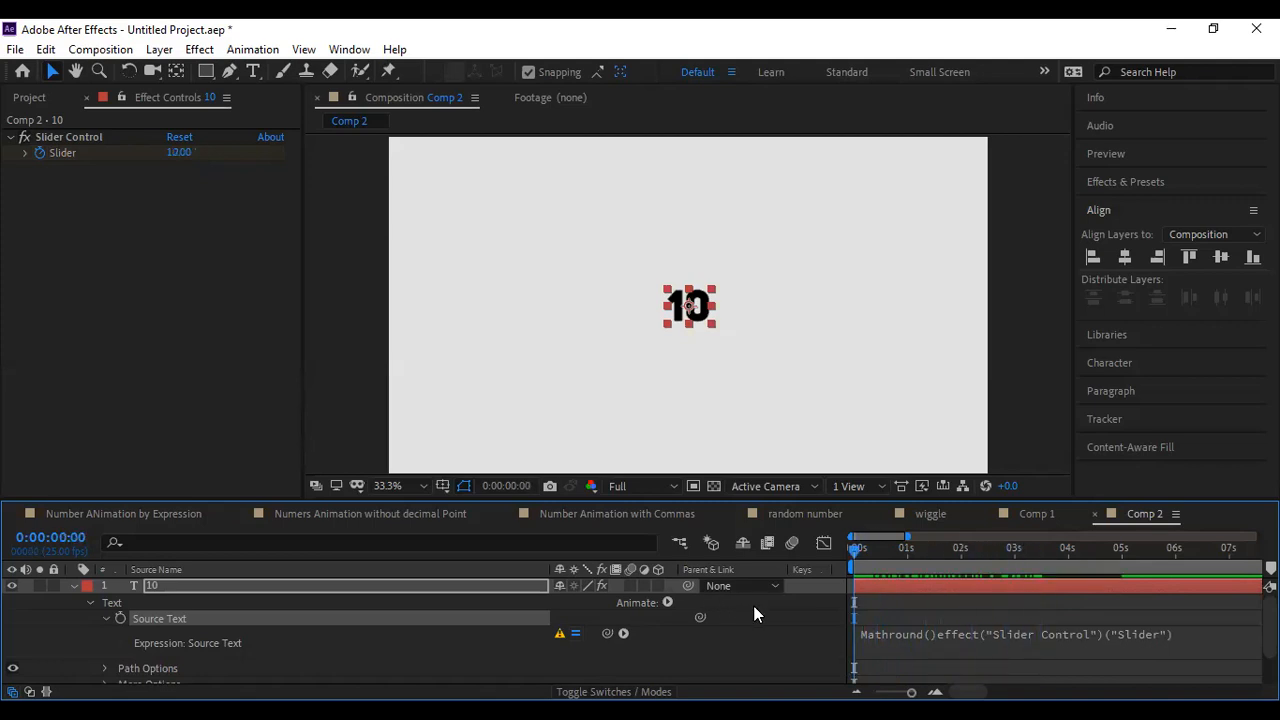
pyautogui.press('space')
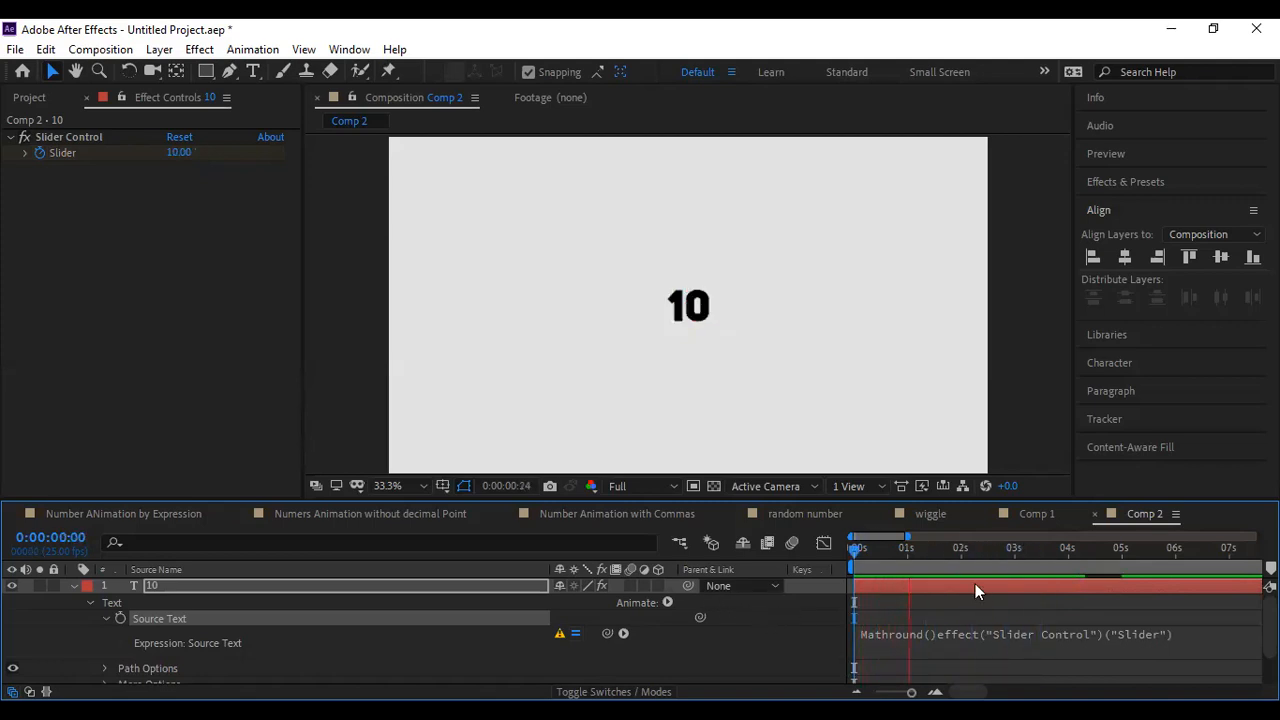
pyautogui.moveTo(896, 563); pyautogui.dragTo(896, 598)
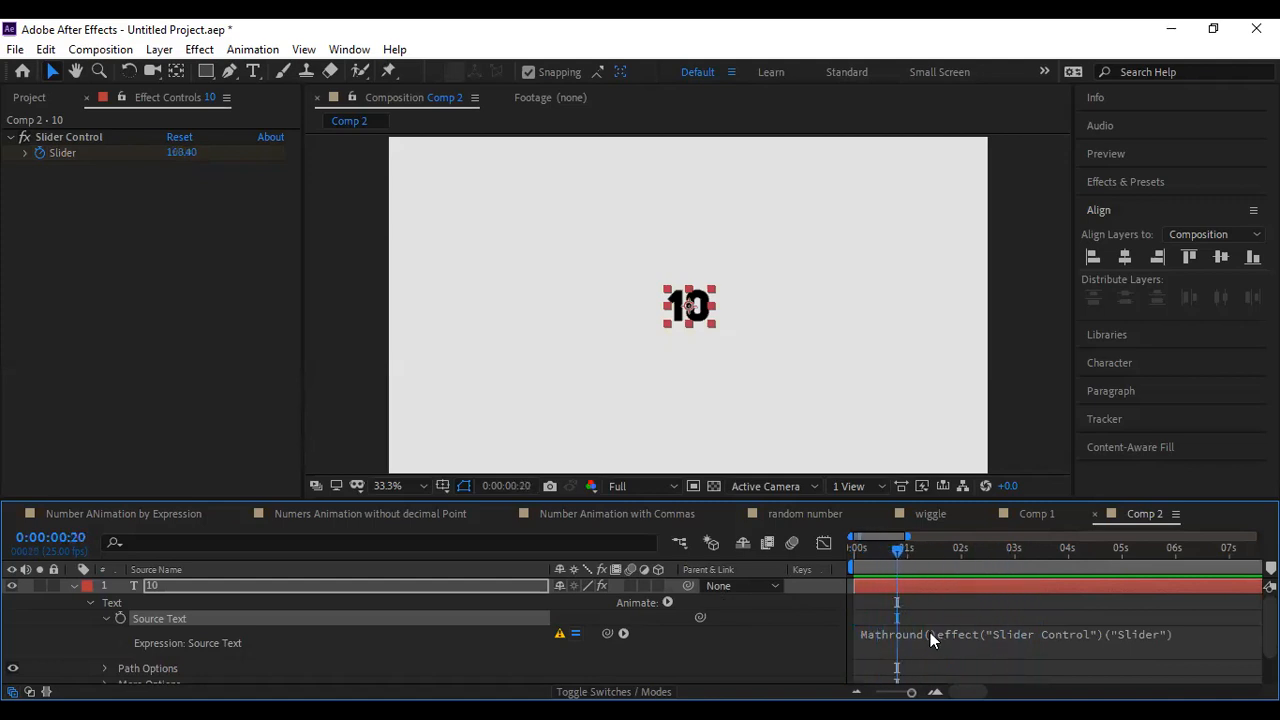
# Step: Try correcting the Source Text expression to Mathround(effect("Slider Control")("Slider")); and preview Comp 2 from the start
pyautogui.click(930, 632)
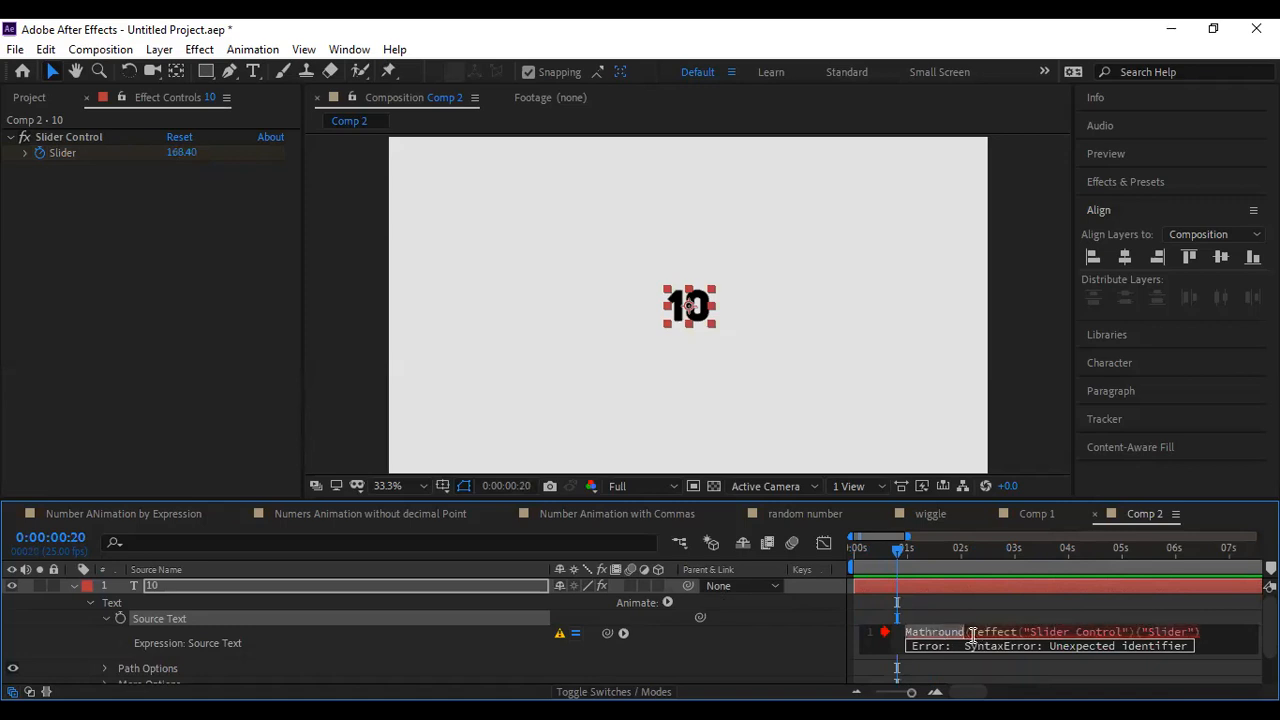
pyautogui.click(971, 633)
pyautogui.press('Delete')
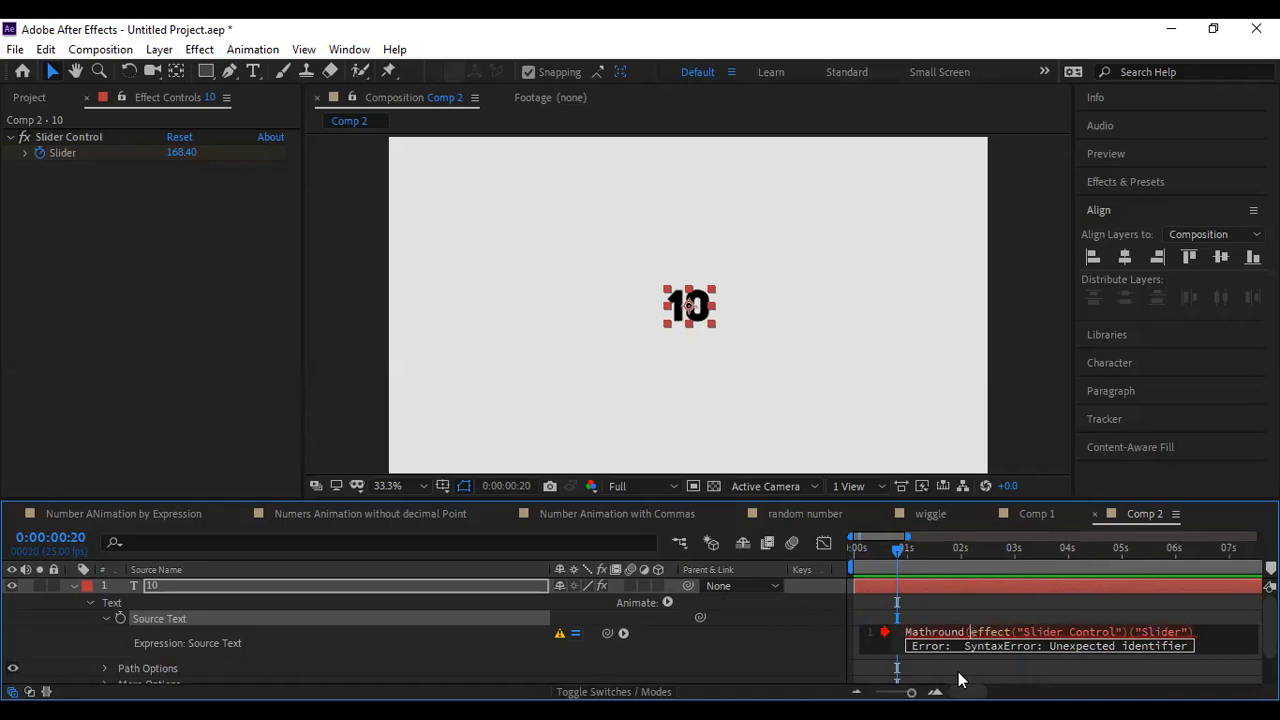
pyautogui.click(1212, 633)
pyautogui.write(');')
pyautogui.moveTo(901, 556); pyautogui.dragTo(838, 561)
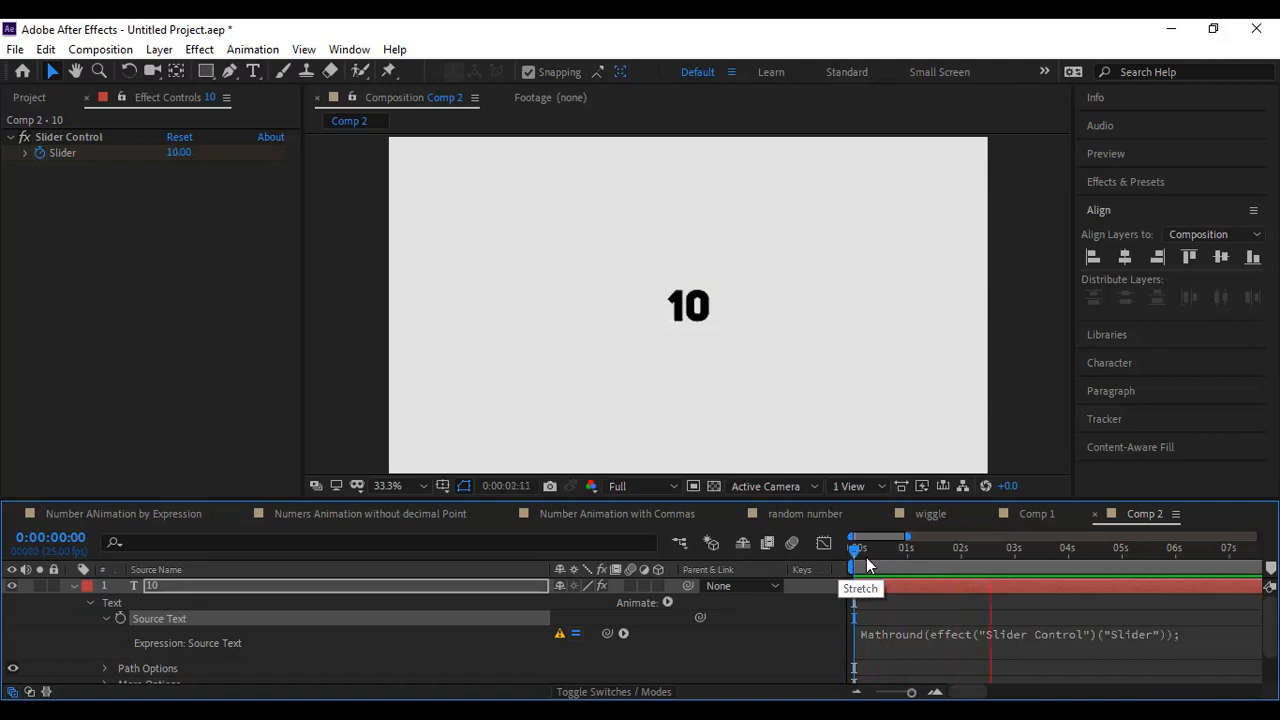
pyautogui.press('space')
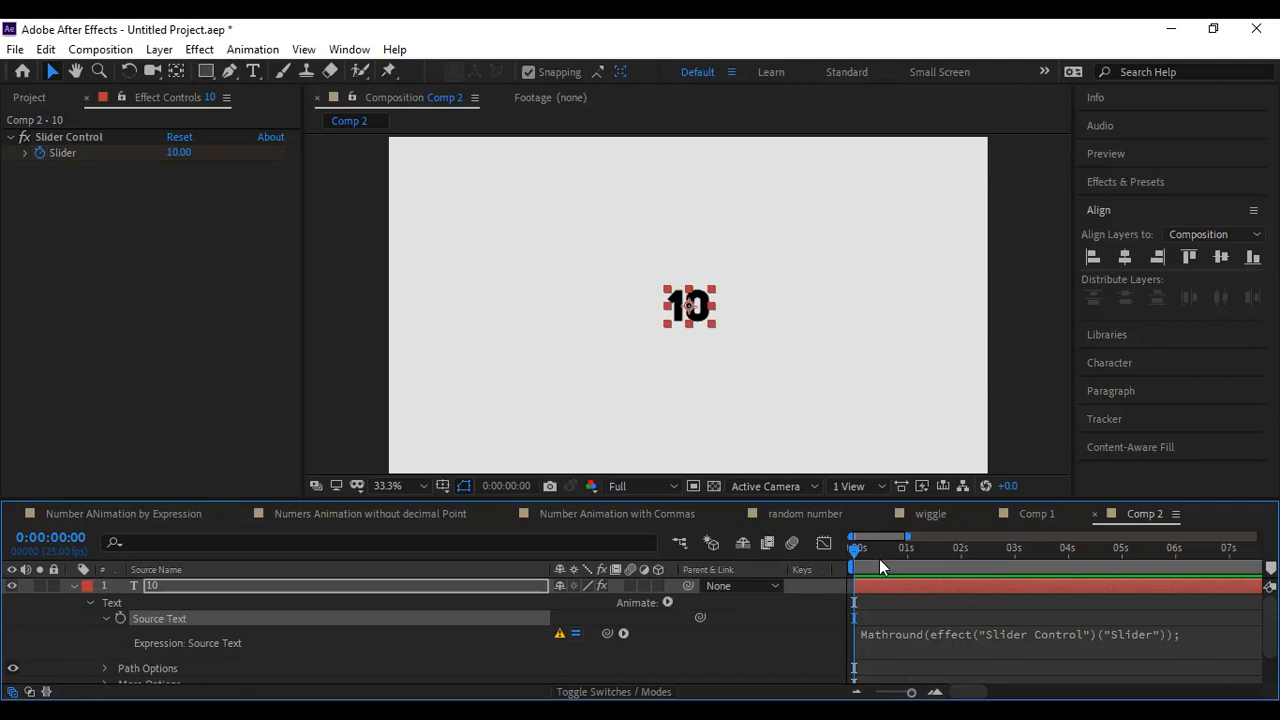
# Step: Undo the Mathround edits to the 10 layer's Source Text expression and scrub back to frame 0:00:00:03
pyautogui.click(921, 632)
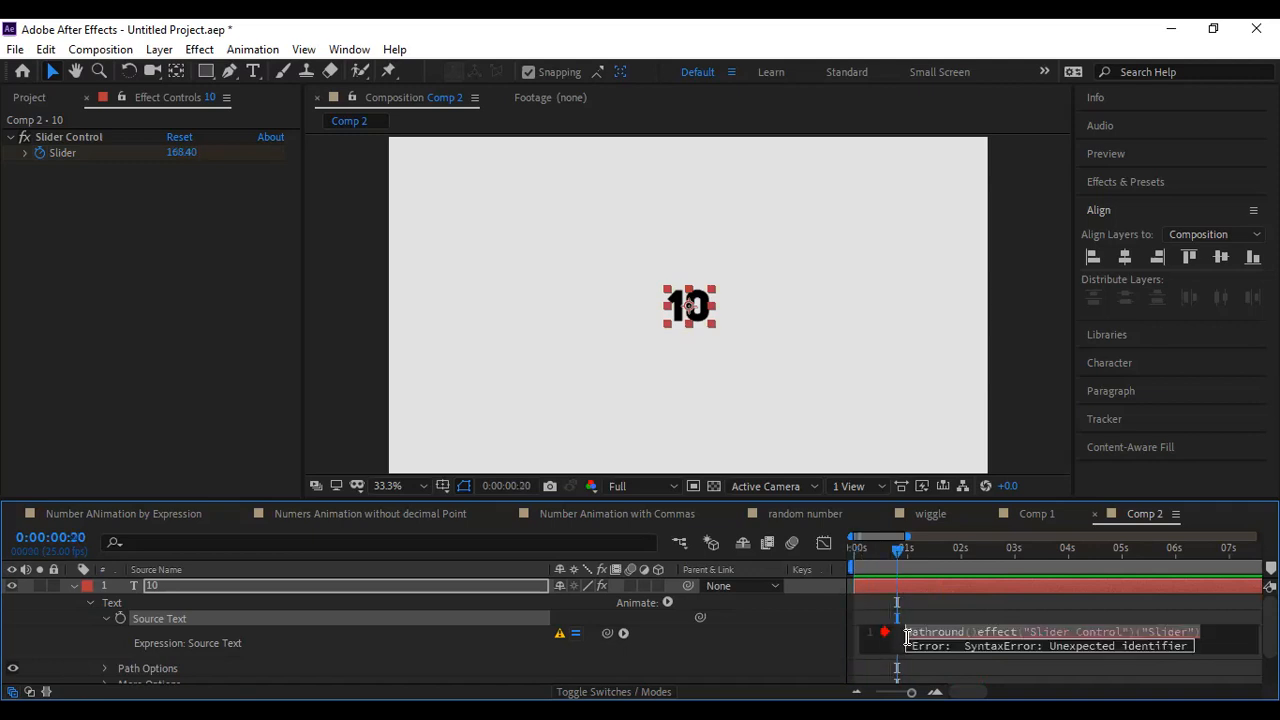
pyautogui.click(878, 608)
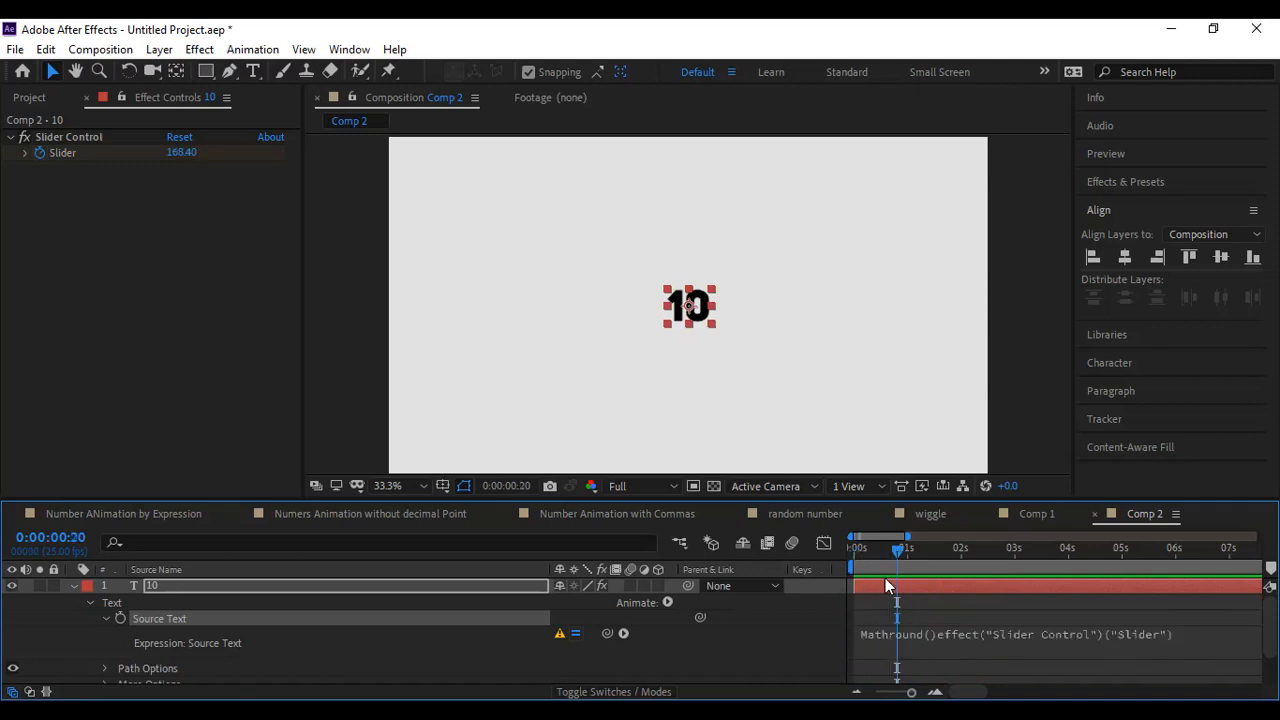
pyautogui.click(886, 607)
pyautogui.hotkey('ctrl', 'z')
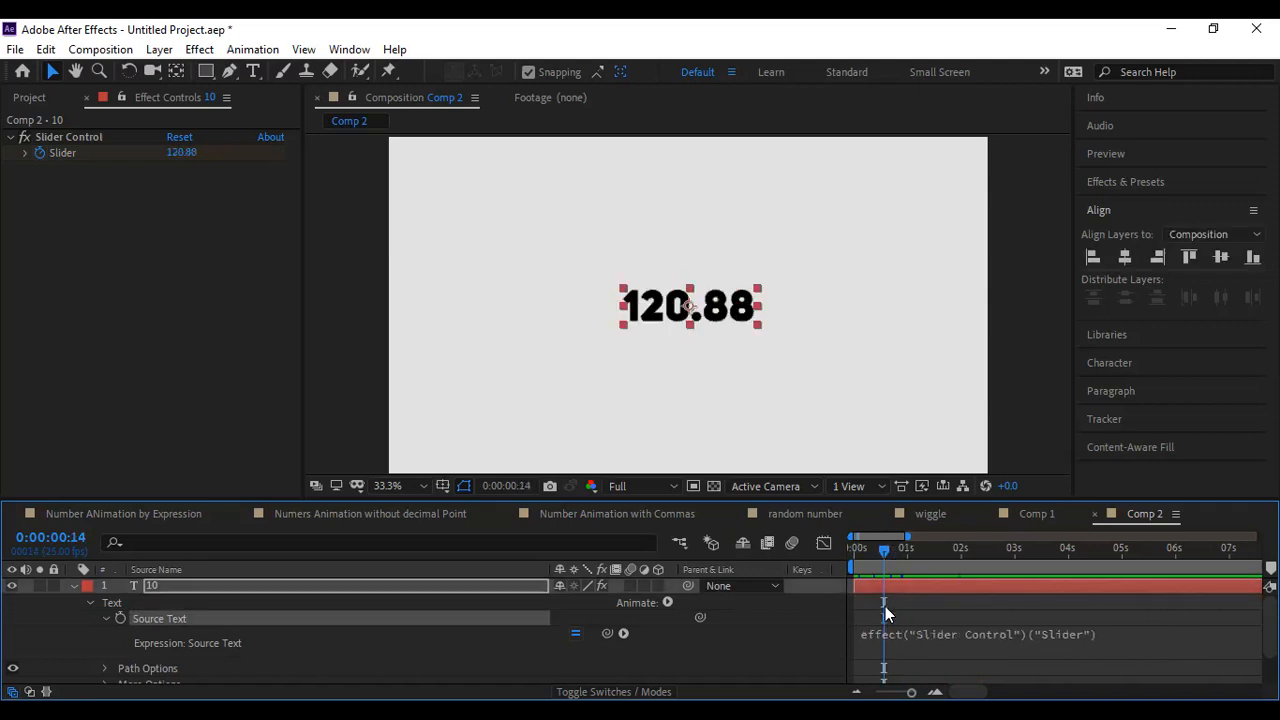
pyautogui.moveTo(881, 549); pyautogui.dragTo(858, 592)
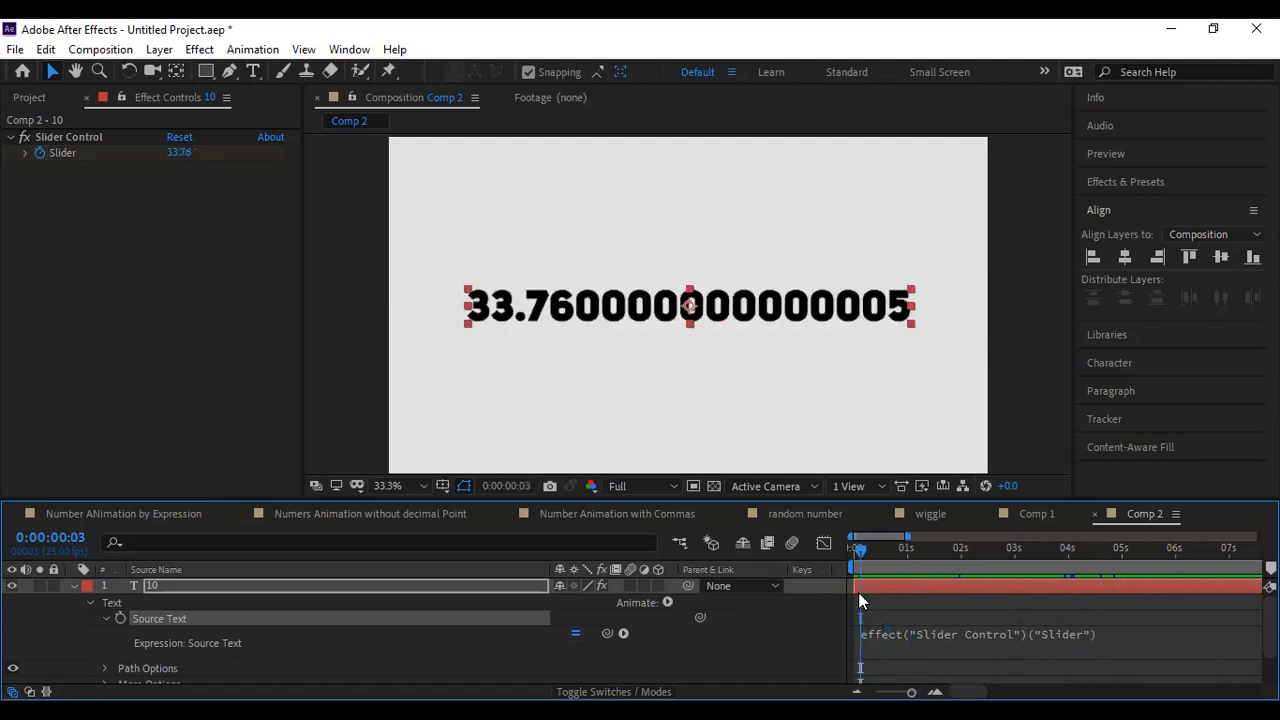
# Step: Create a new composition with the default settings and add a text layer reading 10
pyautogui.hotkey('ctrl', 'n')
pyautogui.press('Return')
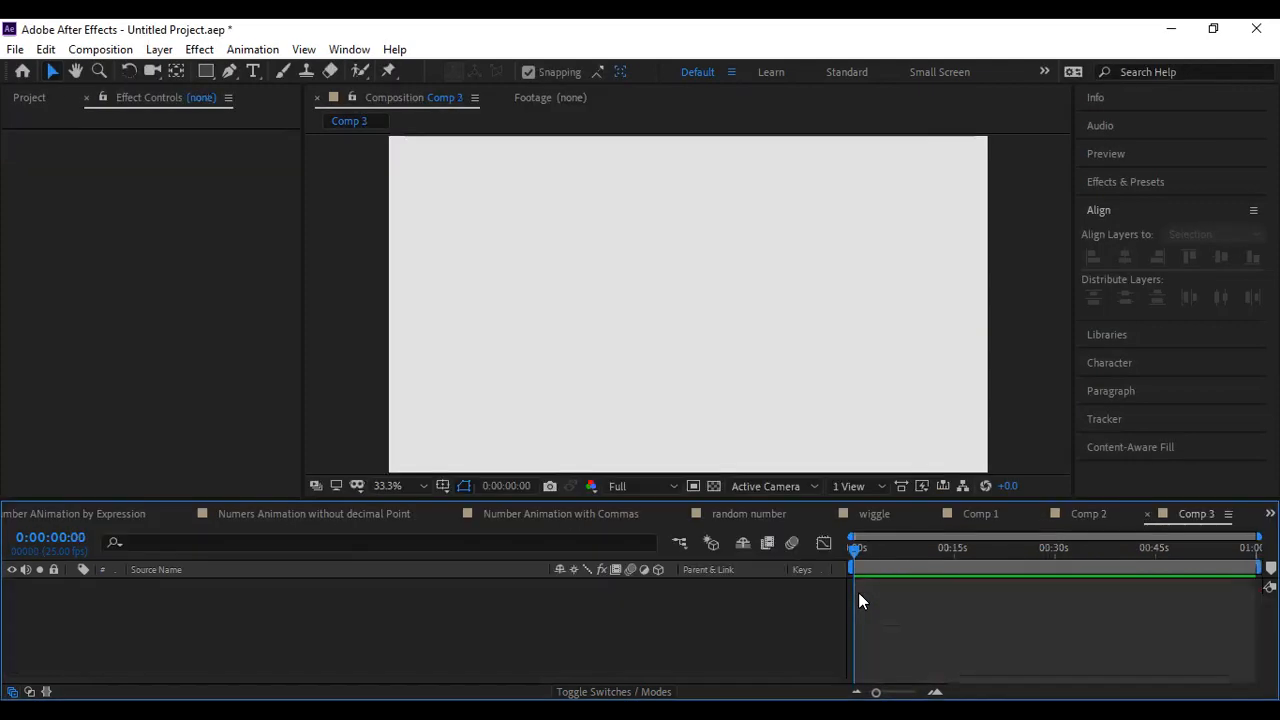
pyautogui.click(253, 71)
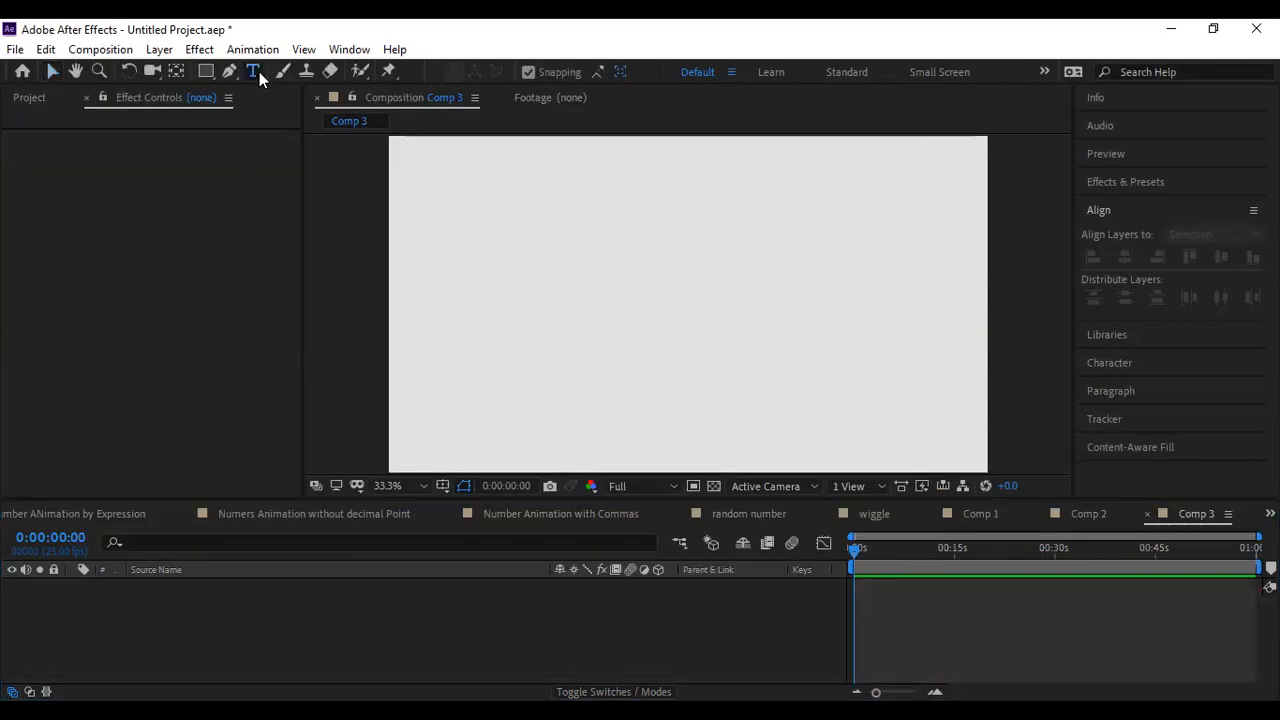
pyautogui.click(608, 298)
pyautogui.write('10')
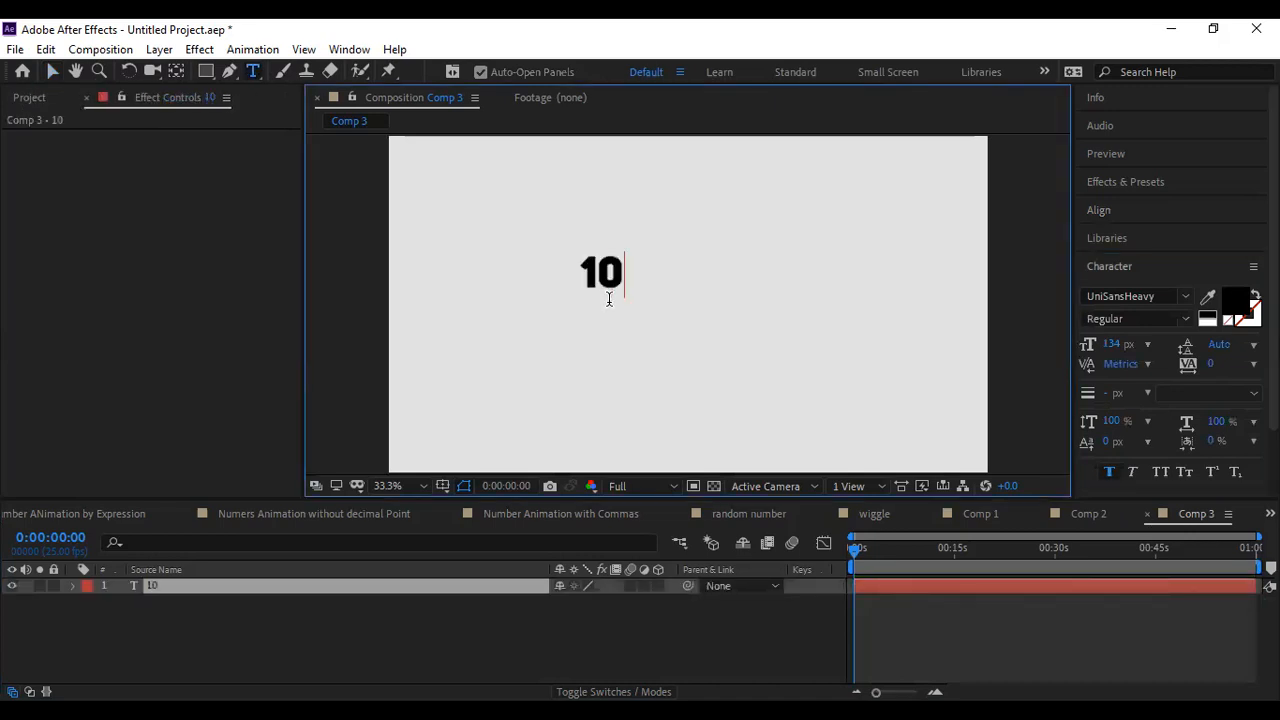
pyautogui.click(52, 71)
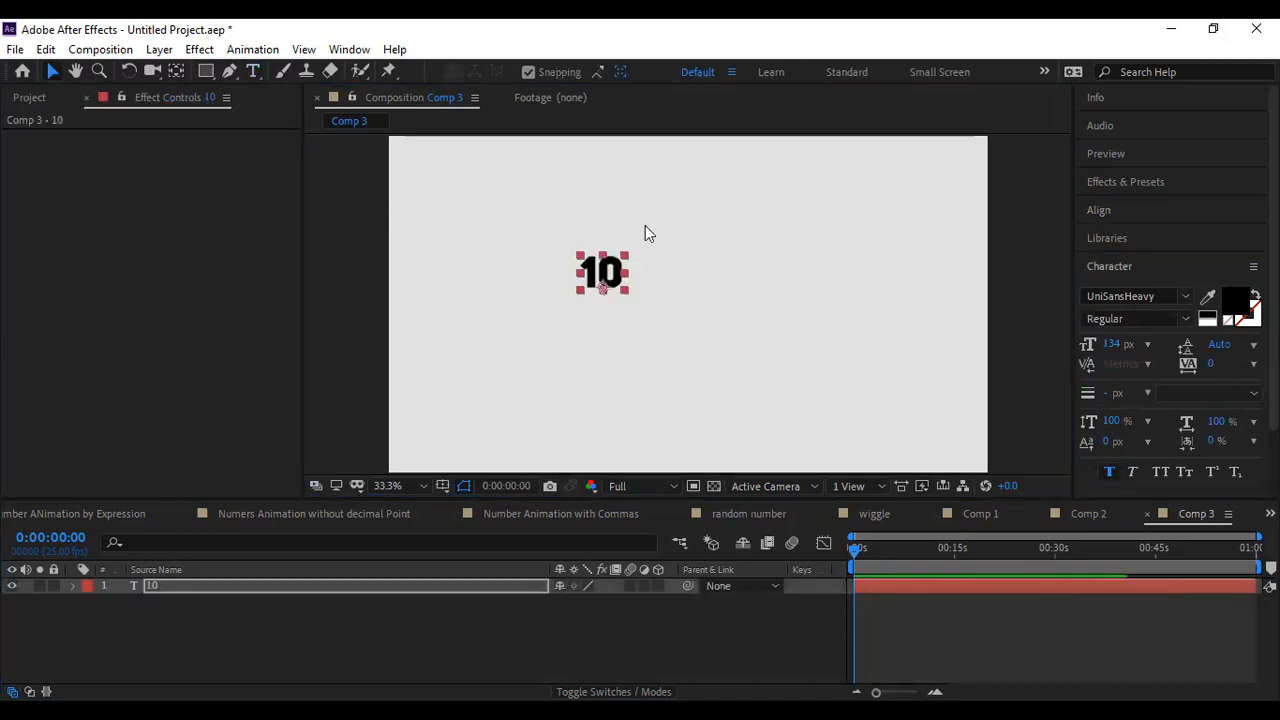
# Step: Center the 10 text layer horizontally and vertically in the composition
pyautogui.click(1095, 211)
pyautogui.click(1125, 257)
pyautogui.click(1221, 257)
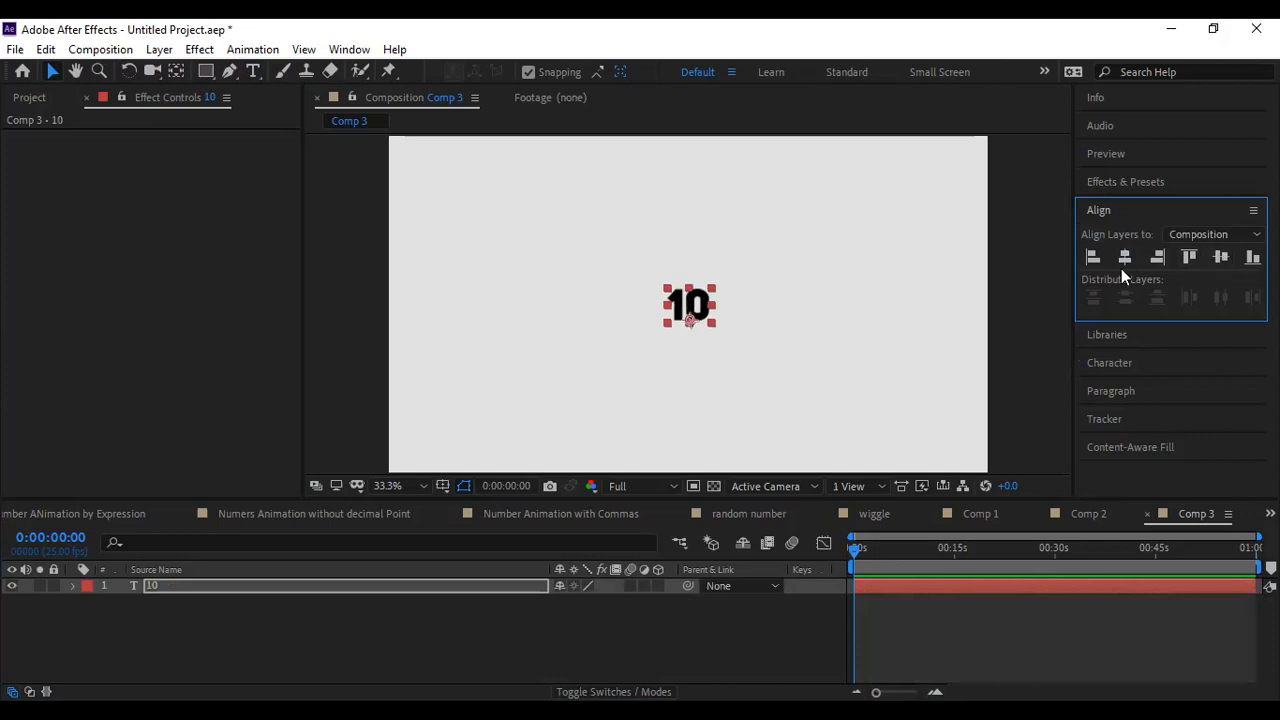
# Step: Apply a Slider Control effect to the 10 layer and enable keyframing for its Slider at the start of the composition
pyautogui.click(201, 50)
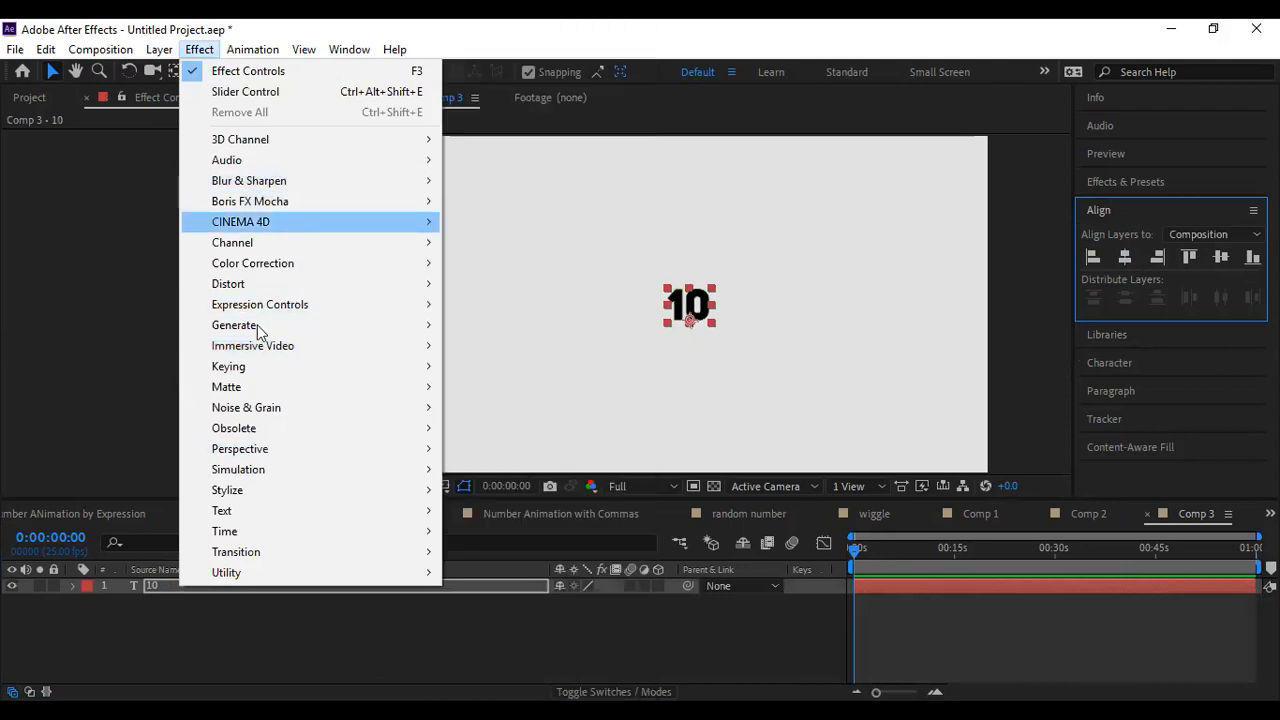
pyautogui.moveTo(300, 304)
pyautogui.click(513, 428)
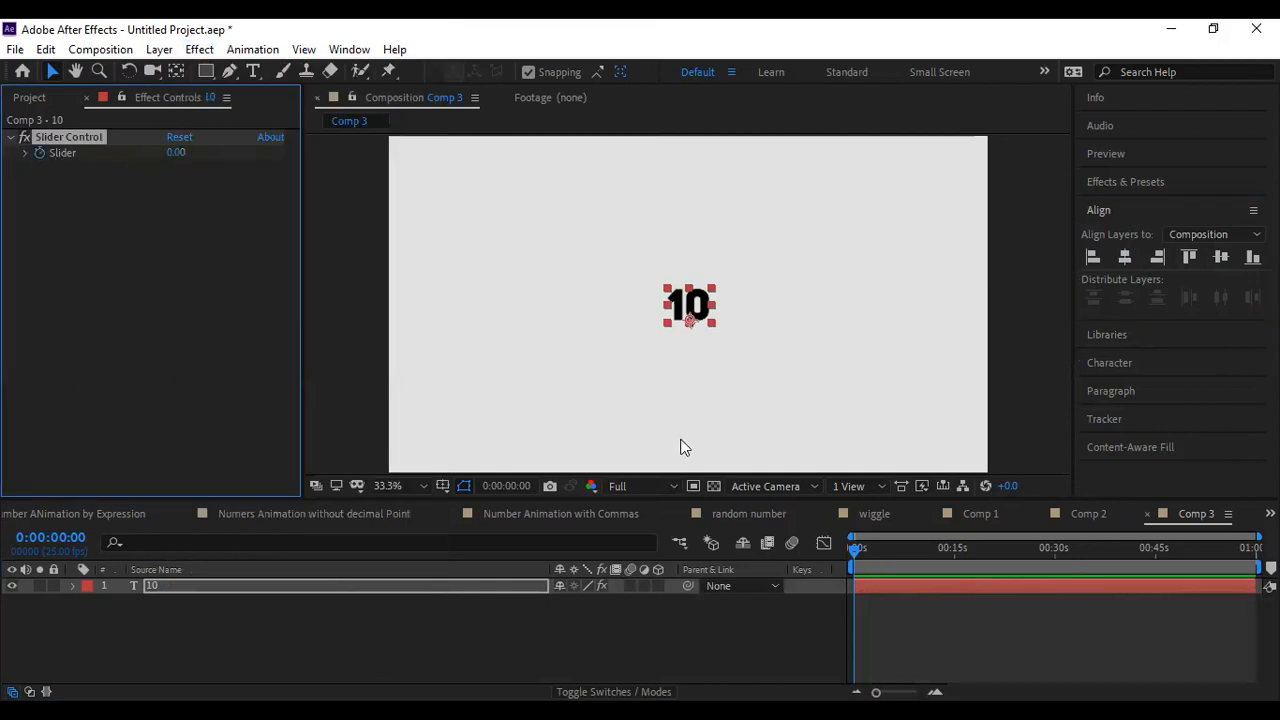
# Step: Keyframe the Slider at 100 at time 0:00:02:13
pyautogui.click(870, 548)
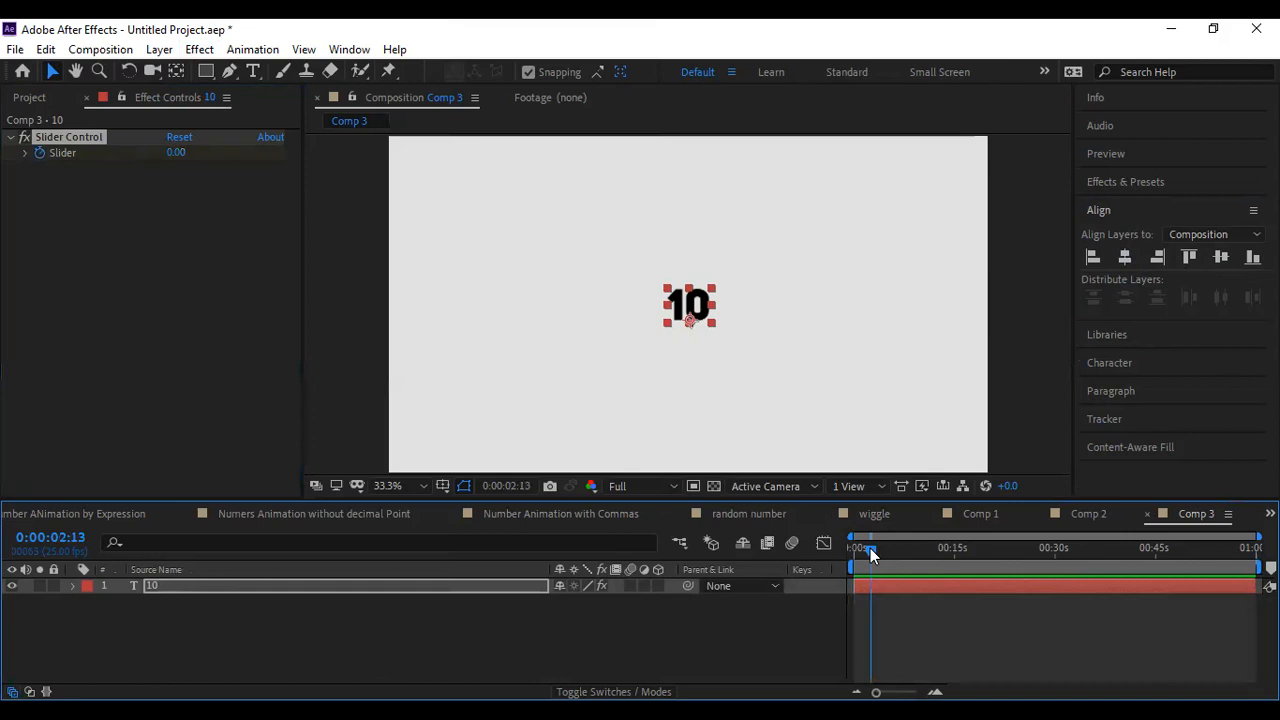
pyautogui.click(172, 152)
pyautogui.write('100')
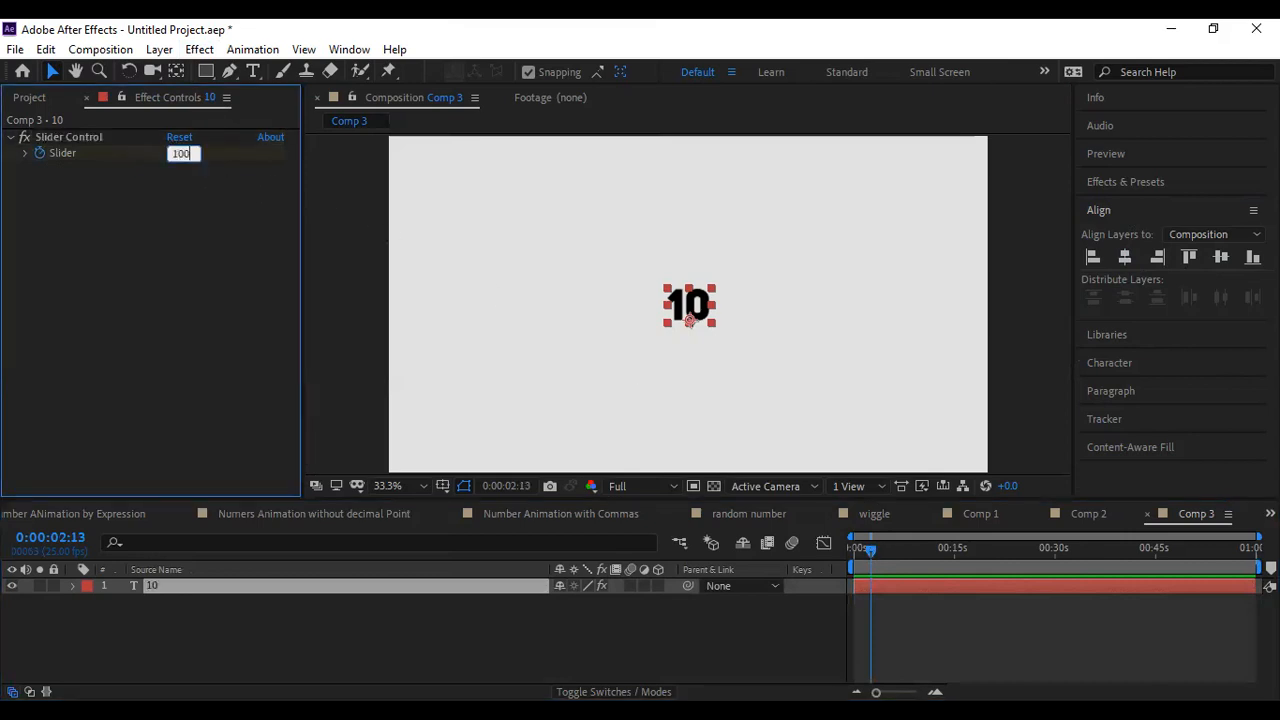
pyautogui.press('Return')
# Step: Add a Source Text expression to the 10 layer linked to the Slider Control's Slider, and scrub to 0:00:01:06
pyautogui.click(72, 586)
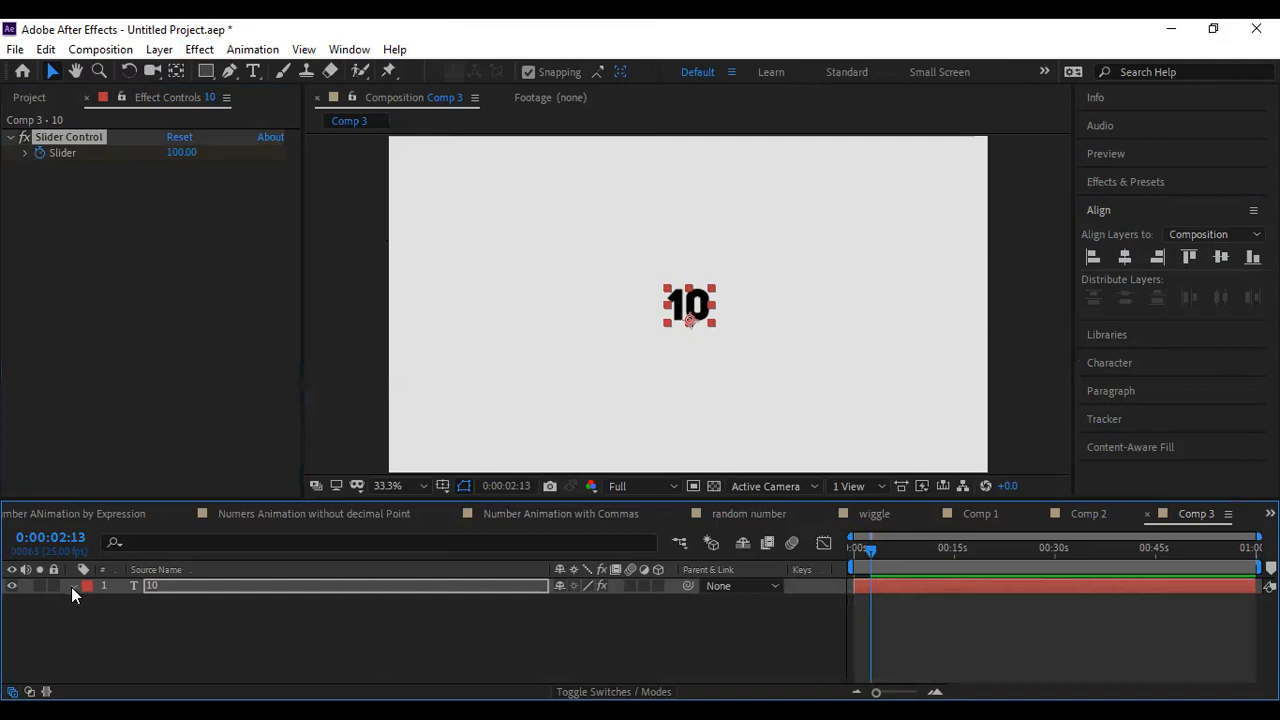
pyautogui.click(89, 602)
pyautogui.click(120, 618)
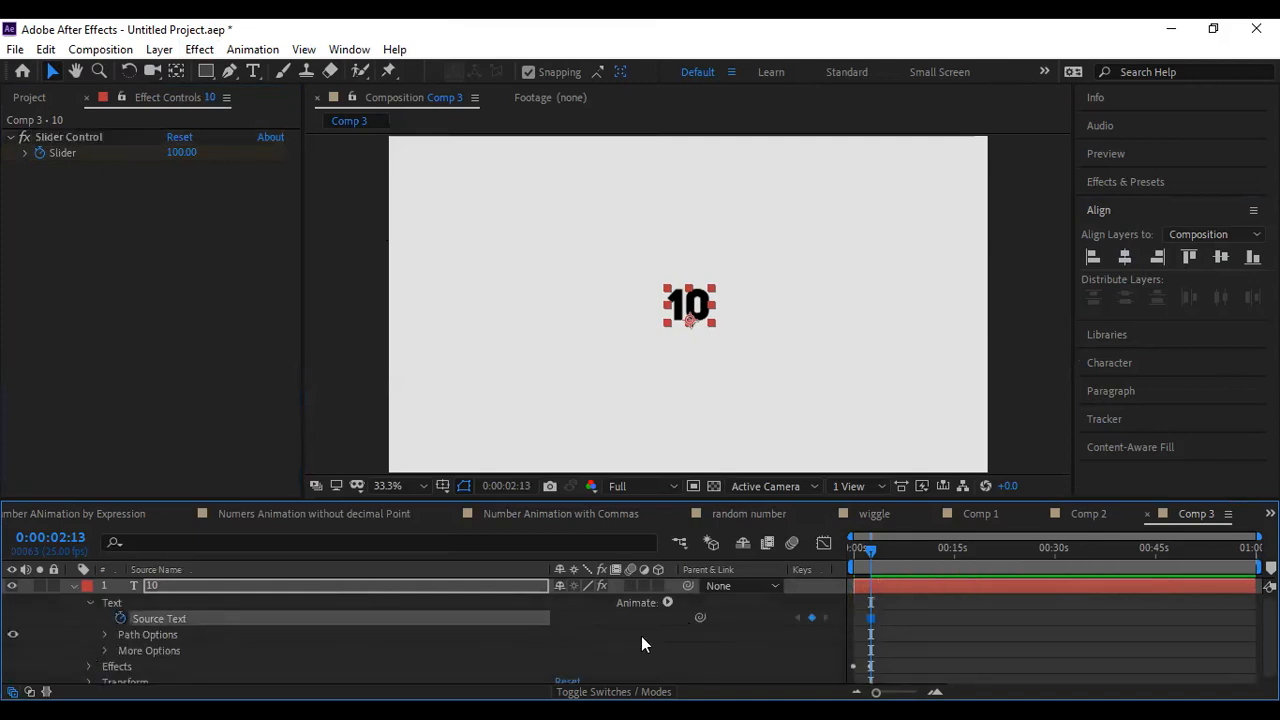
pyautogui.keyDown('alt'); pyautogui.click(120, 618); pyautogui.keyUp('alt')
pyautogui.moveTo(607, 632); pyautogui.dragTo(45, 152)
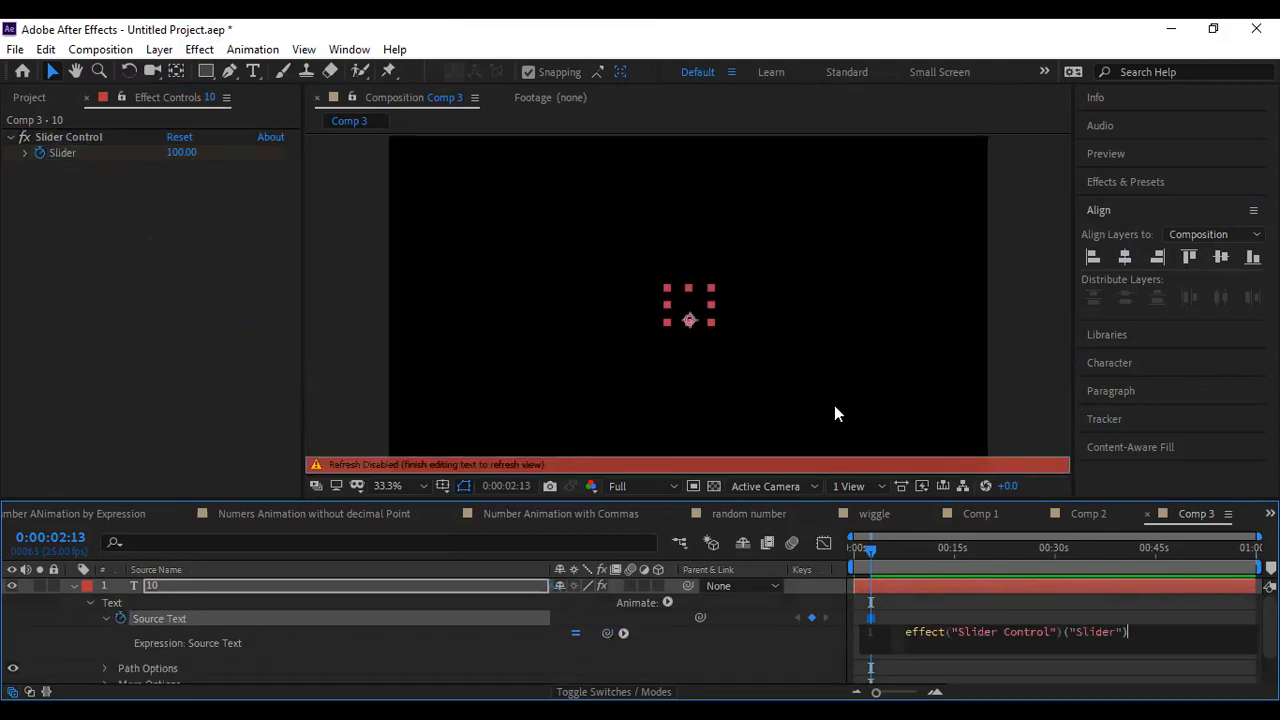
pyautogui.moveTo(876, 559)
pyautogui.mouseDown()
pyautogui.moveTo(791, 559)
pyautogui.moveTo(933, 570)
pyautogui.moveTo(862, 568)
pyautogui.mouseUp()
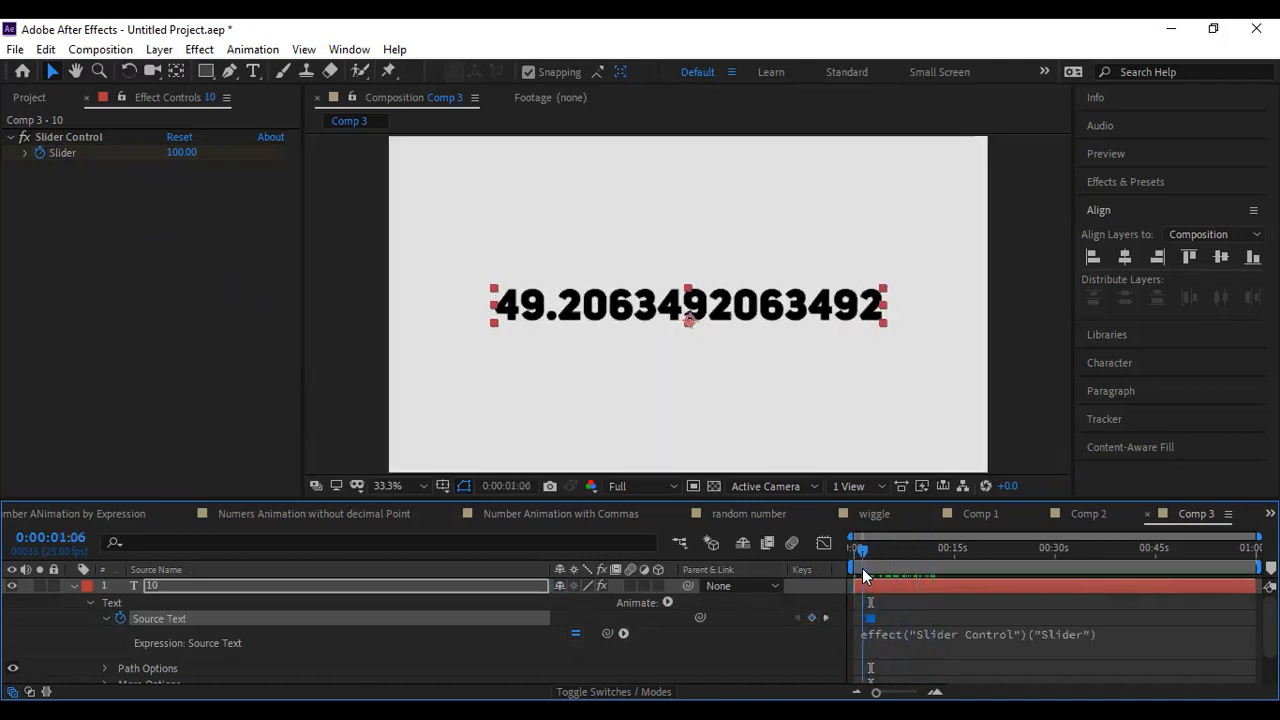
# Step: Insert Math.round() before the effect reference in the Source Text expression and move the current time to 0:00:14:07
pyautogui.click(858, 646)
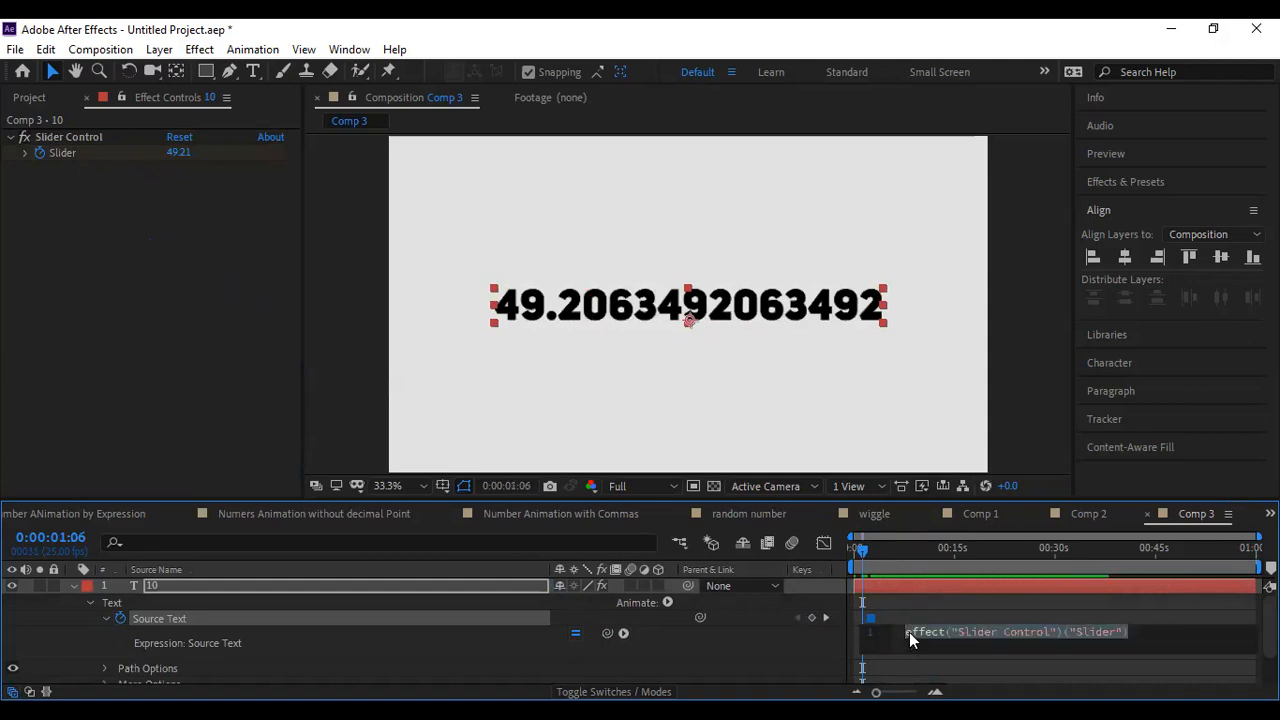
pyautogui.click(907, 631)
pyautogui.write('M')
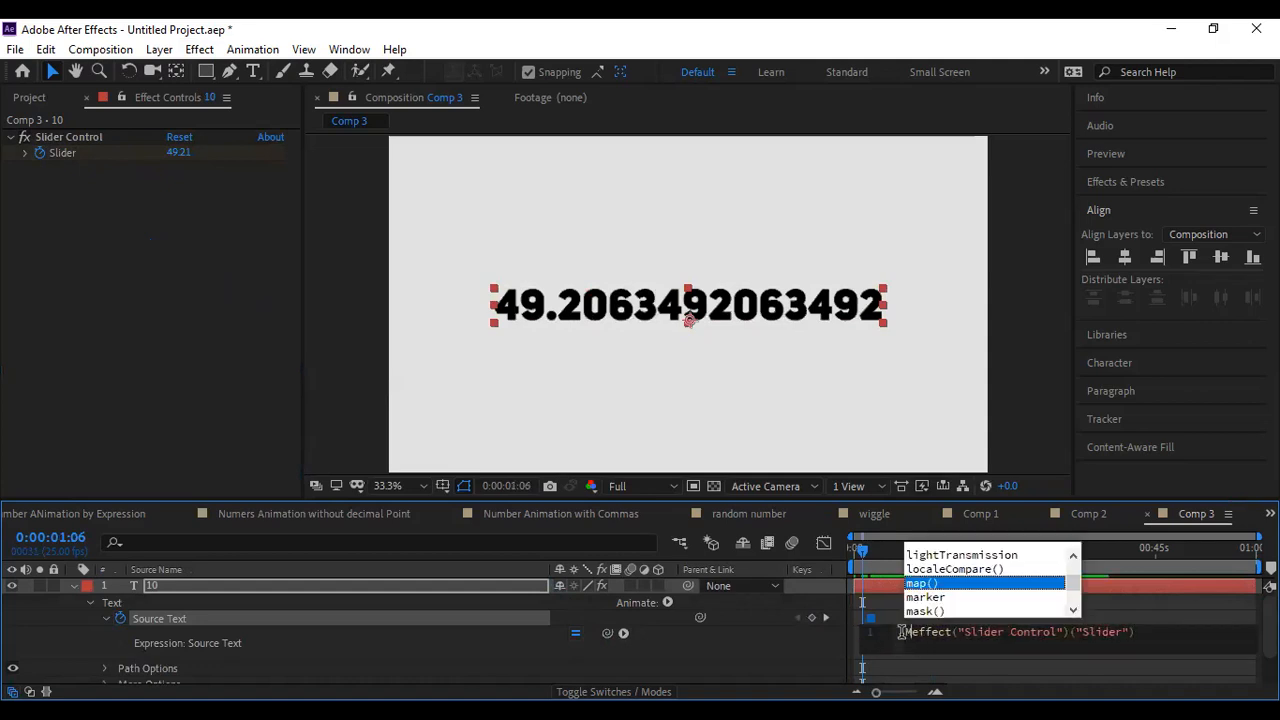
pyautogui.write('at')
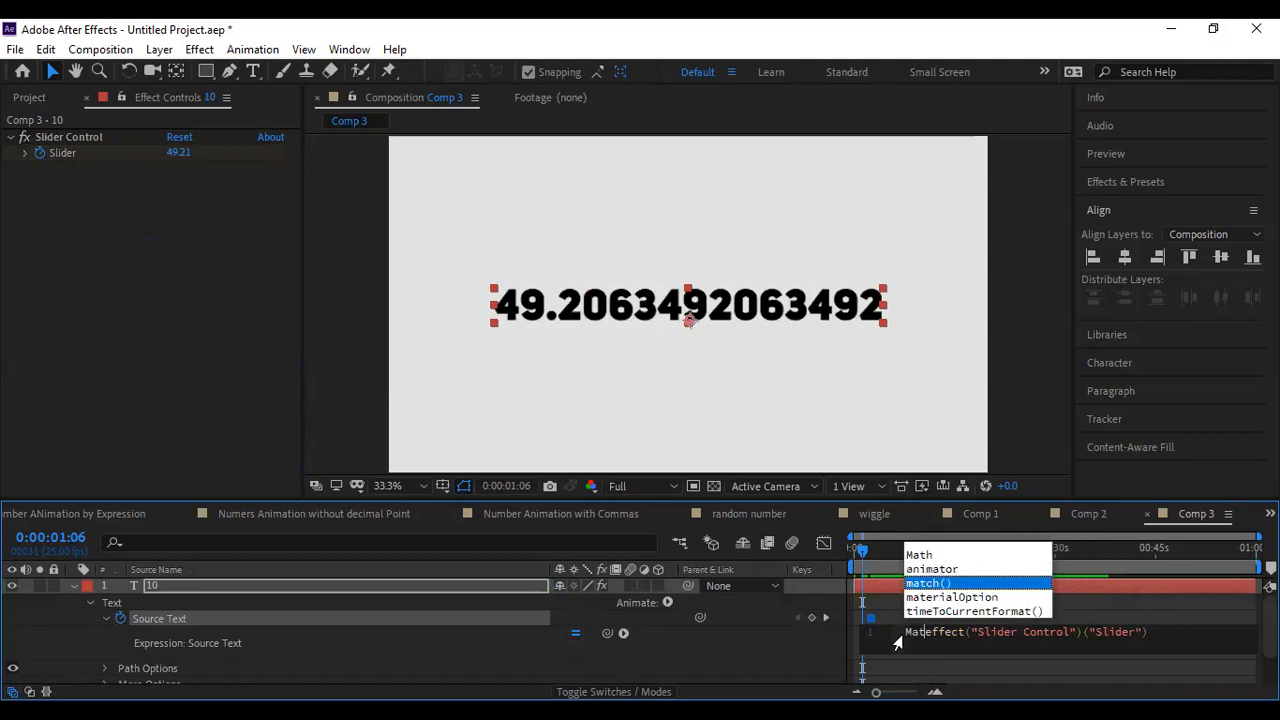
pyautogui.press('Up')
pyautogui.press('Up')
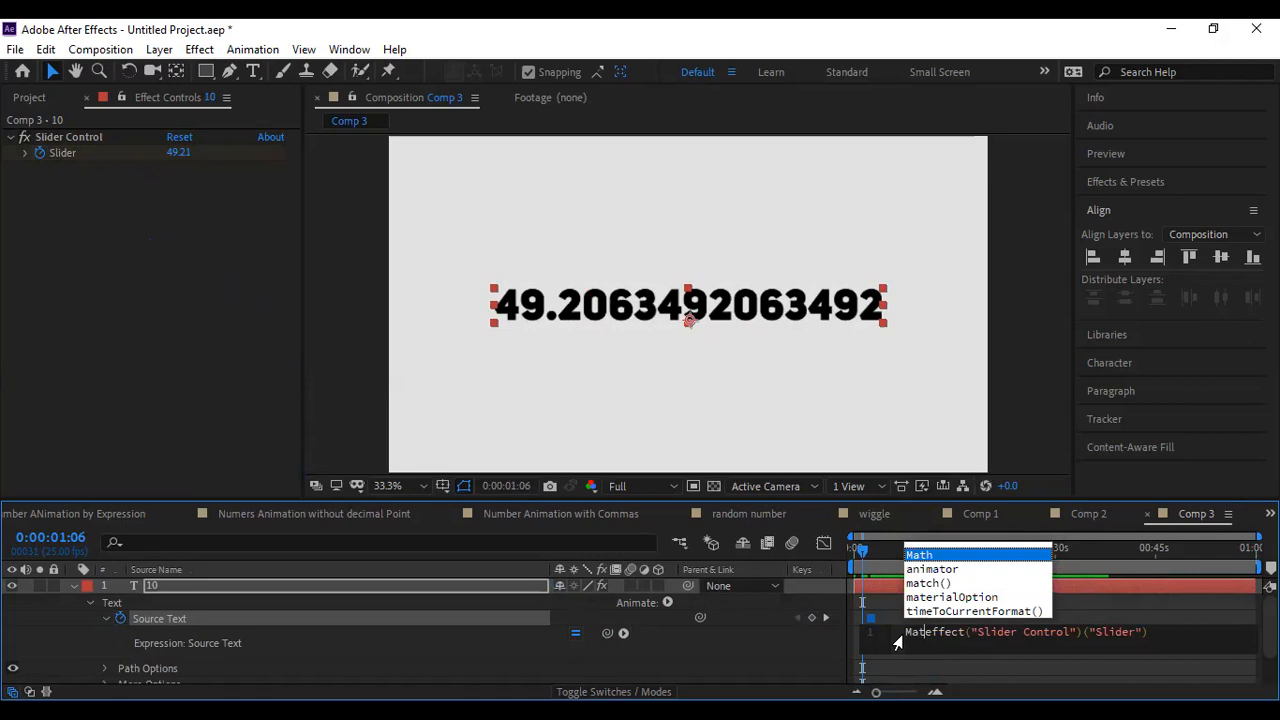
pyautogui.press('Return')
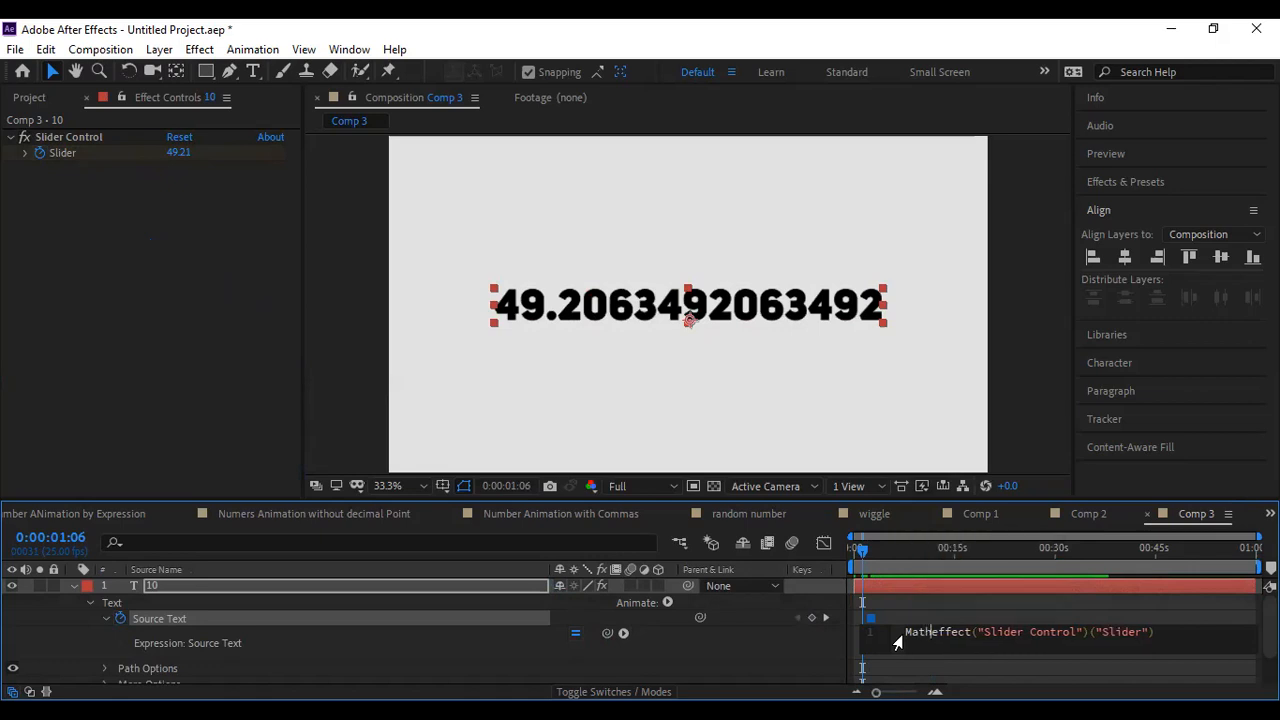
pyautogui.write('.r')
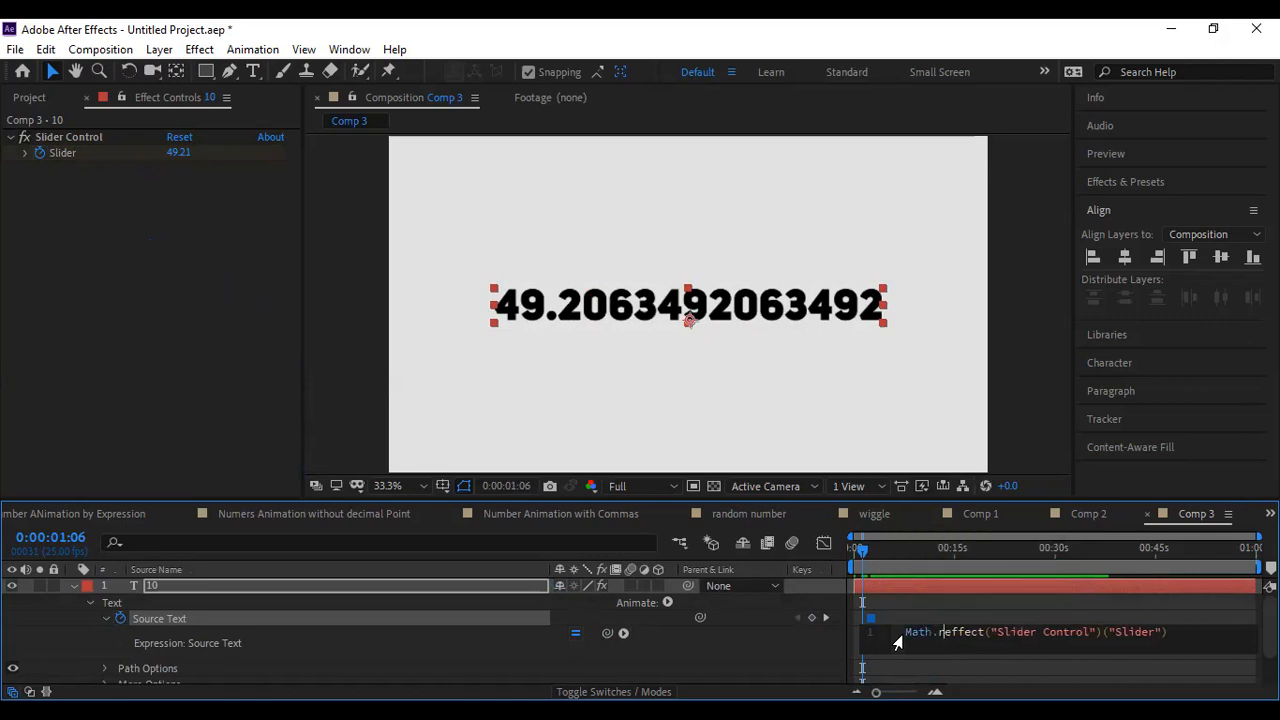
pyautogui.write('ound')
pyautogui.press('Return')
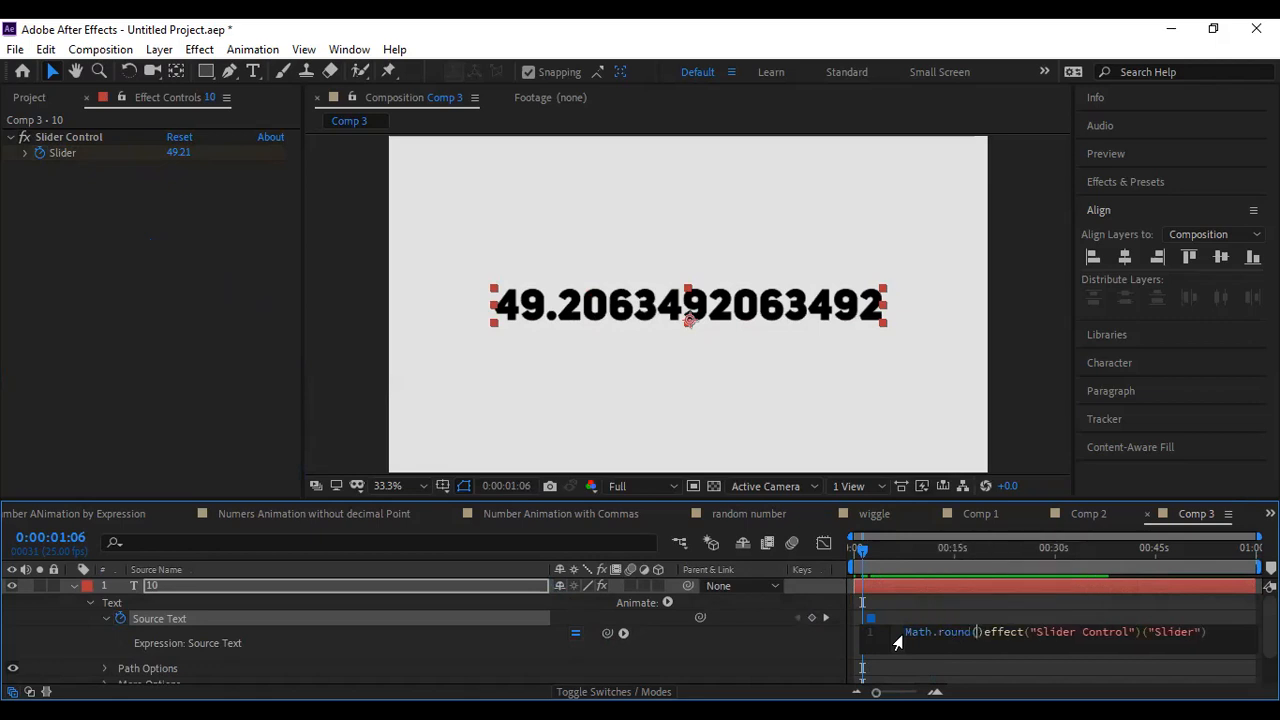
pyautogui.moveTo(912, 556); pyautogui.dragTo(950, 566)
# Step: Correct the Source Text expression to Math.round(effect("Slider Control")("Slider")) and move the current time to 0:00:49:09
pyautogui.click(935, 640)
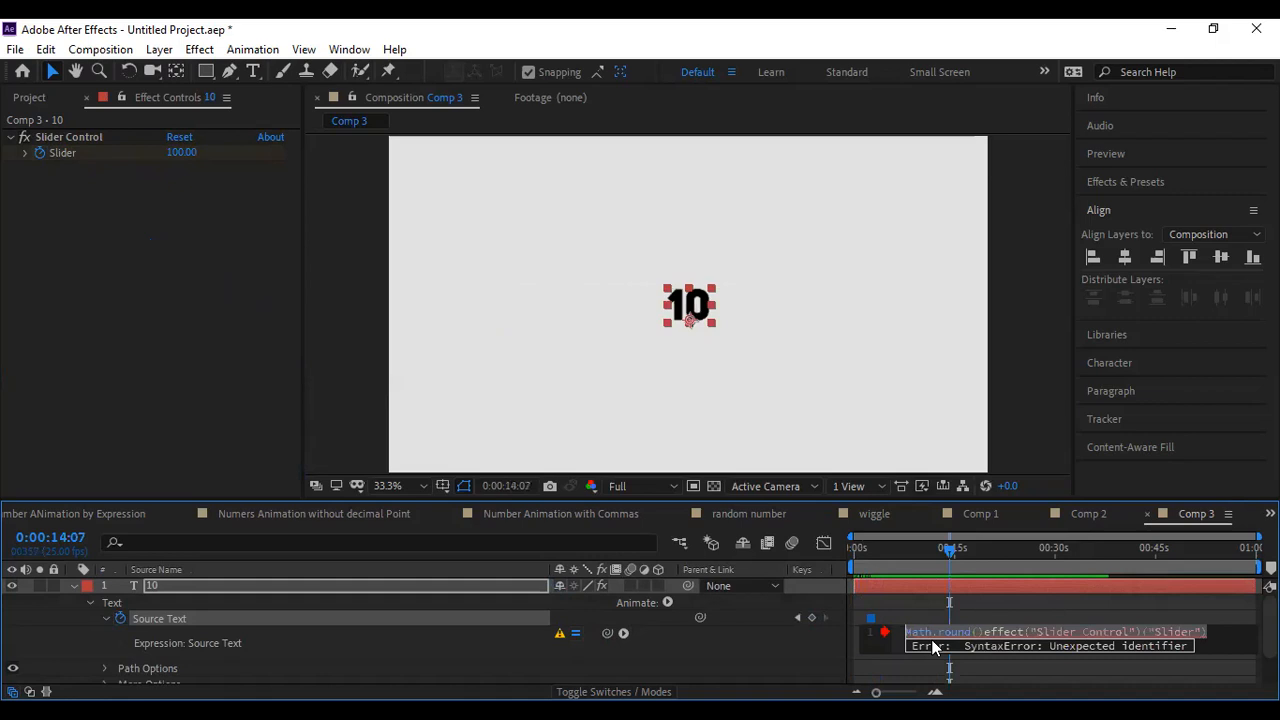
pyautogui.click(985, 632)
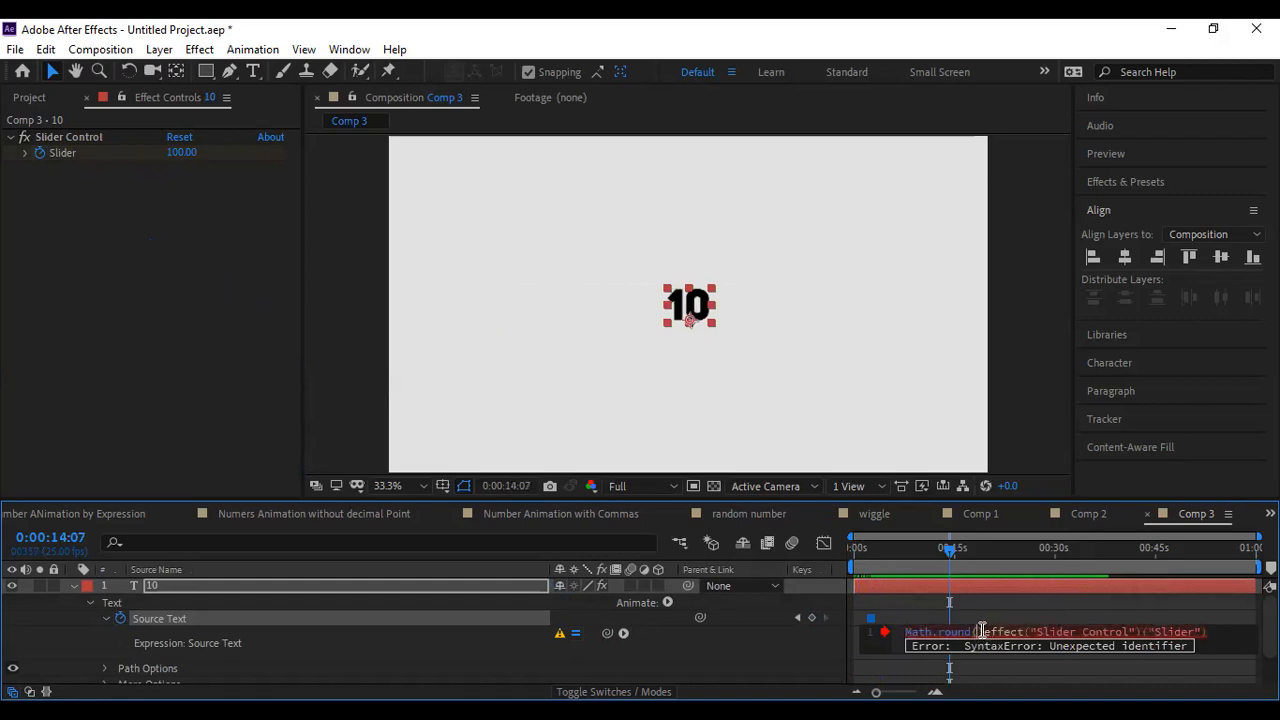
pyautogui.press('Delete')
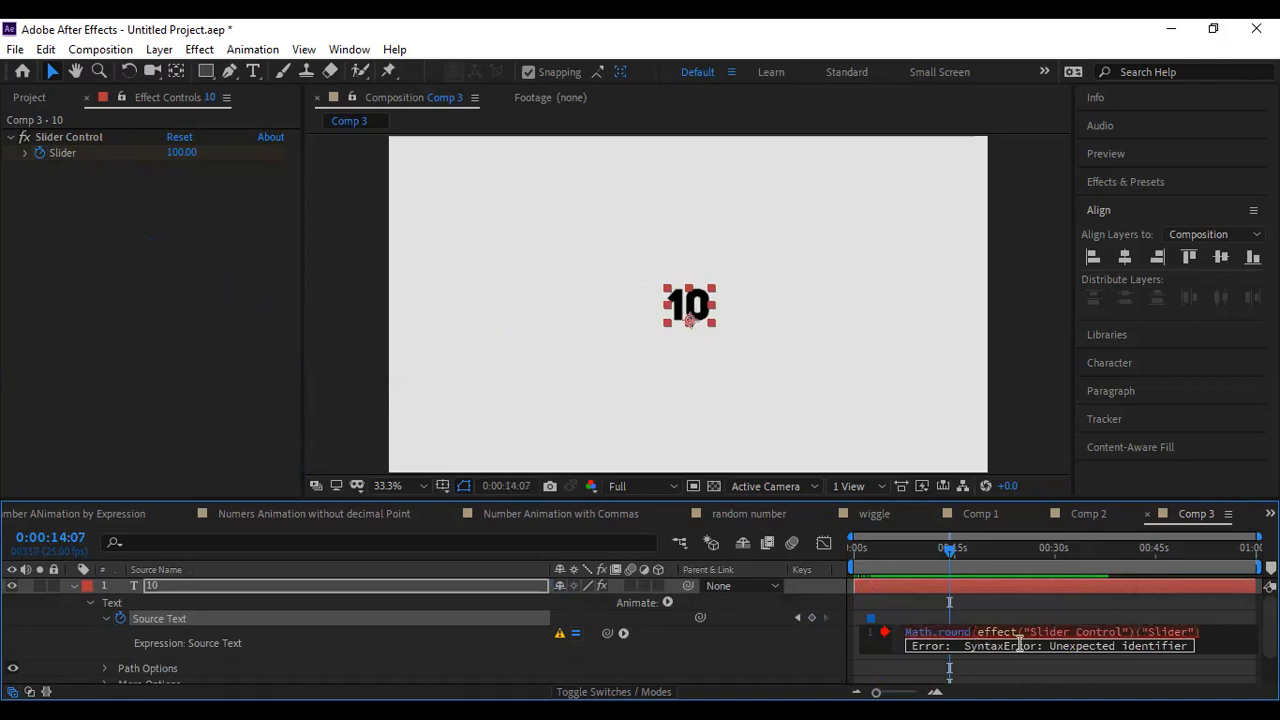
pyautogui.click(1214, 632)
pyautogui.write(')')
pyautogui.moveTo(911, 565); pyautogui.dragTo(1184, 586)
# Step: End the Source Text expression with a semicolon and preview Comp 3 from the start
pyautogui.click(1184, 624)
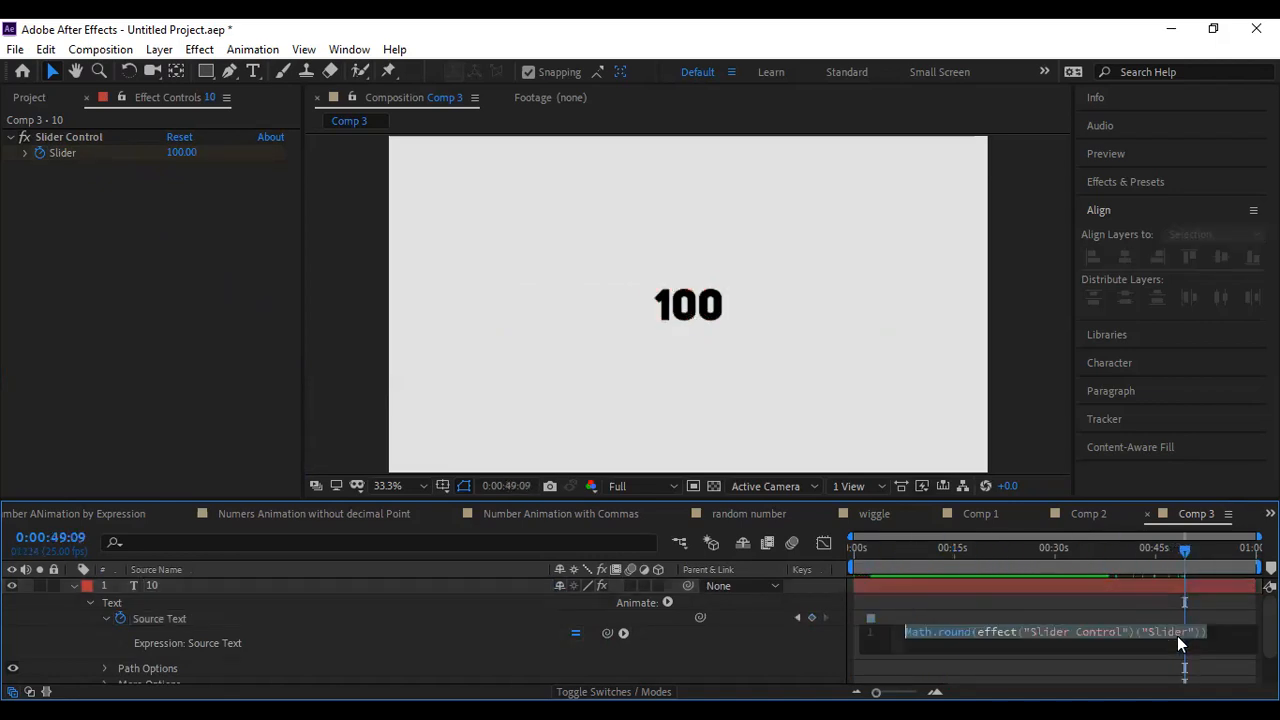
pyautogui.click(1212, 632)
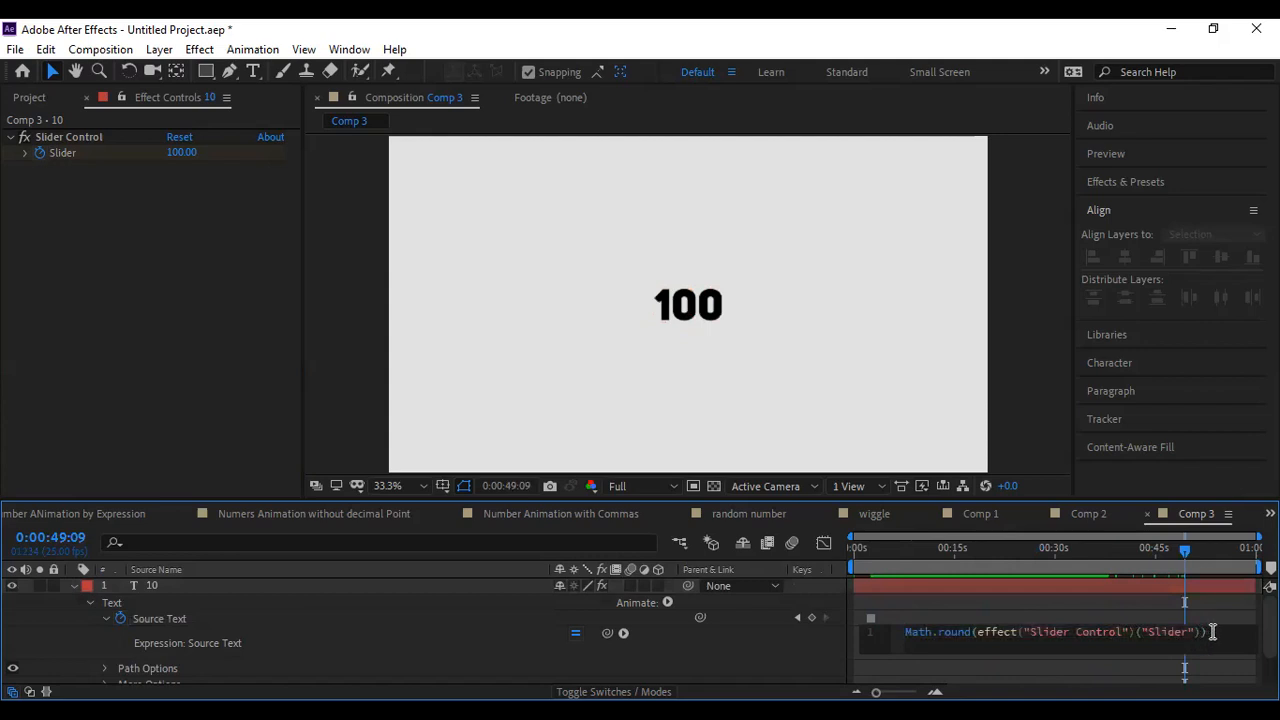
pyautogui.write(';')
pyautogui.moveTo(945, 546); pyautogui.dragTo(776, 570)
pyautogui.press('space')
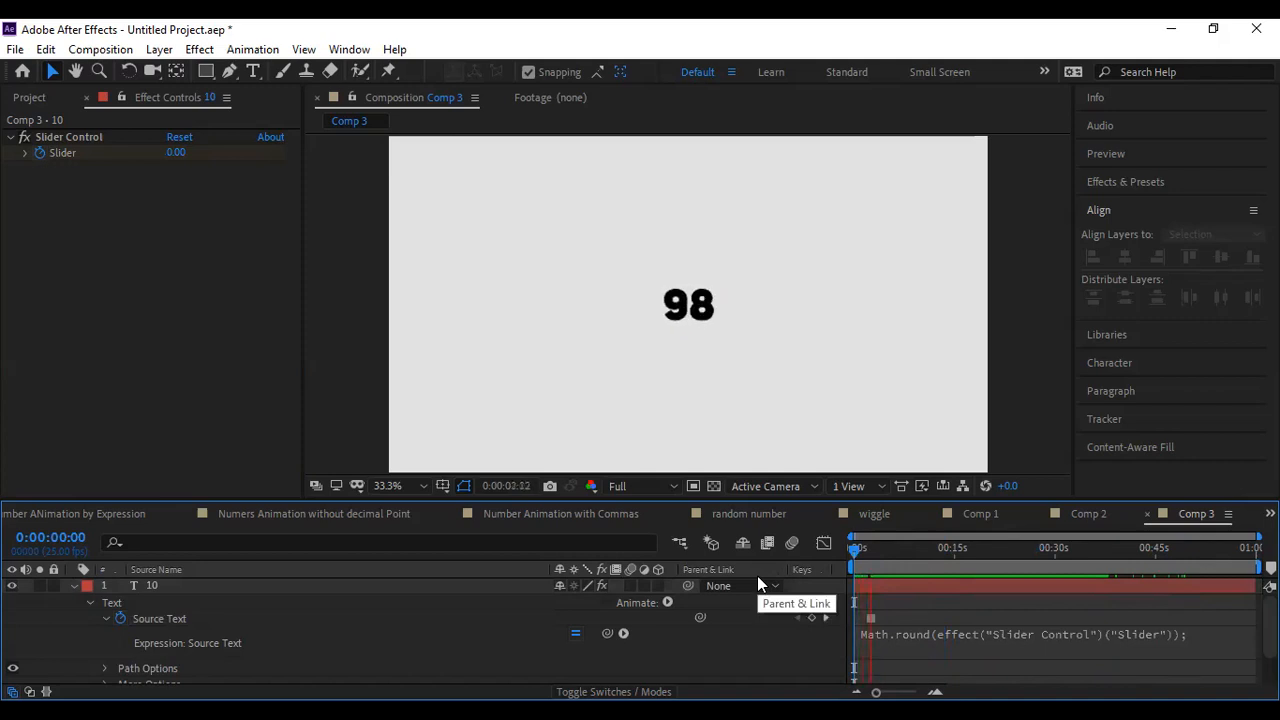
pyautogui.press('space')
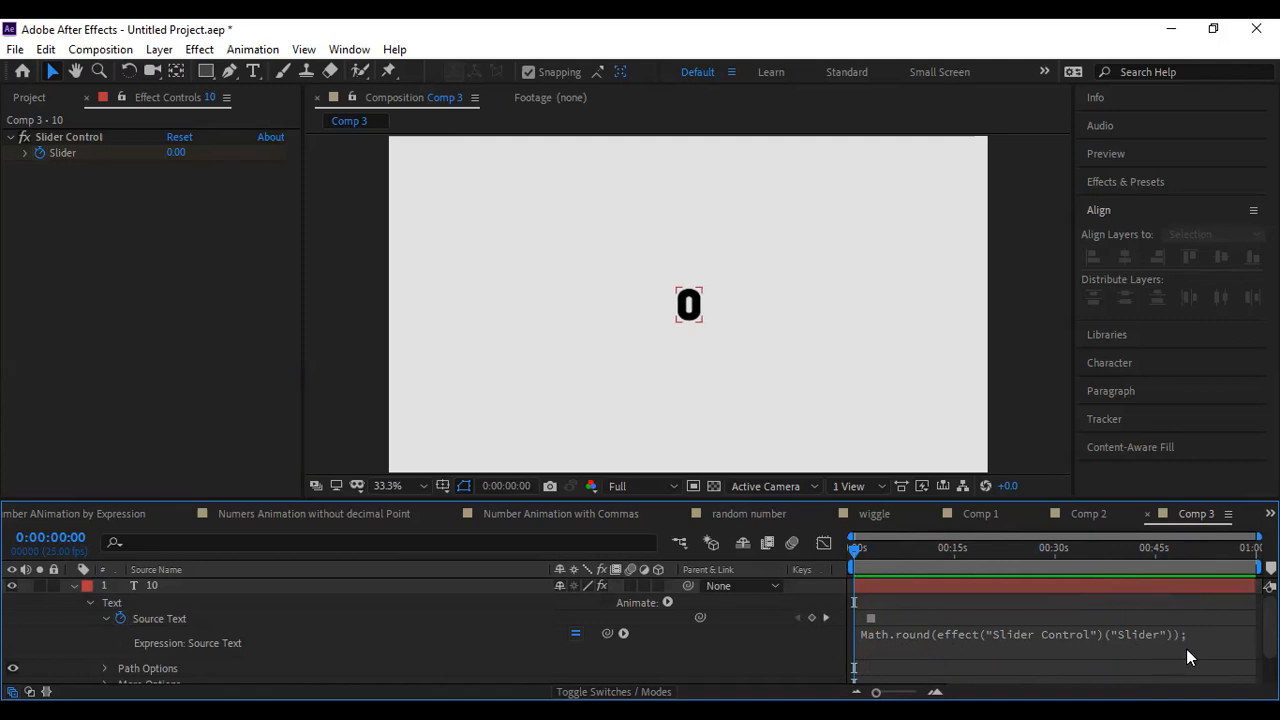
# Step: Scrub Comp 3 to 0:00:00:17, return to the start and preview the rounded number animation
pyautogui.moveTo(873, 560); pyautogui.dragTo(859, 587)
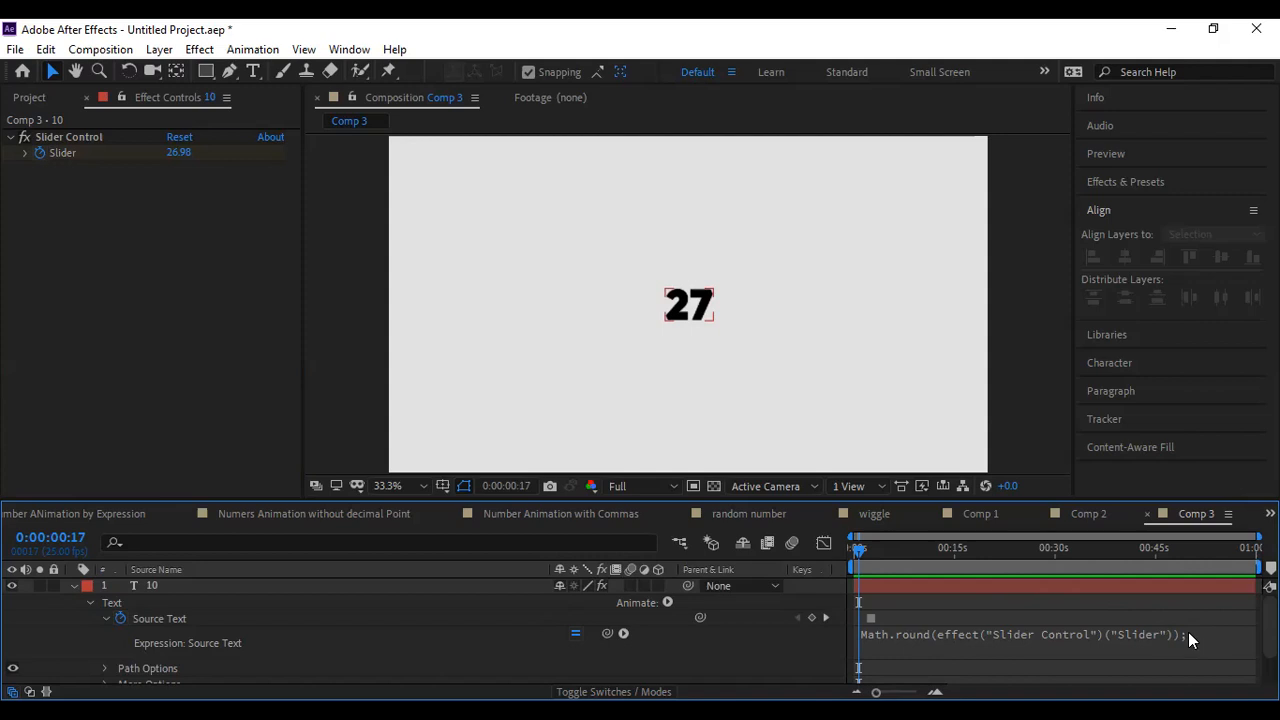
pyautogui.click(957, 615)
pyautogui.moveTo(862, 547); pyautogui.dragTo(733, 600)
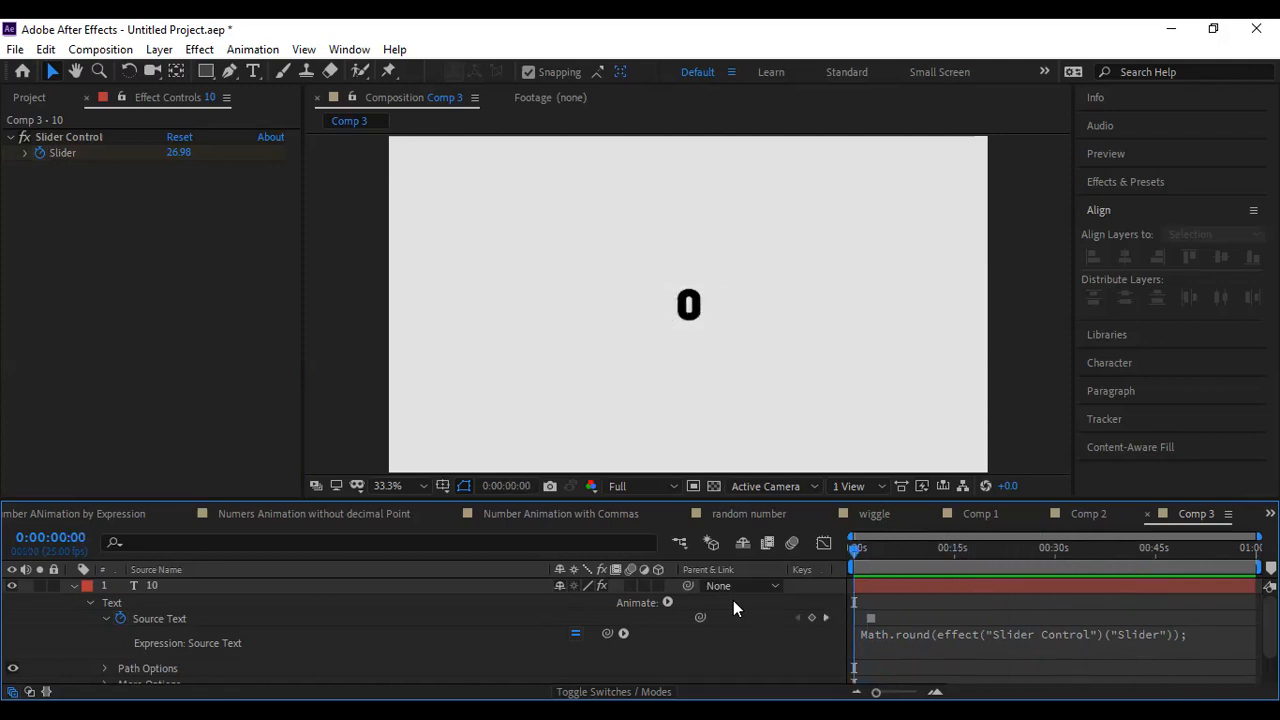
pyautogui.press('space')
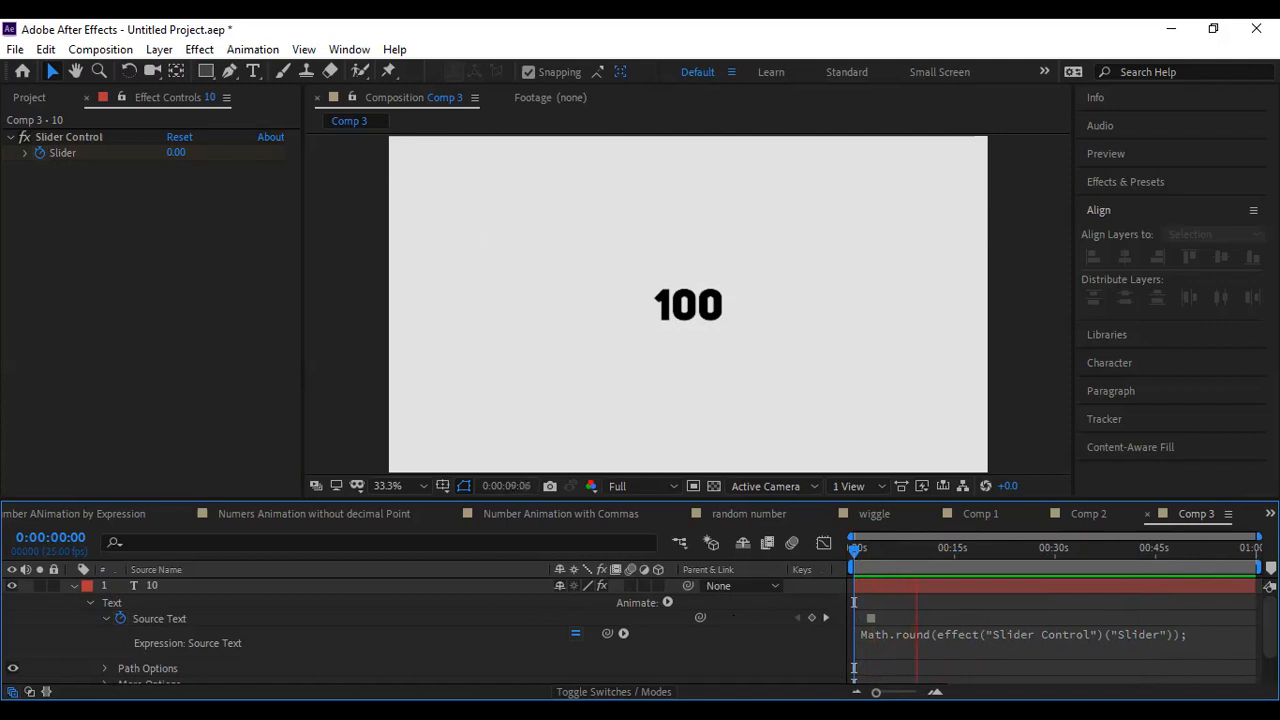
# Step: In Comp 2, insert Math.round() before the effect reference in the Source Text expression
pyautogui.click(1085, 514)
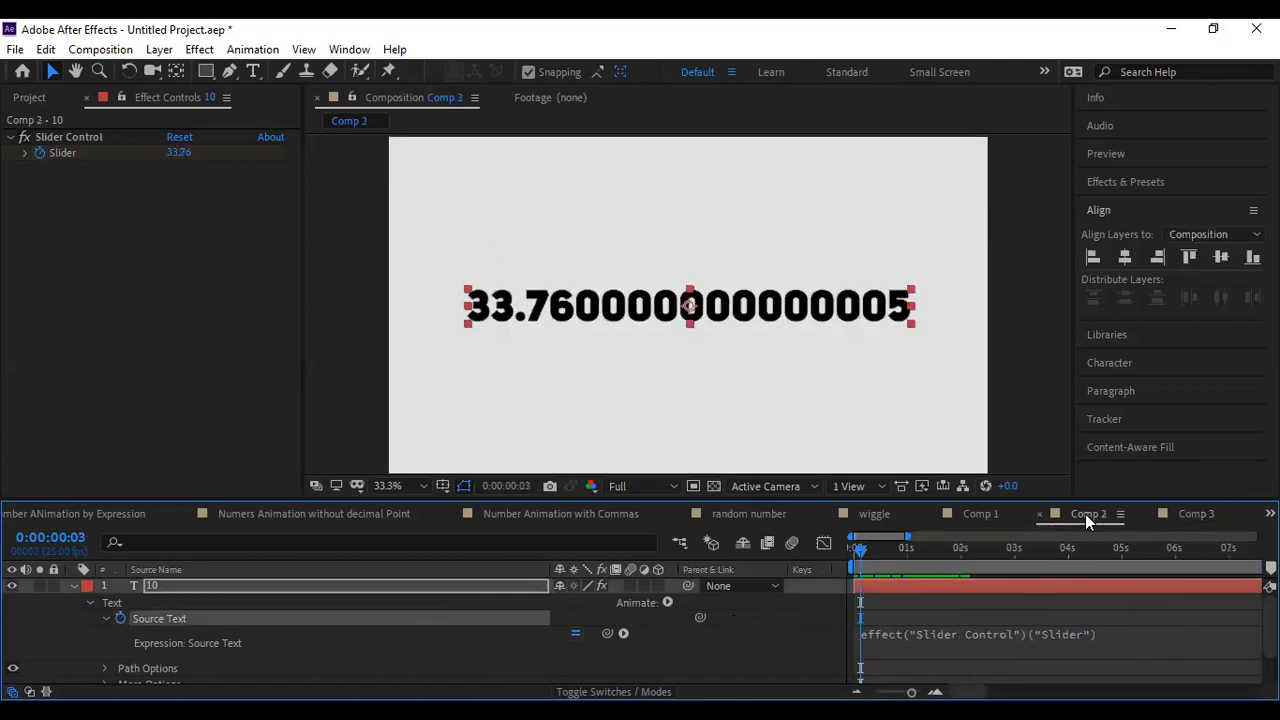
pyautogui.click(862, 641)
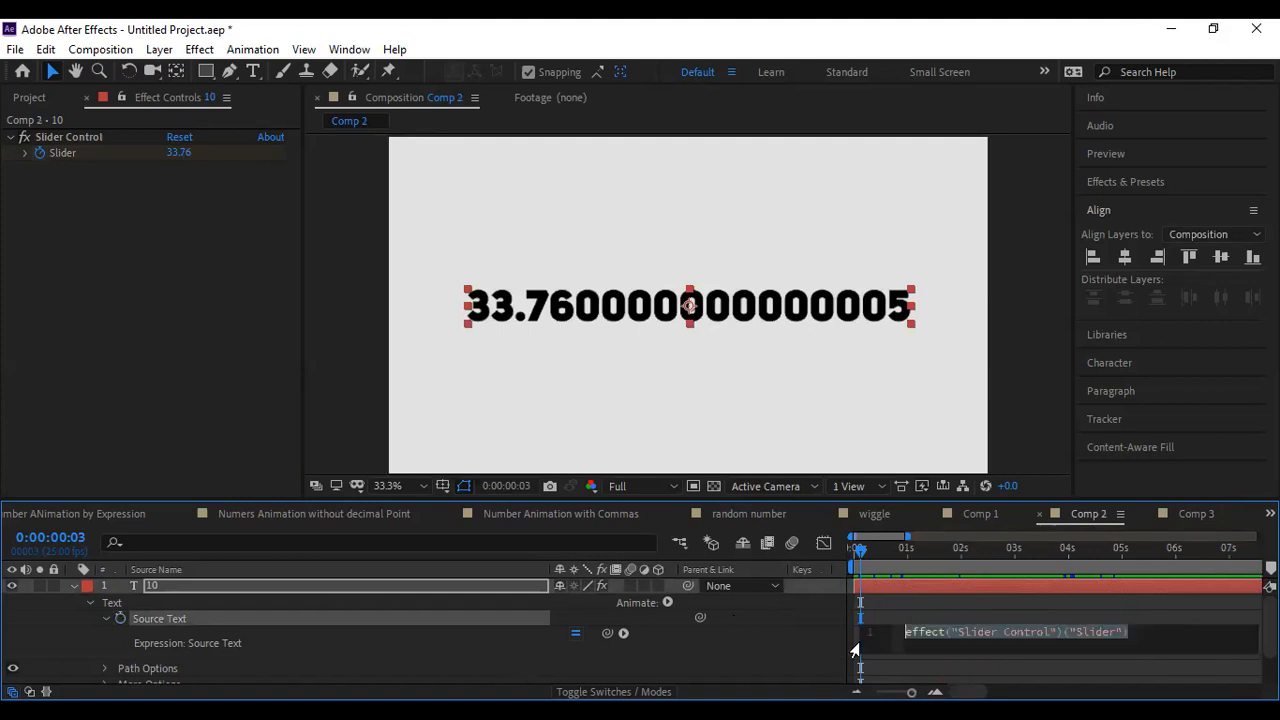
pyautogui.click(906, 632)
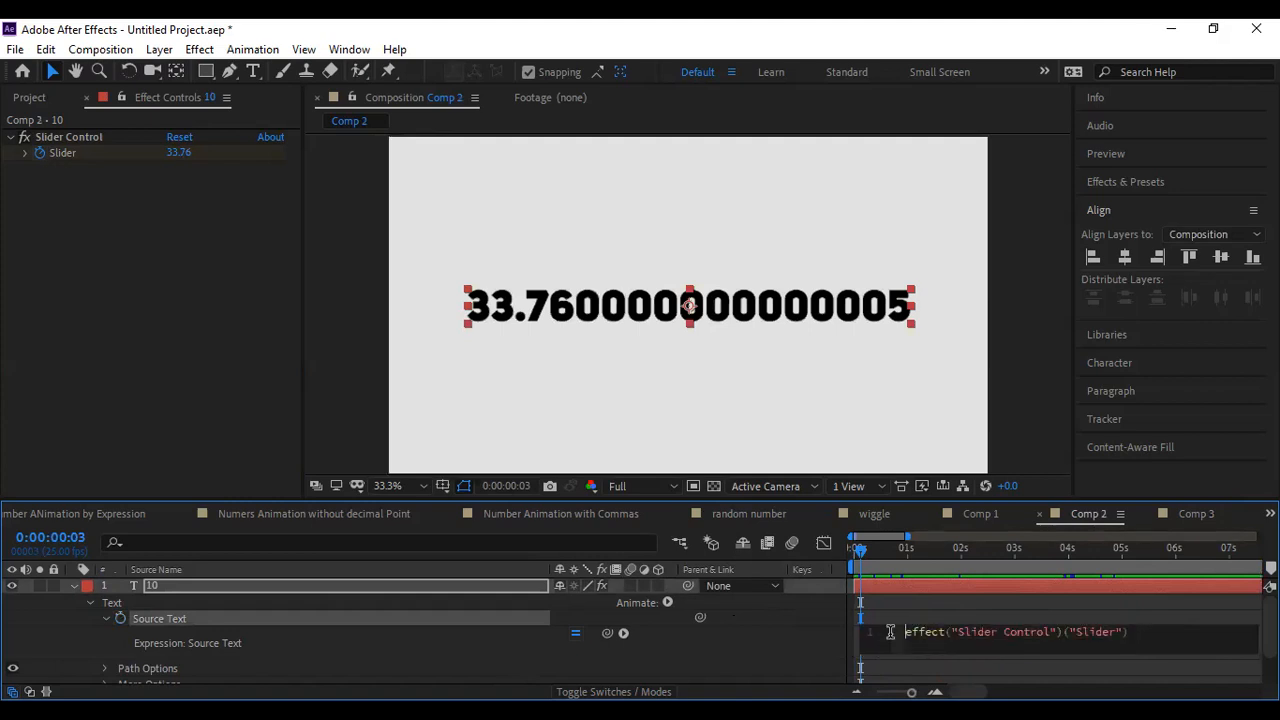
pyautogui.write('Mat')
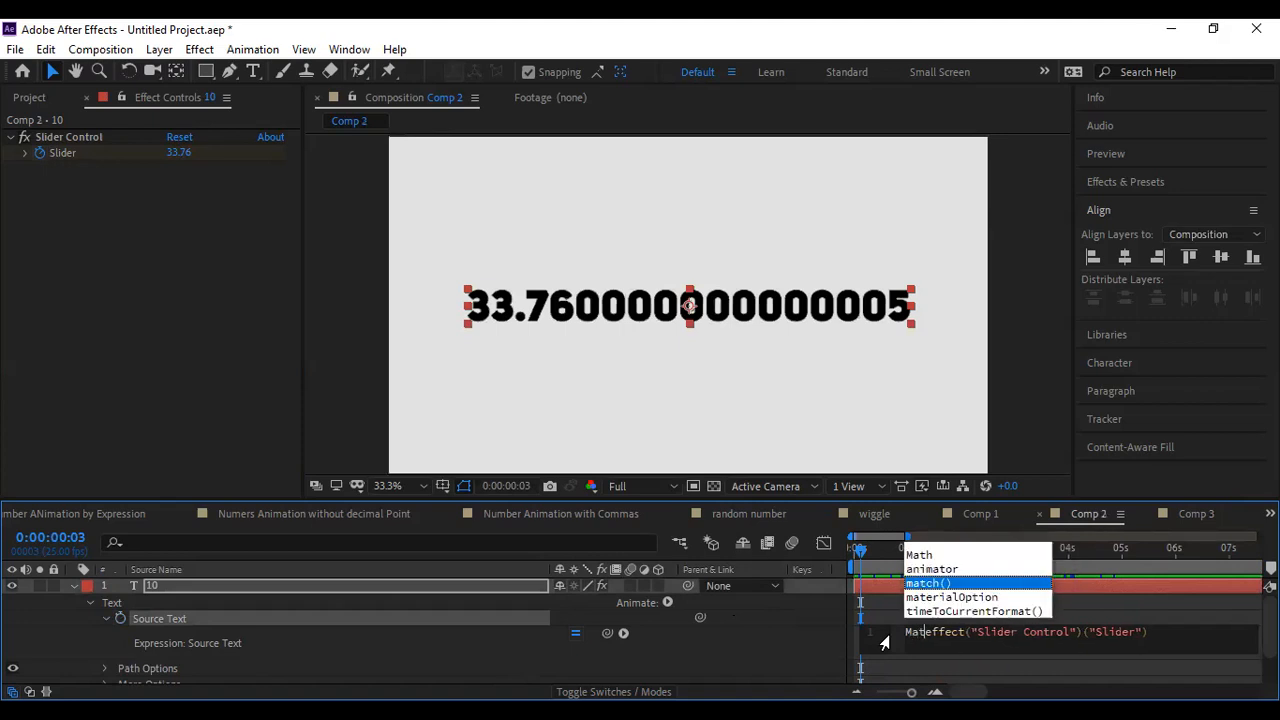
pyautogui.press('Up')
pyautogui.press('Up')
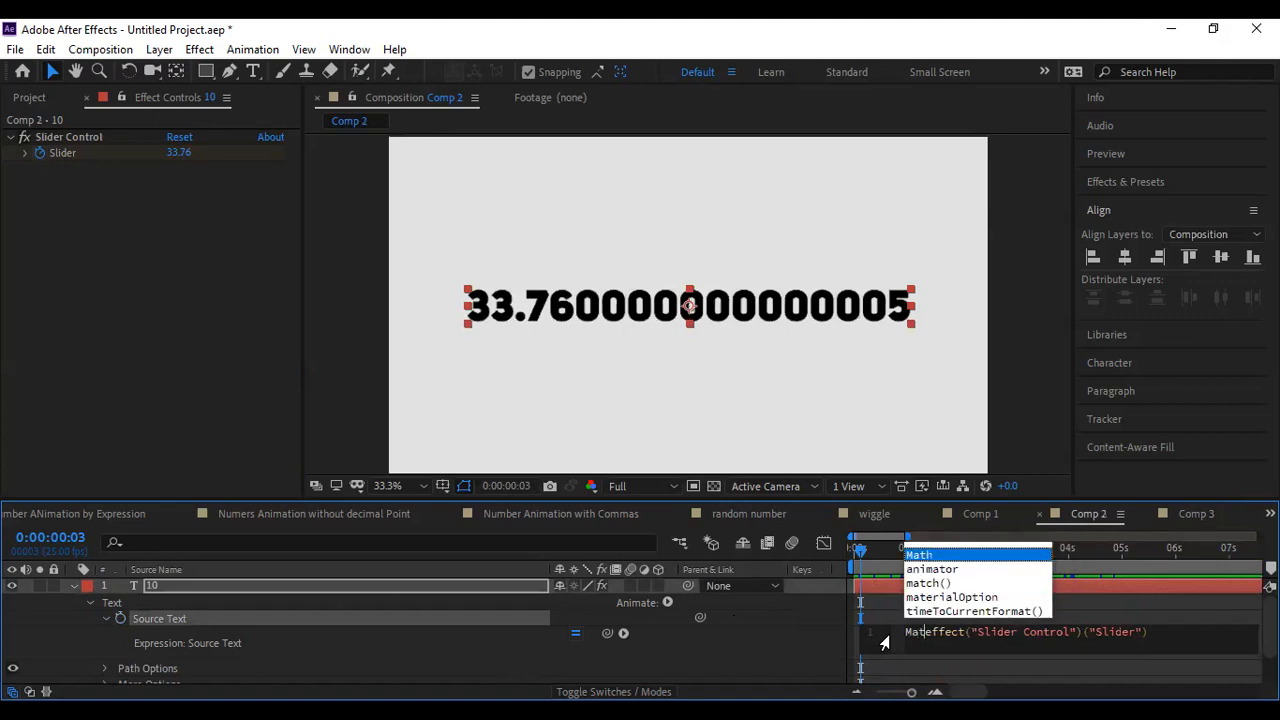
pyautogui.press('Return')
pyautogui.write('.')
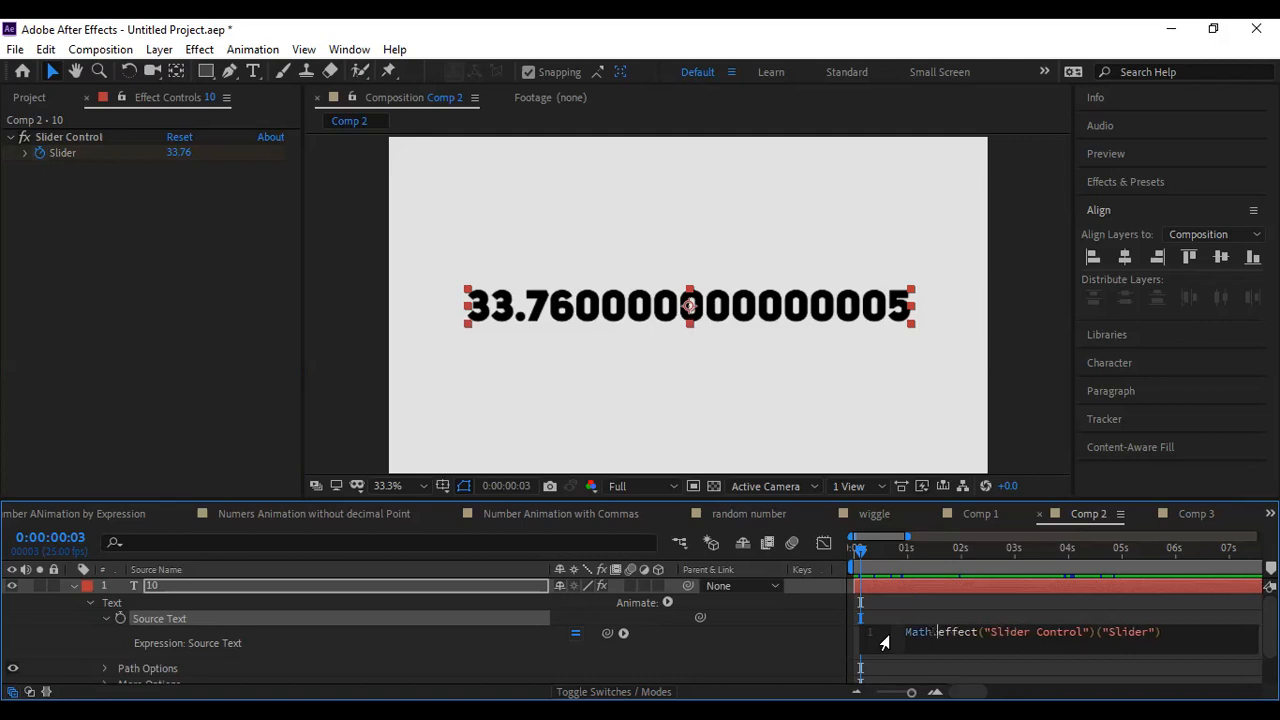
pyautogui.write('rou')
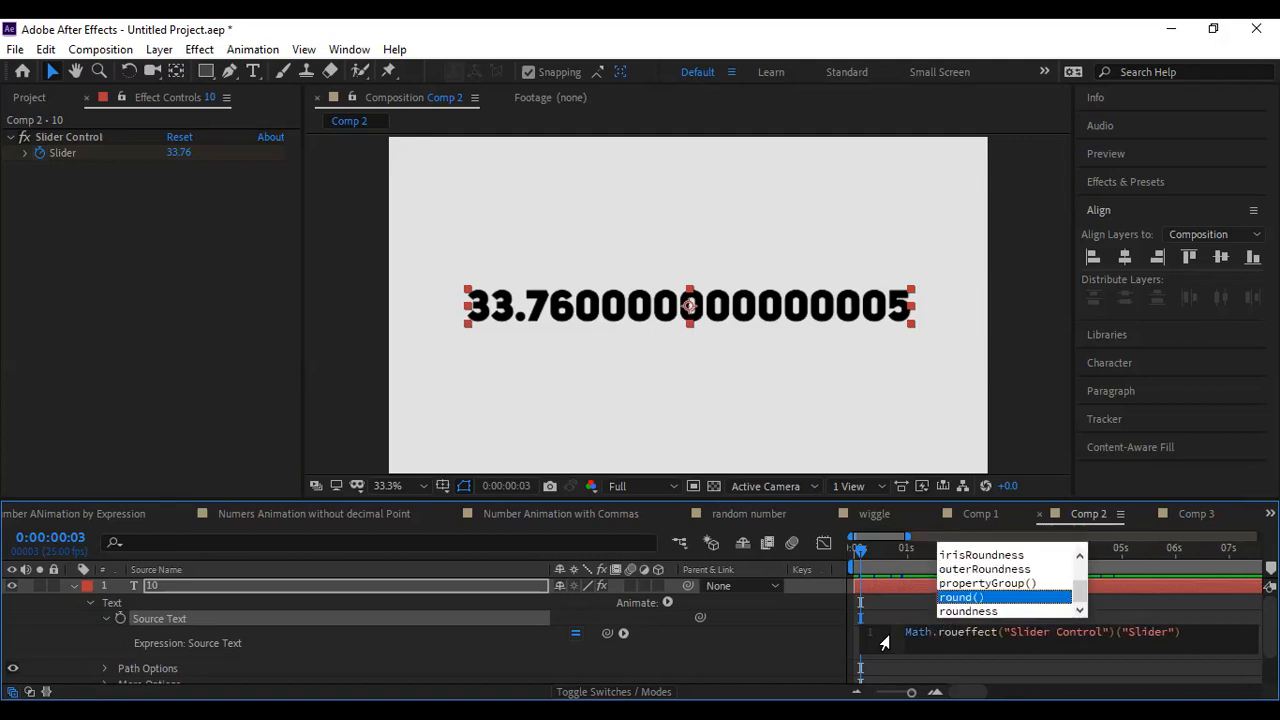
pyautogui.press('Return')
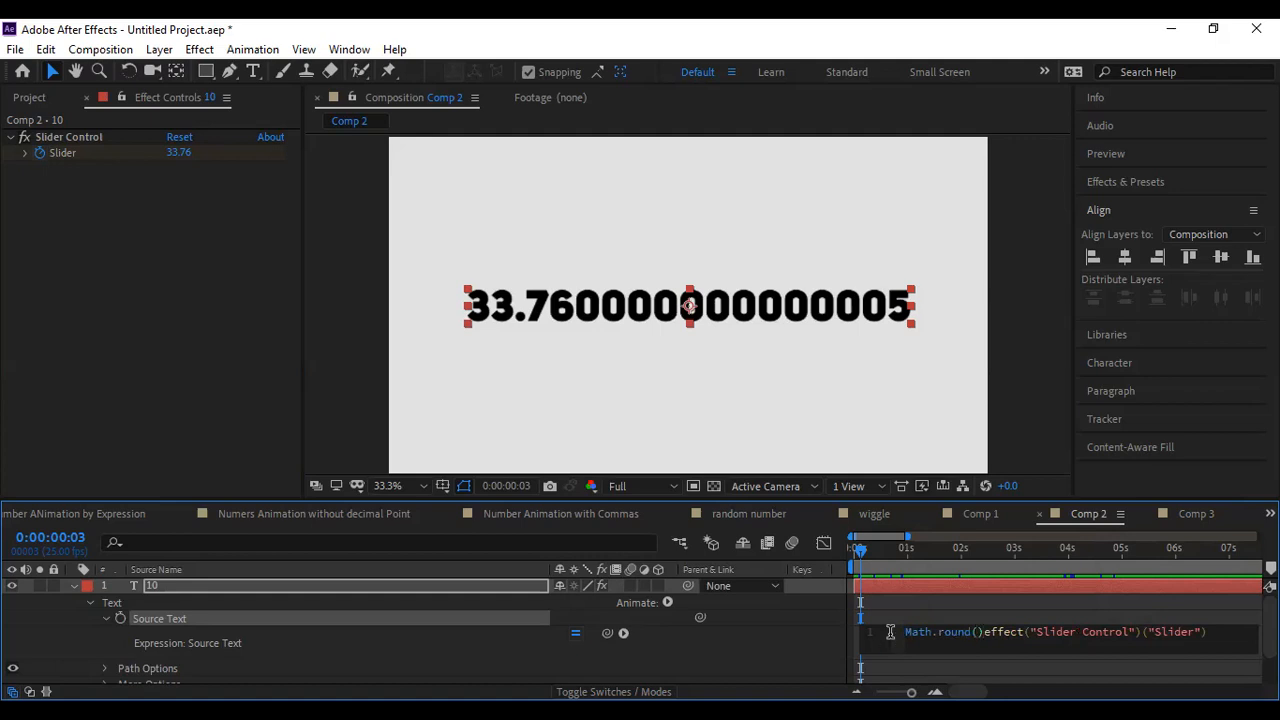
# Step: Complete Comp 2's Source Text expression as Math.round(effect("Slider Control")("Slider")); and preview from the start
pyautogui.press('BackSpace')
pyautogui.press('End')
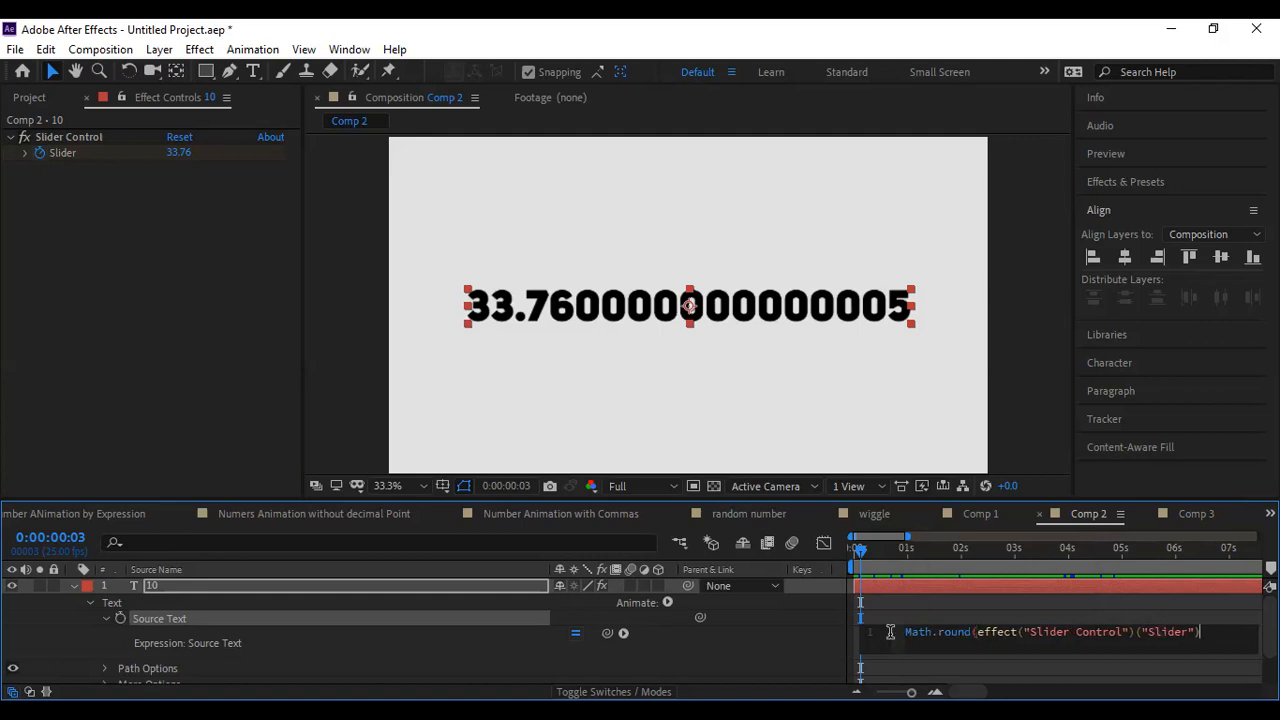
pyautogui.write(');')
pyautogui.moveTo(861, 553); pyautogui.dragTo(746, 559)
pyautogui.press('space')
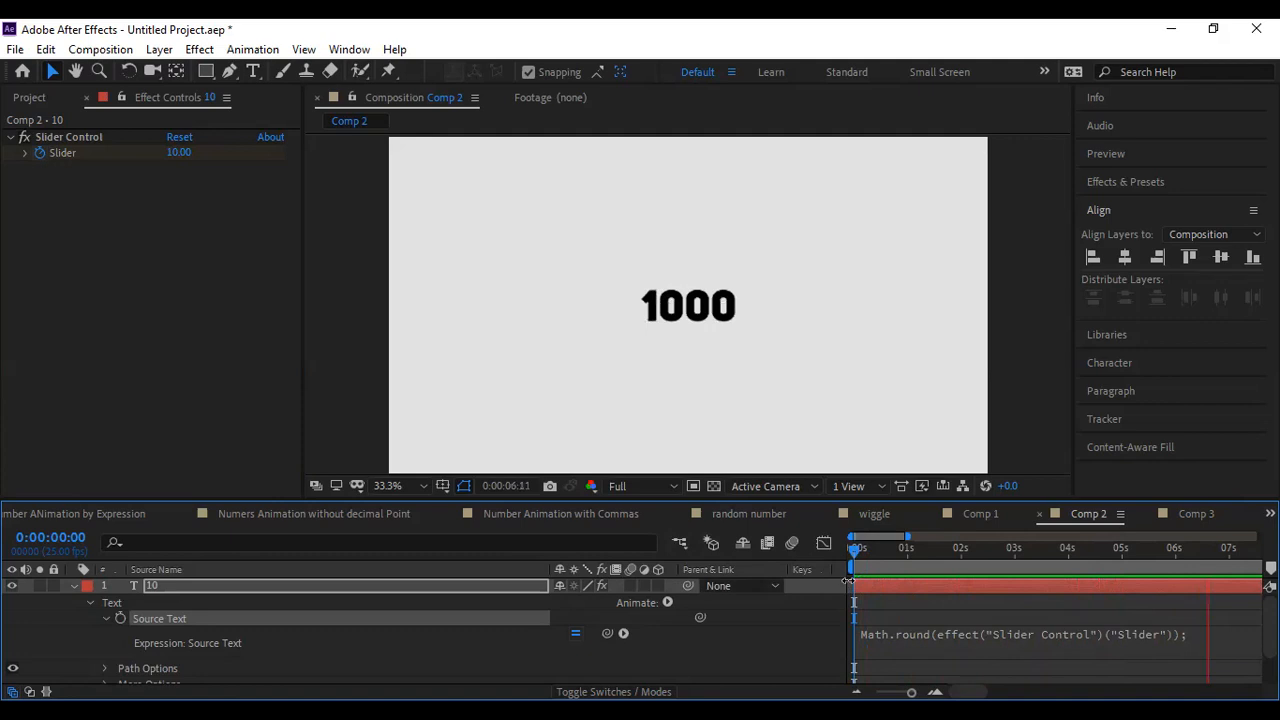
# Step: Return to the start of Comp 2, preview the rounded numbers again and move the current time to 0:00:01:10
pyautogui.press('space')
pyautogui.moveTo(850, 562)
pyautogui.mouseDown()
pyautogui.moveTo(1181, 563)
pyautogui.moveTo(834, 596)
pyautogui.moveTo(857, 580)
pyautogui.mouseUp()
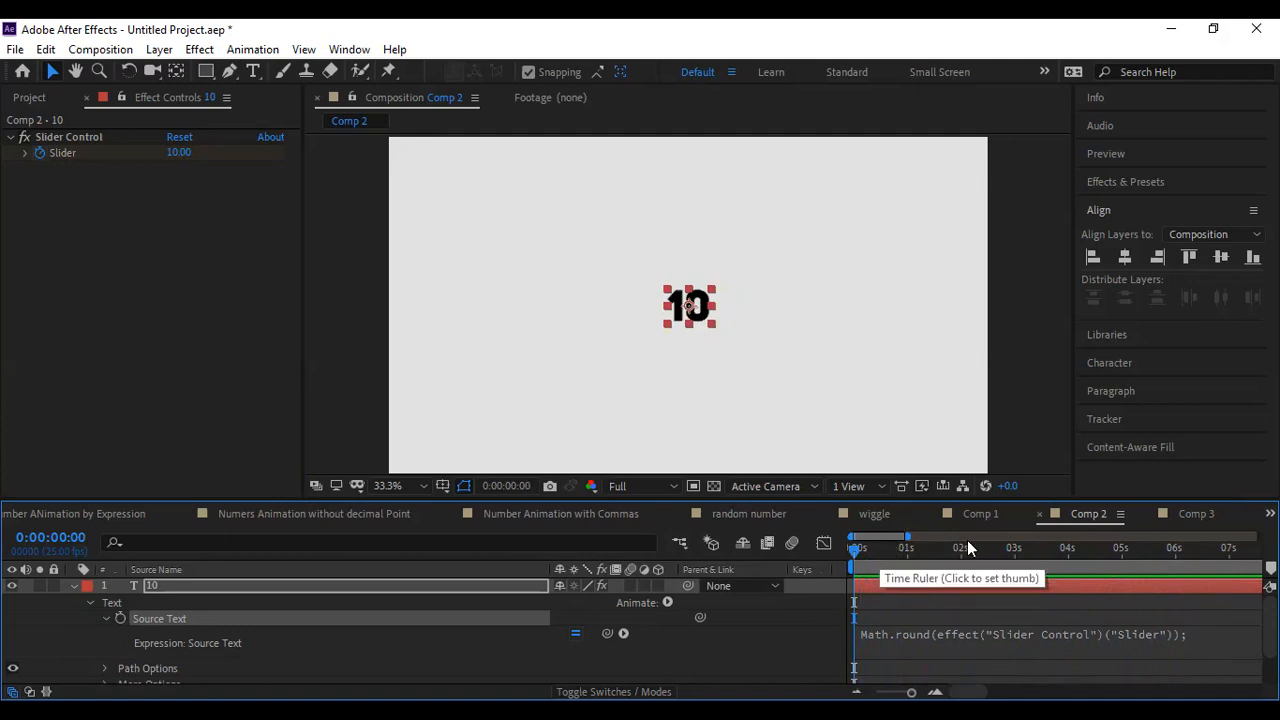
pyautogui.click(988, 514)
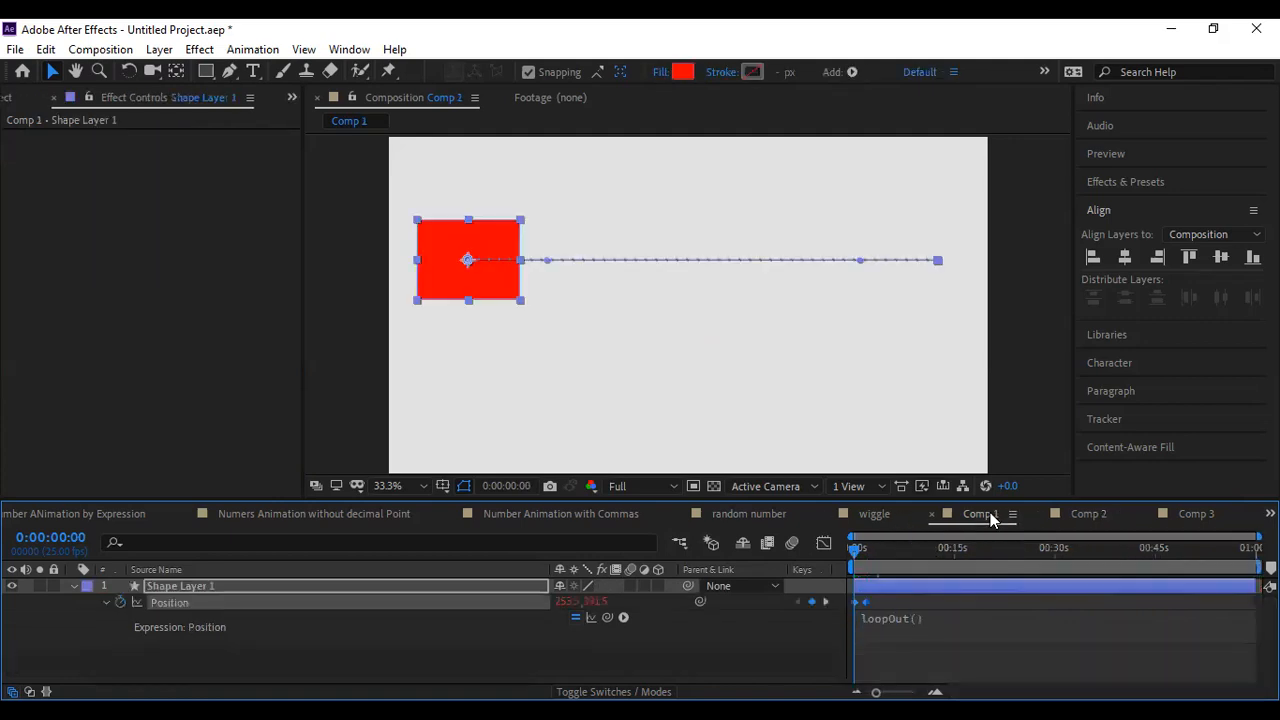
pyautogui.click(1087, 514)
pyautogui.press('space')
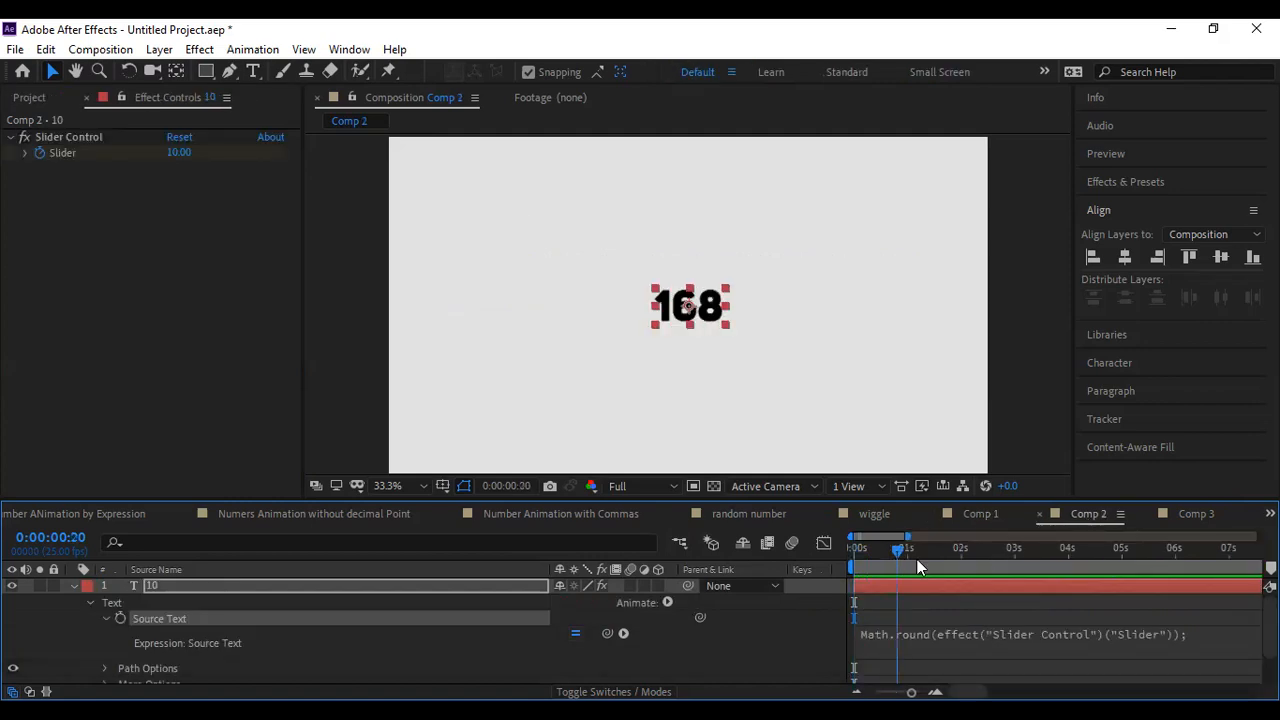
pyautogui.moveTo(930, 561)
pyautogui.mouseDown()
pyautogui.moveTo(872, 570)
pyautogui.moveTo(928, 580)
pyautogui.mouseUp()
# Step: Remove Math.round and the closing parenthesis with semicolon from Comp 2's Source Text expression, and move the current time to the start
pyautogui.click(937, 640)
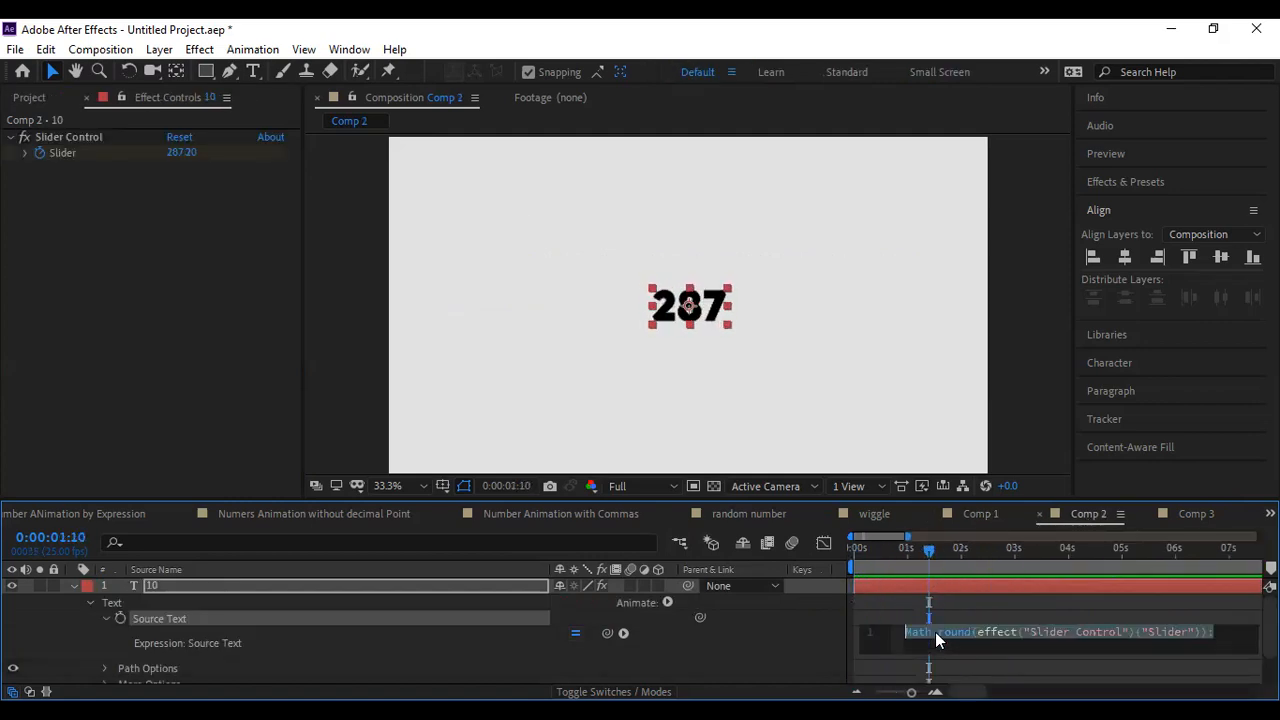
pyautogui.click(937, 633)
pyautogui.moveTo(972, 632); pyautogui.dragTo(754, 629)
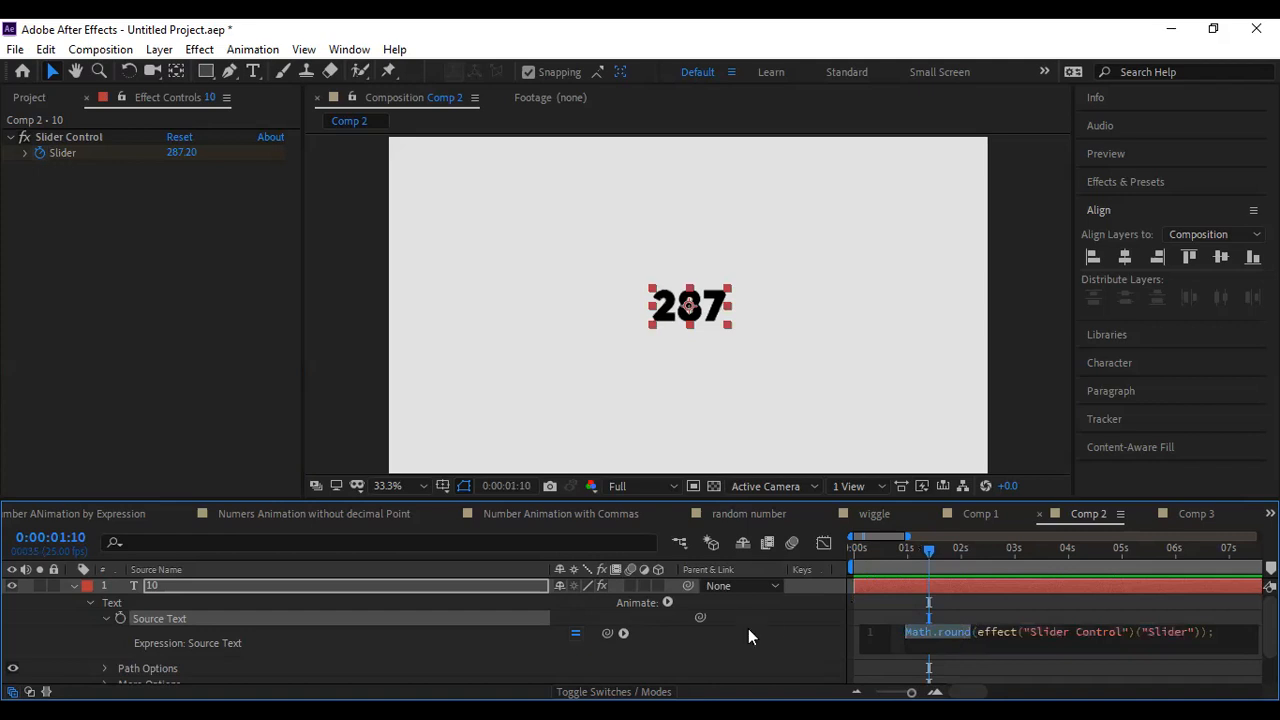
pyautogui.press('BackSpace')
pyautogui.moveTo(1134, 632); pyautogui.dragTo(1223, 634)
pyautogui.press('BackSpace')
pyautogui.click(855, 549)
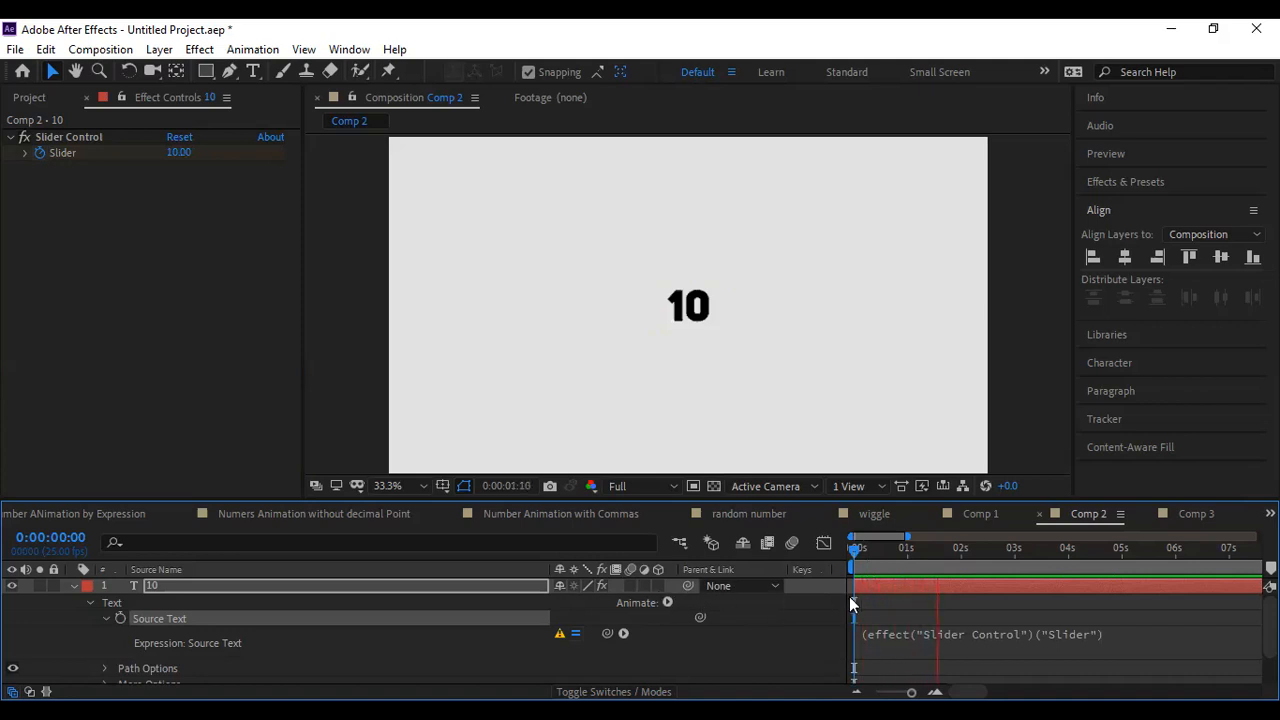
# Step: Delete the leftover opening parenthesis so the Source Text expression reads effect("Slider Control")("Slider")
pyautogui.click(861, 640)
pyautogui.click(909, 619)
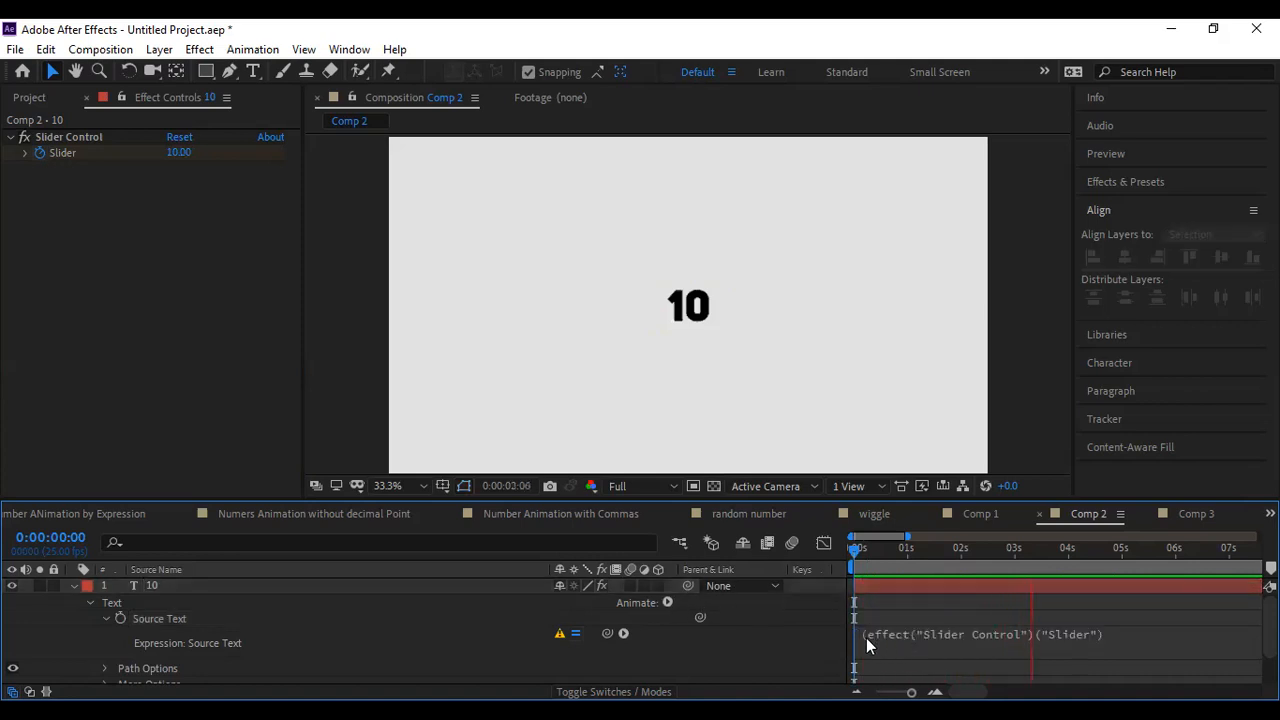
pyautogui.click(859, 643)
pyautogui.click(911, 631)
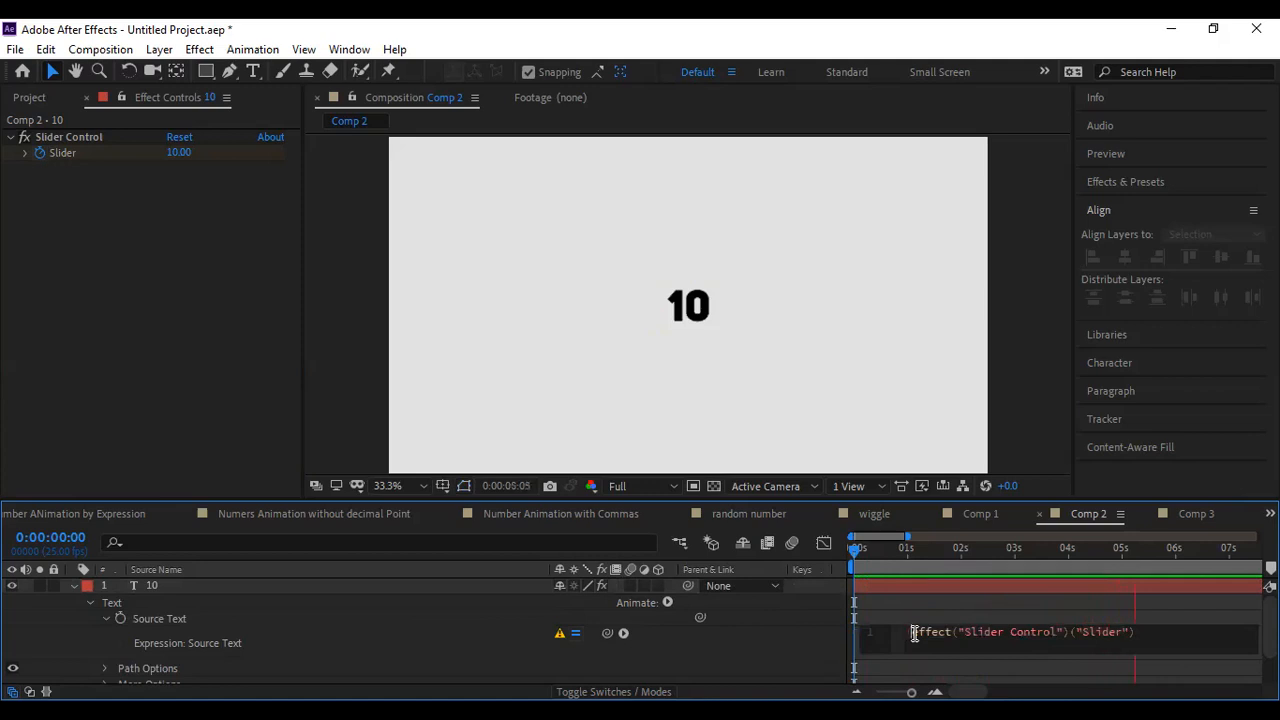
pyautogui.moveTo(911, 632); pyautogui.dragTo(905, 639)
pyautogui.click(906, 638)
pyautogui.press('BackSpace')
pyautogui.click(669, 610)
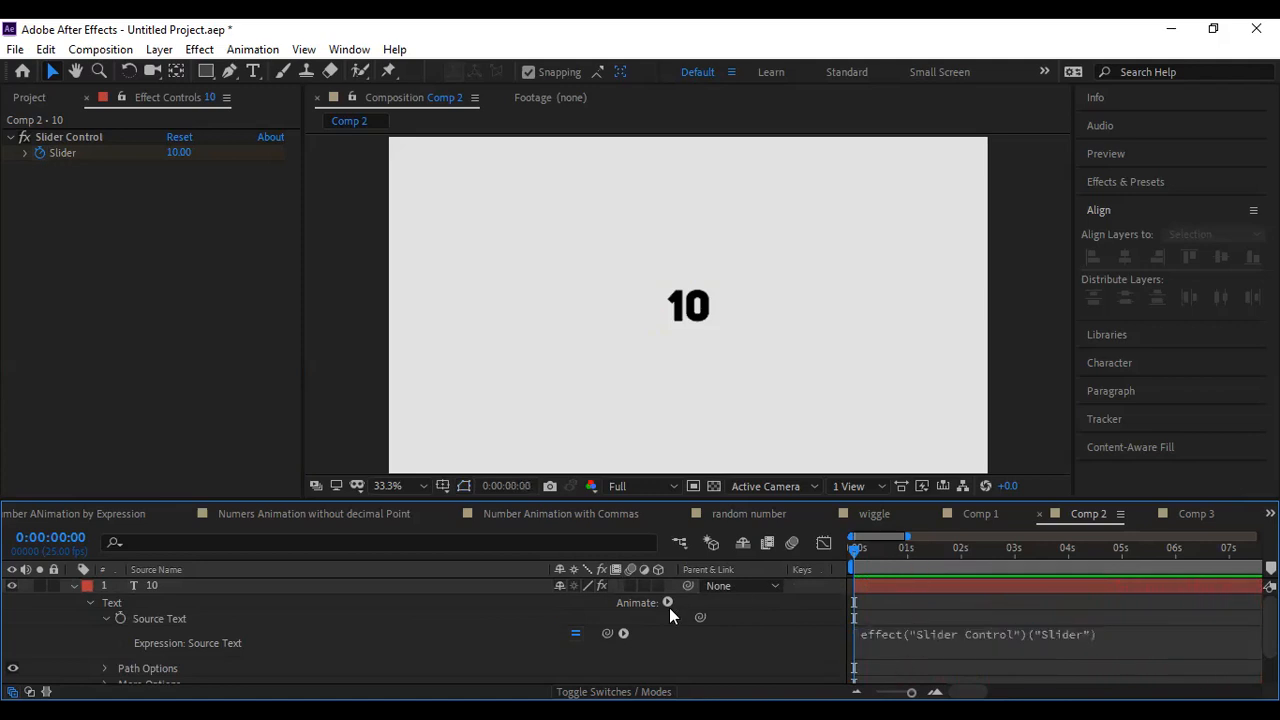
# Step: Preview Comp 2's unrounded number animation from the start and scrub to 0:00:01:13
pyautogui.moveTo(931, 549); pyautogui.dragTo(789, 583)
pyautogui.press('space')
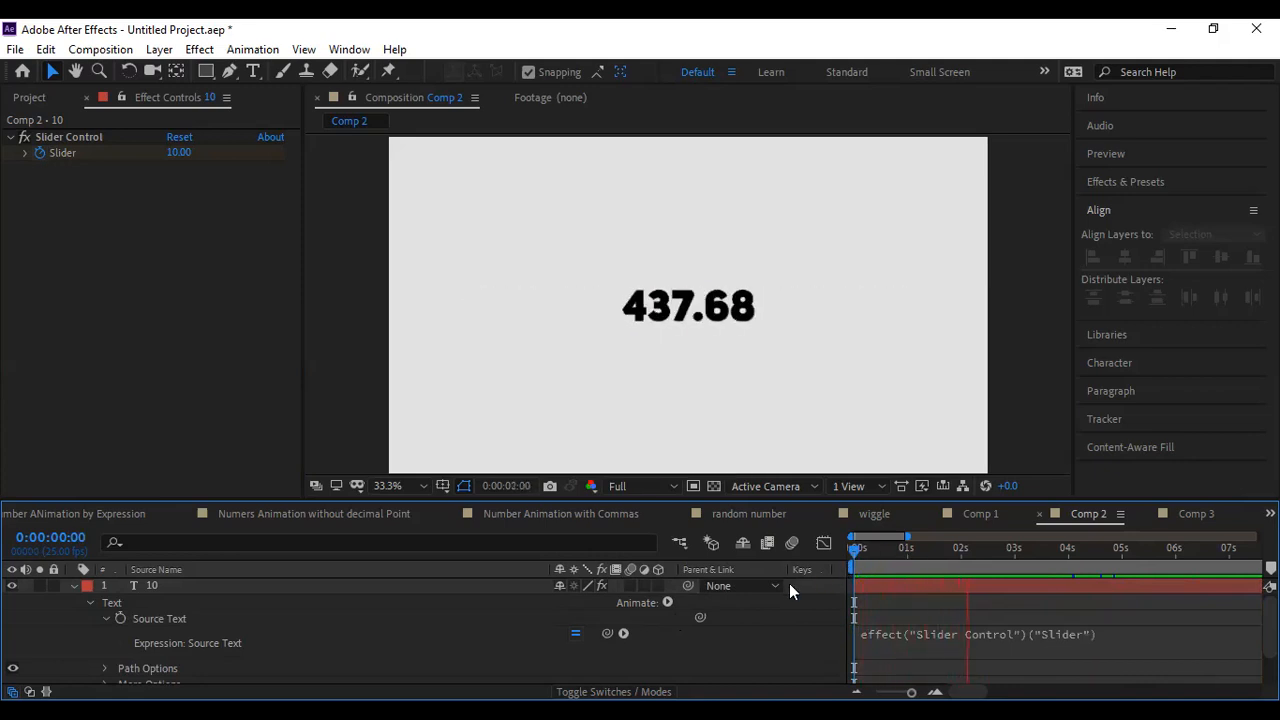
pyautogui.moveTo(898, 554); pyautogui.dragTo(935, 564)
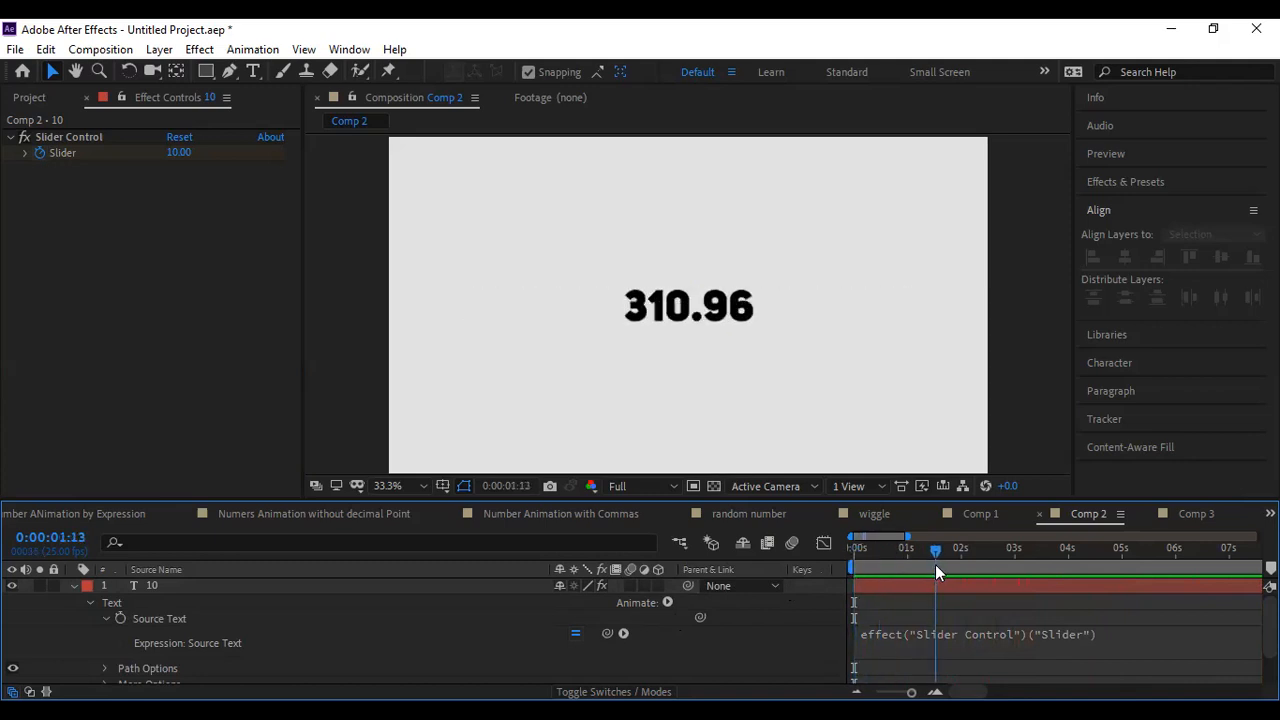
# Step: Switch to Comp 3, preview its rounded number animation and return to the first frame
pyautogui.click(1196, 514)
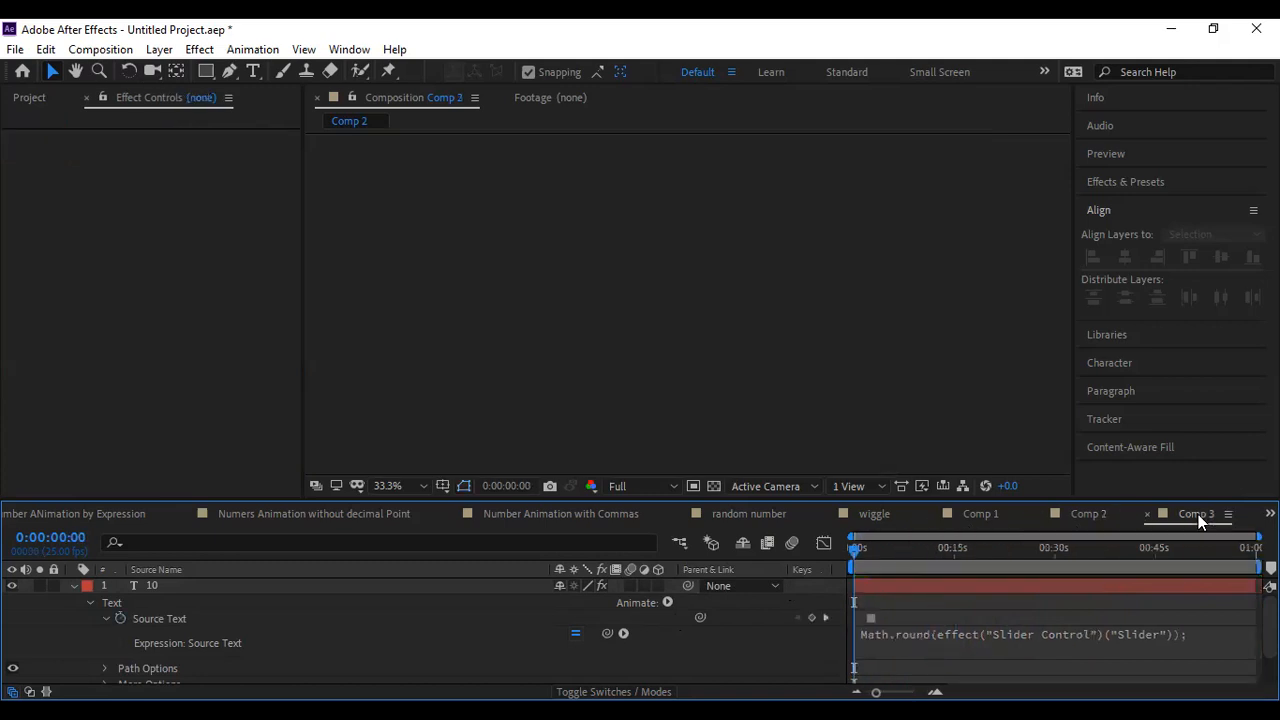
pyautogui.moveTo(883, 553); pyautogui.dragTo(853, 561)
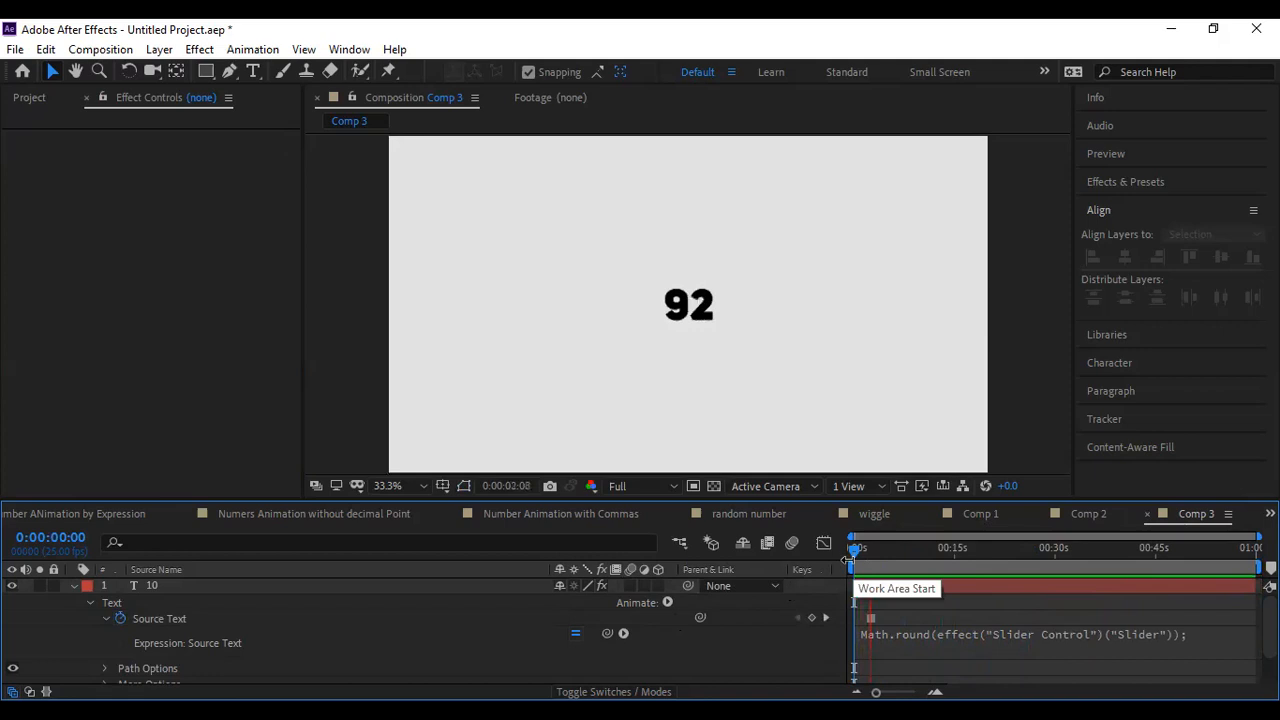
pyautogui.press('space')
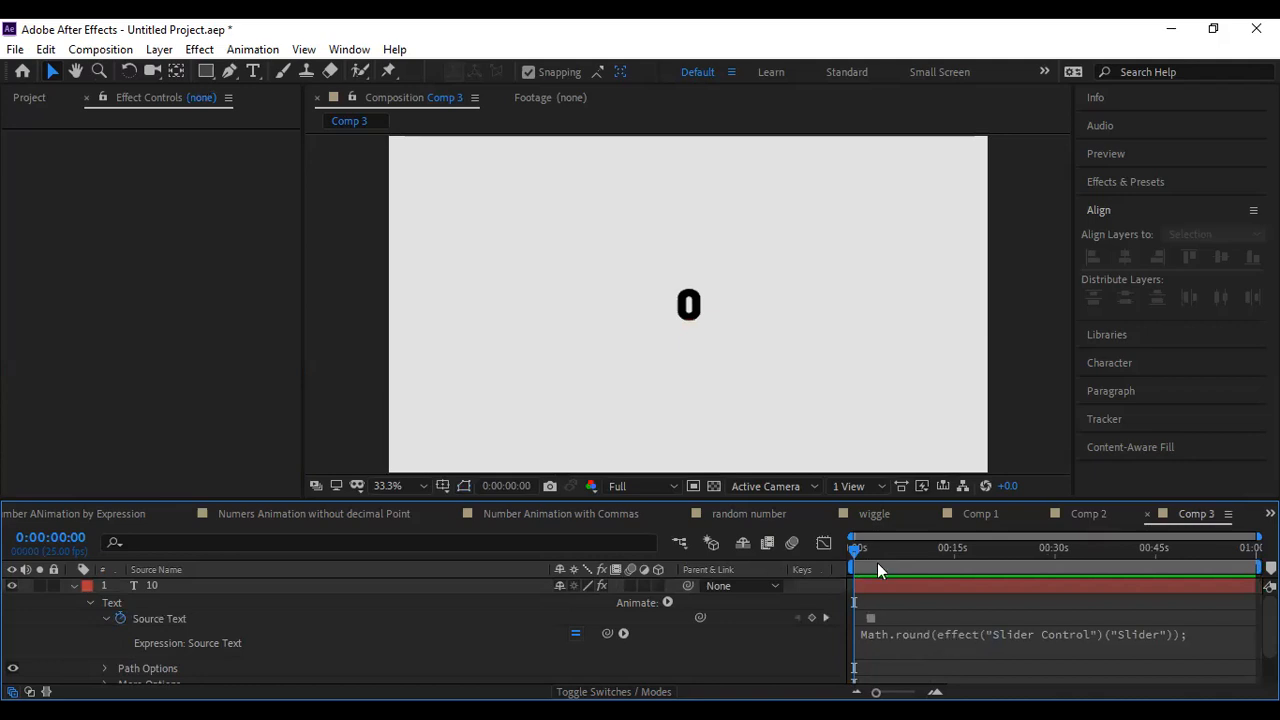
pyautogui.moveTo(866, 551); pyautogui.dragTo(842, 561)
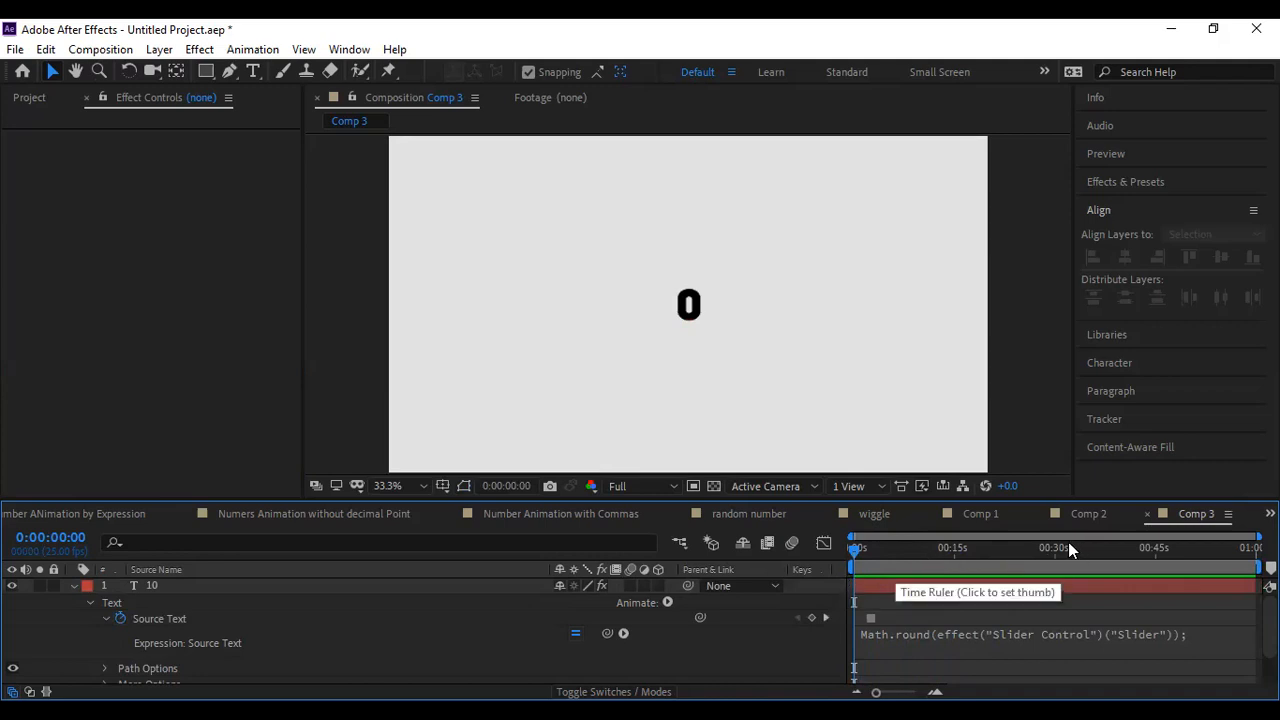
# Step: Review Comp 2's unrounded numbers at the start and at 0:00:00:09, return to the start and reopen Comp 3
pyautogui.click(1088, 517)
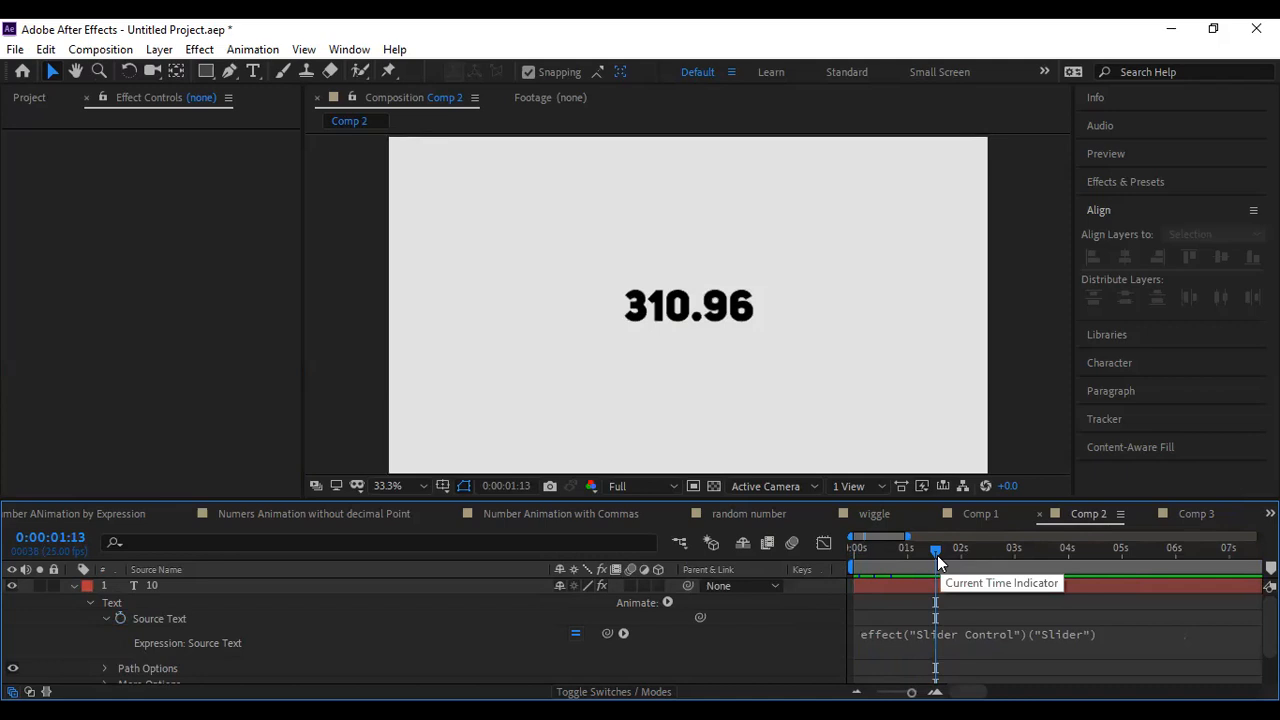
pyautogui.click(978, 515)
pyautogui.click(1088, 515)
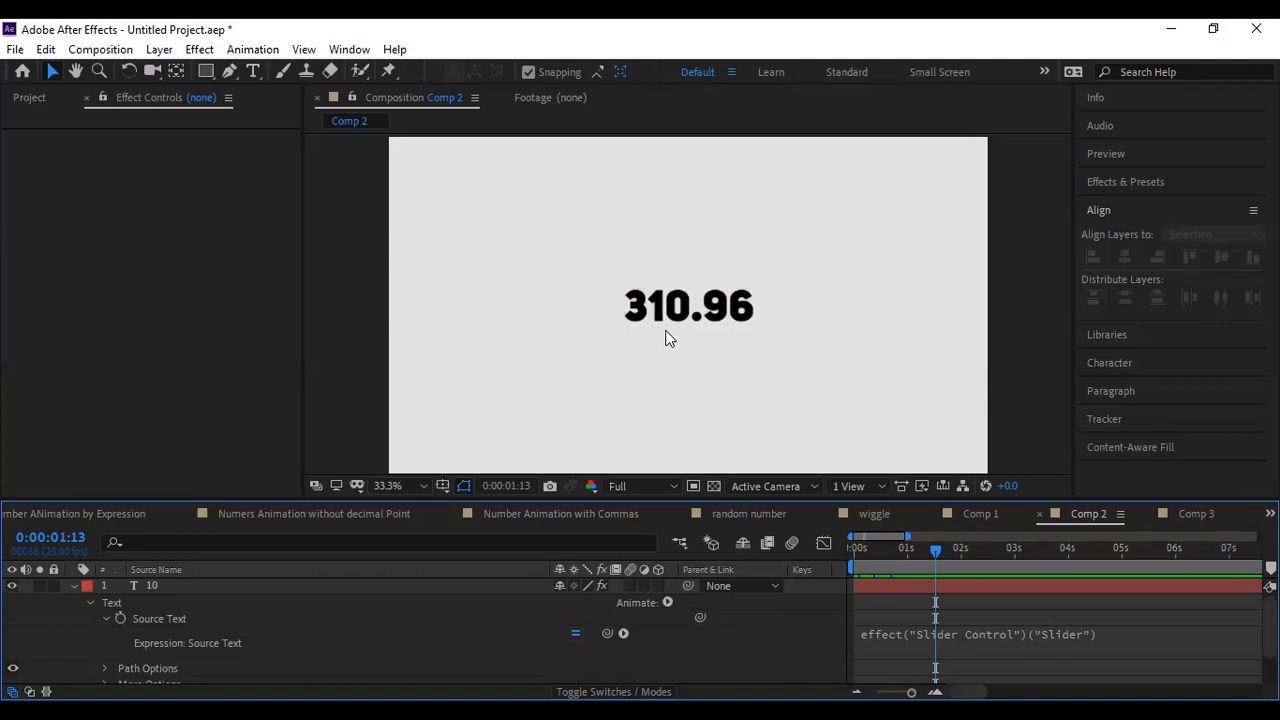
pyautogui.moveTo(935, 550); pyautogui.dragTo(851, 560)
pyautogui.click(856, 630)
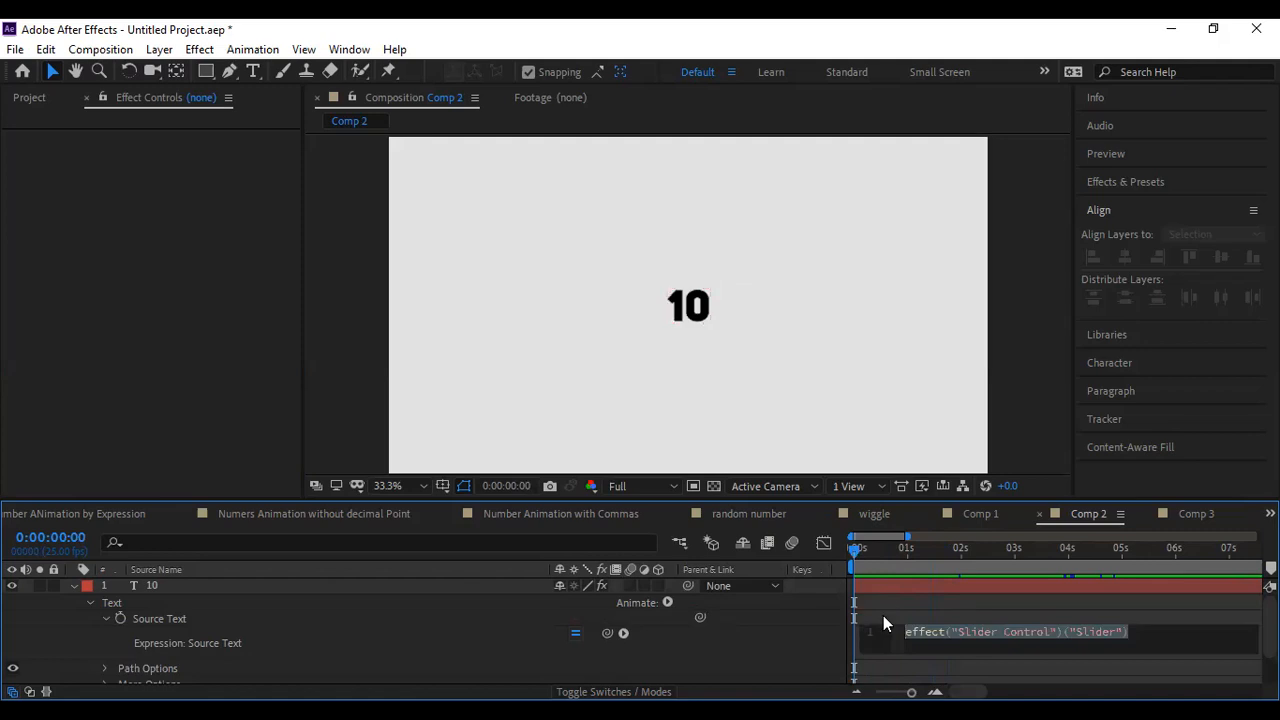
pyautogui.click(874, 553)
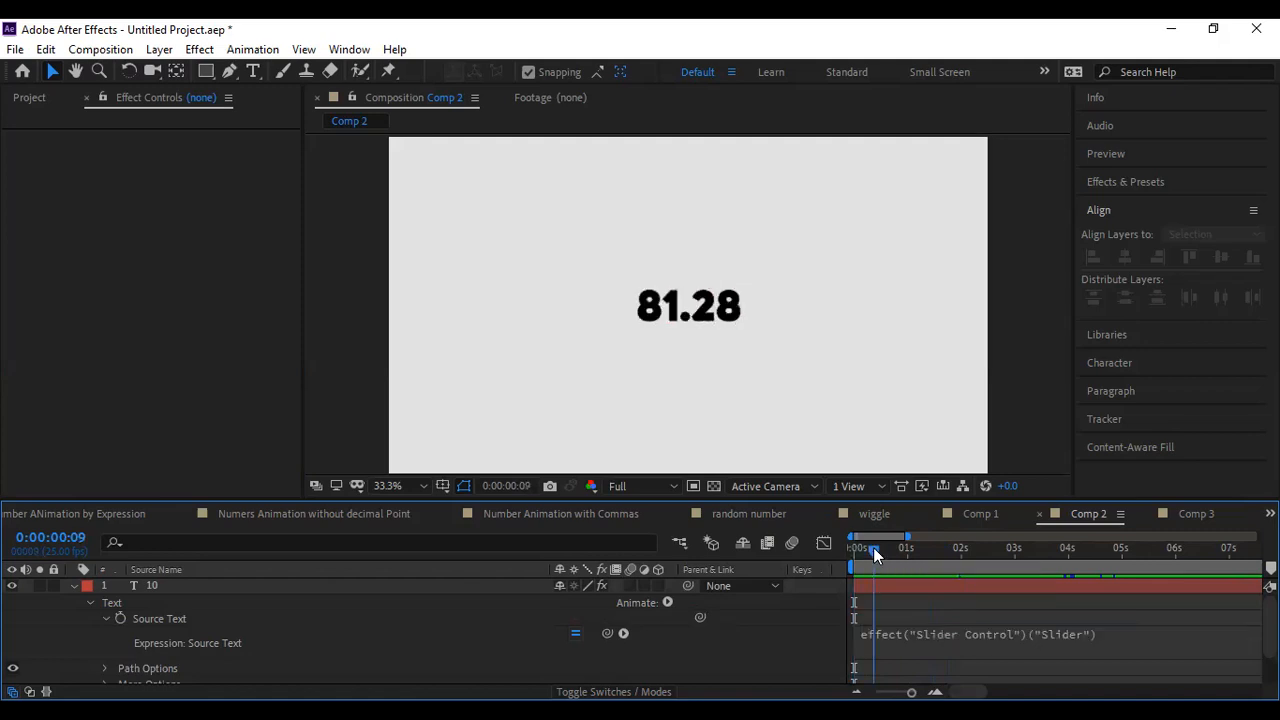
pyautogui.moveTo(874, 555); pyautogui.dragTo(840, 565)
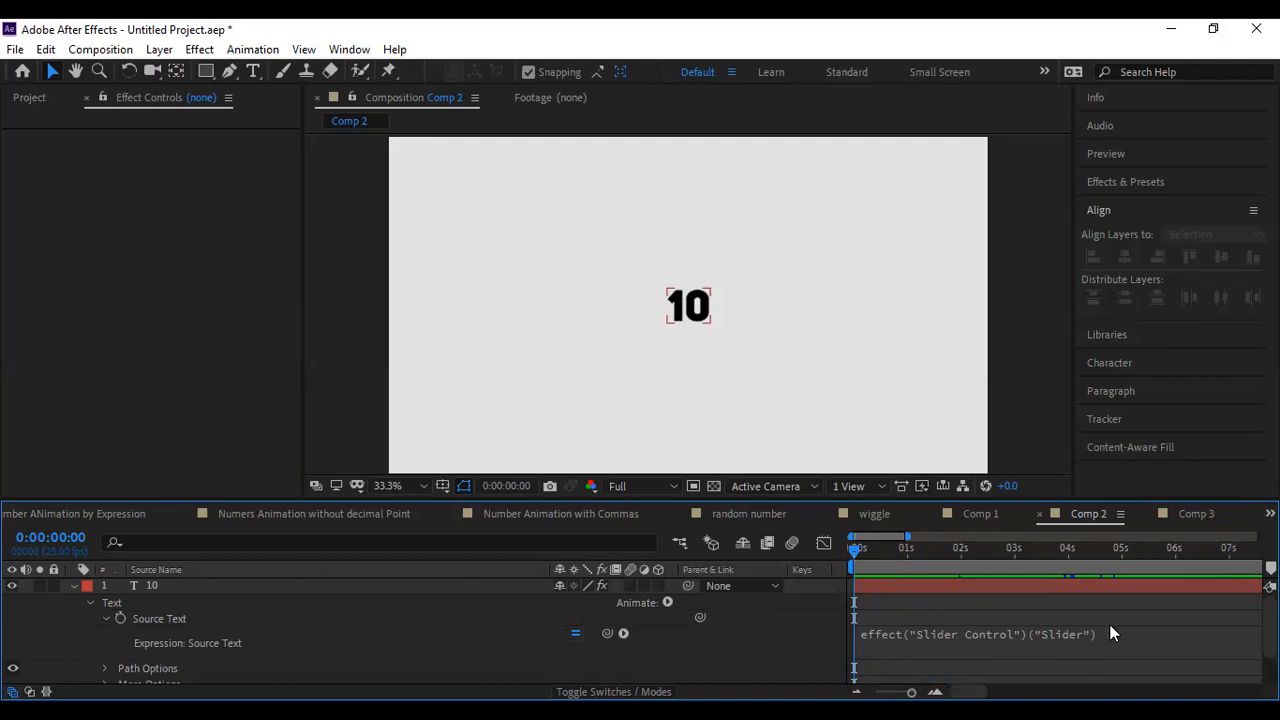
pyautogui.click(1190, 517)
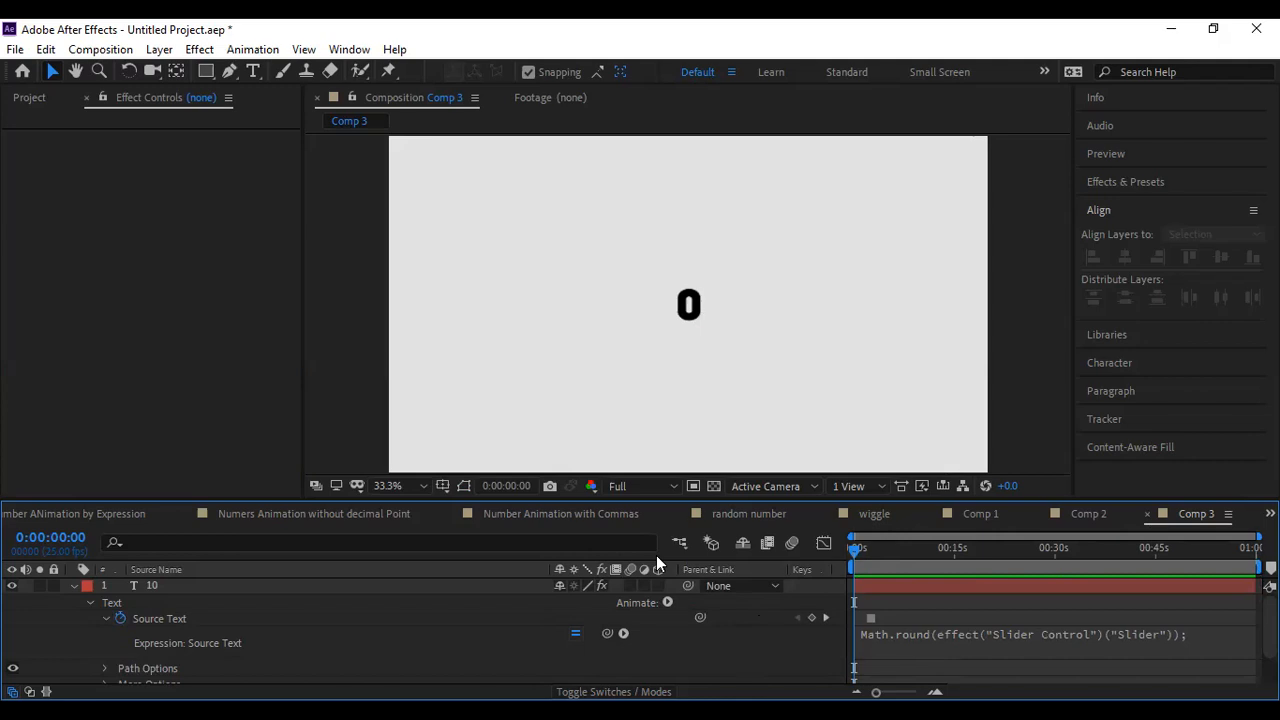
# Step: Switch to the Notepad notes and review the plain Slider Control and Math.round expression lines
pyautogui.hotkey('alt', 'Tab')
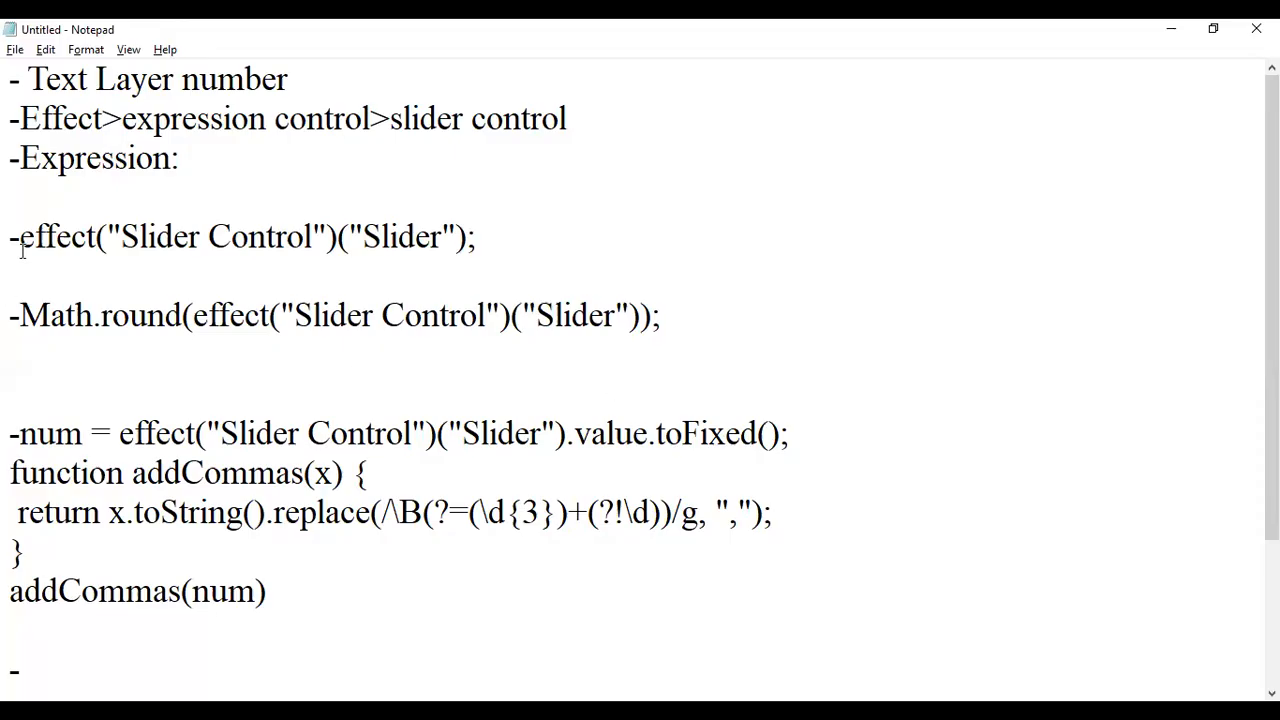
pyautogui.moveTo(34, 240); pyautogui.dragTo(818, 242)
pyautogui.moveTo(259, 322); pyautogui.dragTo(279, 321)
pyautogui.click(277, 321)
# Step: Examine the Slider Control reference in the addCommas expression and select the block from num = through addCommas(num)
pyautogui.moveTo(19, 434); pyautogui.dragTo(285, 597)
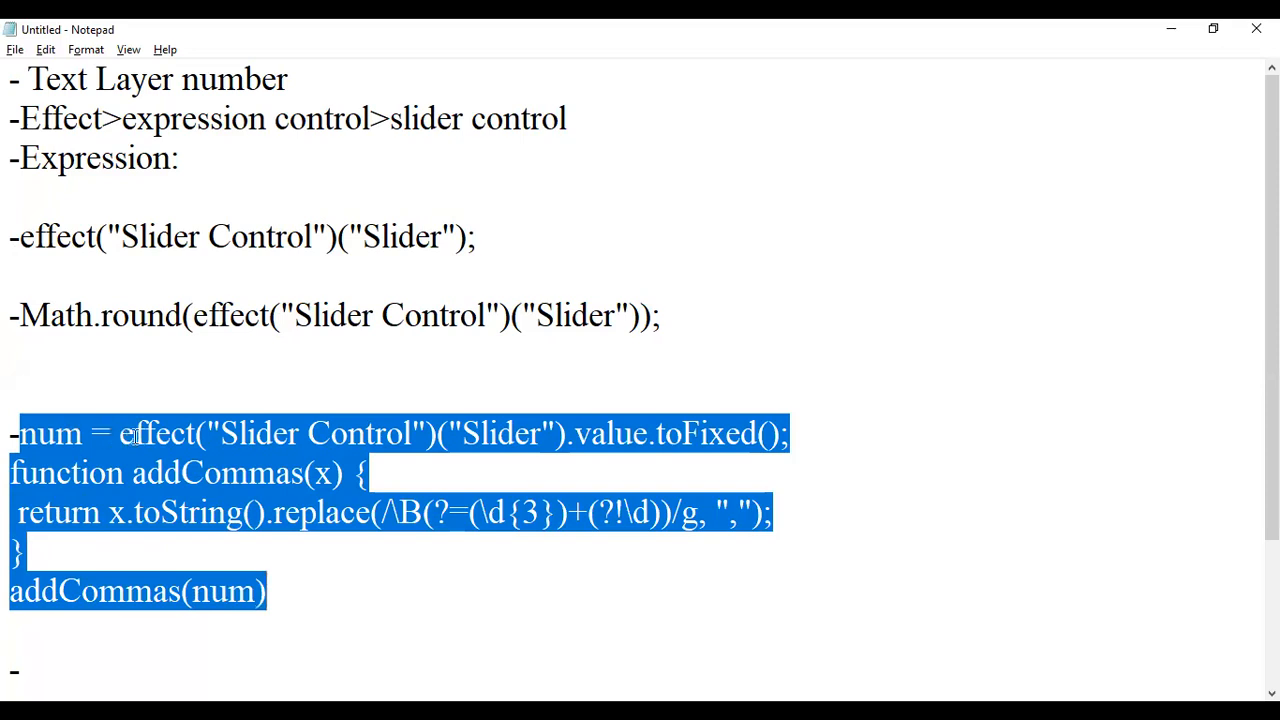
pyautogui.moveTo(207, 433); pyautogui.dragTo(428, 433)
pyautogui.moveTo(567, 437); pyautogui.dragTo(8, 437)
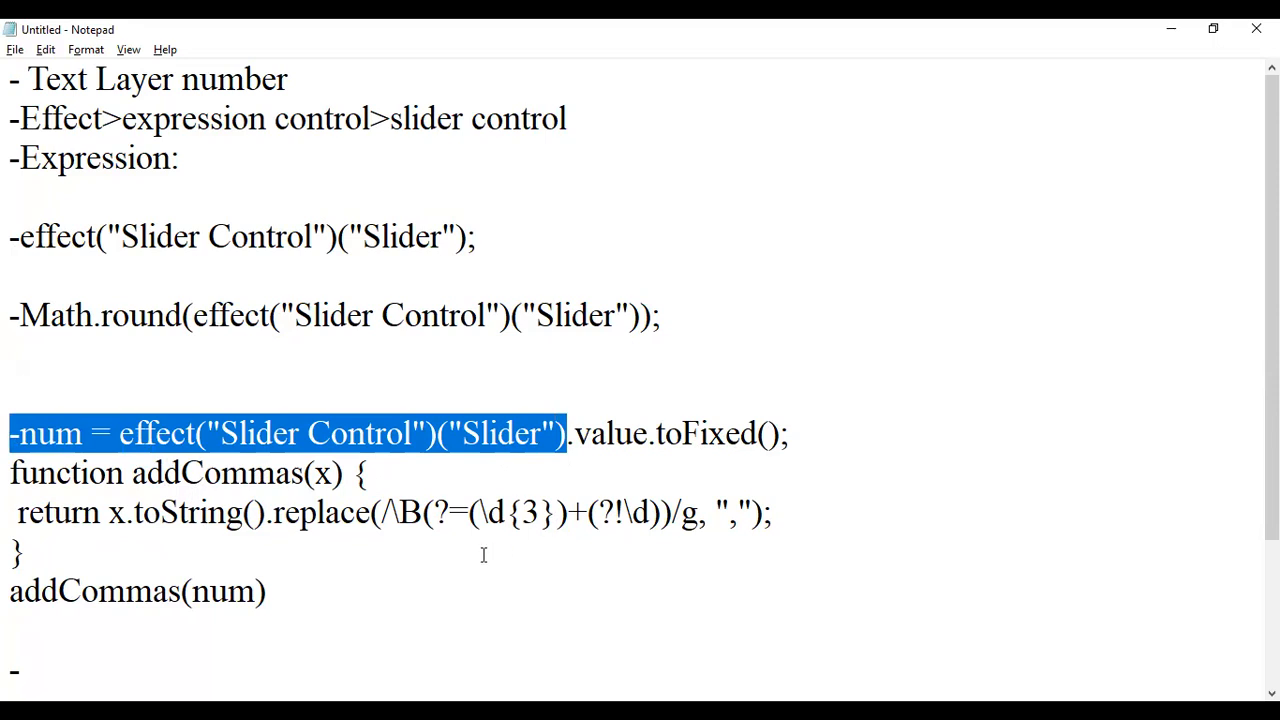
pyautogui.moveTo(270, 591); pyautogui.dragTo(20, 440)
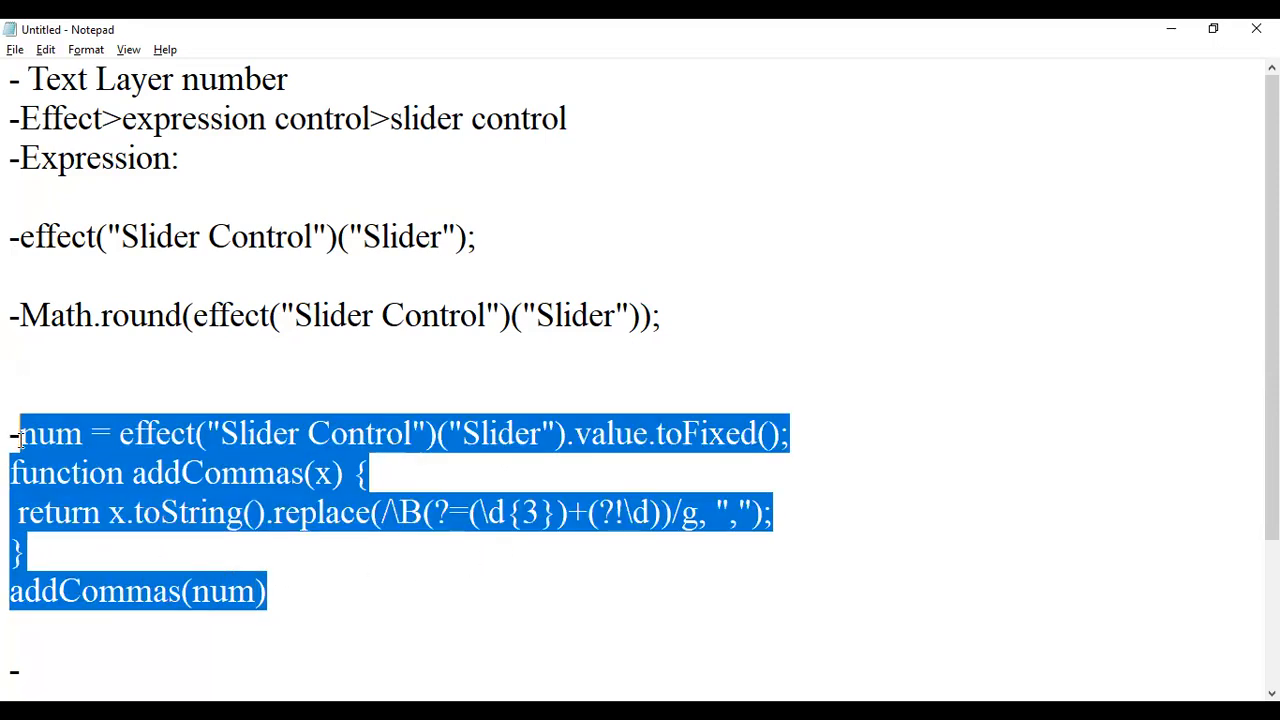
# Step: Copy the selected addCommas expression block from the notes and switch to After Effects
pyautogui.rightClick(183, 450)
pyautogui.click(268, 250)
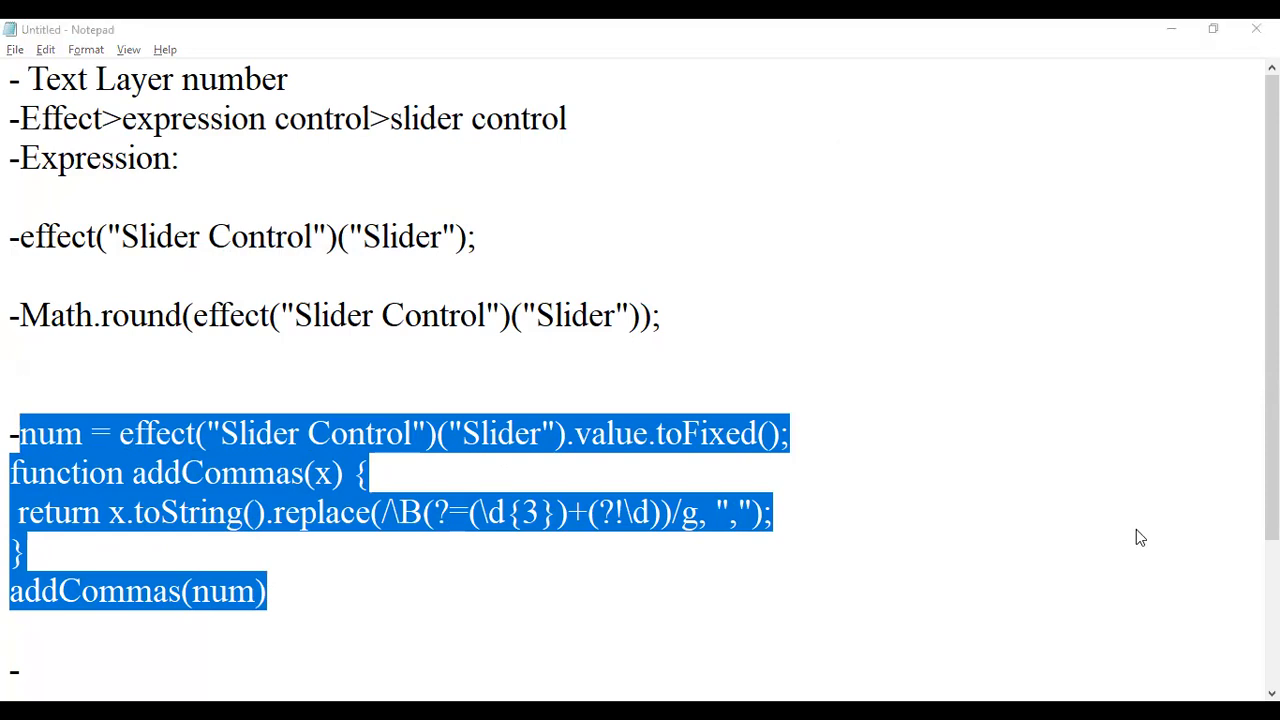
pyautogui.hotkey('alt', 'Tab')
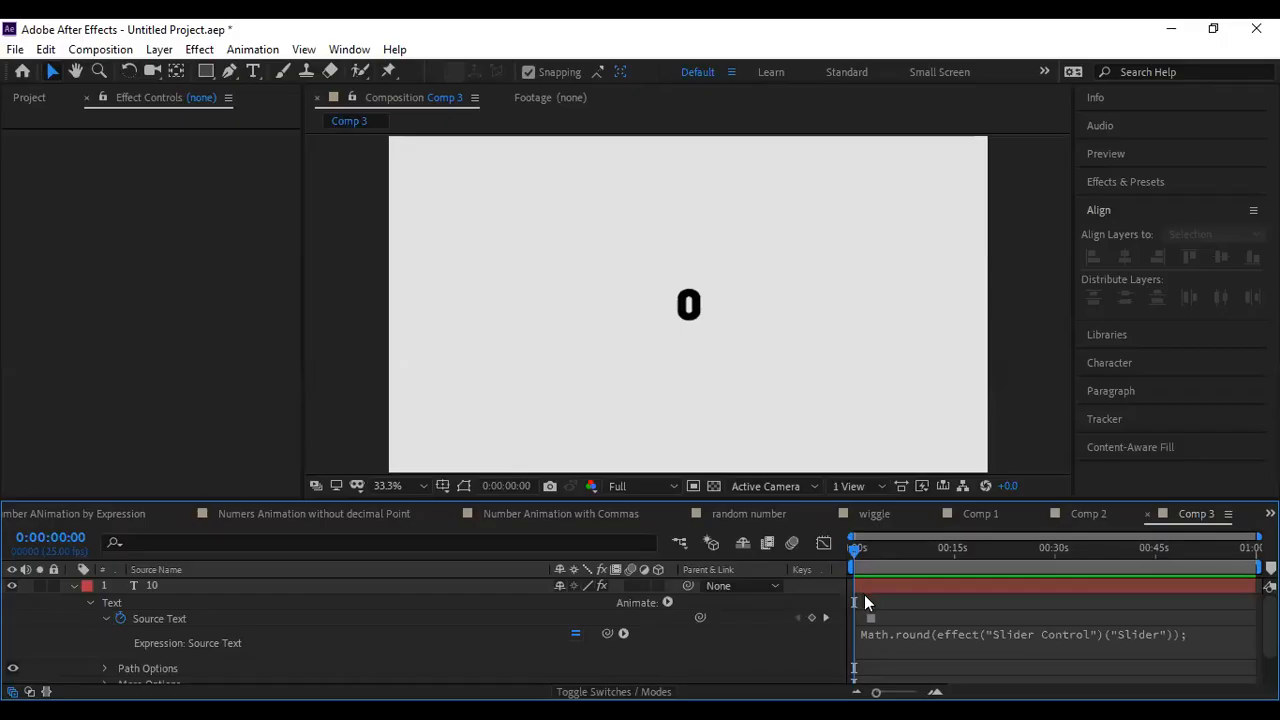
# Step: Create a new composition and add a text layer reading 1000 slightly up and left of the frame's center
pyautogui.hotkey('ctrl', 'n')
pyautogui.click(770, 587)
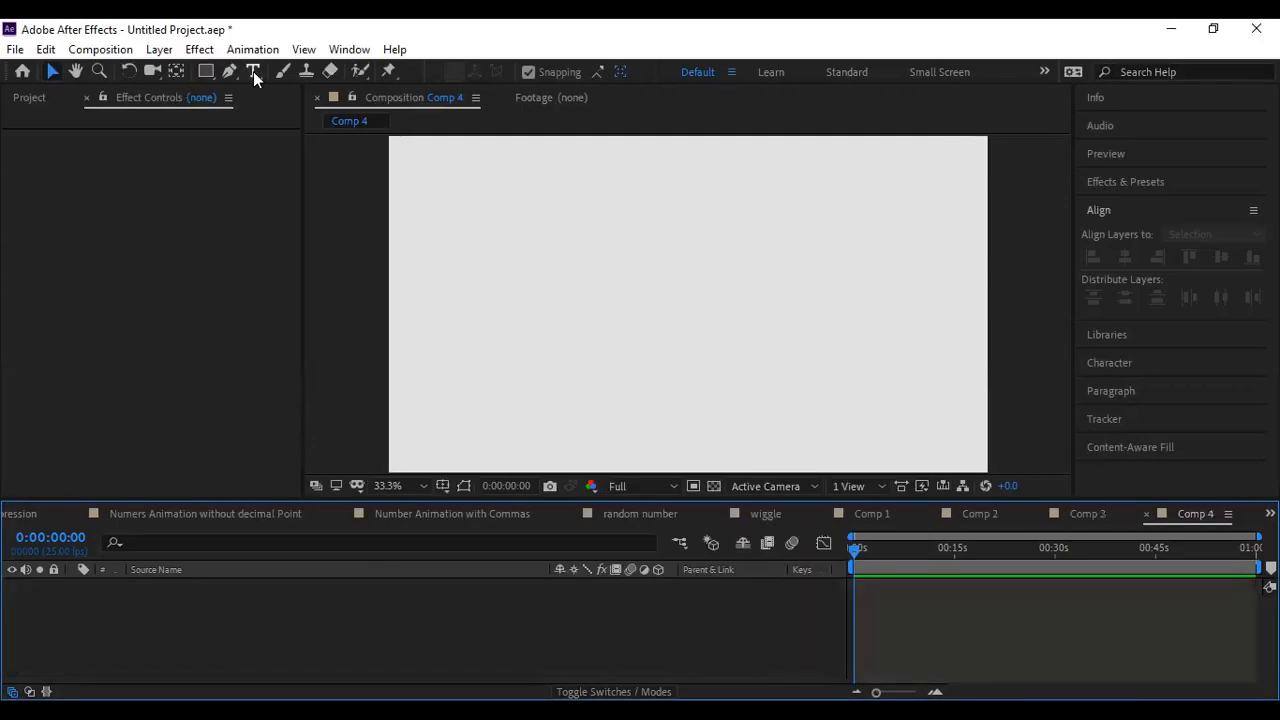
pyautogui.click(254, 72)
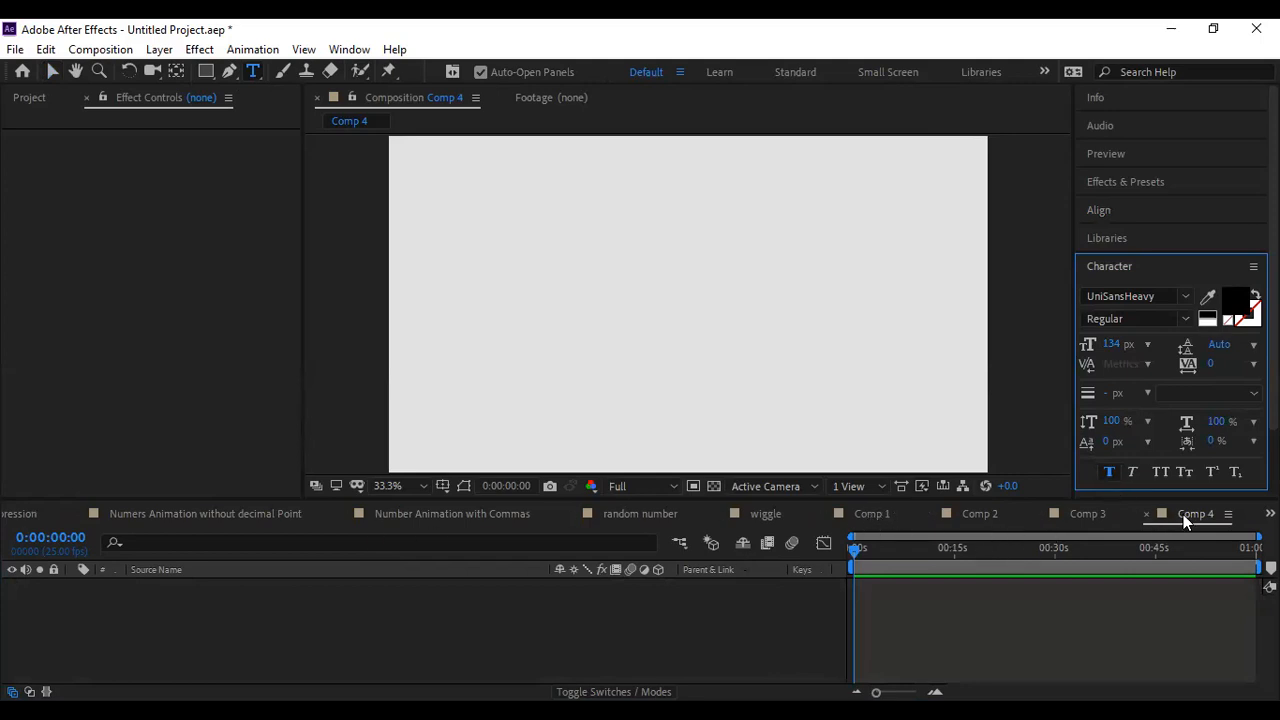
pyautogui.click(623, 296)
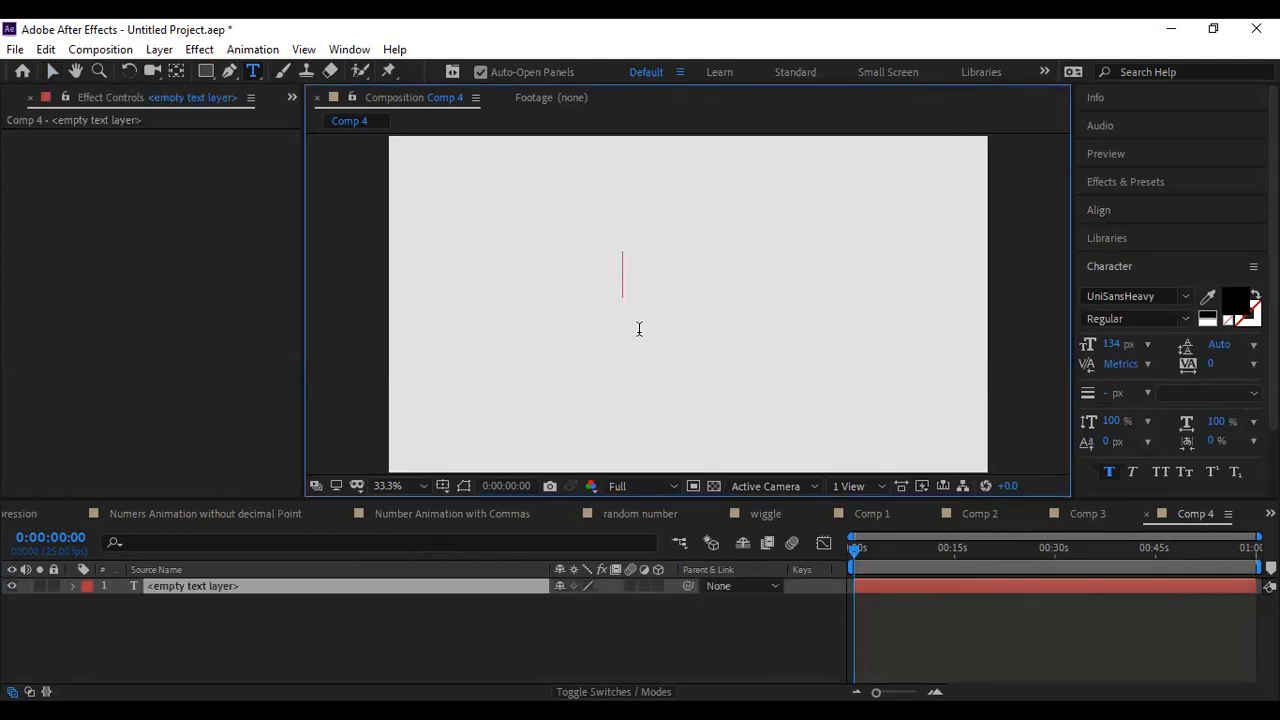
pyautogui.write('1000')
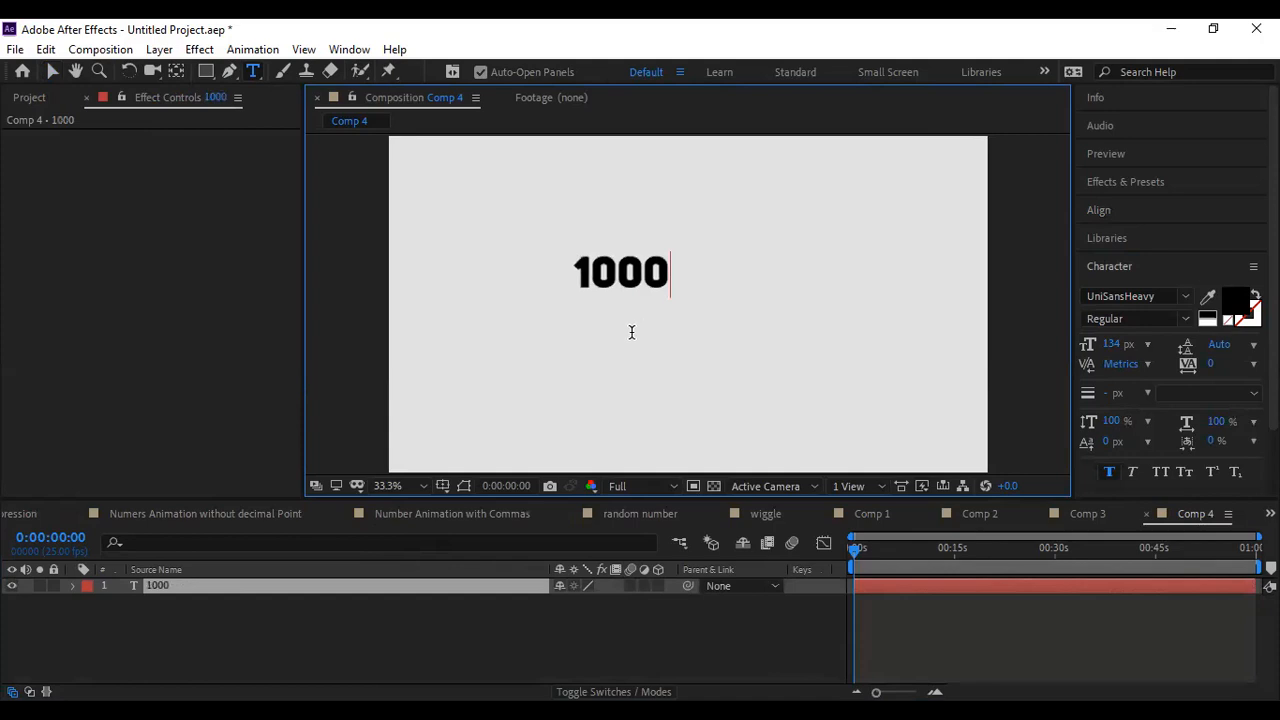
pyautogui.click(53, 72)
pyautogui.click(593, 282)
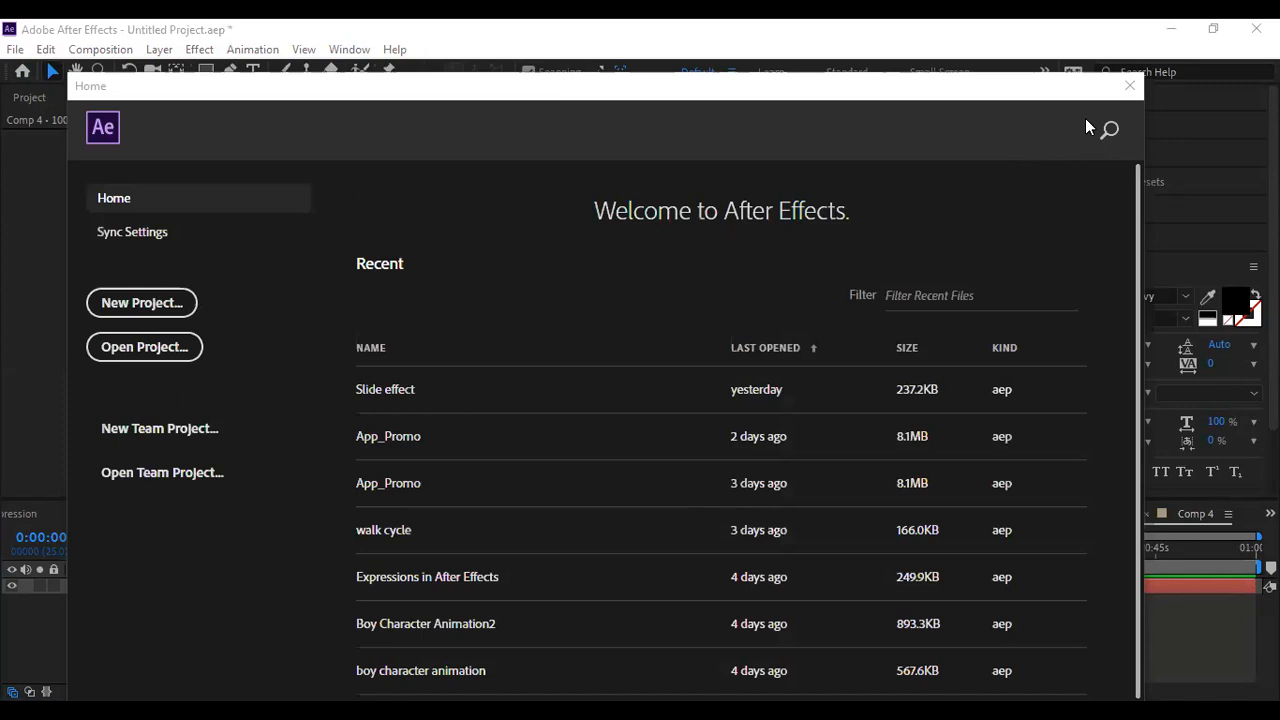
pyautogui.press('Escape')
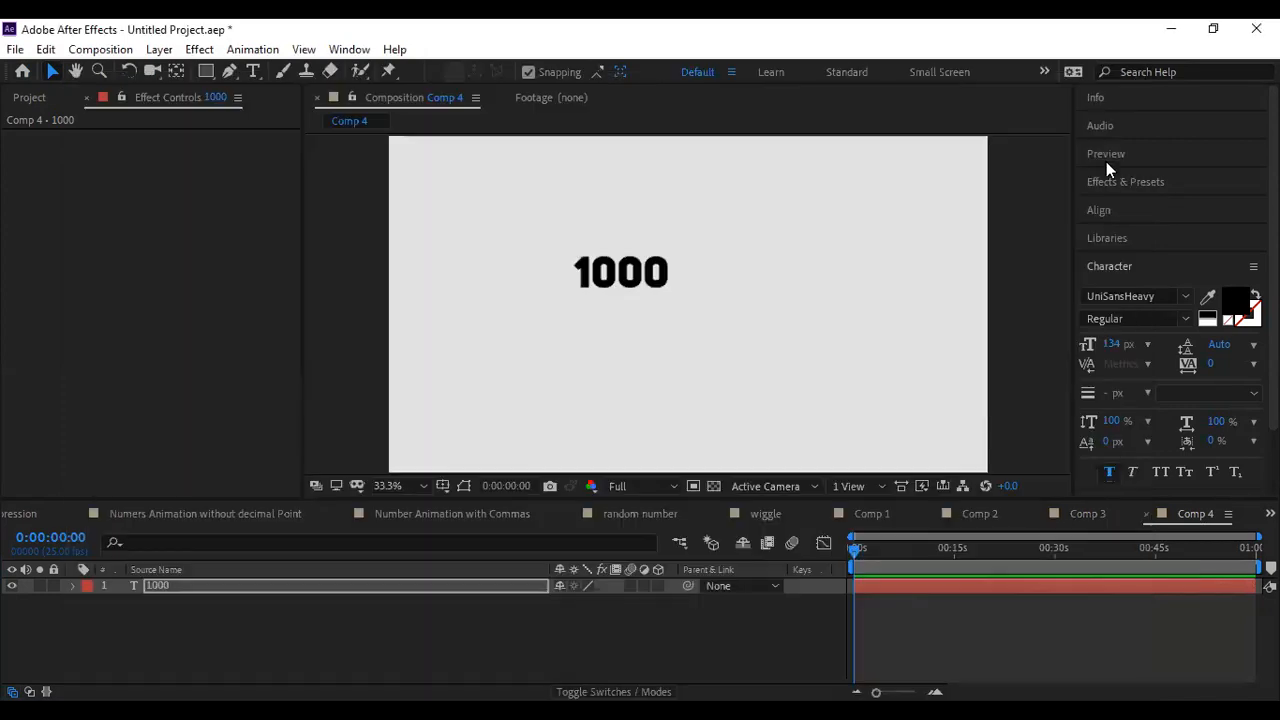
pyautogui.click(611, 275)
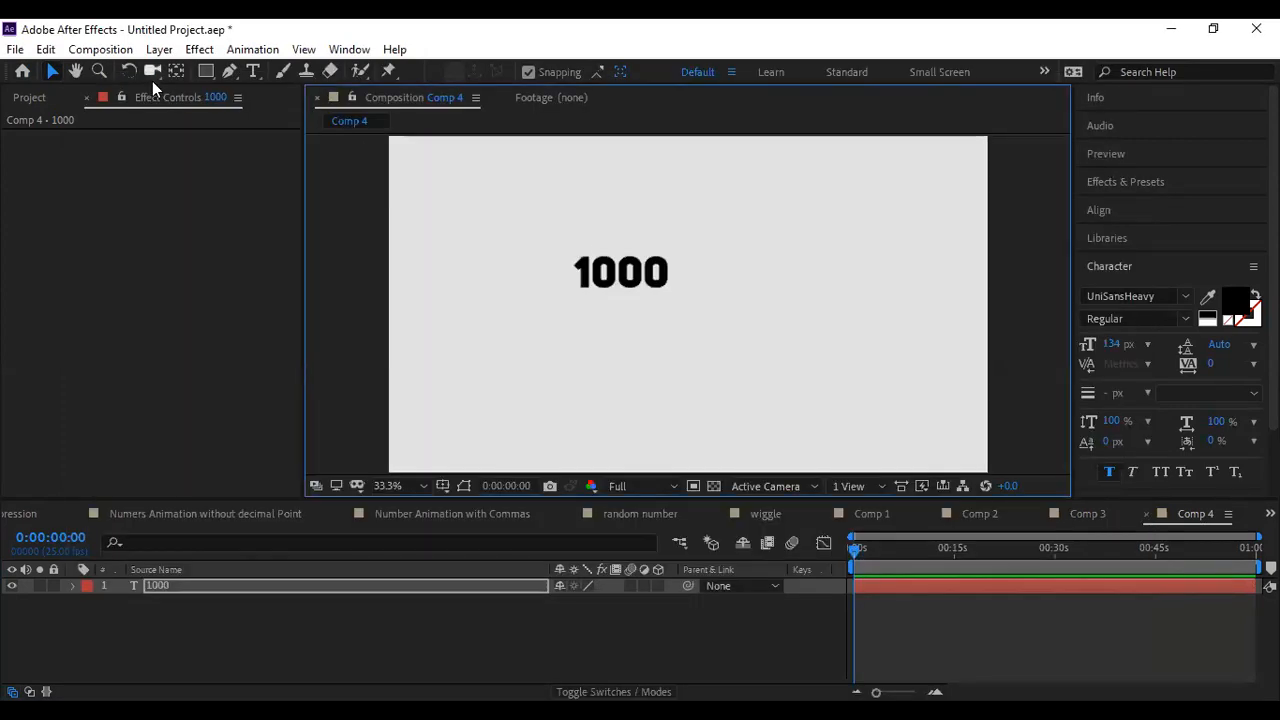
pyautogui.doubleClick(637, 287)
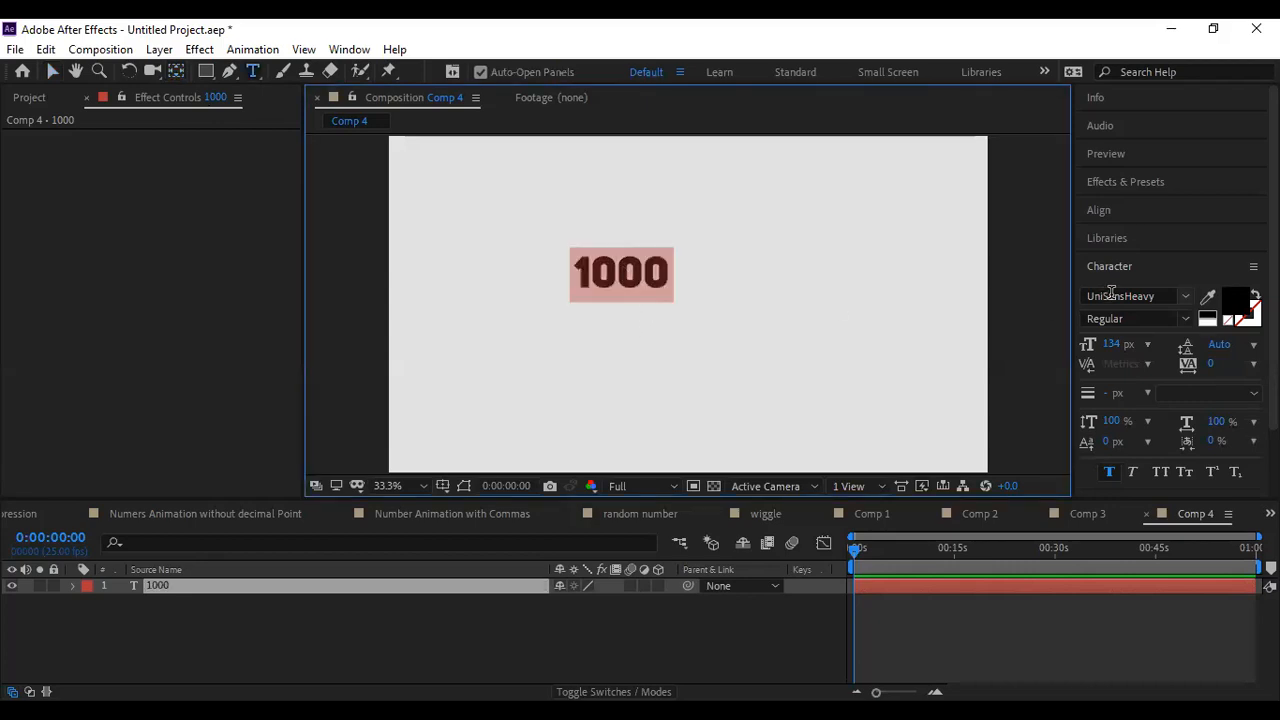
# Step: Activate the Pan Behind (Anchor Point) tool and center the 1000 text layer horizontally and vertically in the composition
pyautogui.click(173, 72)
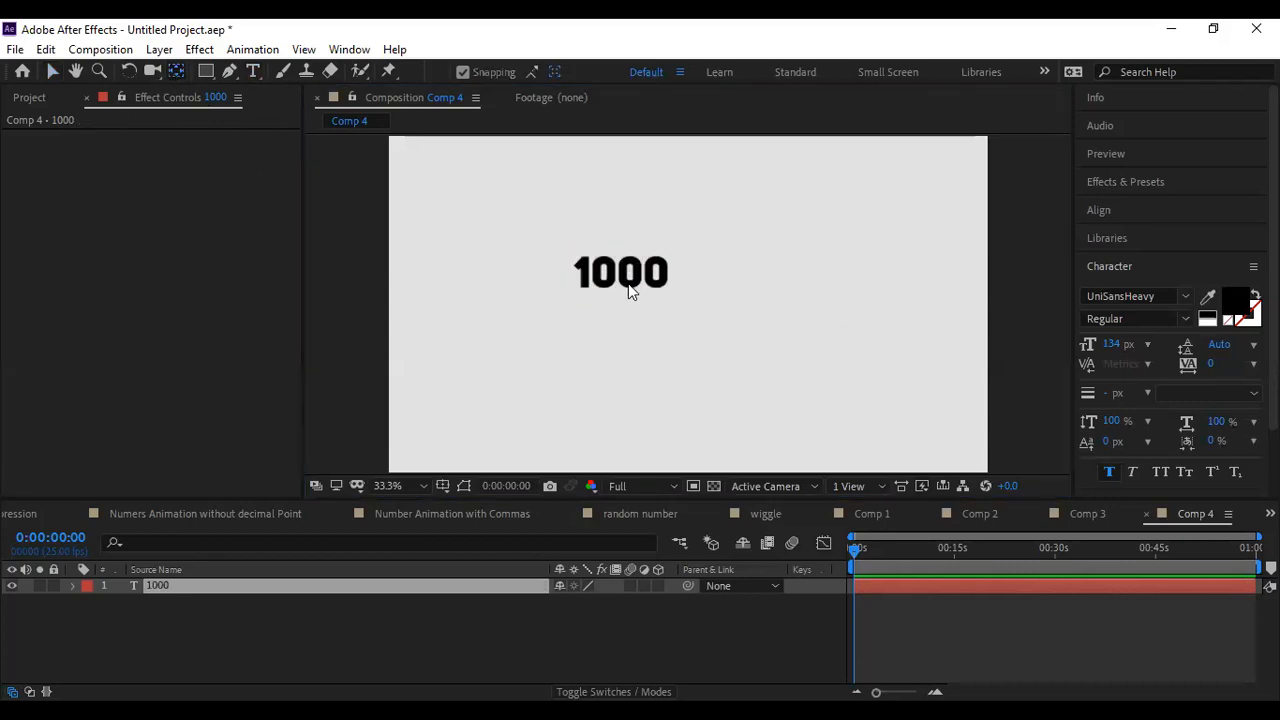
pyautogui.click(51, 72)
pyautogui.click(173, 72)
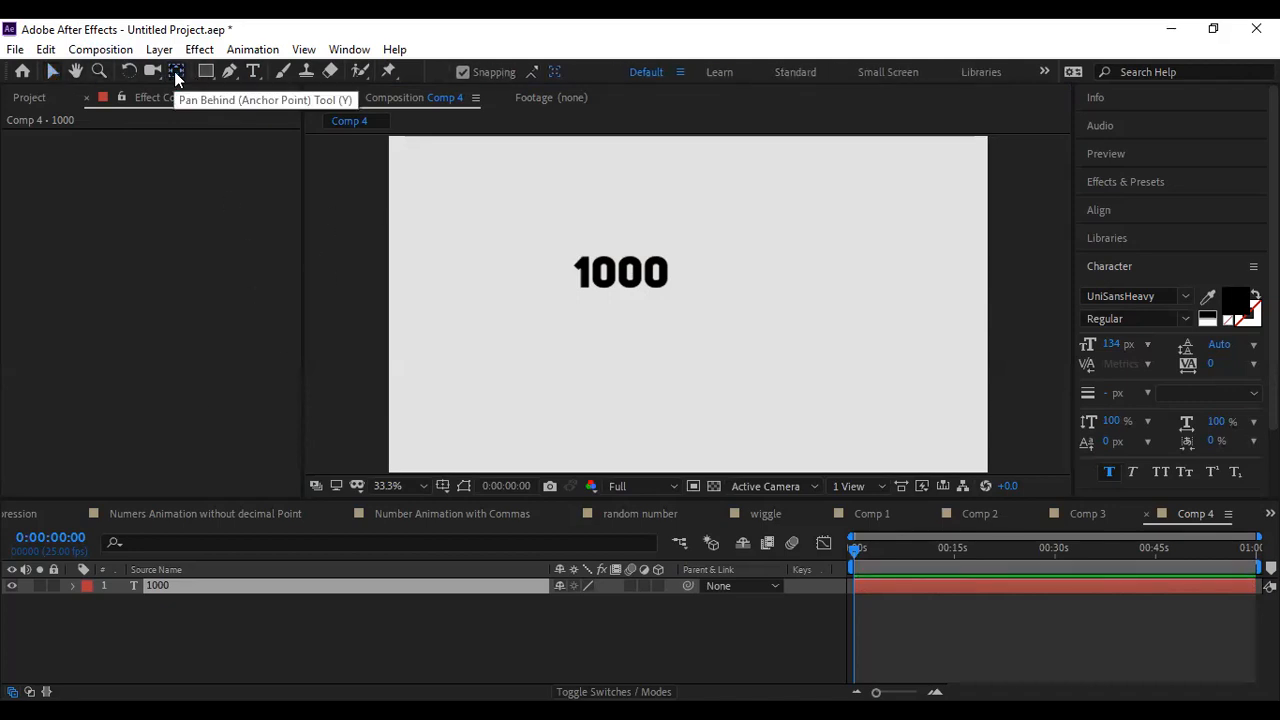
pyautogui.click(1112, 211)
pyautogui.click(1125, 257)
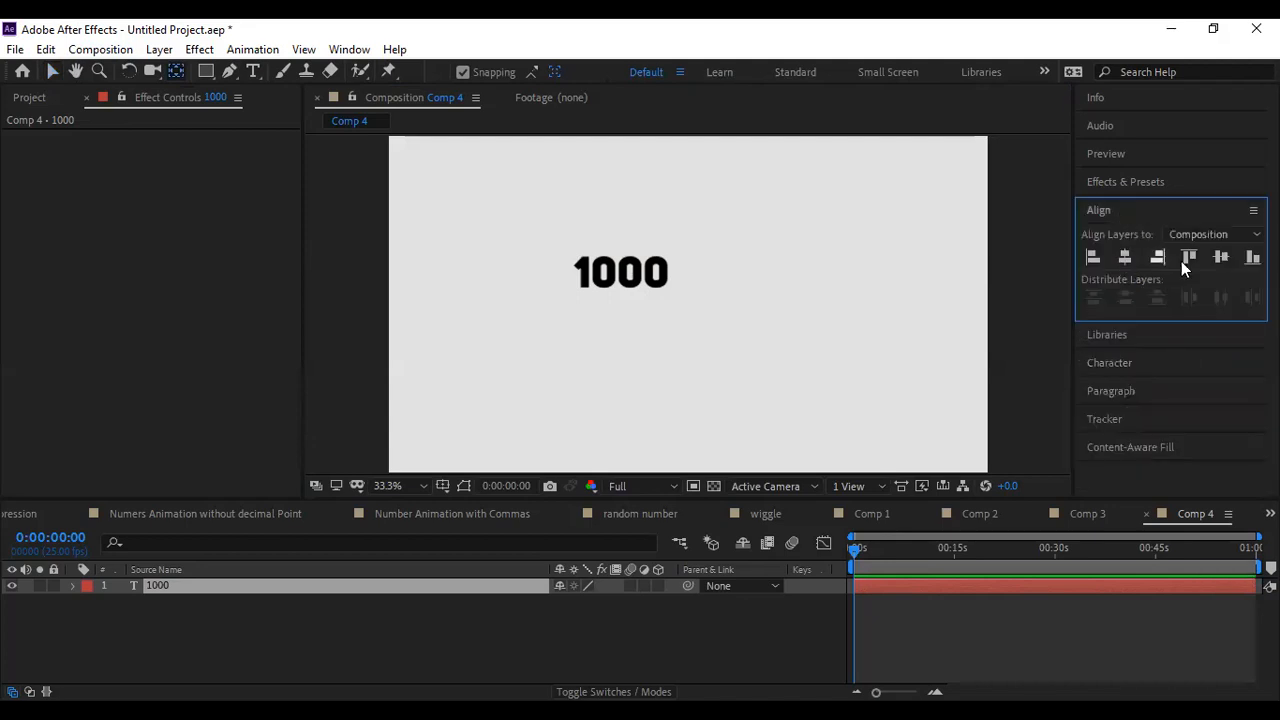
pyautogui.click(1221, 257)
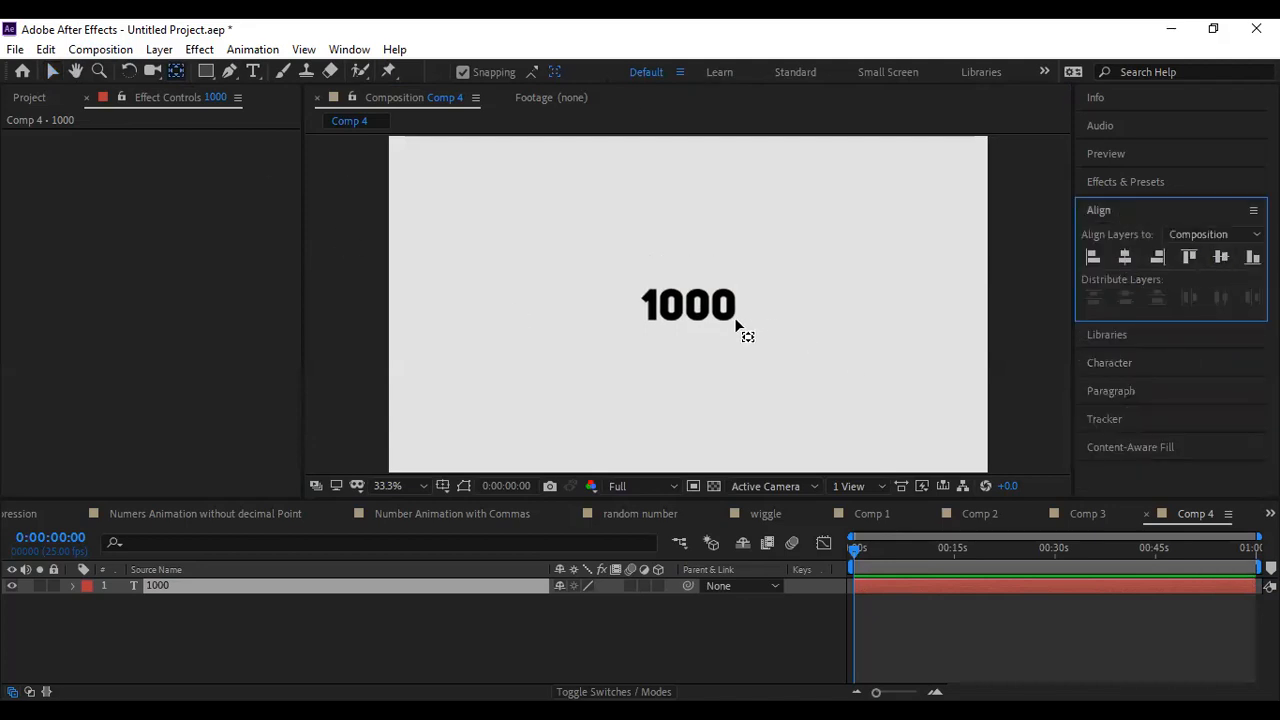
# Step: Apply a Slider Control effect to the 1000 layer and keyframe its Slider at 1000 on the first frame
pyautogui.click(199, 51)
pyautogui.moveTo(268, 304)
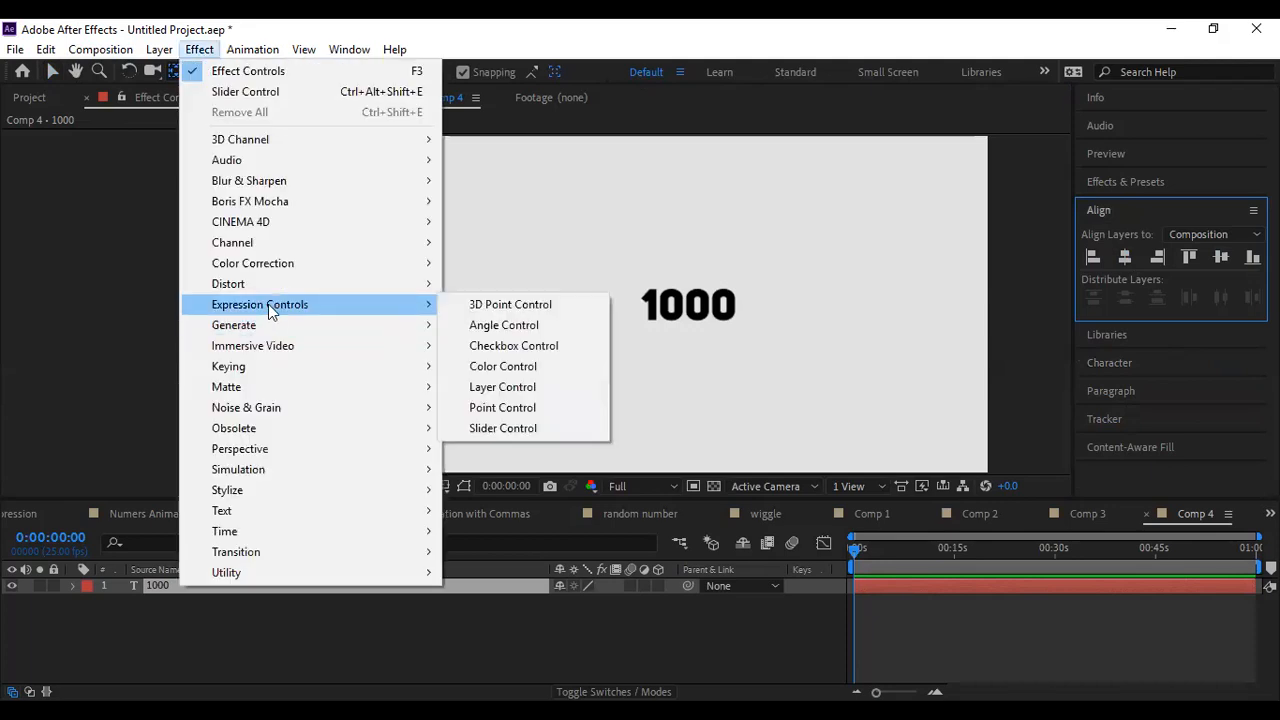
pyautogui.click(498, 429)
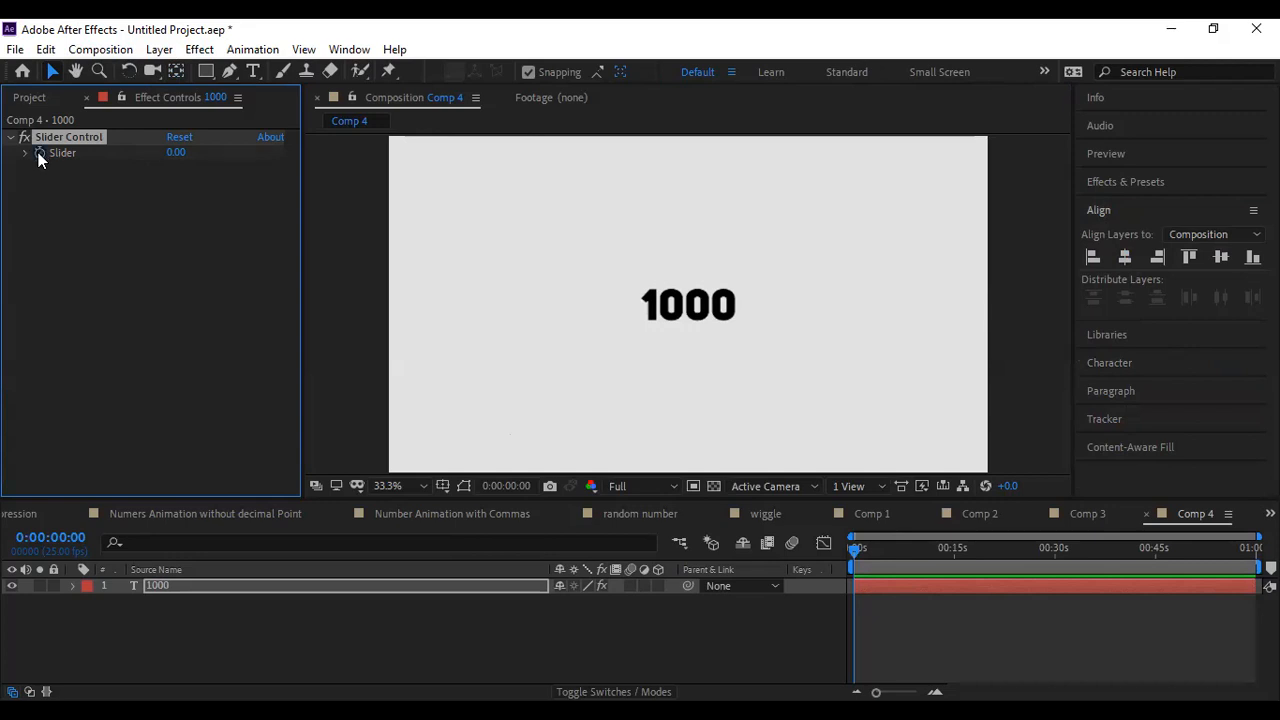
pyautogui.click(177, 154)
pyautogui.write('1000')
pyautogui.press('Return')
# Step: Set a second Slider keyframe with a value of 100000 at 0:00:10:00
pyautogui.click(883, 550)
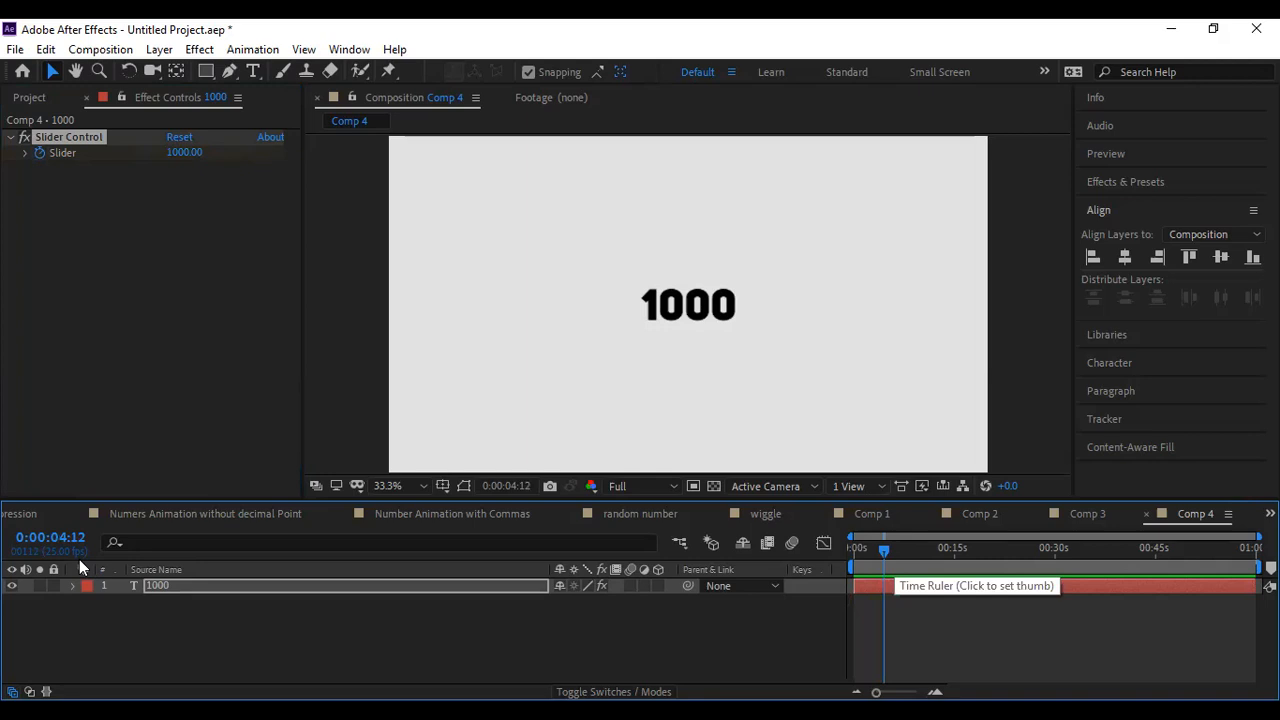
pyautogui.click(55, 538)
pyautogui.click(62, 539)
pyautogui.moveTo(62, 539); pyautogui.dragTo(55, 540)
pyautogui.write('10')
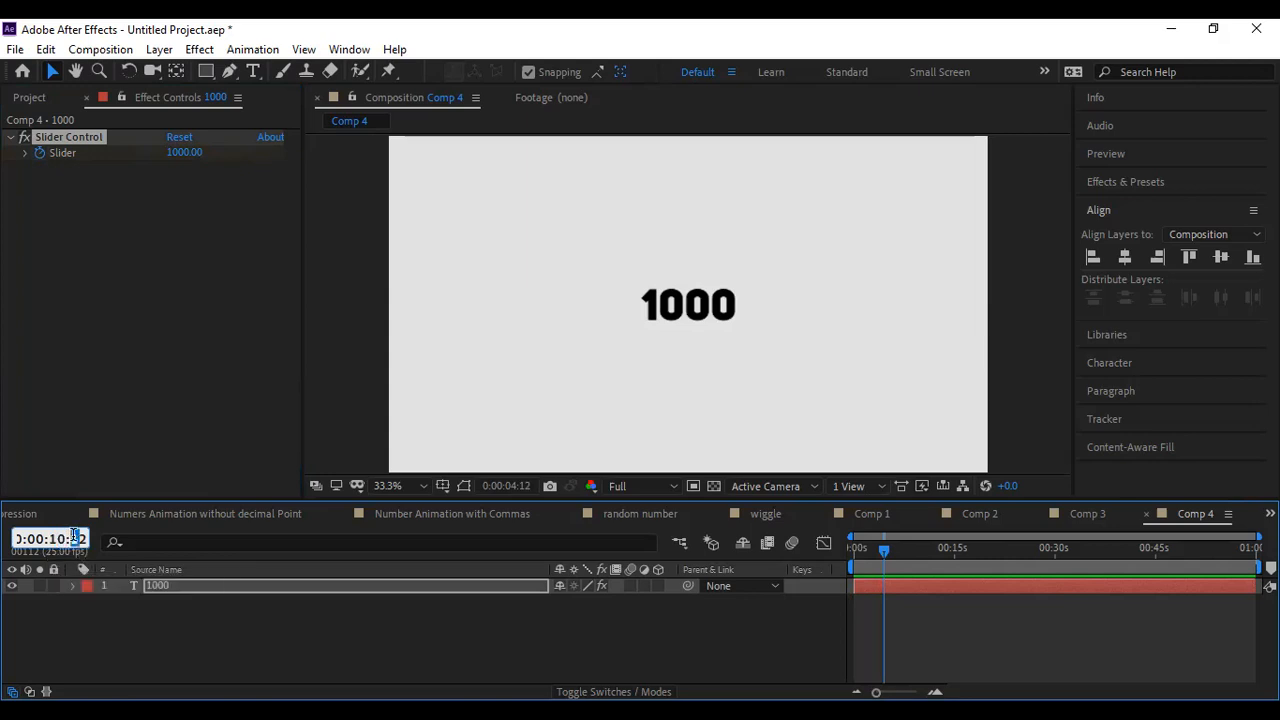
pyautogui.moveTo(88, 539); pyautogui.dragTo(83, 538)
pyautogui.write('00')
pyautogui.press('Return')
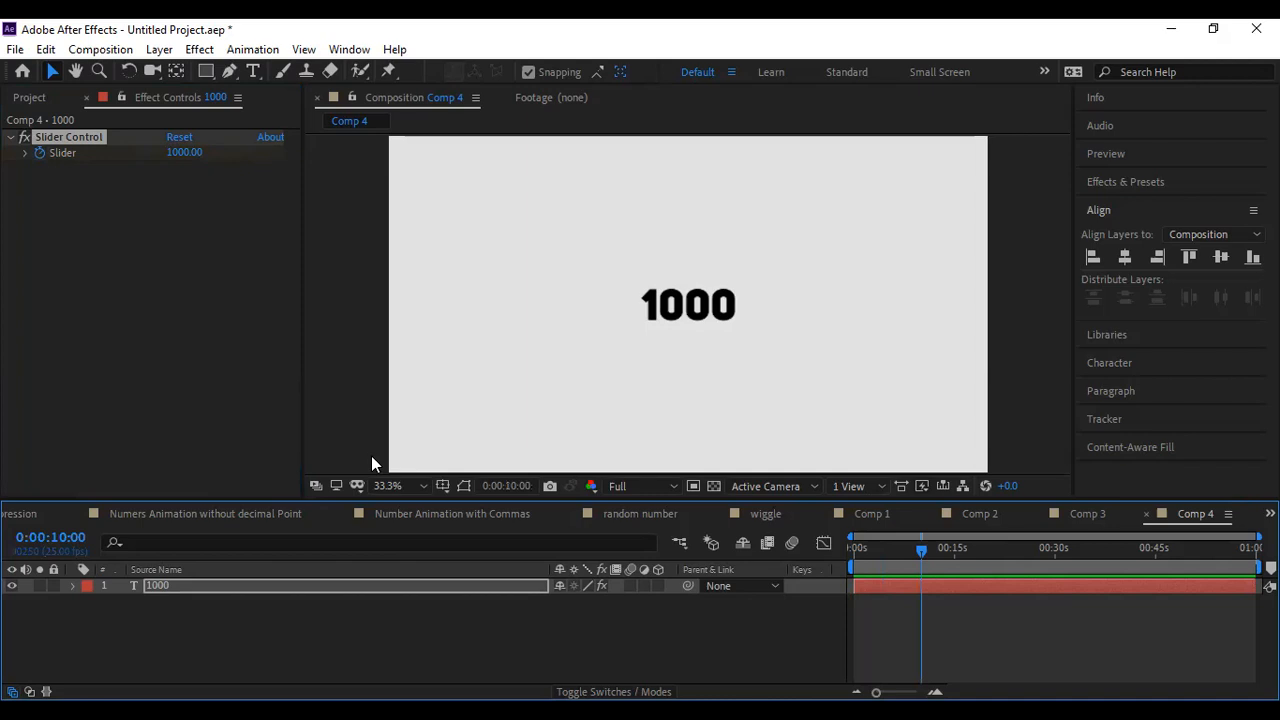
pyautogui.click(180, 152)
pyautogui.write('10000')
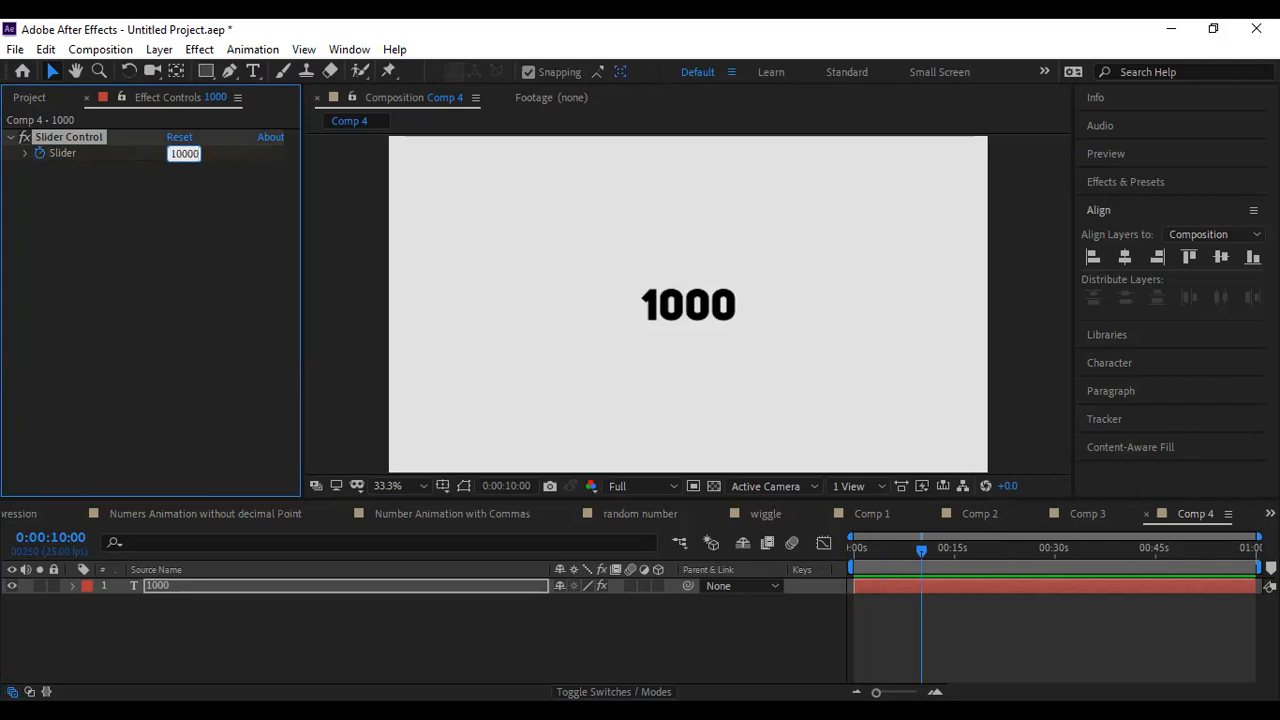
pyautogui.write('0')
pyautogui.press('Return')
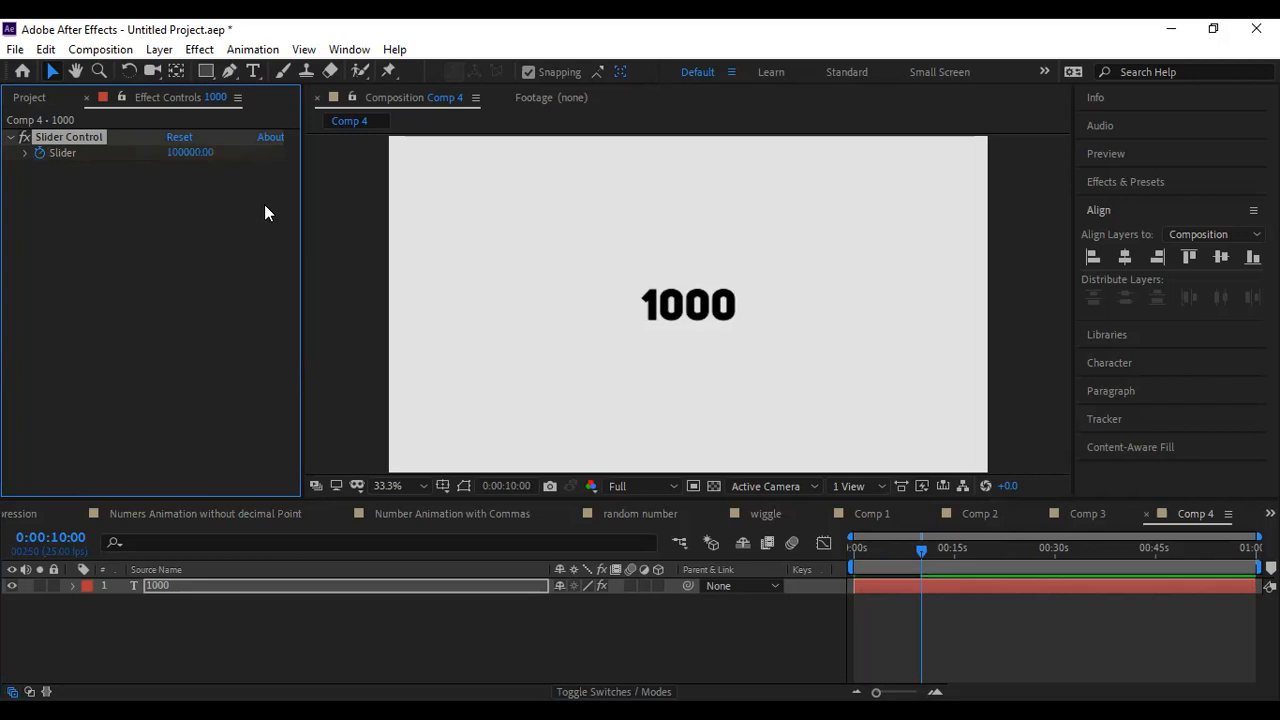
# Step: Add a Source Text expression linked to the Slider Control's Slider and preview the number animation from the first frame
pyautogui.moveTo(886, 548); pyautogui.dragTo(798, 553)
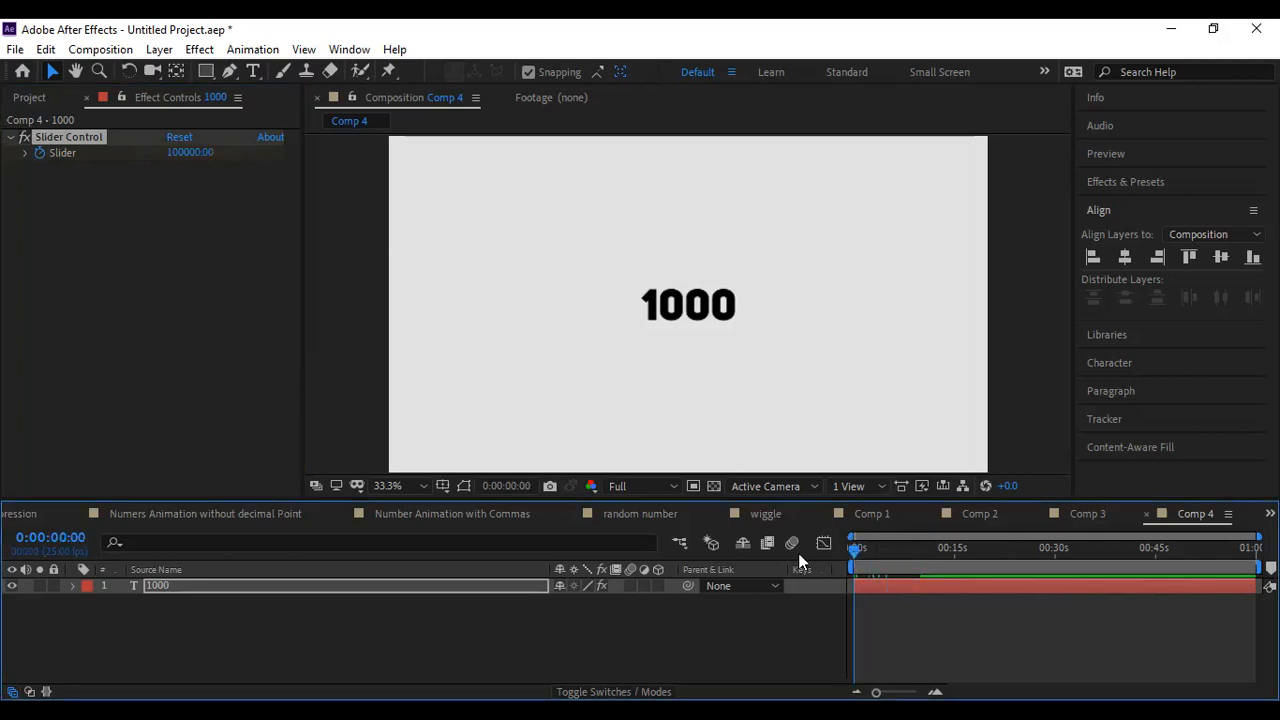
pyautogui.click(70, 586)
pyautogui.click(88, 603)
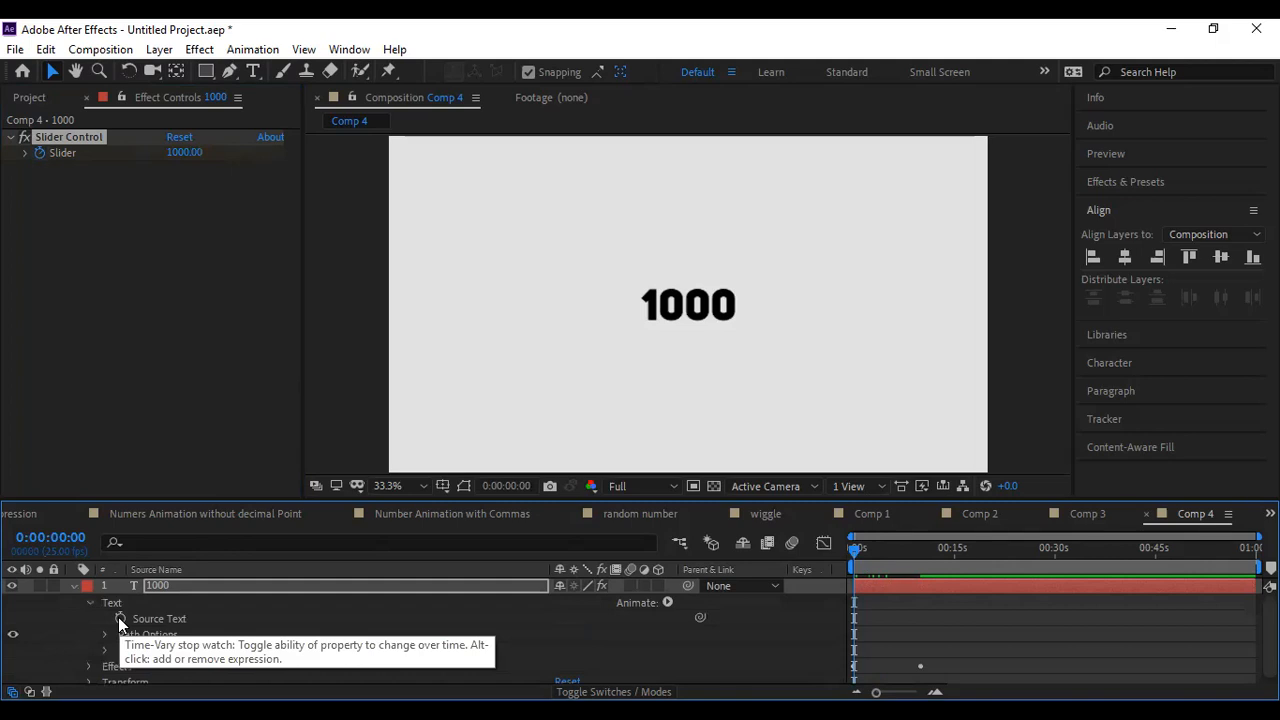
pyautogui.keyDown('alt'); pyautogui.click(120, 619); pyautogui.keyUp('alt')
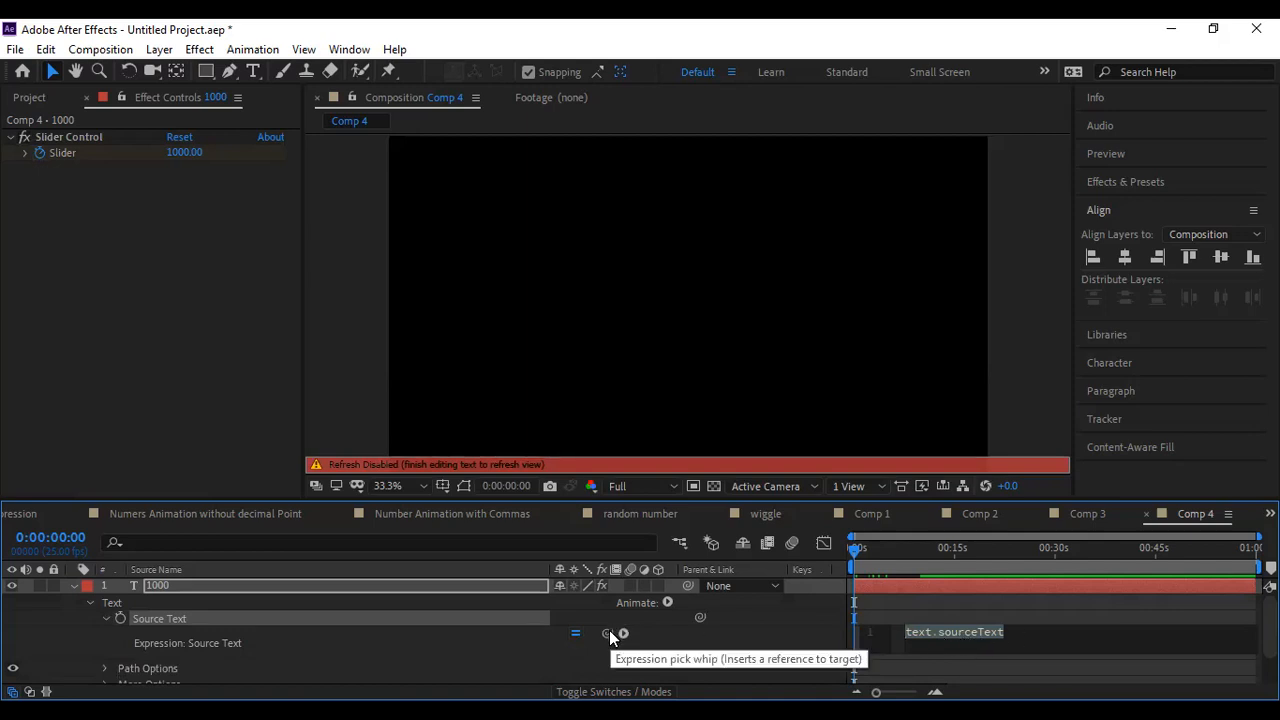
pyautogui.moveTo(609, 632); pyautogui.dragTo(41, 152)
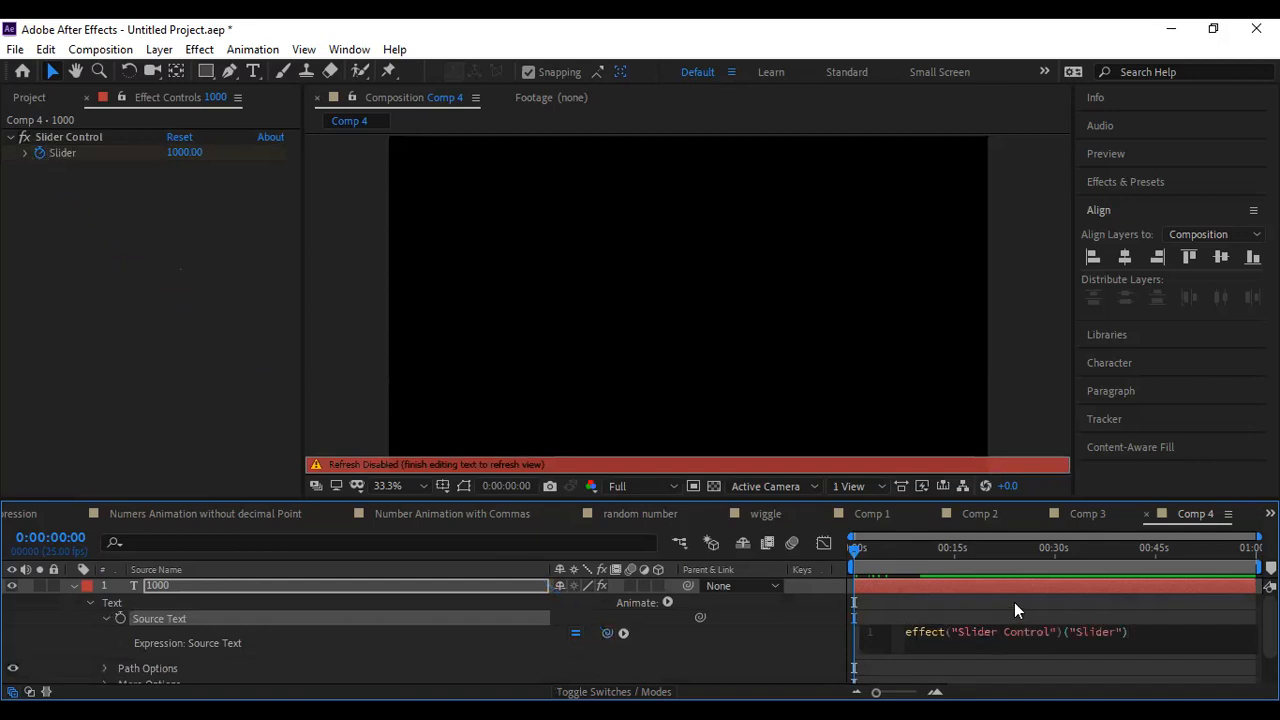
pyautogui.click(733, 550)
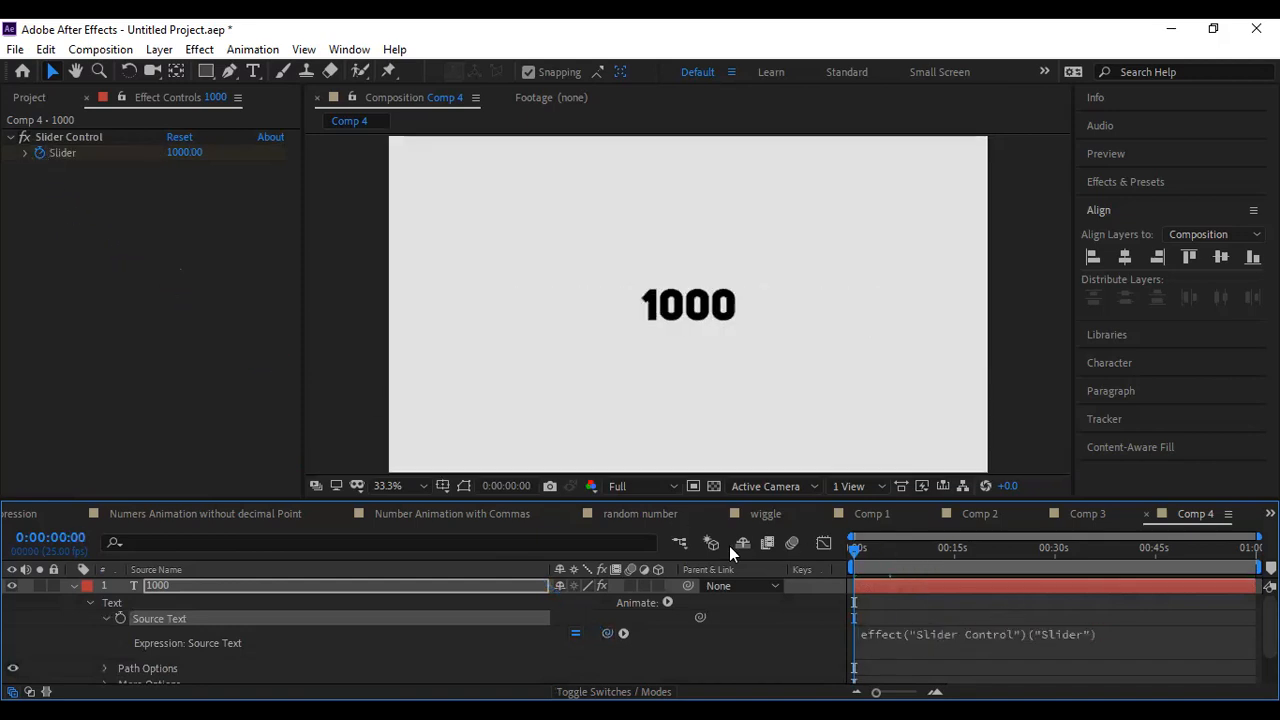
pyautogui.press('space')
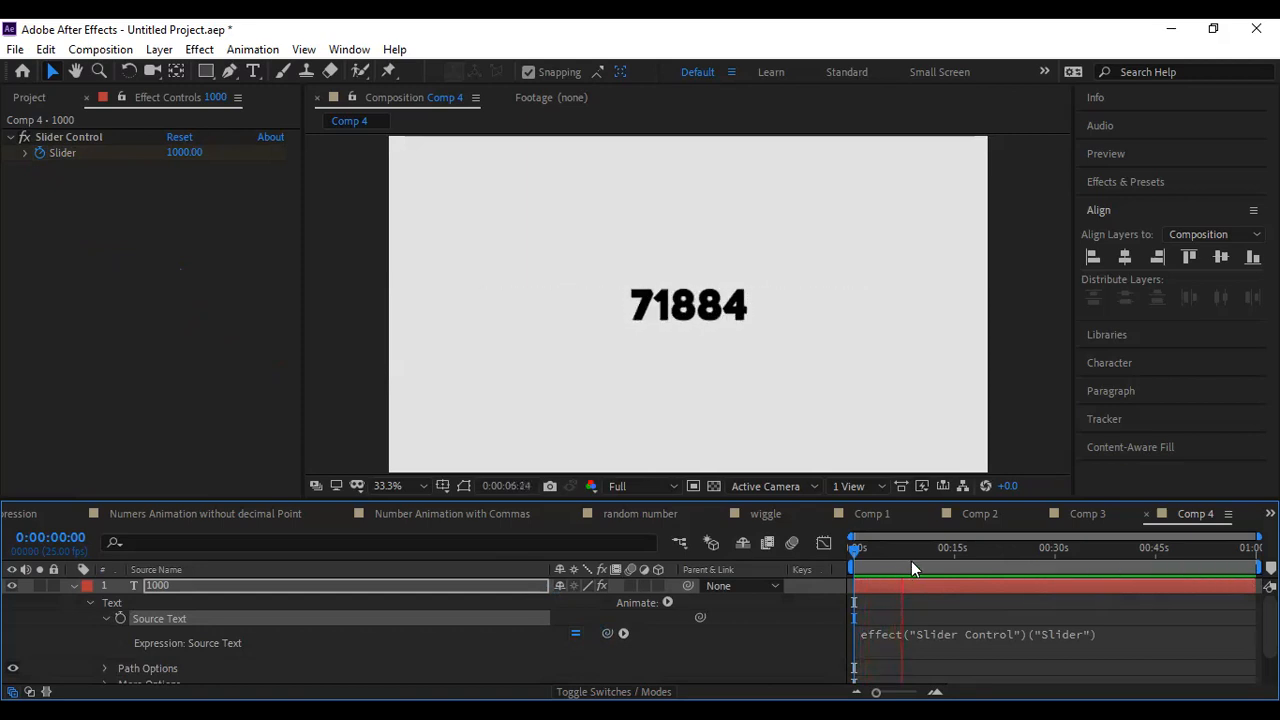
pyautogui.press('space')
# Step: Change the Source Text expression to Math.round(effect("Slider Control")("Slider")); and preview the rounded number animation
pyautogui.click(862, 636)
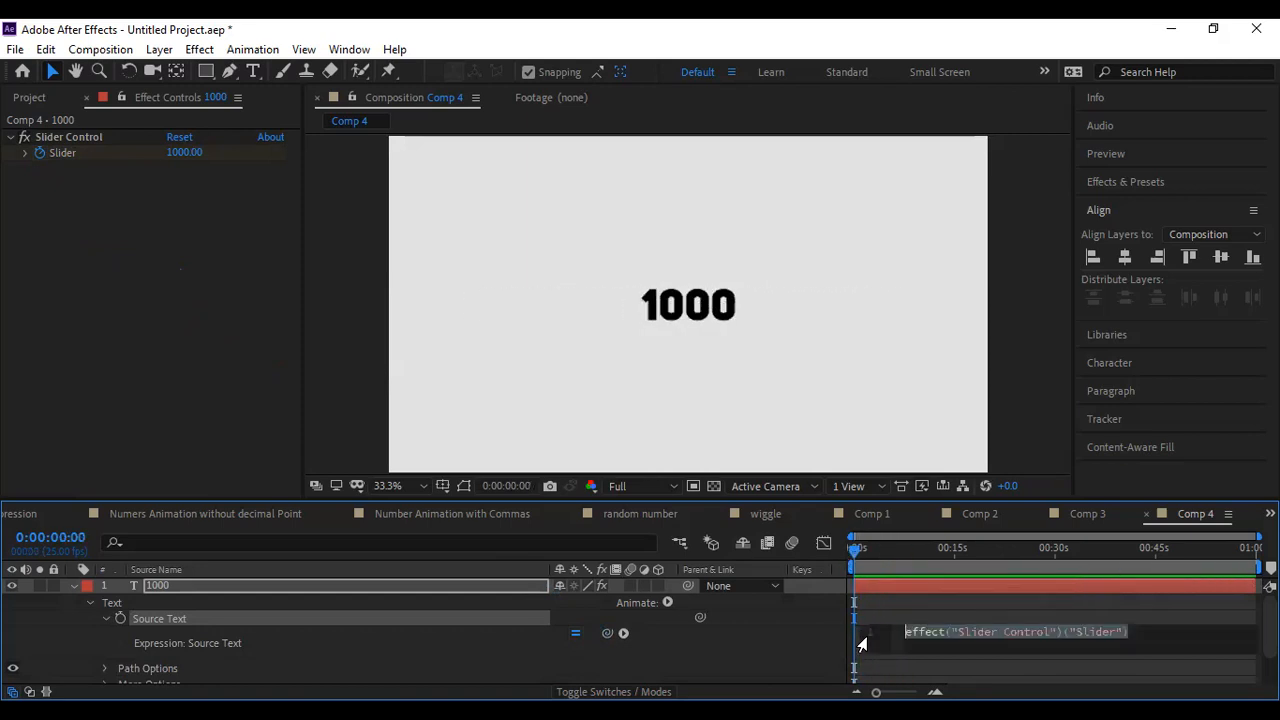
pyautogui.click(907, 631)
pyautogui.write('Matgh')
pyautogui.press('BackSpace')
pyautogui.press('BackSpace')
pyautogui.write('h.round')
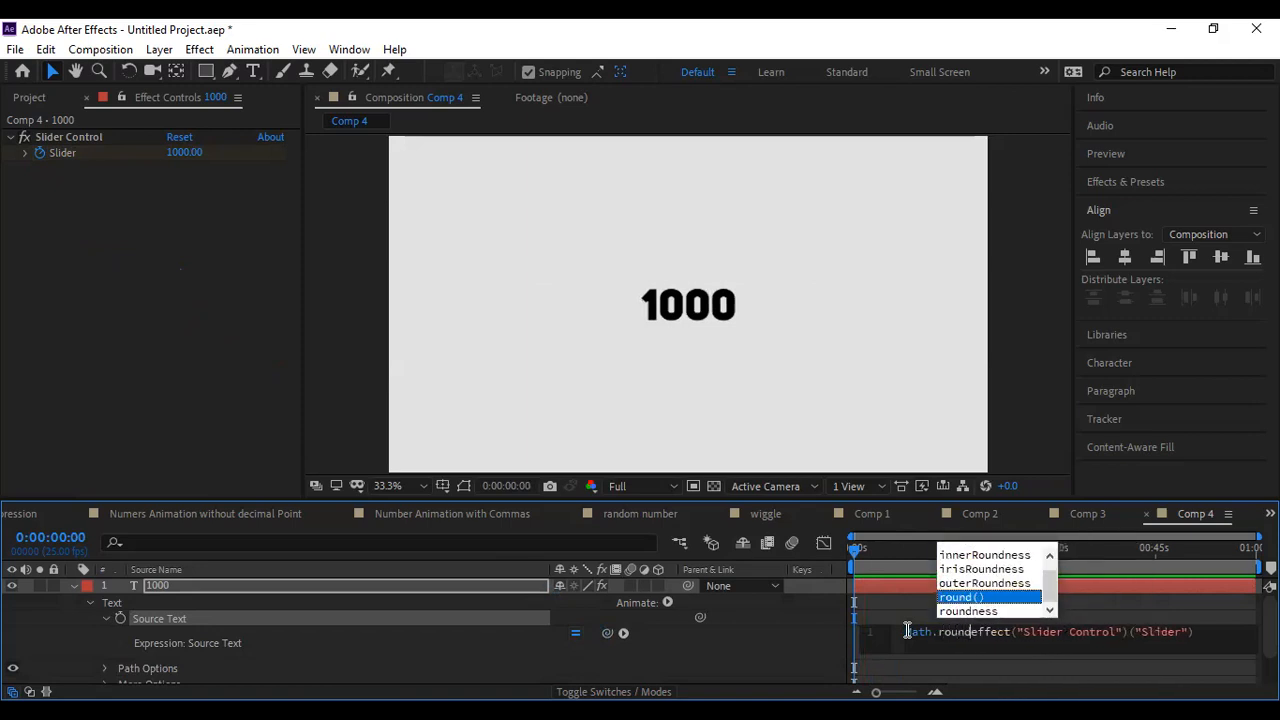
pyautogui.press('Return')
pyautogui.press('Right')
pyautogui.press('BackSpace')
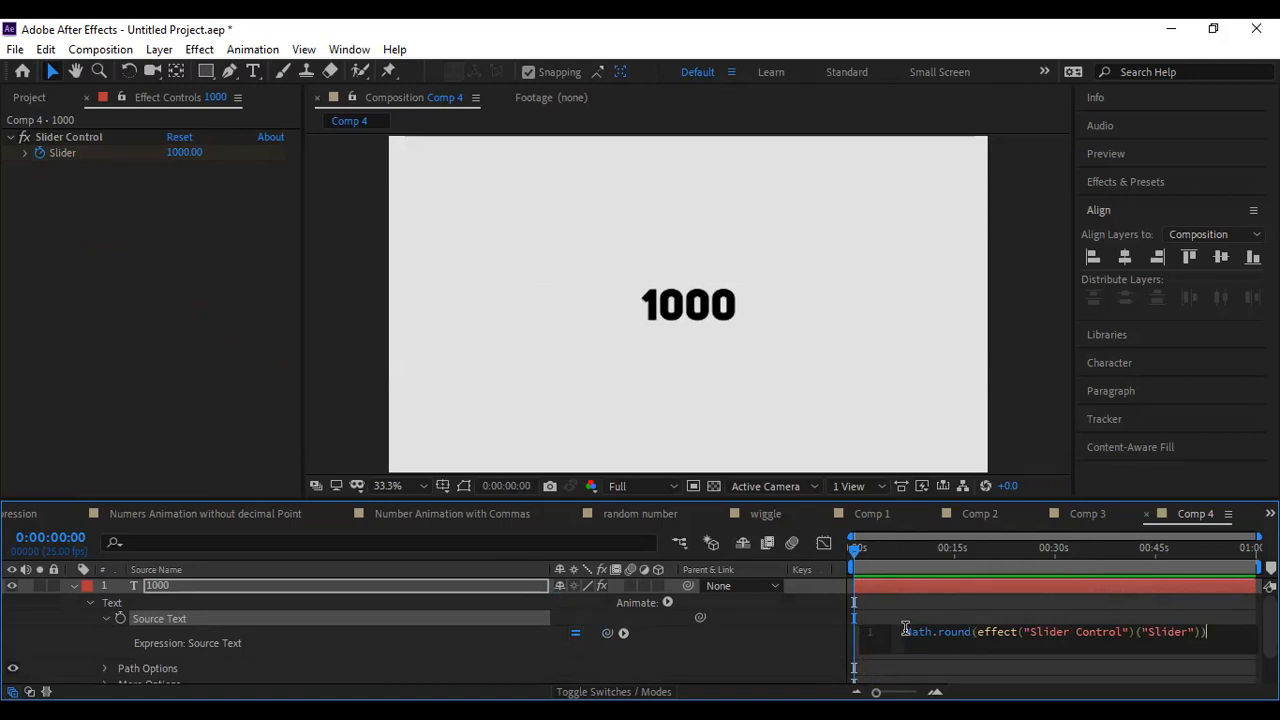
pyautogui.moveTo(968, 554); pyautogui.dragTo(667, 581)
pyautogui.press('space')
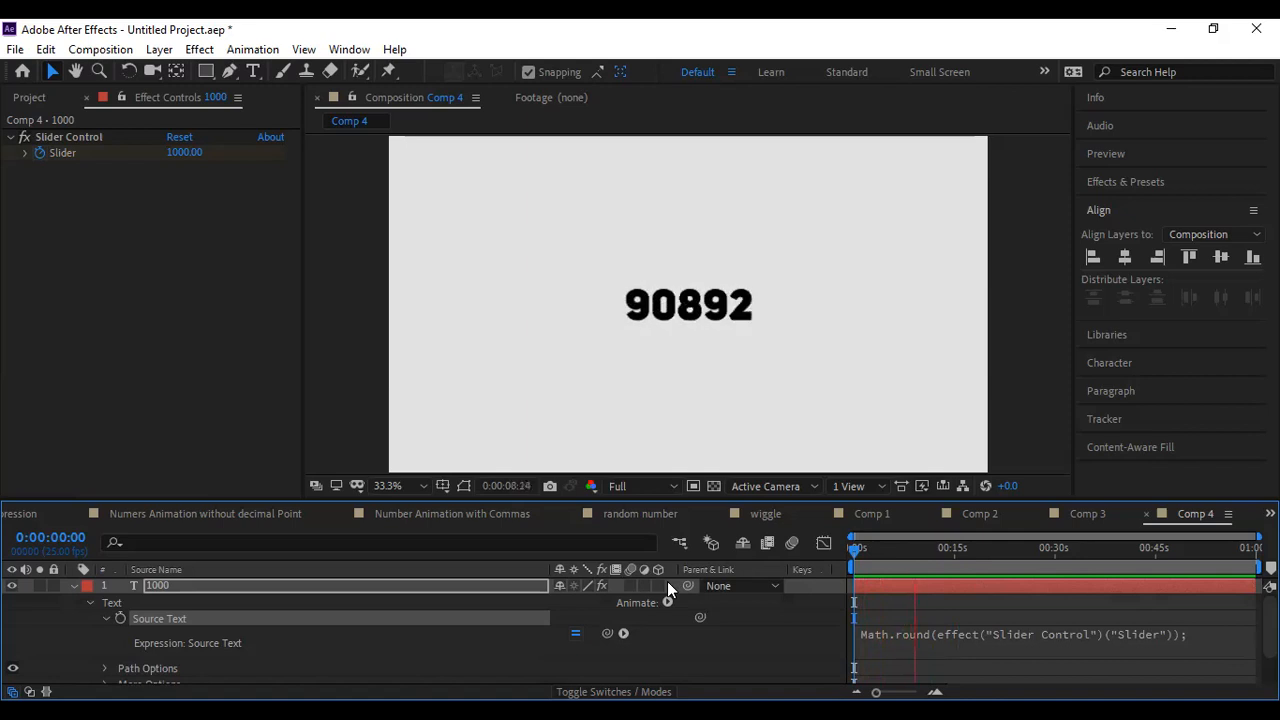
pyautogui.press('space')
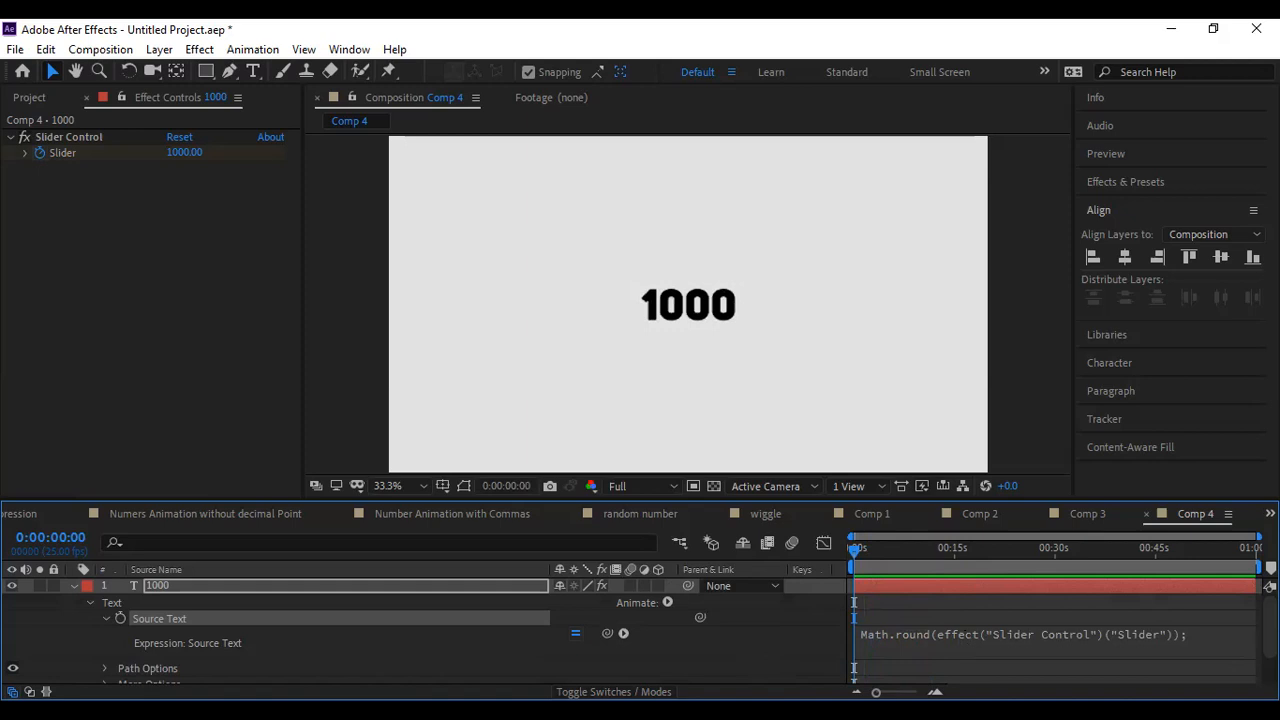
# Step: Replace the entire Source Text expression with the copied addCommas expression block
pyautogui.hotkey('alt', 'Tab')
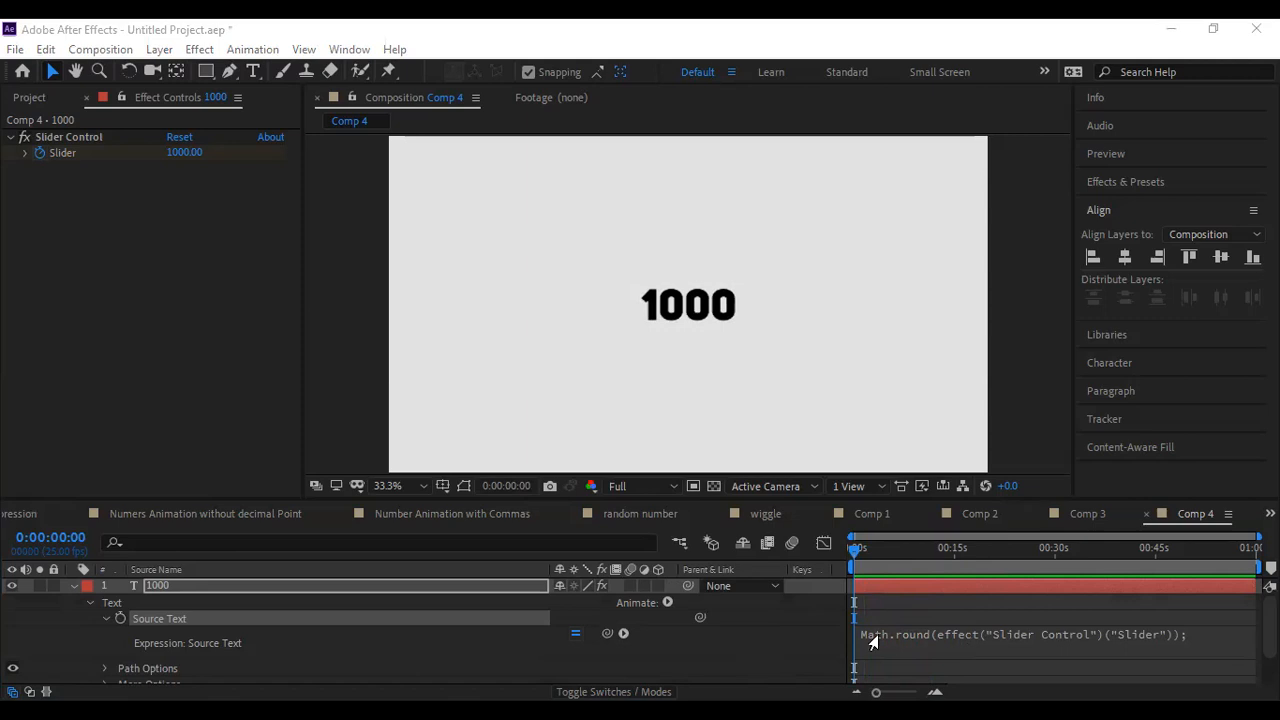
pyautogui.click(918, 632)
pyautogui.doubleClick(918, 632)
pyautogui.hotkey('ctrl', 'a')
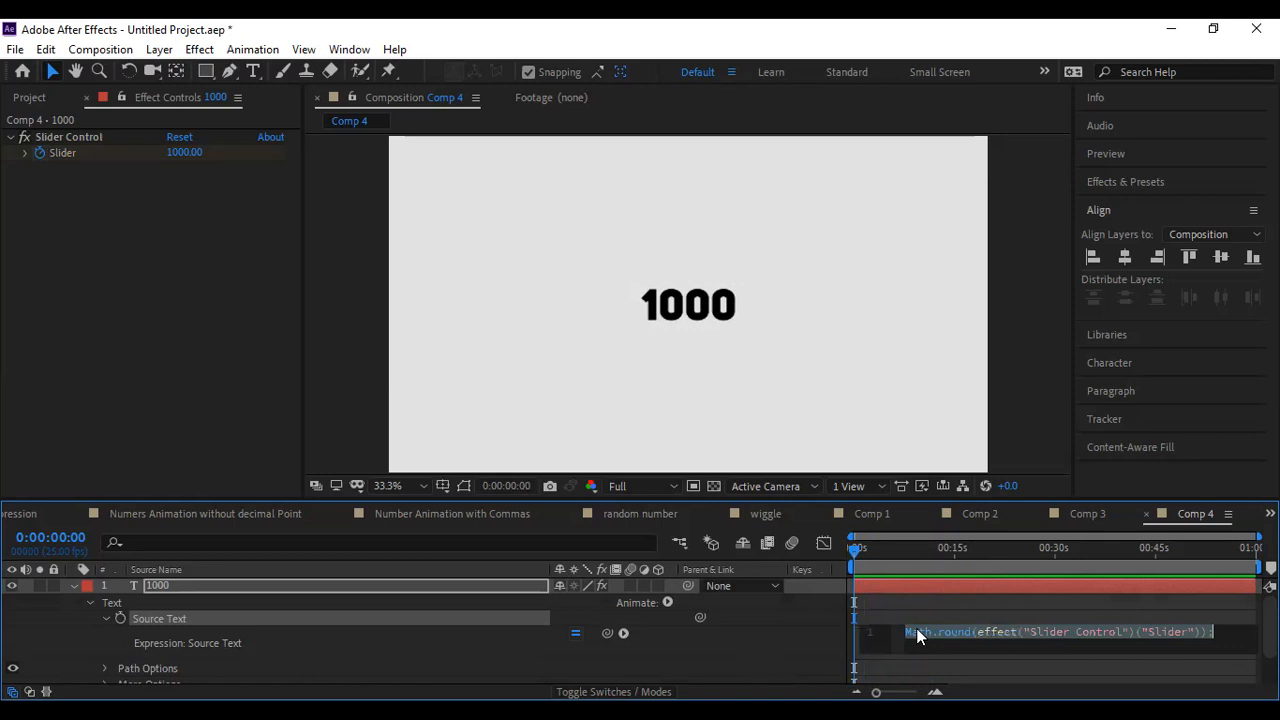
pyautogui.hotkey('ctrl', 'v')
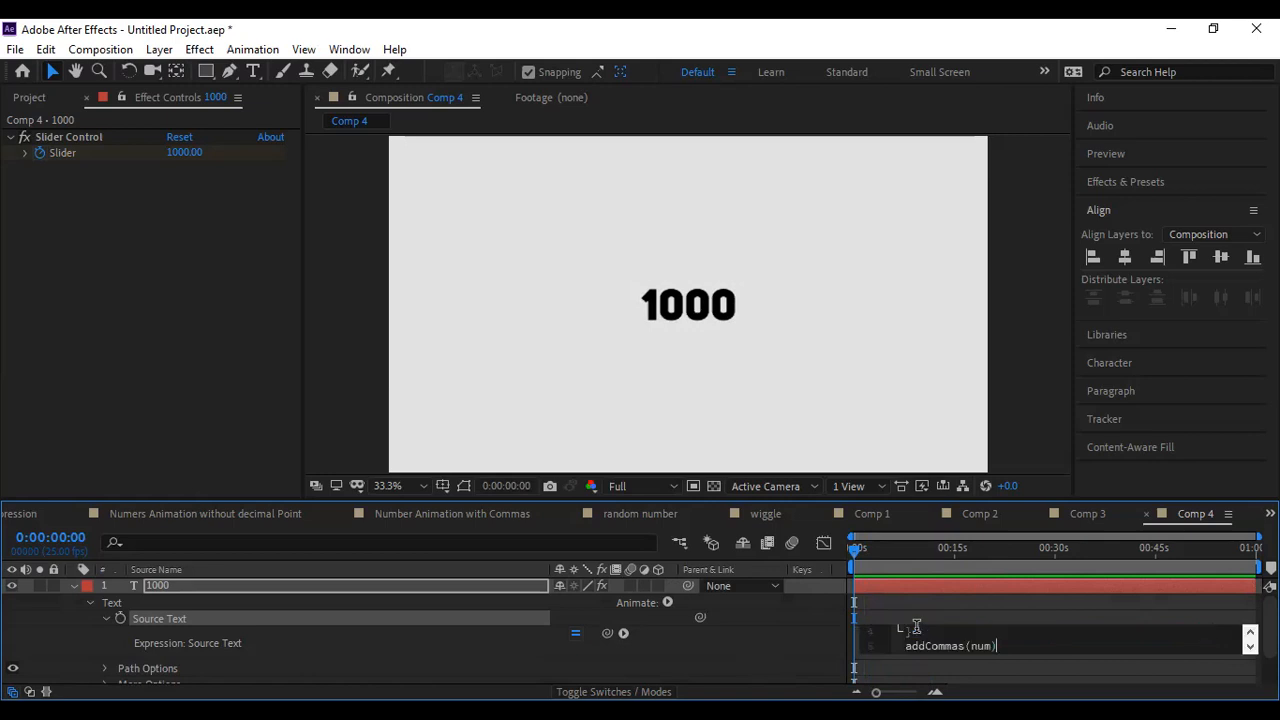
# Step: Apply the addCommas expression to the Source Text and preview the comma-separated number animation from the first frame
pyautogui.click(901, 549)
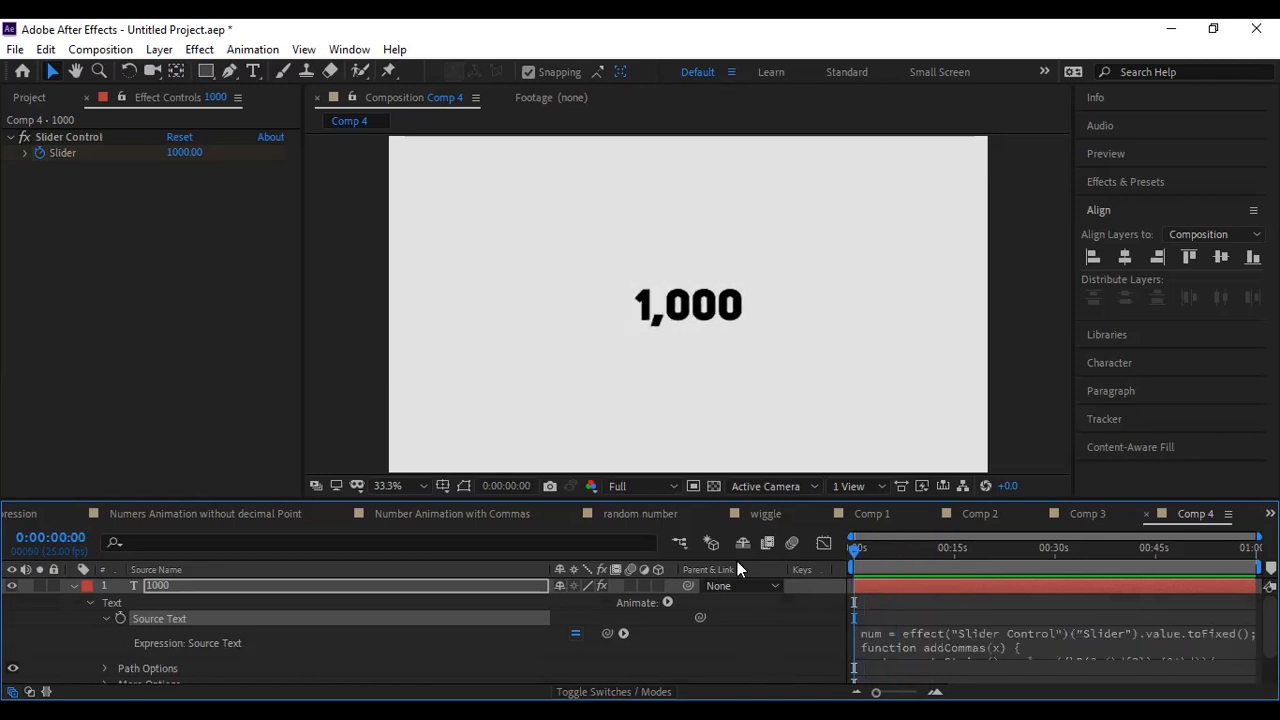
pyautogui.click(862, 646)
pyautogui.moveTo(1250, 645); pyautogui.dragTo(1250, 658)
pyautogui.scroll(3, 1055, 643)
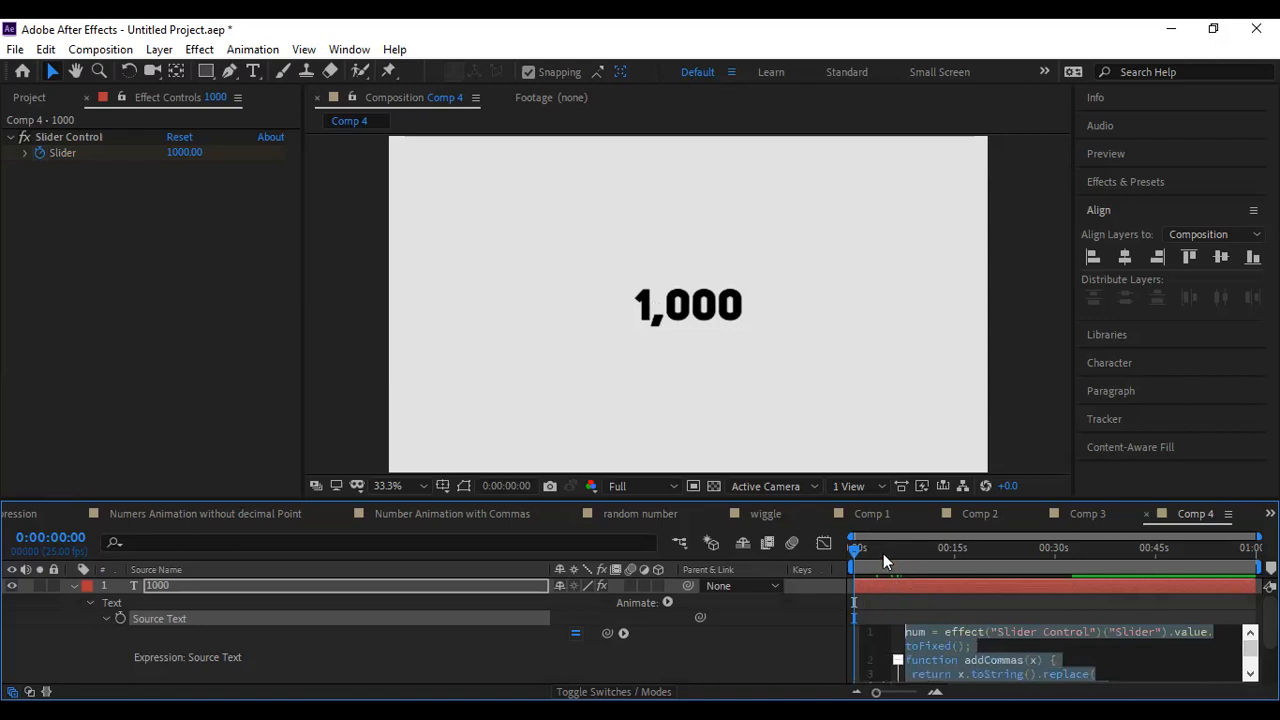
pyautogui.click(808, 557)
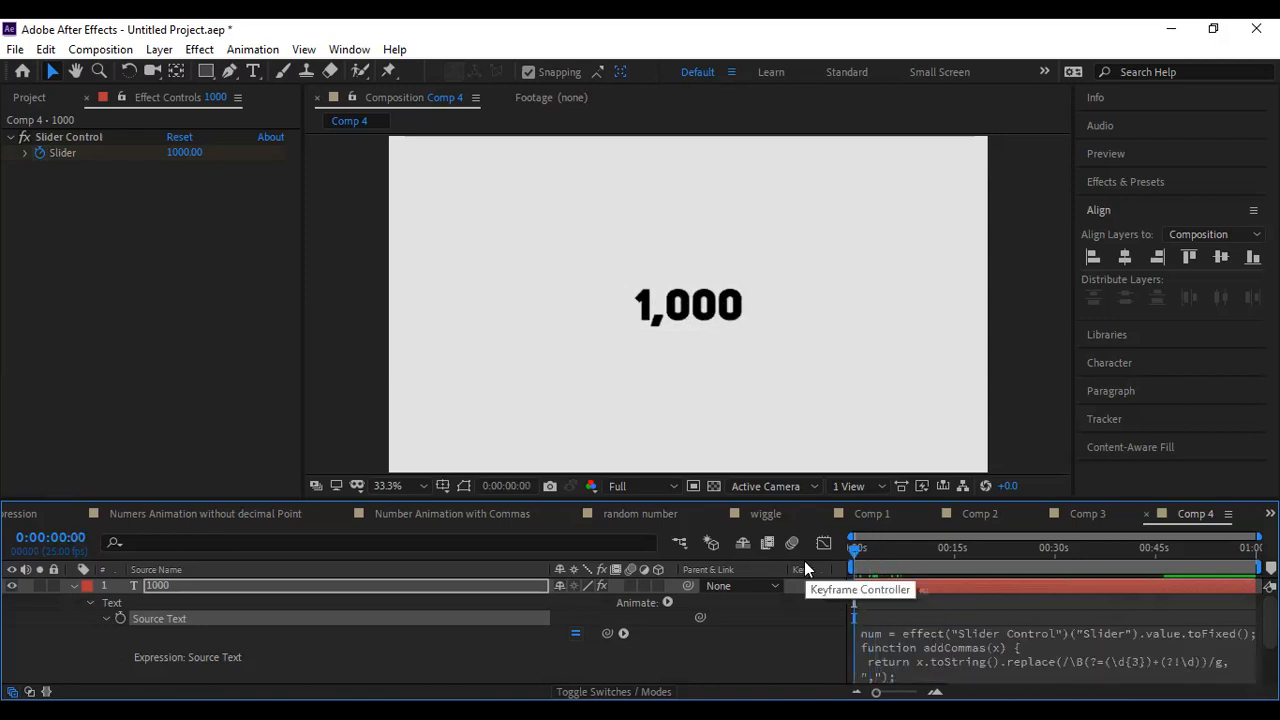
pyautogui.press('space')
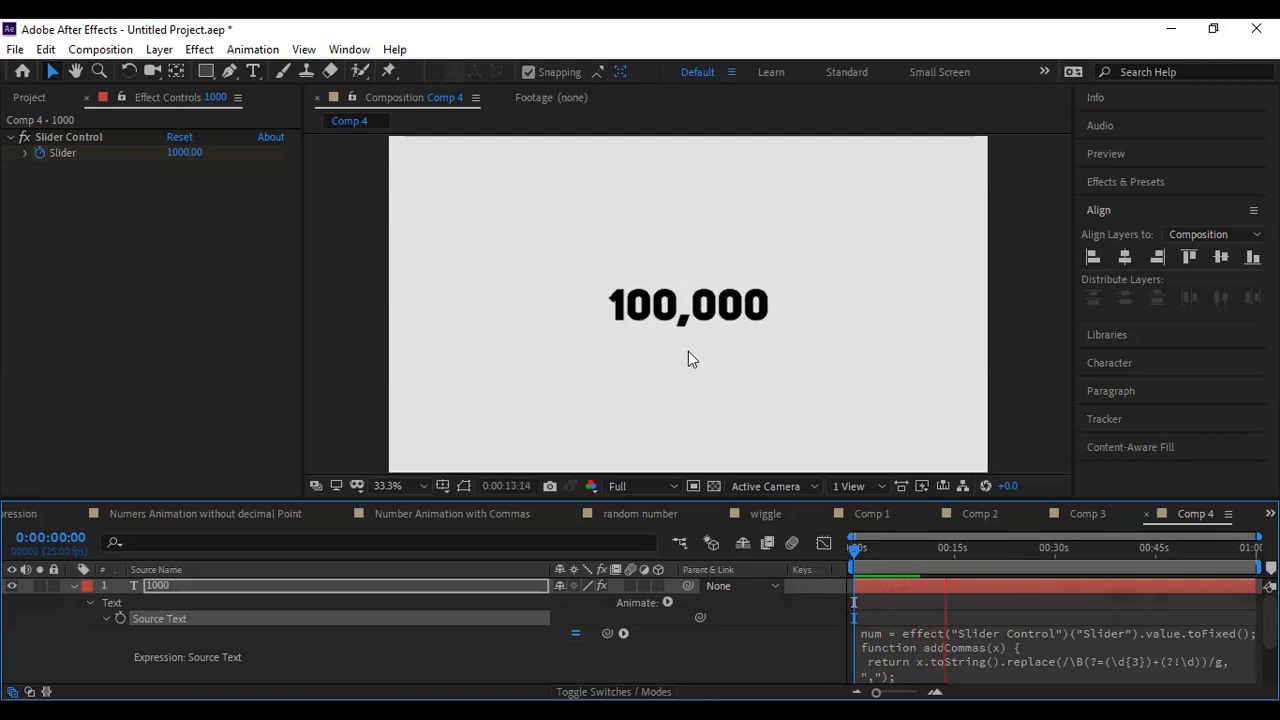
pyautogui.click(853, 560)
pyautogui.moveTo(853, 563); pyautogui.dragTo(843, 563)
pyautogui.press('space')
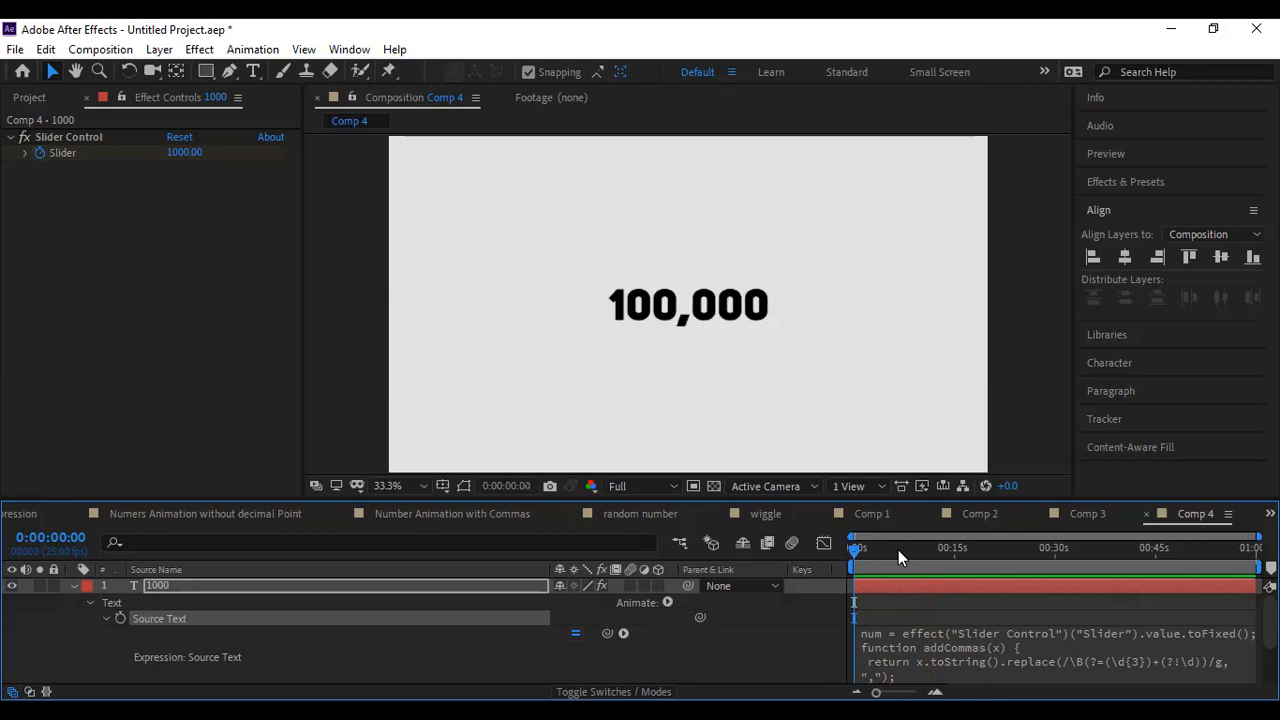
pyautogui.click(857, 563)
pyautogui.moveTo(857, 565); pyautogui.dragTo(838, 595)
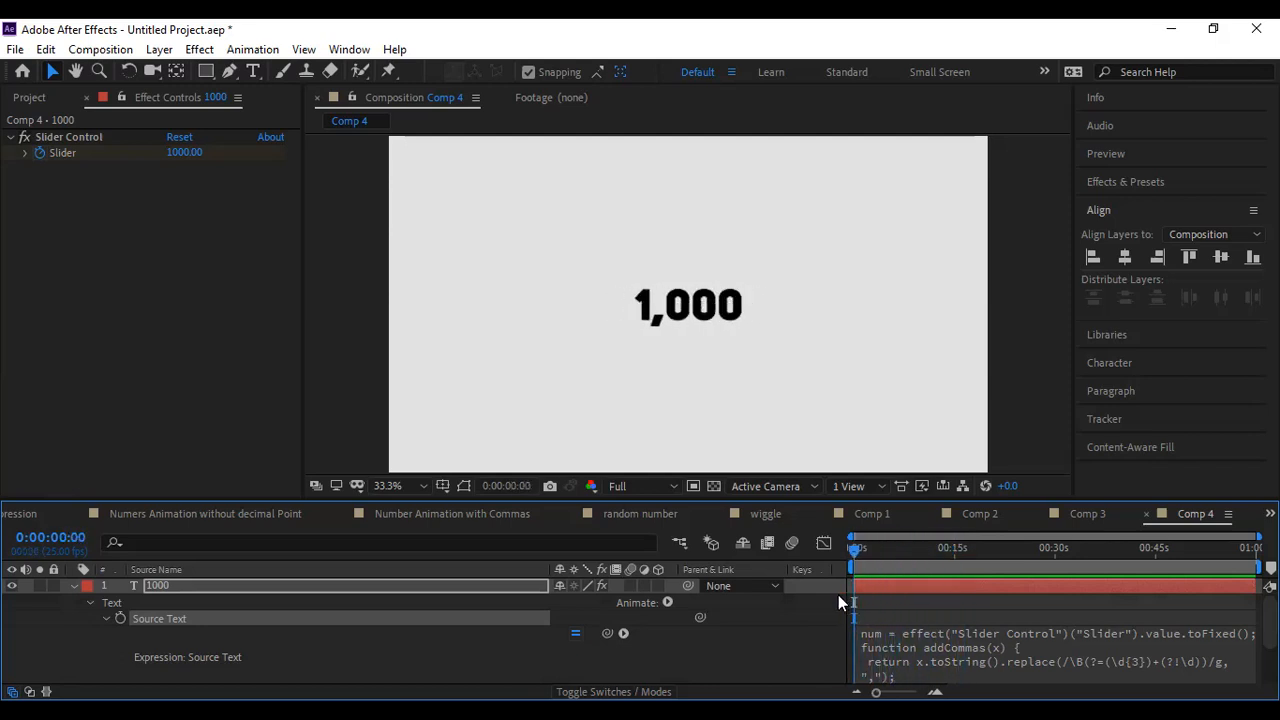
# Step: Review the animations in Comp 1, Comp 2 and Comp 3 and return to Comp 4
pyautogui.click(916, 648)
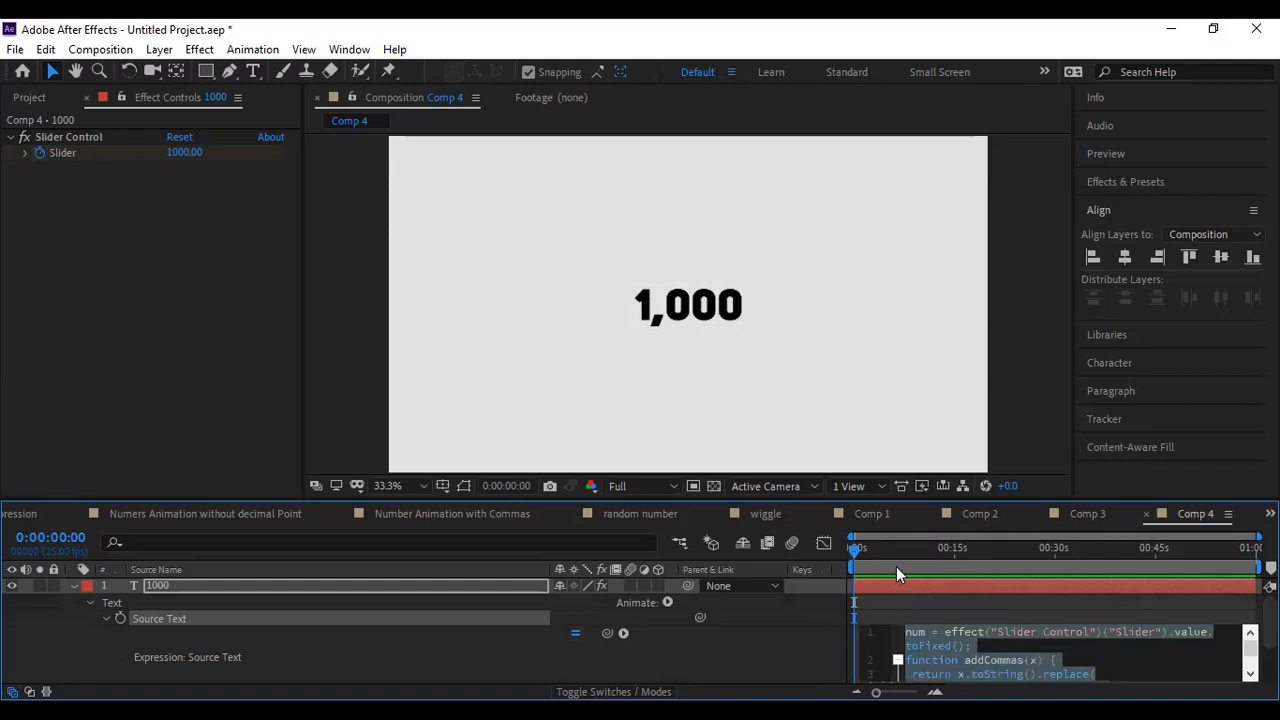
pyautogui.click(879, 518)
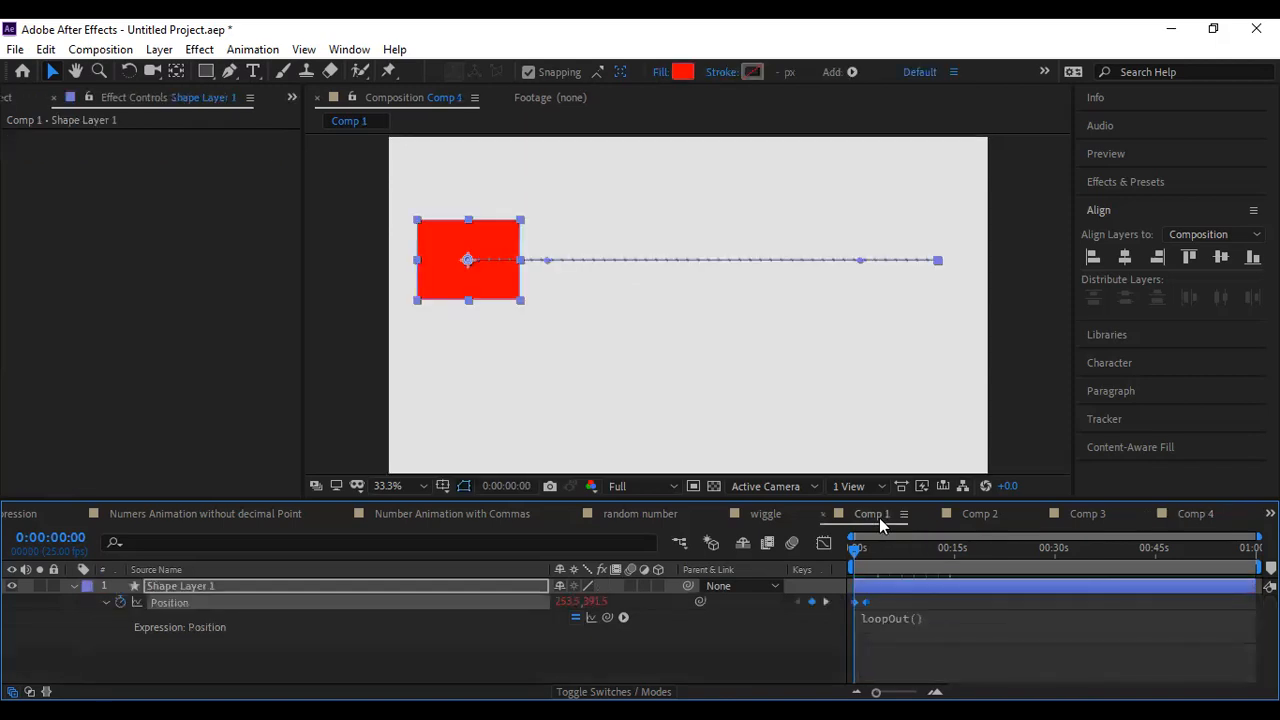
pyautogui.click(970, 510)
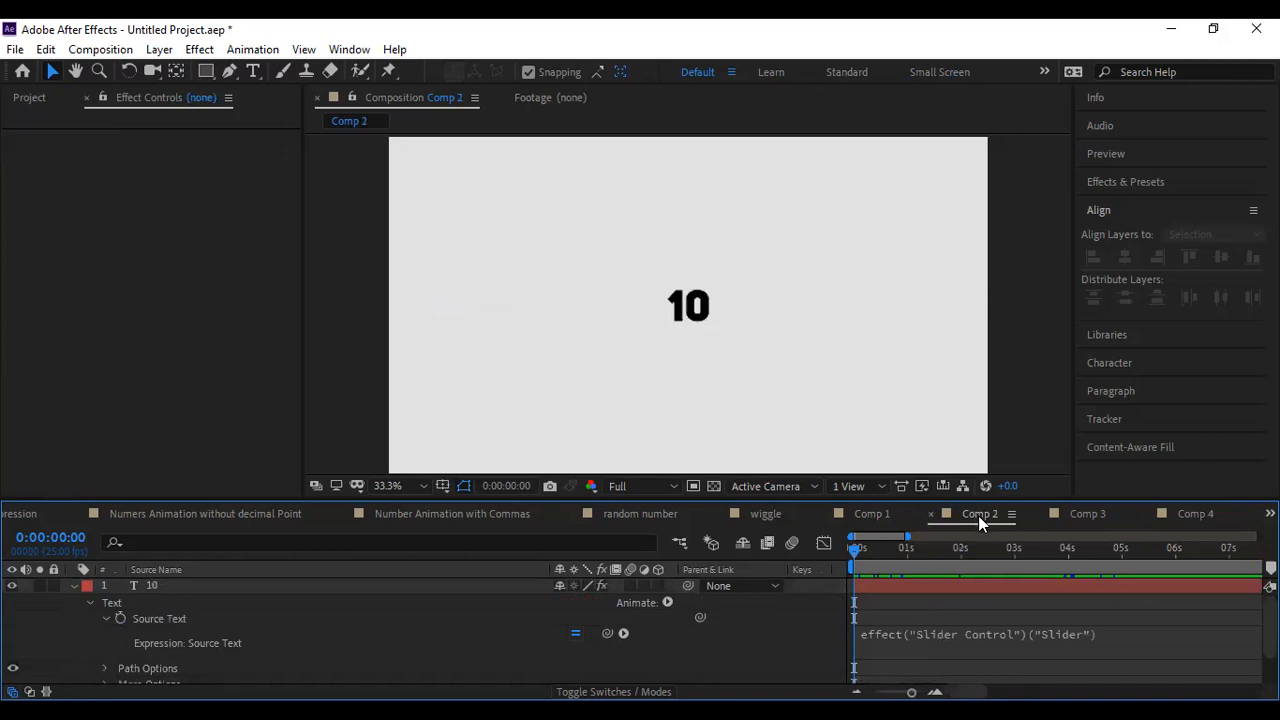
pyautogui.moveTo(862, 555); pyautogui.dragTo(991, 562)
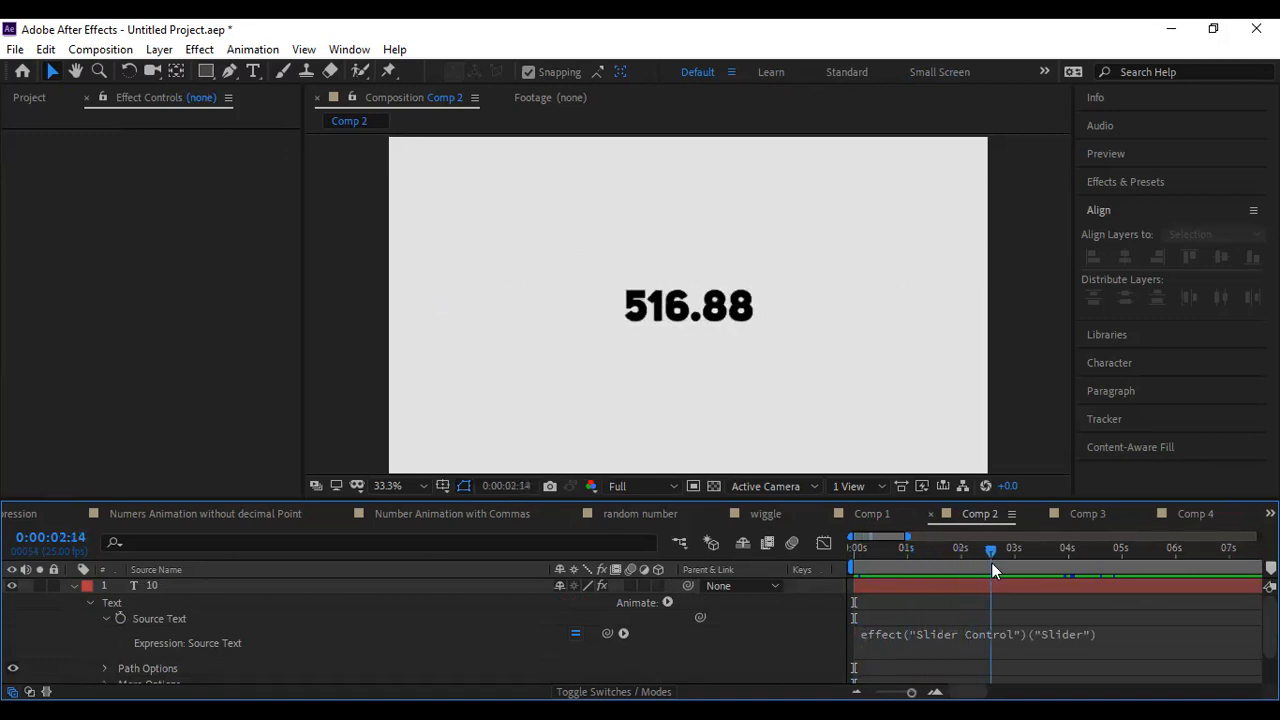
pyautogui.click(1076, 516)
pyautogui.moveTo(903, 551)
pyautogui.mouseDown()
pyautogui.moveTo(1020, 557)
pyautogui.moveTo(823, 565)
pyautogui.moveTo(886, 564)
pyautogui.mouseUp()
pyautogui.click(1165, 514)
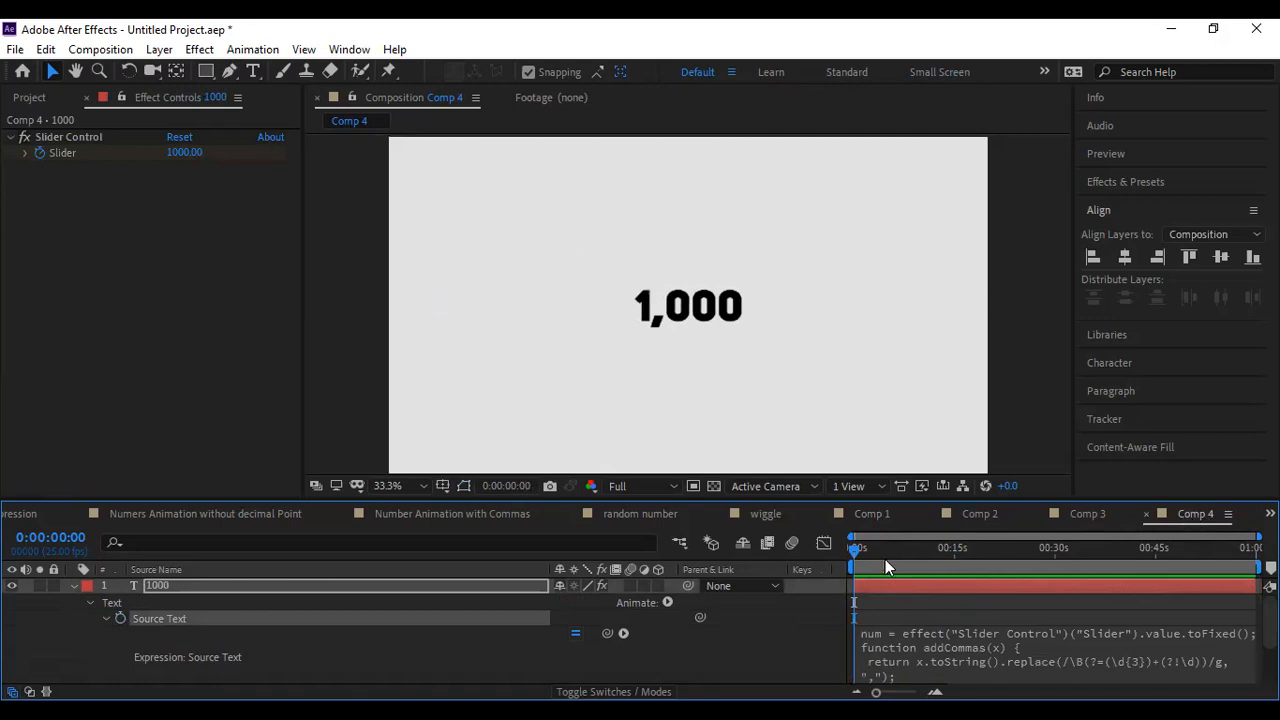
# Step: Examine the full addCommas expression on the Source Text in Comp 4 and scrub the counter near its first frame
pyautogui.moveTo(855, 555); pyautogui.dragTo(832, 579)
pyautogui.scroll(-1, 954, 651)
pyautogui.click(907, 632)
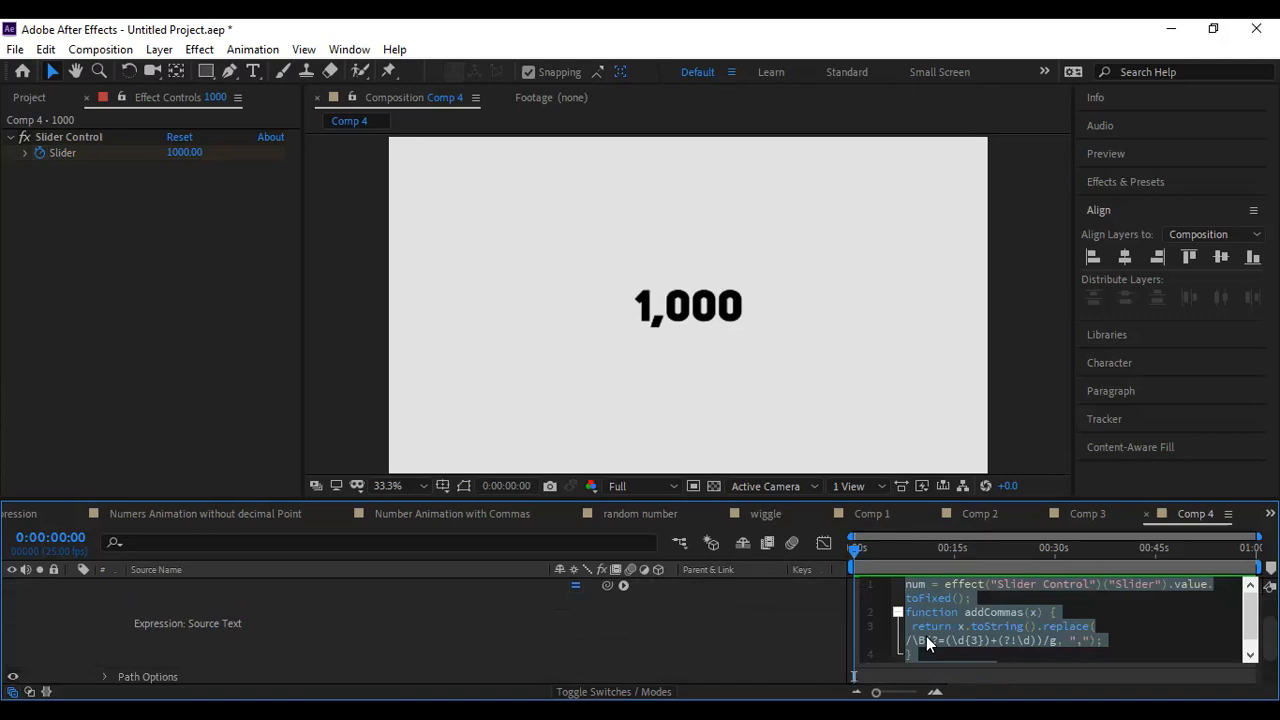
pyautogui.click(930, 655)
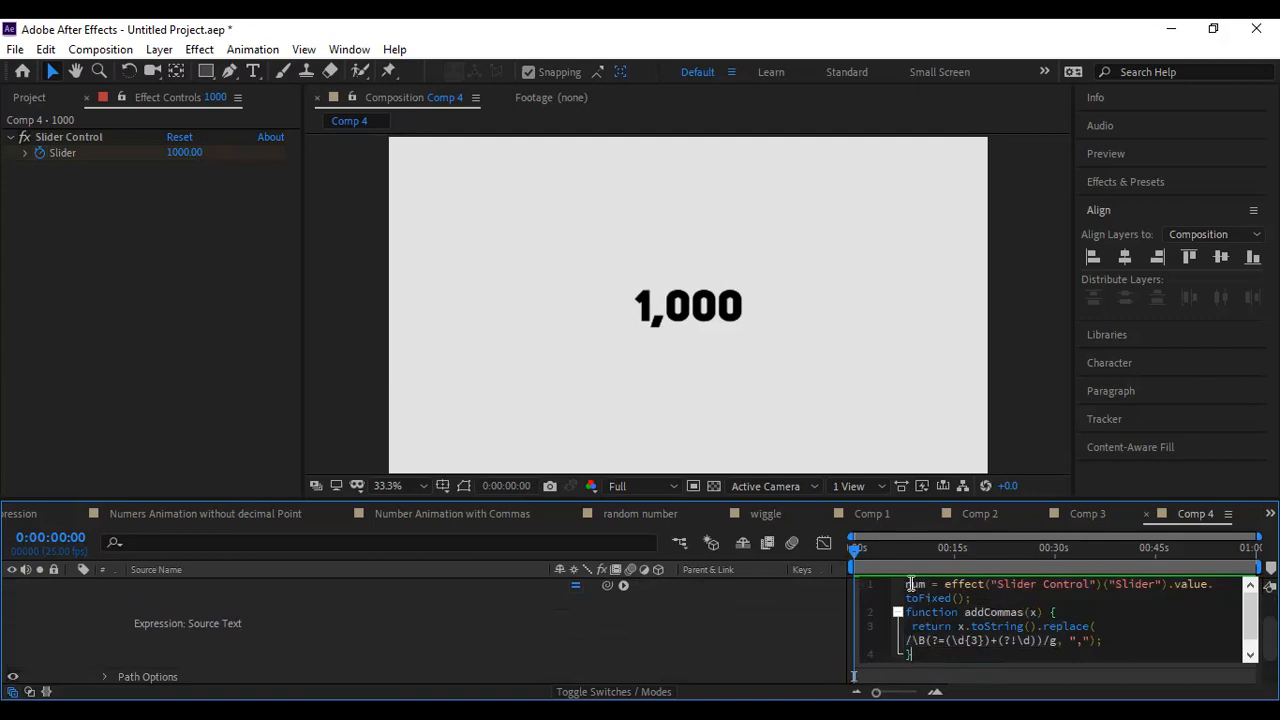
pyautogui.moveTo(920, 646); pyautogui.dragTo(902, 580)
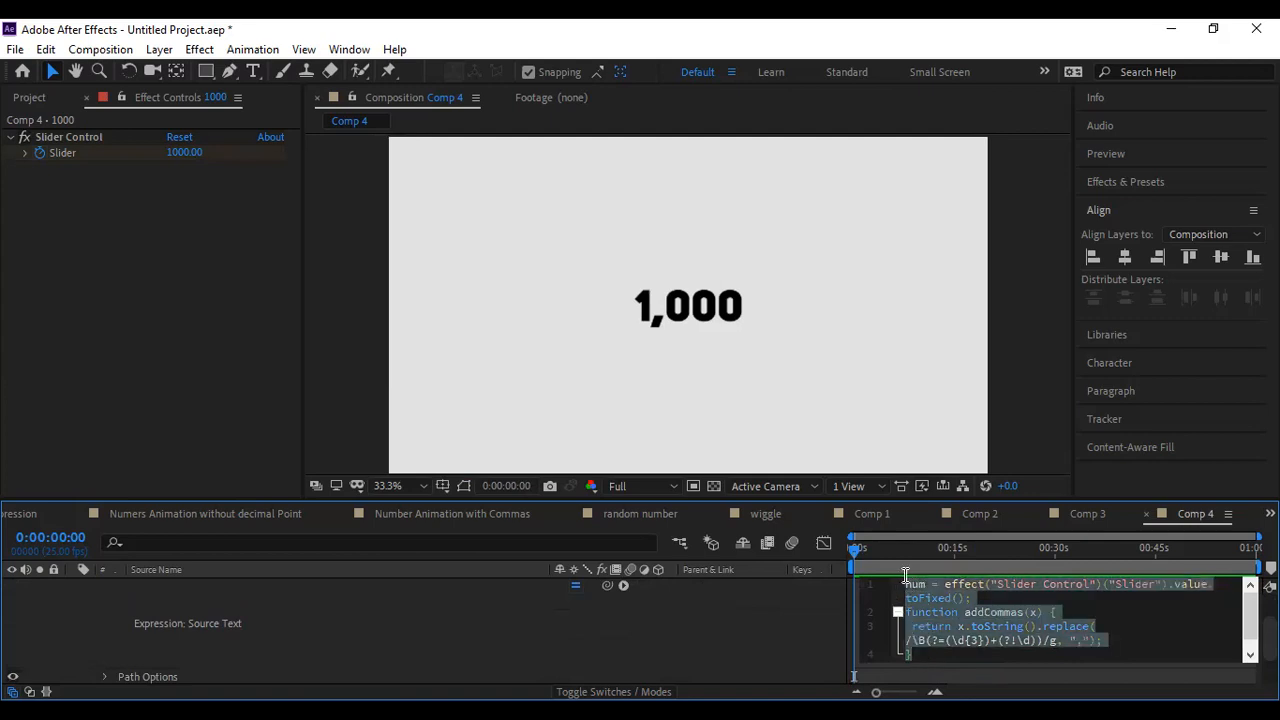
pyautogui.click(938, 653)
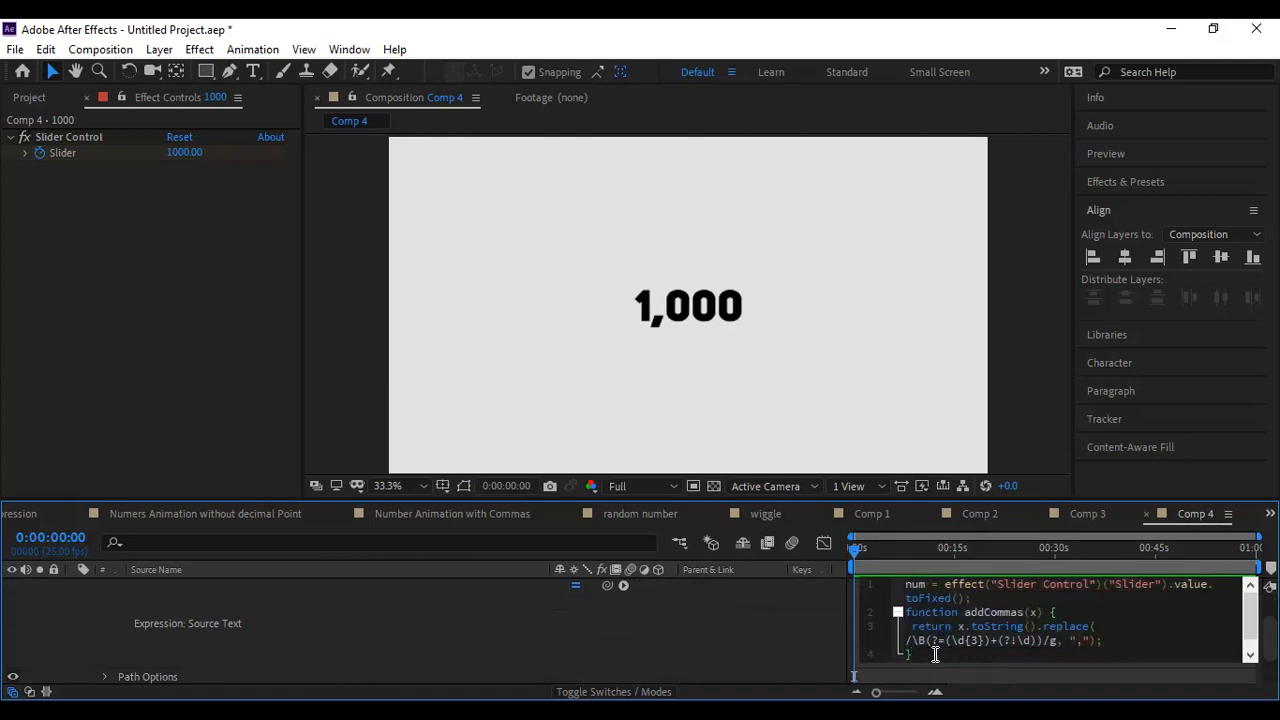
pyautogui.click(808, 174)
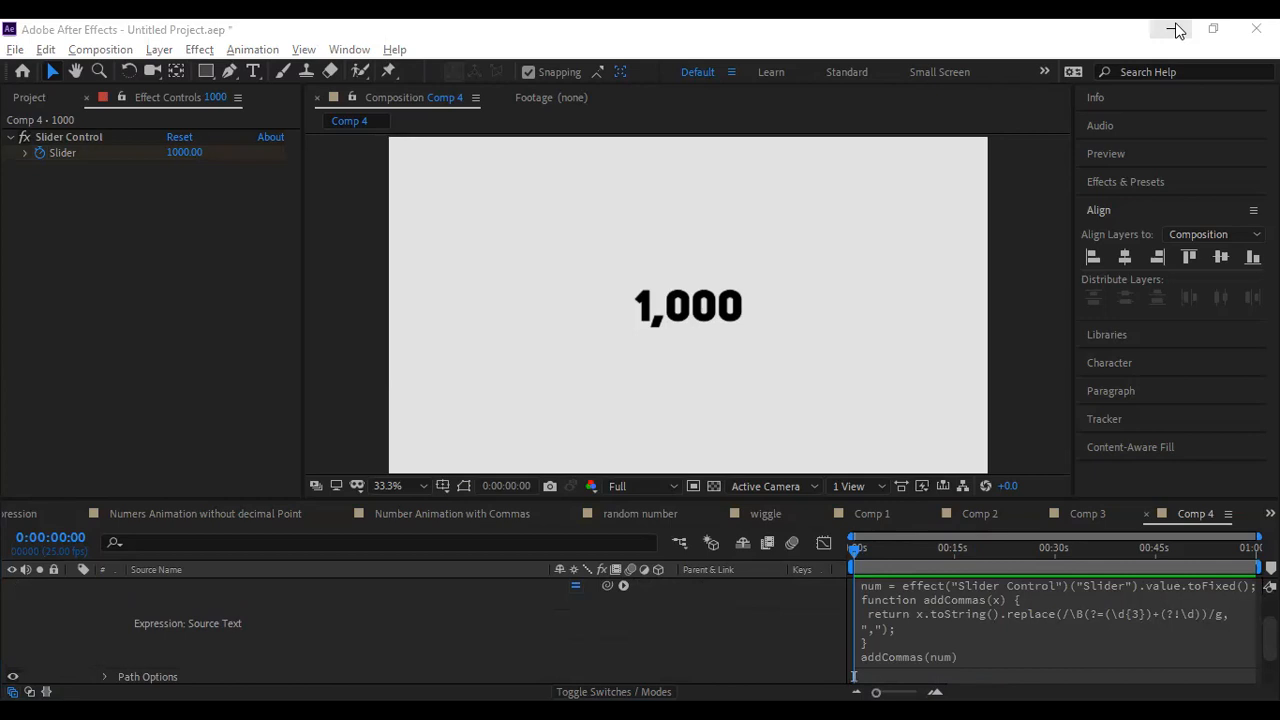
pyautogui.moveTo(903, 563); pyautogui.dragTo(853, 572)
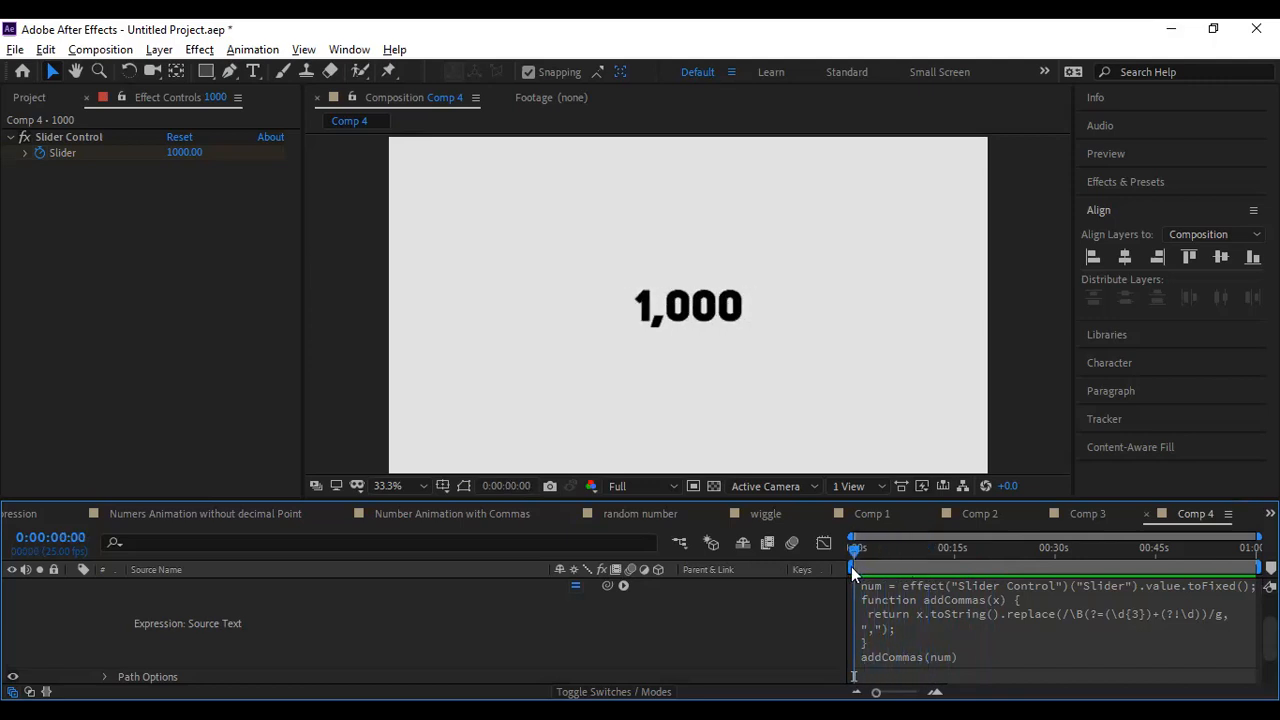
pyautogui.moveTo(853, 572)
pyautogui.mouseDown()
pyautogui.moveTo(956, 568)
pyautogui.moveTo(838, 558)
pyautogui.mouseUp()
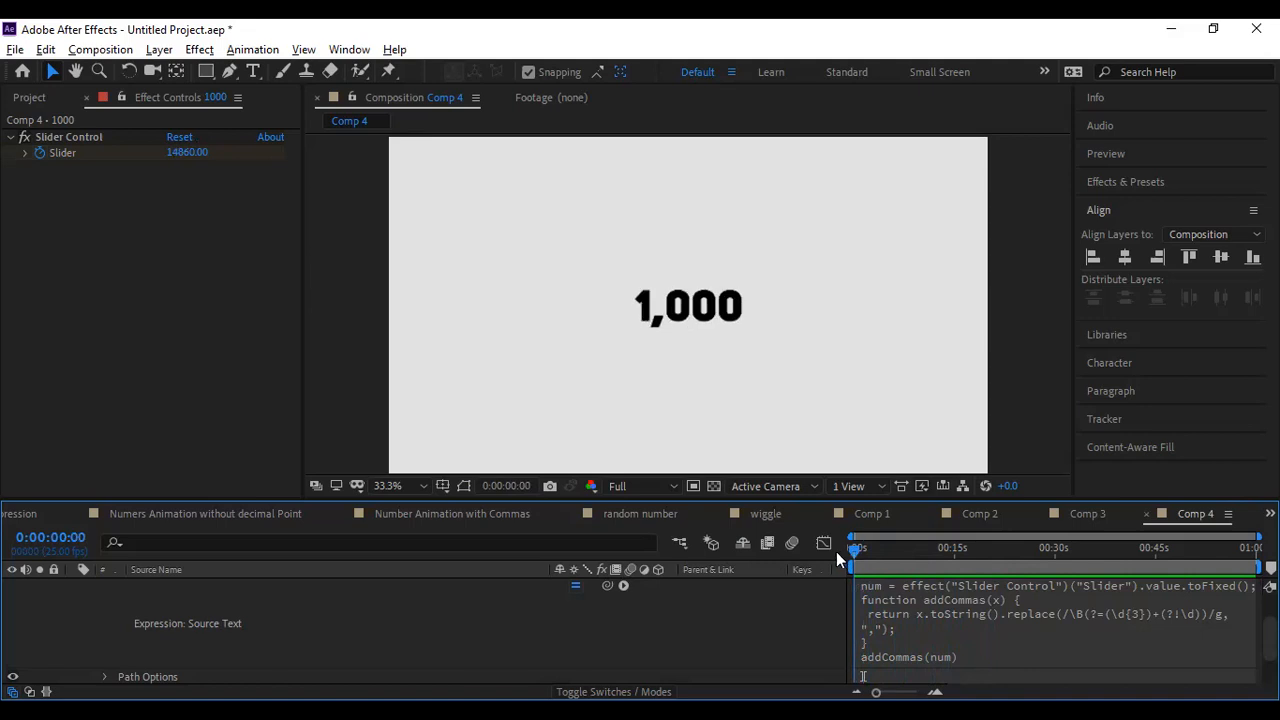
# Step: Open the random number composition and scrub through its number animation
pyautogui.click(632, 516)
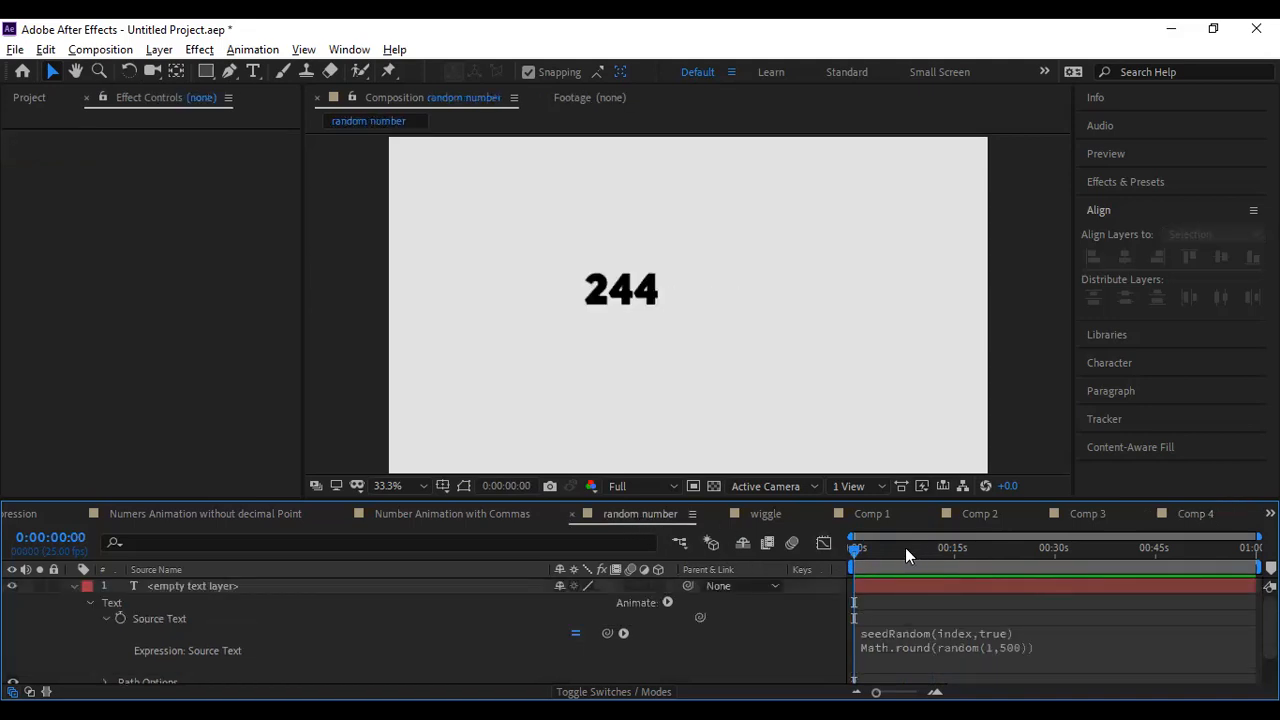
pyautogui.moveTo(853, 556); pyautogui.dragTo(883, 566)
pyautogui.moveTo(883, 566); pyautogui.dragTo(838, 585)
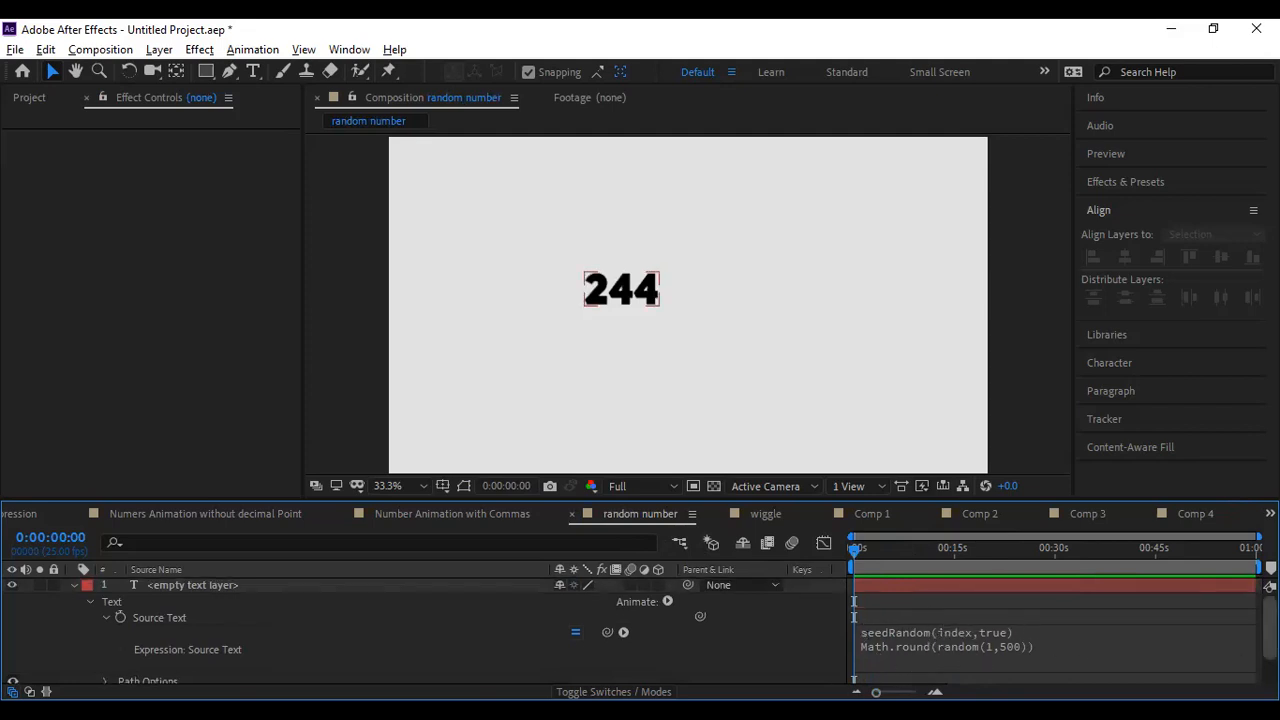
# Step: Set the upper limit of the random function in the Source Text expression to 1000 and scrub to 0:00:22:20
pyautogui.scroll(-1, 1050, 630)
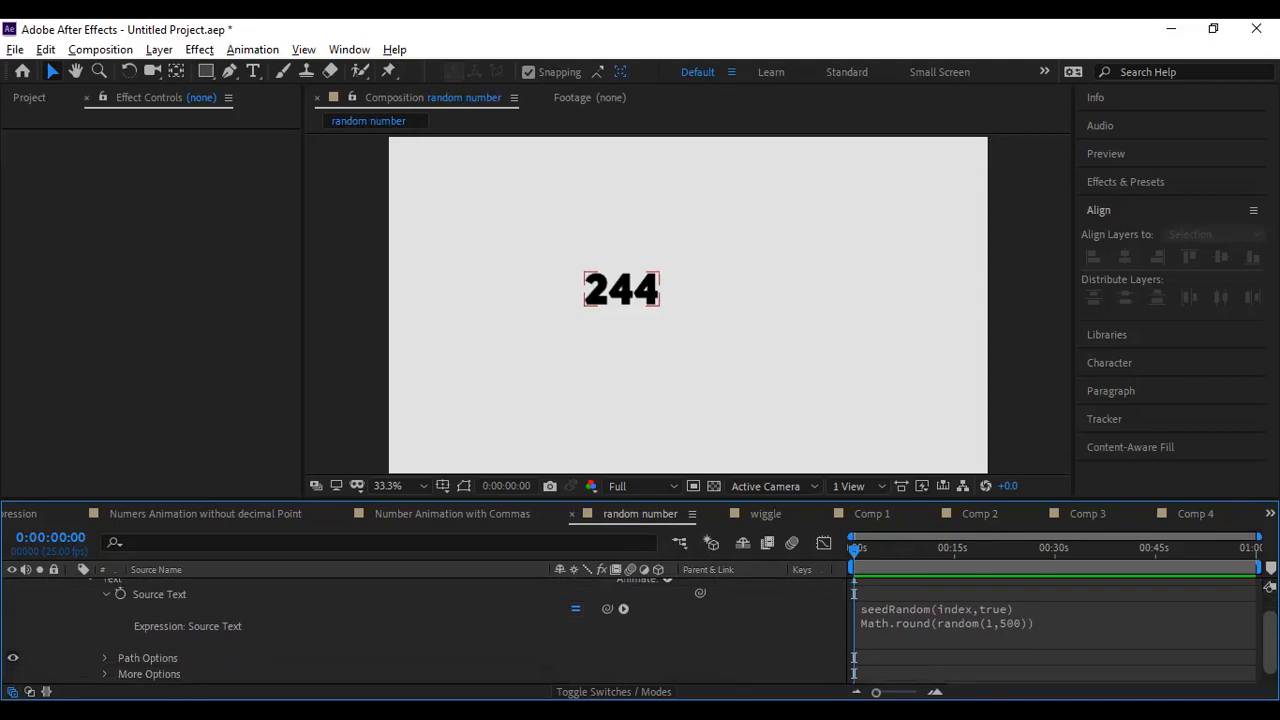
pyautogui.click(931, 624)
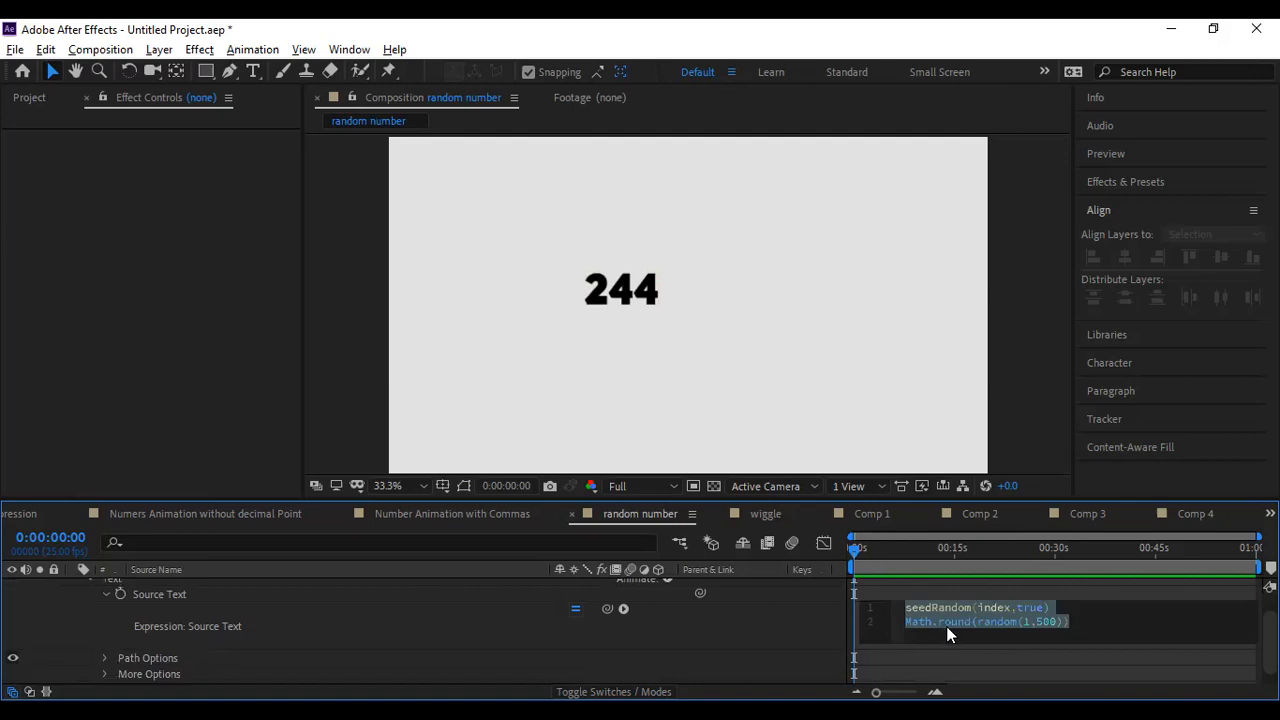
pyautogui.click(946, 627)
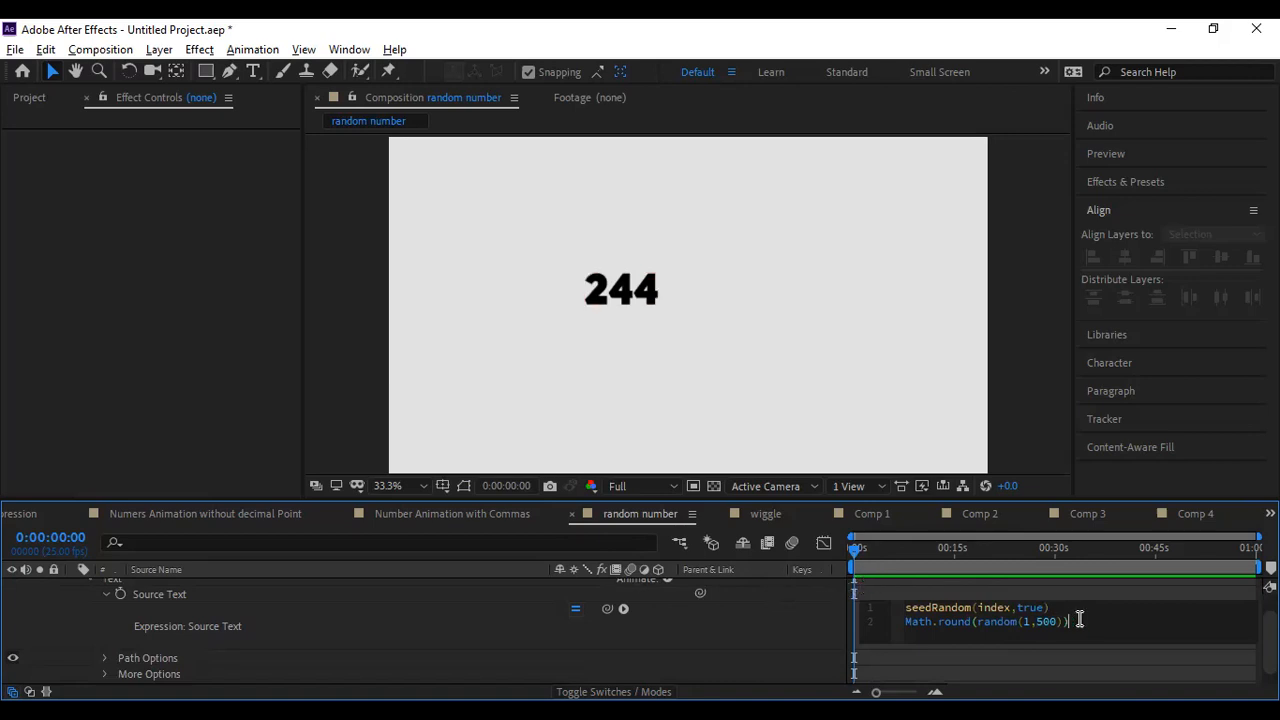
pyautogui.doubleClick(1049, 621)
pyautogui.moveTo(1057, 621); pyautogui.dragTo(1019, 621)
pyautogui.click(1037, 621)
pyautogui.write('10')
pyautogui.click(1108, 626)
pyautogui.moveTo(1005, 556)
pyautogui.mouseDown()
pyautogui.moveTo(960, 555)
pyautogui.moveTo(1006, 555)
pyautogui.mouseUp()
# Step: Set the lower limit of the random function to 500, making it random(500,1000), and scrub the animation
pyautogui.click(997, 619)
pyautogui.moveTo(1029, 622); pyautogui.dragTo(1066, 622)
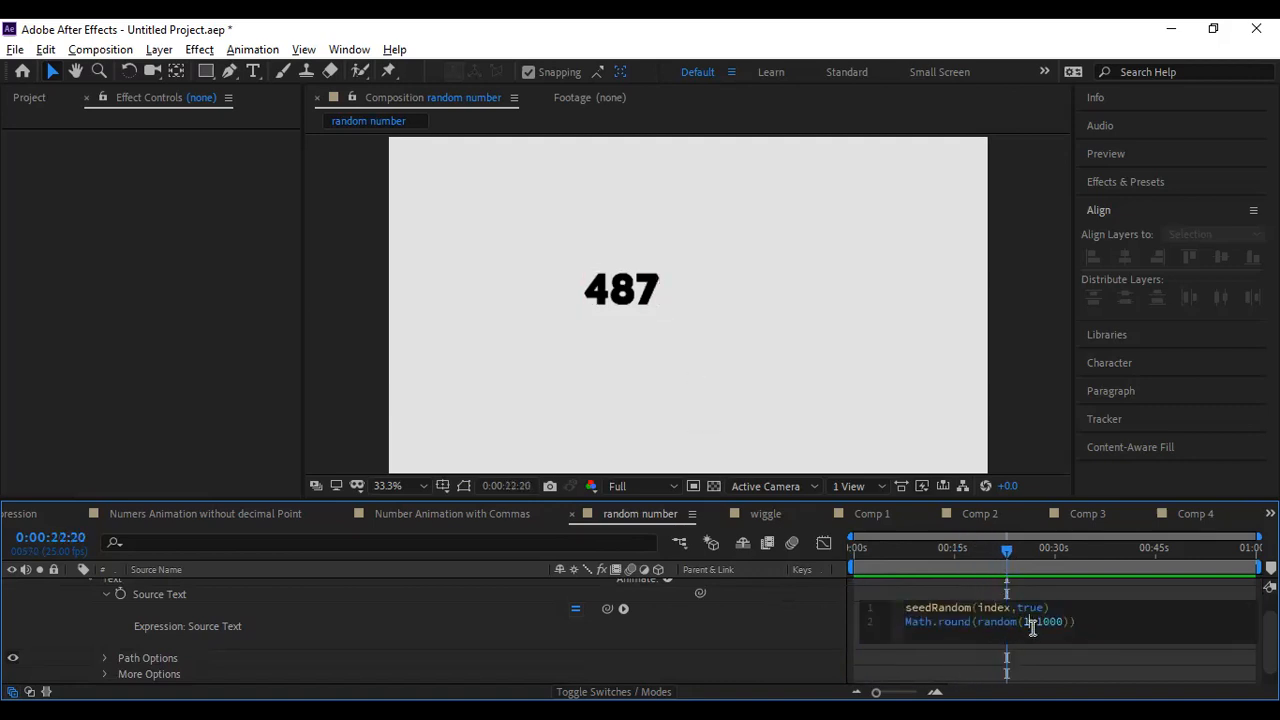
pyautogui.click(1027, 621)
pyautogui.doubleClick(1025, 621)
pyautogui.write('500,')
pyautogui.moveTo(950, 558); pyautogui.dragTo(810, 568)
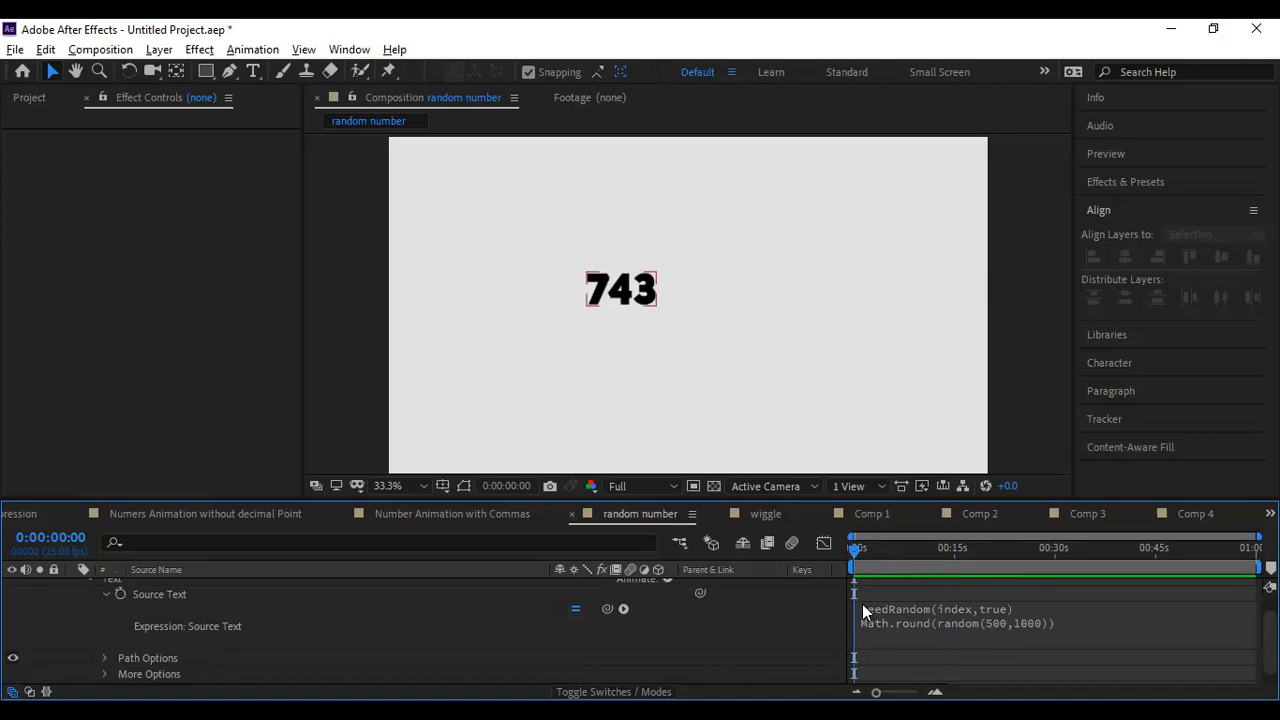
pyautogui.moveTo(967, 557); pyautogui.dragTo(858, 580)
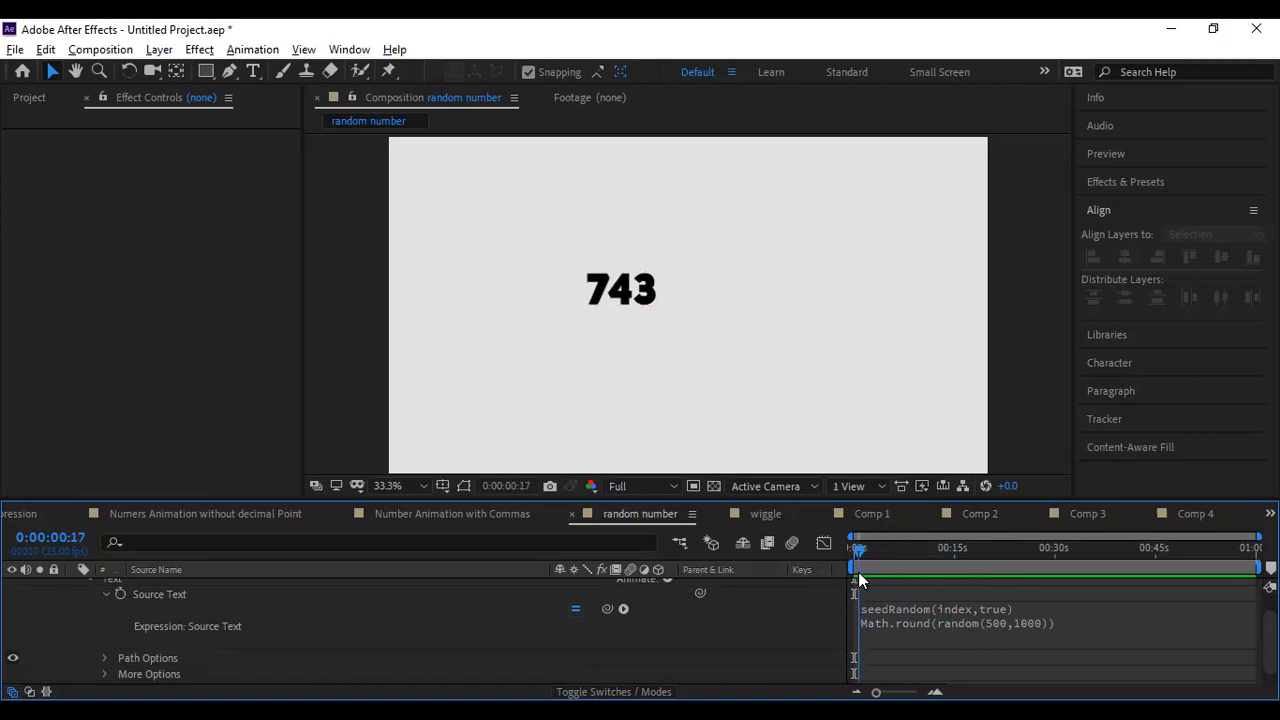
# Step: Examine the random and Math.round parts of the Source Text expression
pyautogui.click(943, 626)
pyautogui.moveTo(976, 626); pyautogui.dragTo(1018, 626)
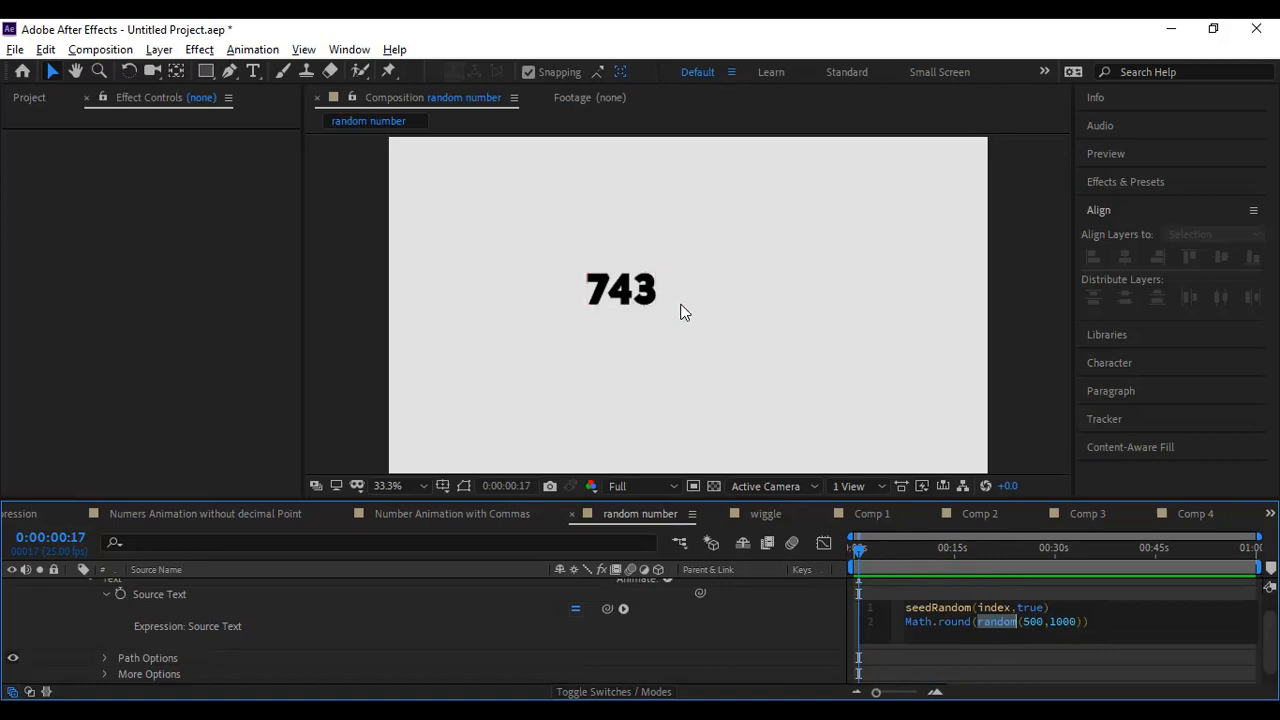
pyautogui.click(974, 622)
pyautogui.moveTo(972, 623); pyautogui.dragTo(892, 622)
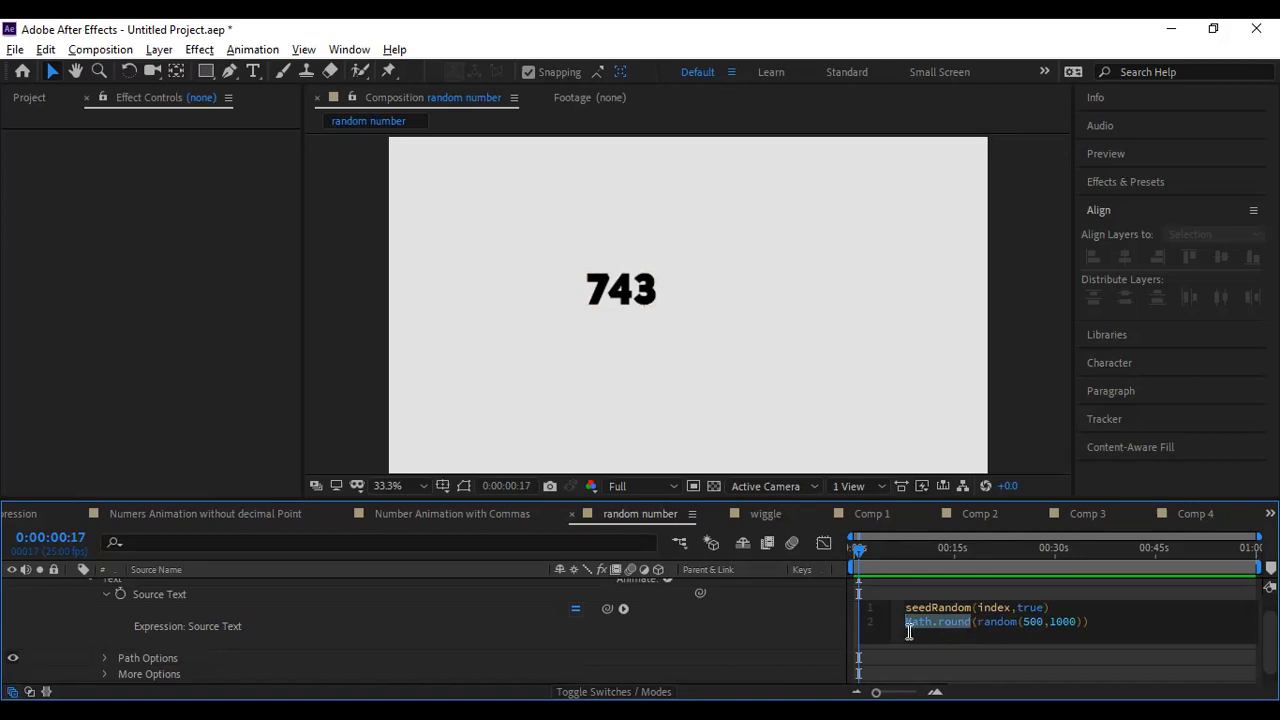
pyautogui.click(906, 625)
pyautogui.moveTo(906, 622); pyautogui.dragTo(906, 626)
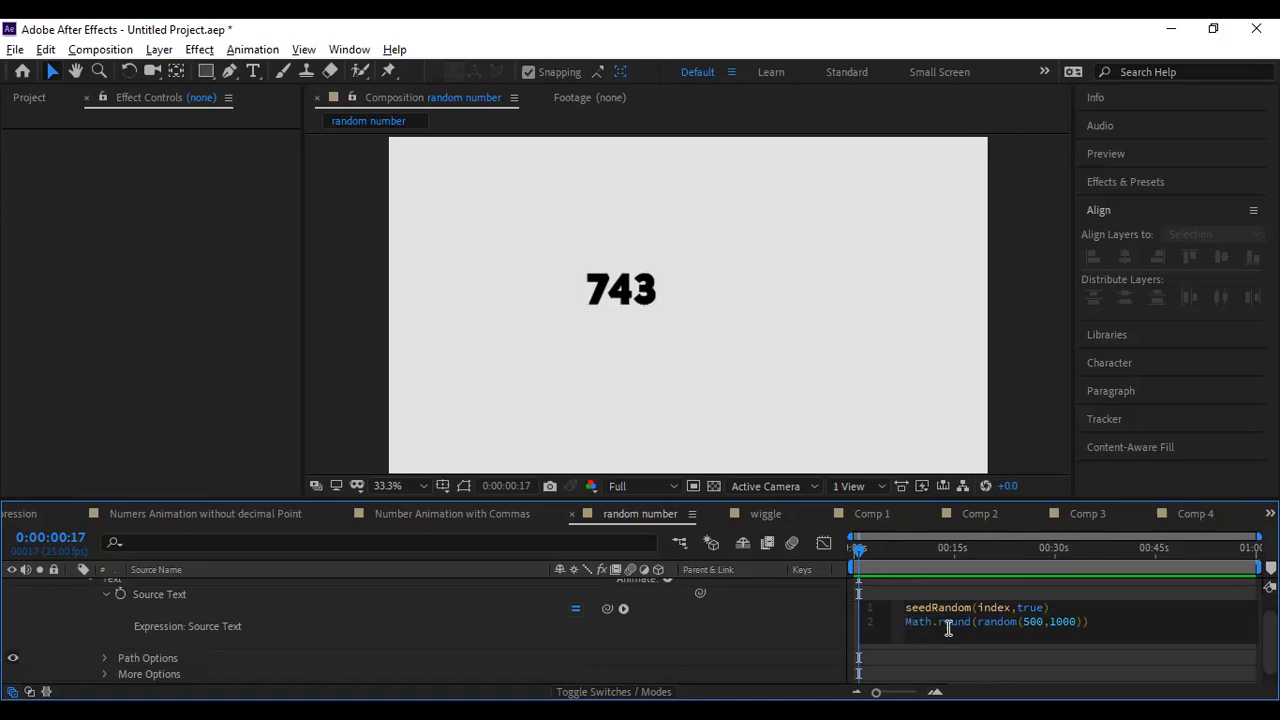
pyautogui.click(971, 624)
pyautogui.click(1083, 621)
# Step: Delete the seedRandom(index,true) line from the Source Text expression and scrub the timeline to check the numbers
pyautogui.moveTo(1048, 607); pyautogui.dragTo(897, 610)
pyautogui.press('BackSpace')
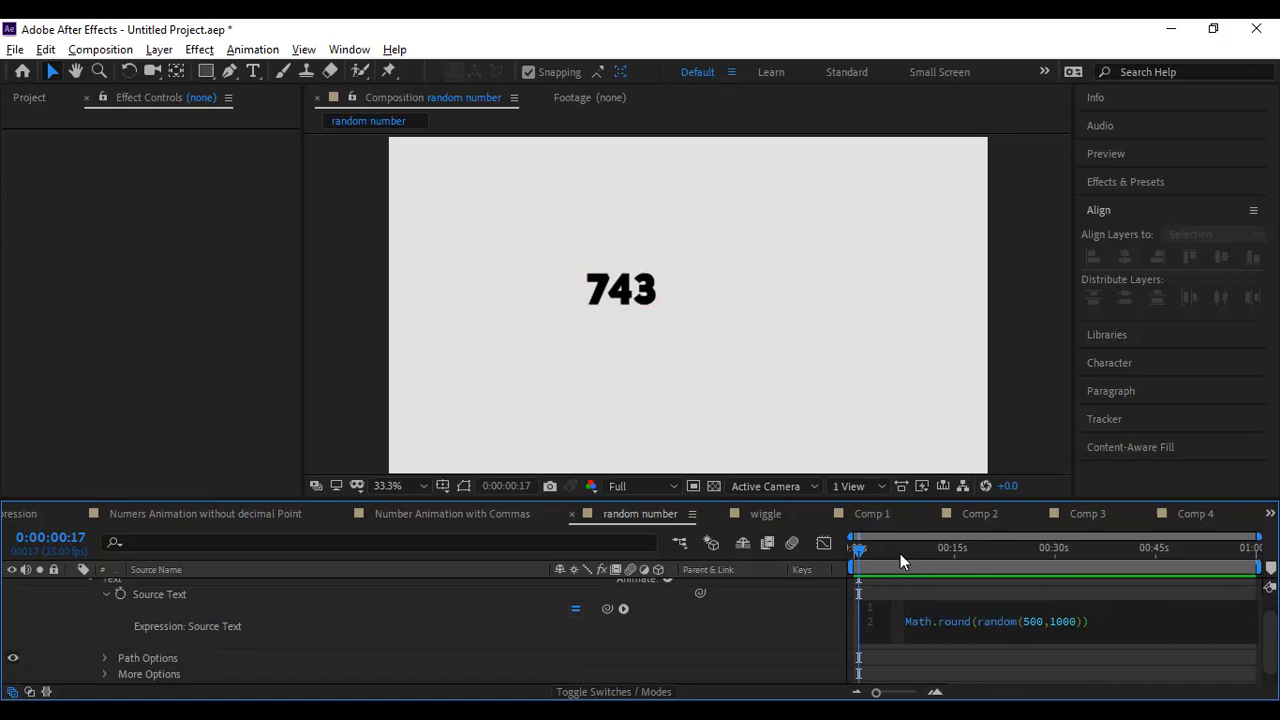
pyautogui.click(851, 560)
pyautogui.moveTo(851, 560); pyautogui.dragTo(931, 551)
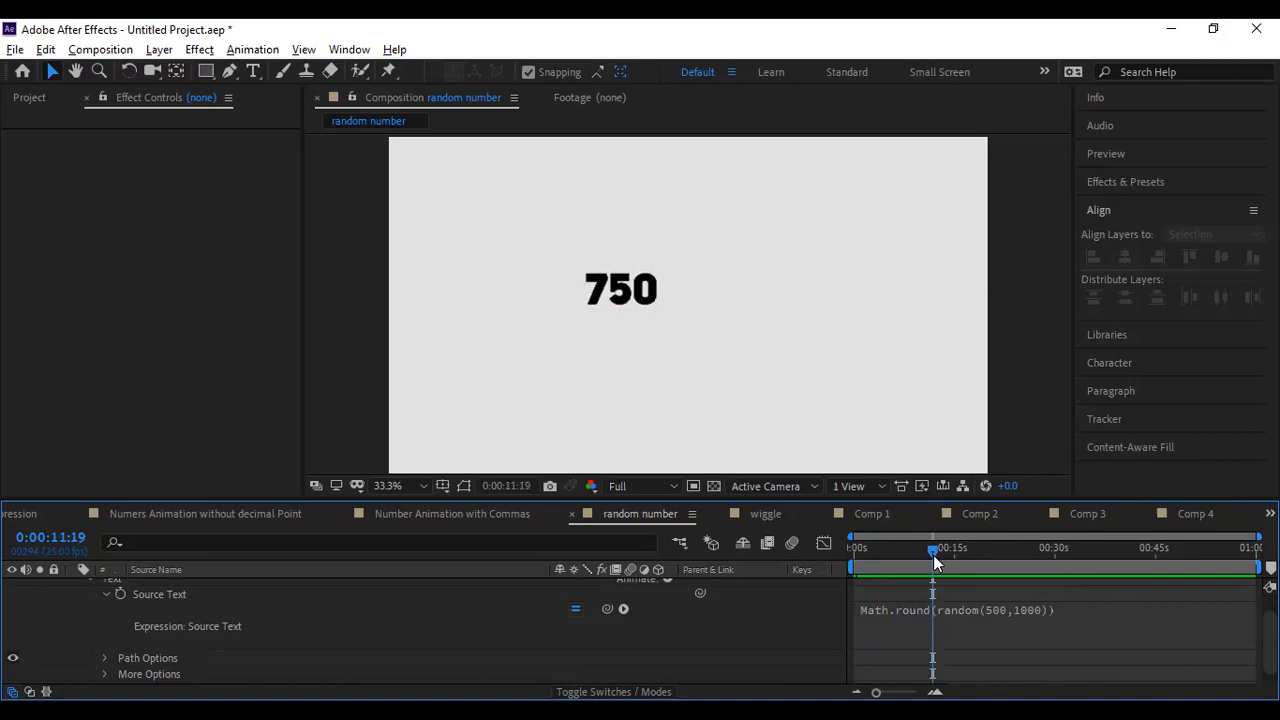
# Step: Remove the Math.round wrapper so the Source Text expression reads random(500,1000), and scrub the animation to 0:00:07:03
pyautogui.click(928, 611)
pyautogui.click(966, 607)
pyautogui.moveTo(972, 607); pyautogui.dragTo(886, 615)
pyautogui.click(978, 609)
pyautogui.moveTo(978, 609); pyautogui.dragTo(902, 609)
pyautogui.press('BackSpace')
pyautogui.click(1040, 611)
pyautogui.press('BackSpace')
pyautogui.moveTo(948, 553); pyautogui.dragTo(903, 566)
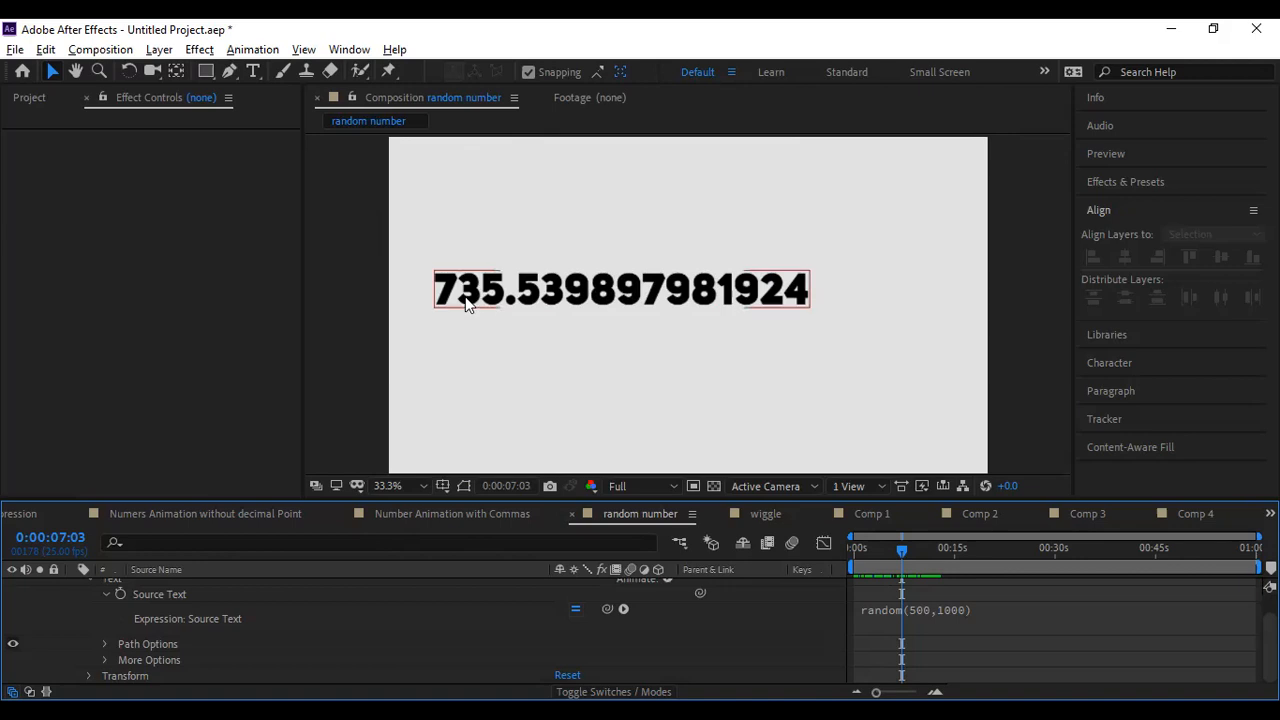
# Step: Center the random number text layer horizontally and vertically in the composition and activate the Pan Behind tool
pyautogui.click(666, 296)
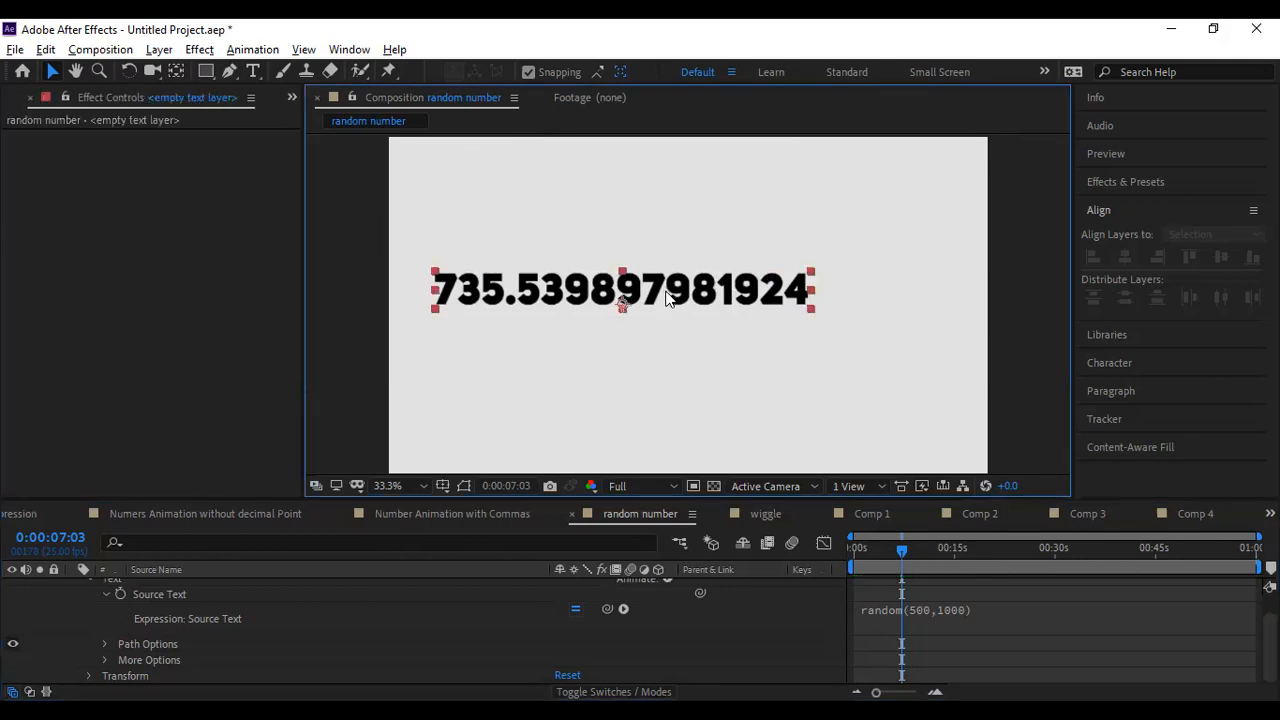
pyautogui.click(1125, 257)
pyautogui.click(1221, 257)
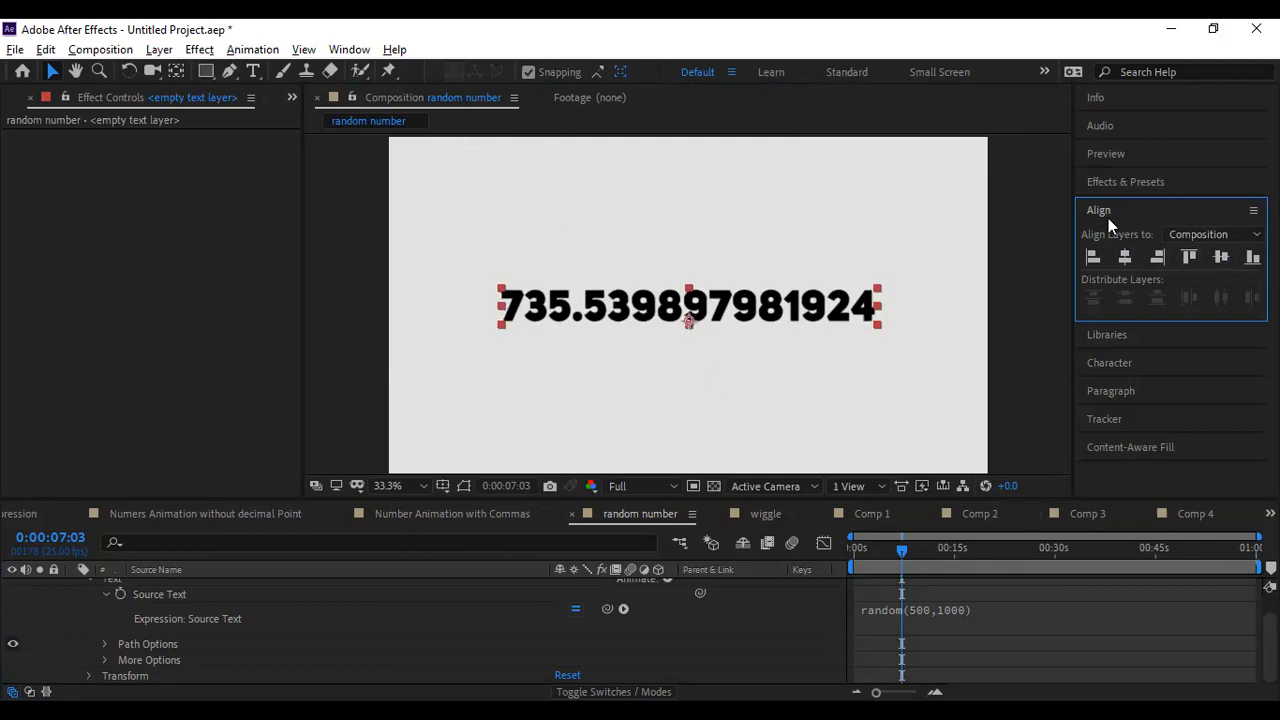
pyautogui.click(177, 70)
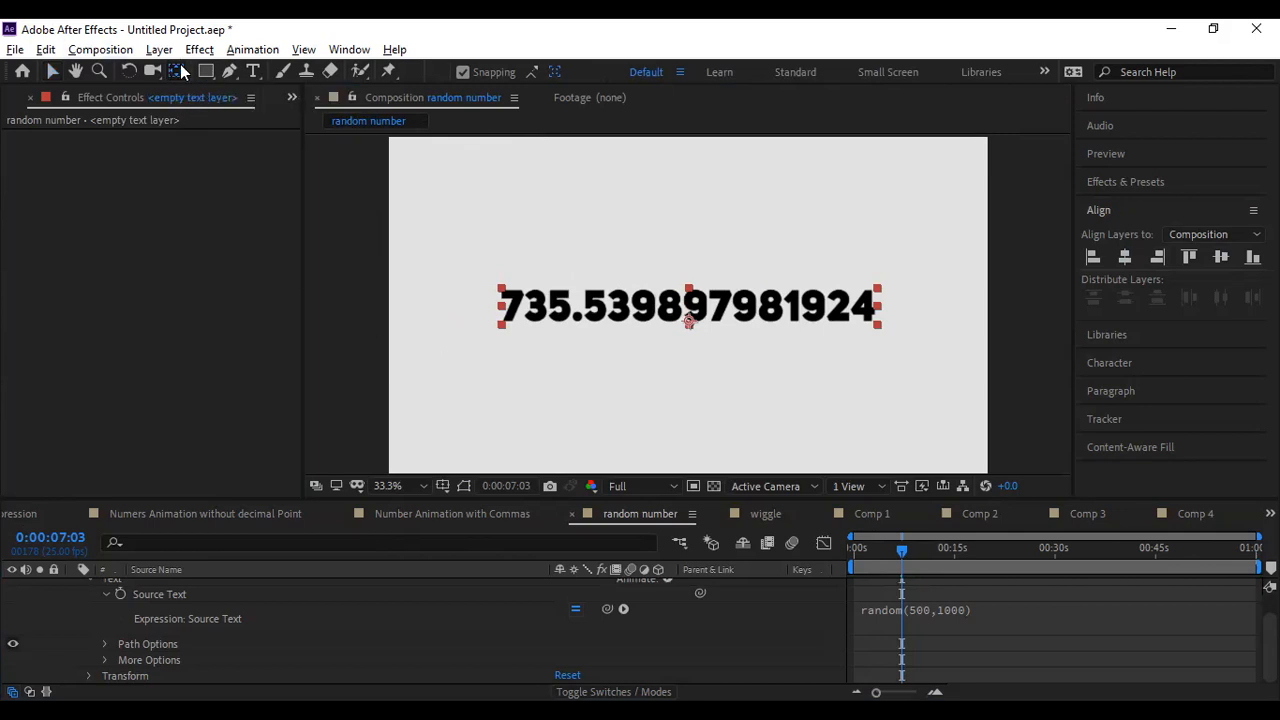
# Step: Align the random number text to the composition's horizontal center and return the playhead to 0:00:00:00
pyautogui.click(1124, 258)
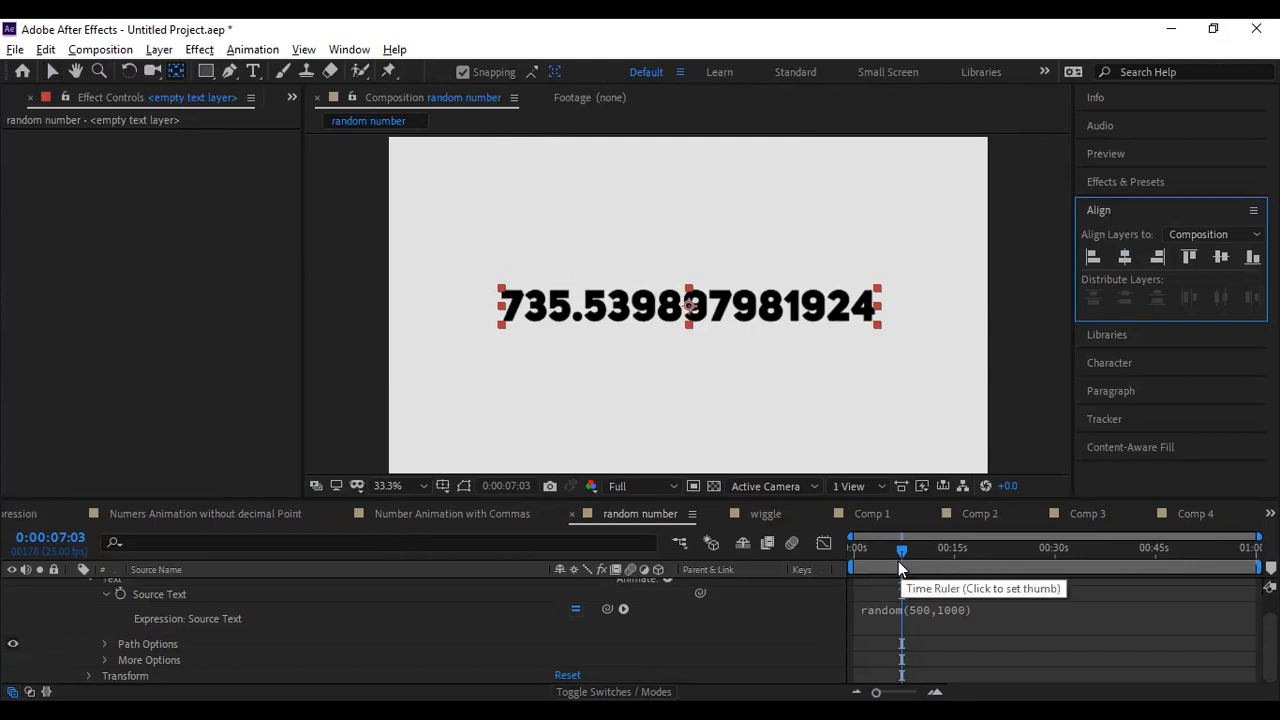
pyautogui.moveTo(848, 571)
pyautogui.mouseDown()
pyautogui.moveTo(973, 576)
pyautogui.moveTo(851, 592)
pyautogui.mouseUp()
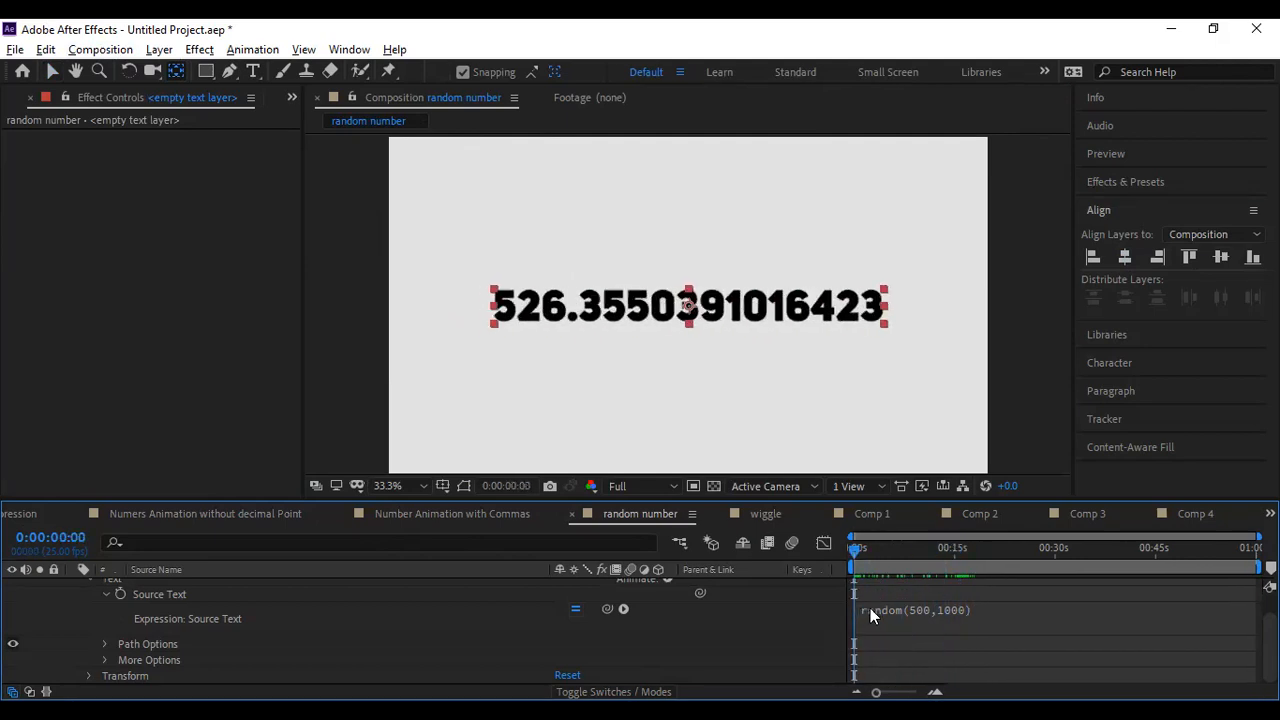
# Step: Insert Math.round() in front of random(500,1000) in the Source Text expression
pyautogui.click(870, 609)
pyautogui.click(896, 610)
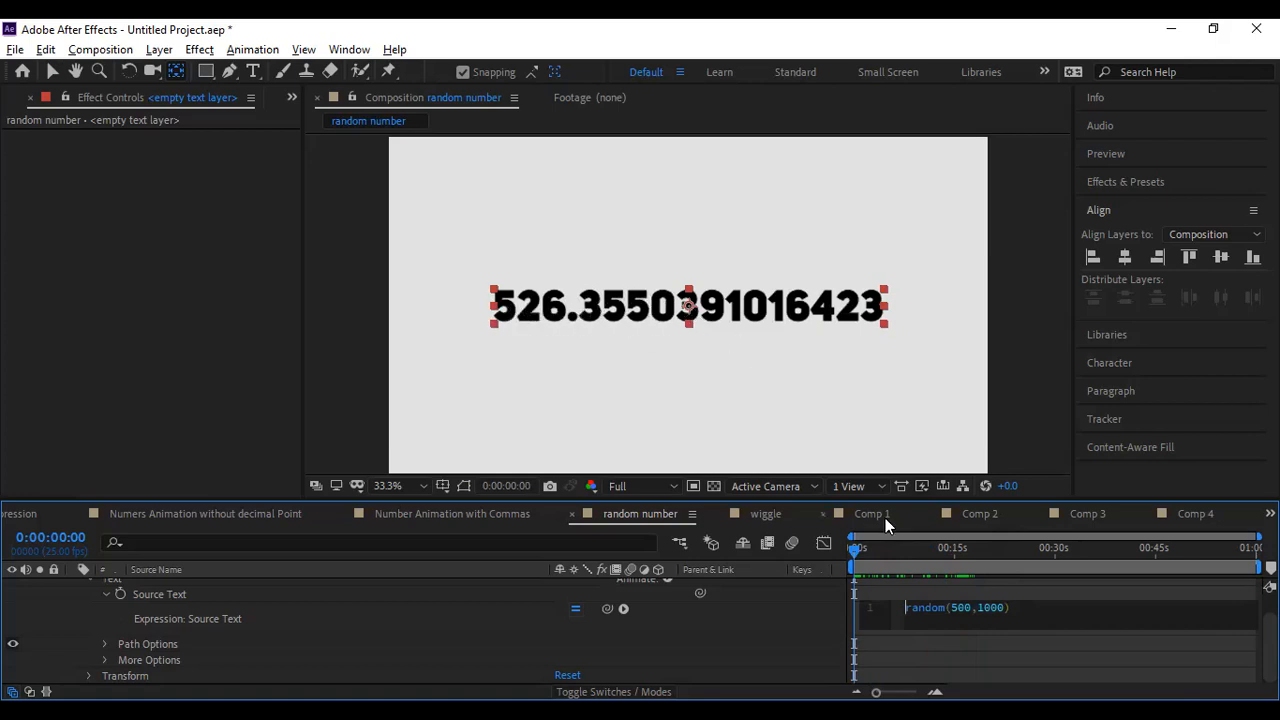
pyautogui.write('Mtah')
pyautogui.press('BackSpace')
pyautogui.press('BackSpace')
pyautogui.press('BackSpace')
pyautogui.write('ath')
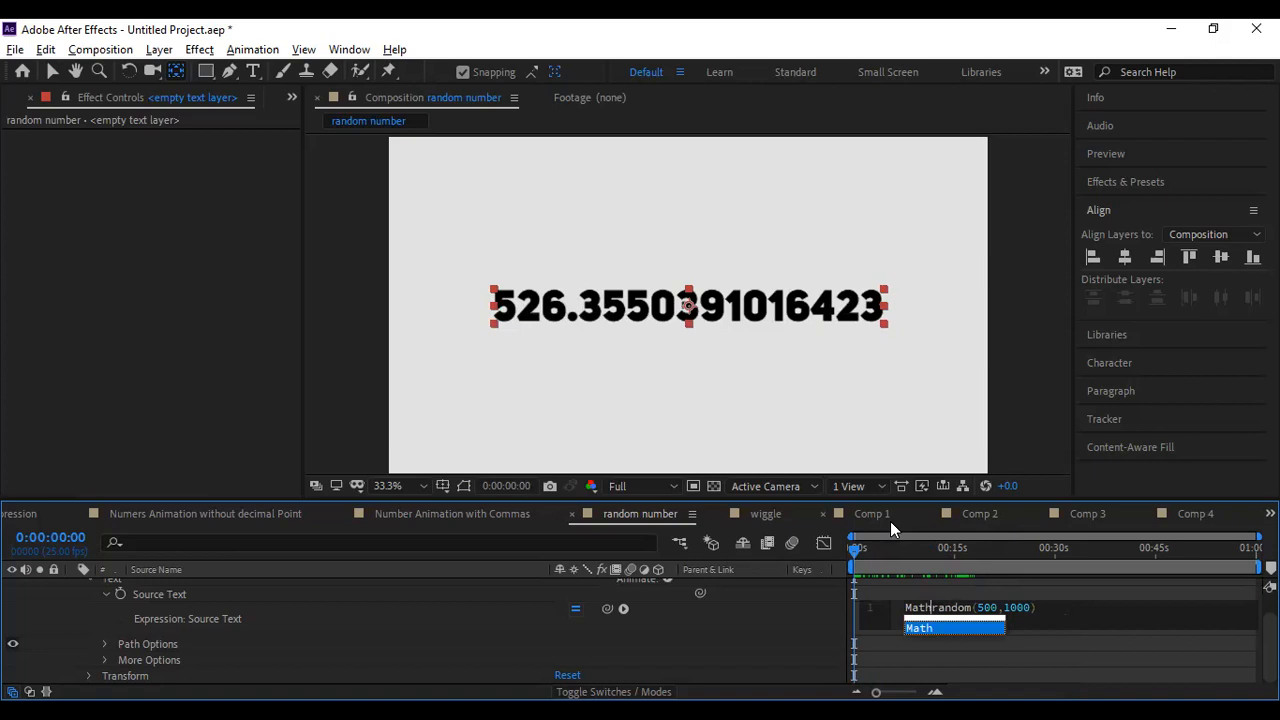
pyautogui.write('.')
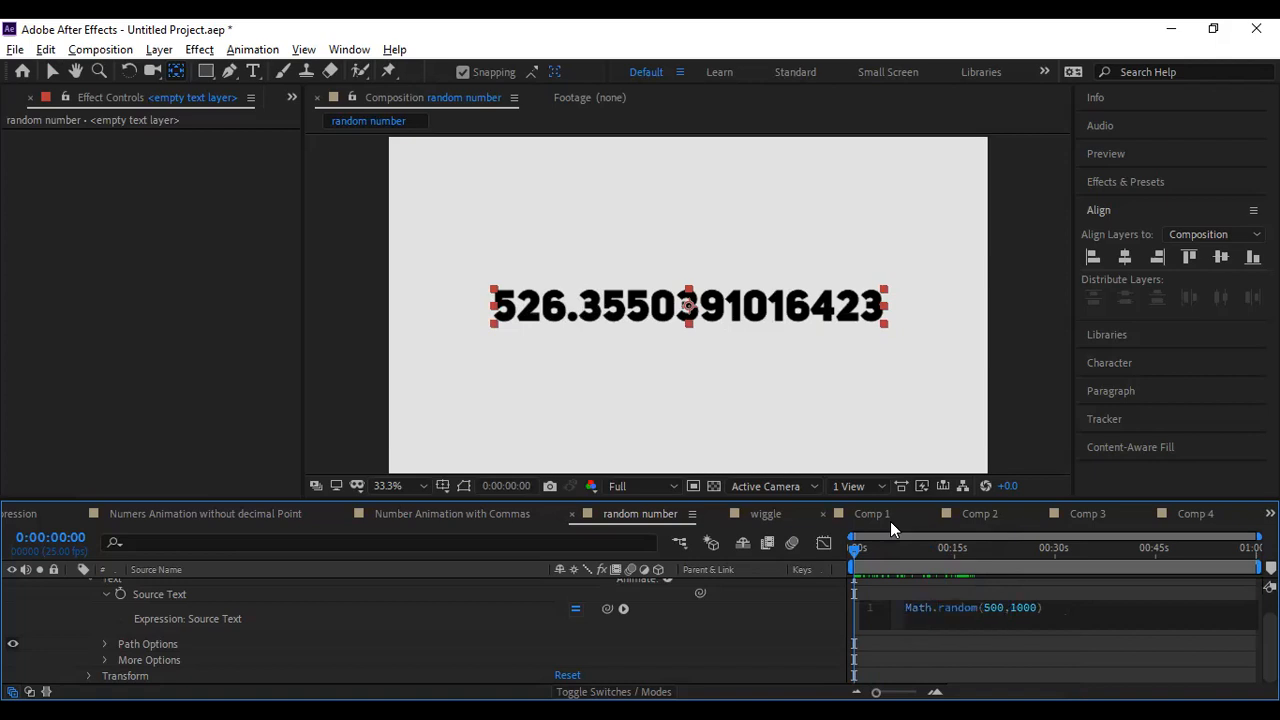
pyautogui.write('roun')
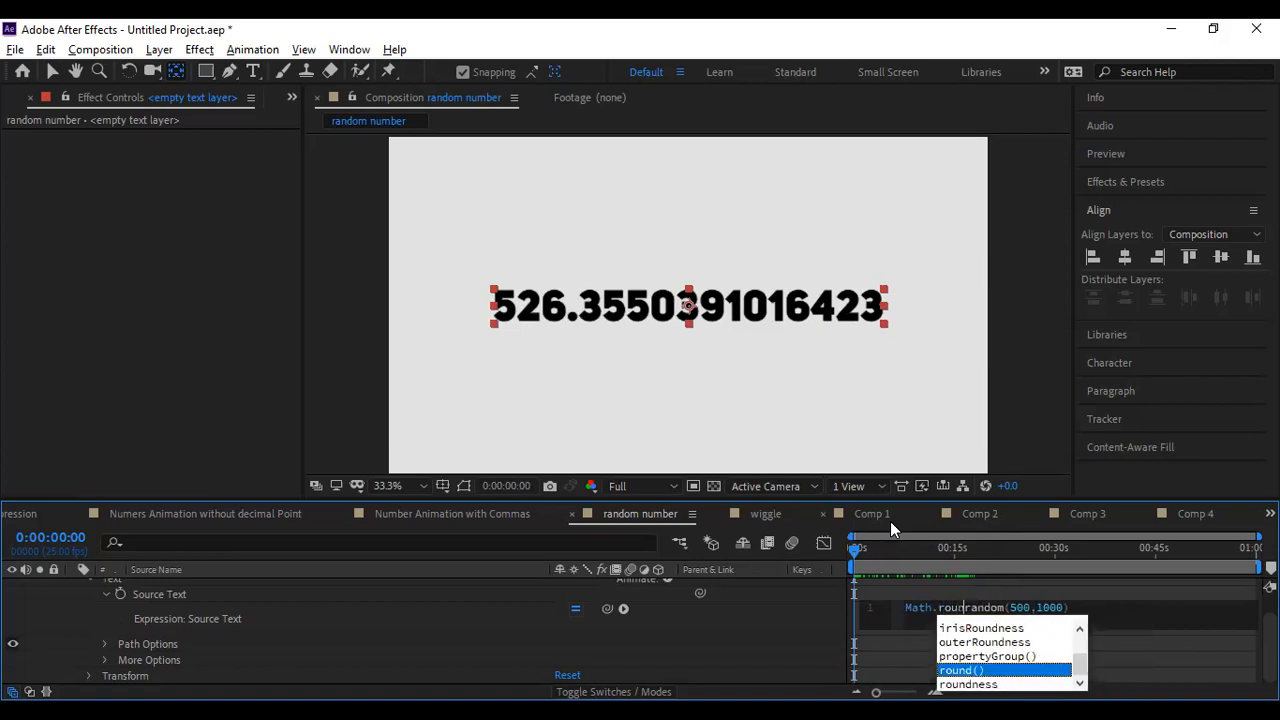
pyautogui.write('d')
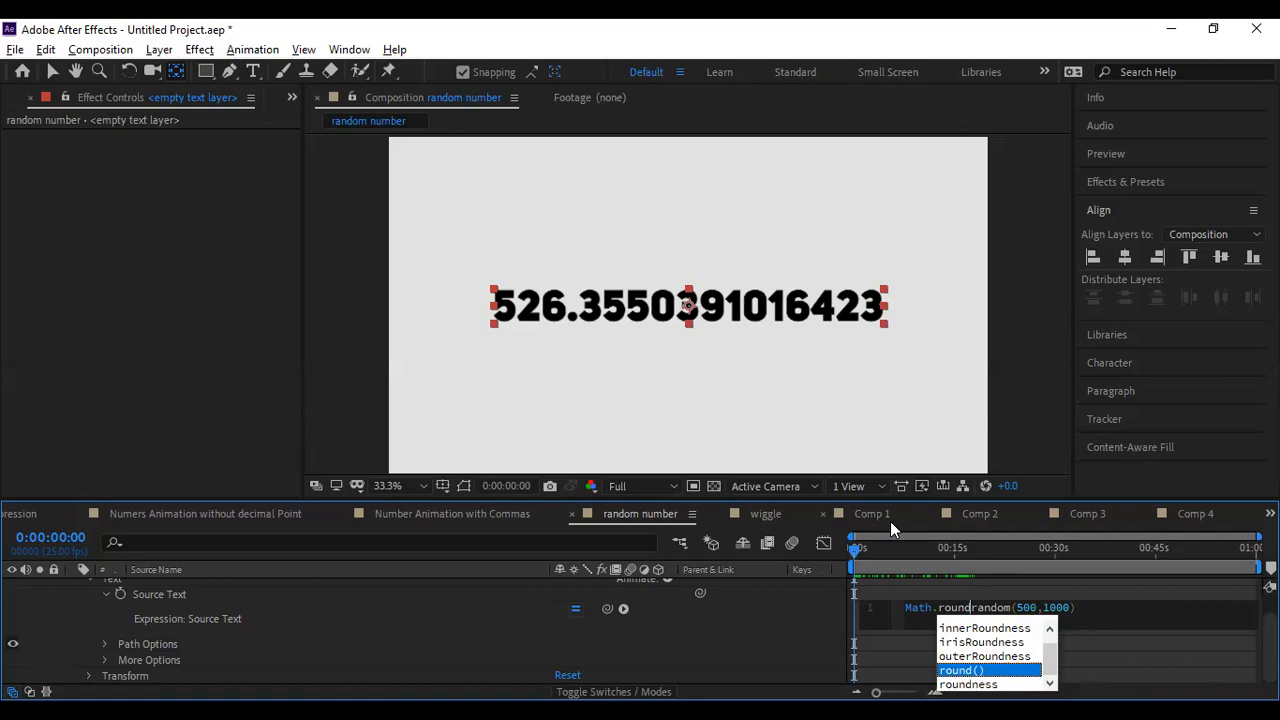
pyautogui.press('Return')
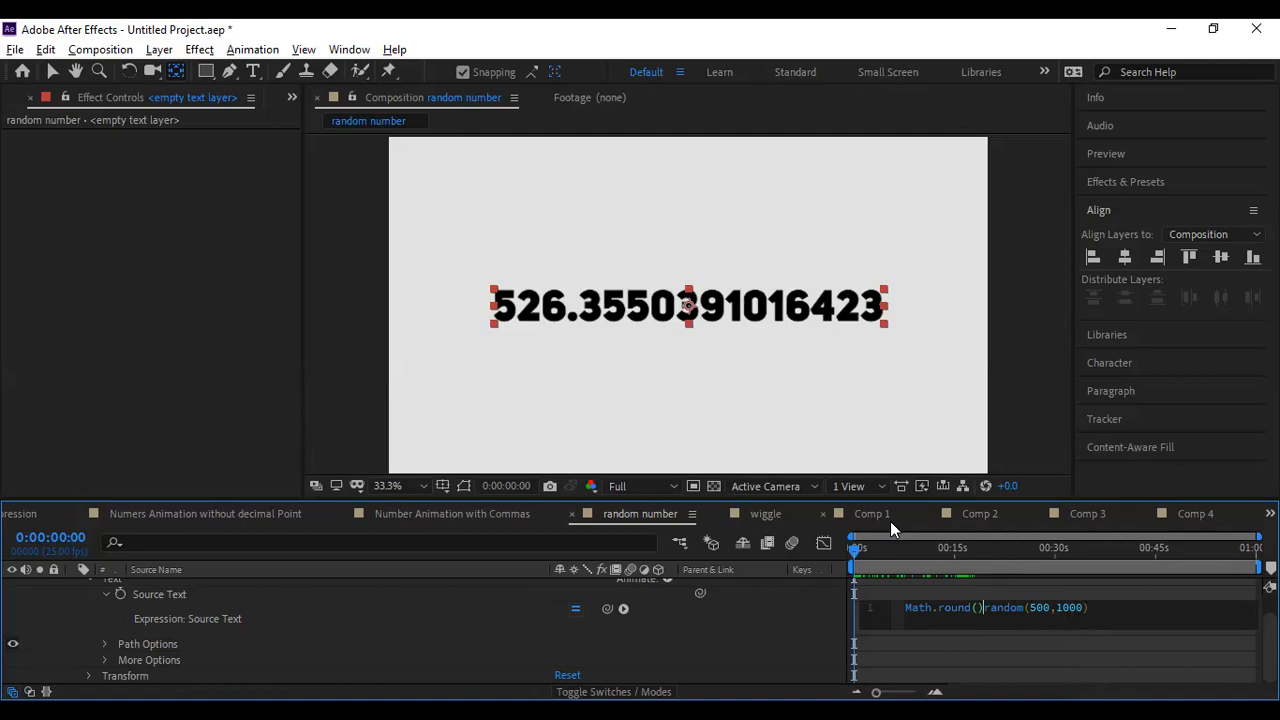
# Step: Move the closing parenthesis so the expression reads Math.round(random(500,1000)), and scrub the timeline to 0:00:20:03 to check the numbers
pyautogui.press('Left')
pyautogui.press('Left')
pyautogui.press('Left')
pyautogui.press('Left')
pyautogui.press('Left')
pyautogui.press('Left')
pyautogui.press('Left')
pyautogui.press('Left')
pyautogui.press('Left')
pyautogui.click(984, 607)
pyautogui.press('BackSpace')
pyautogui.press('End')
pyautogui.write(')')
pyautogui.moveTo(862, 547); pyautogui.dragTo(971, 591)
pyautogui.click(862, 607)
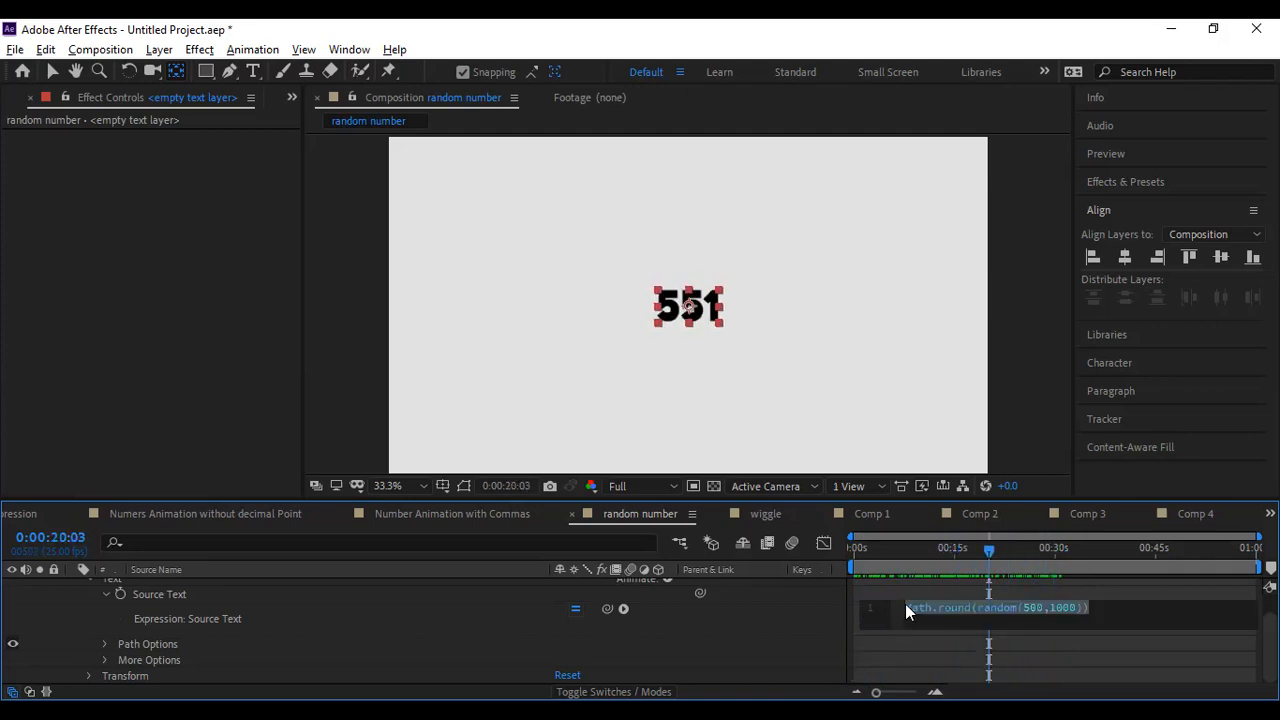
pyautogui.click(905, 607)
pyautogui.press('Return')
pyautogui.press('Up')
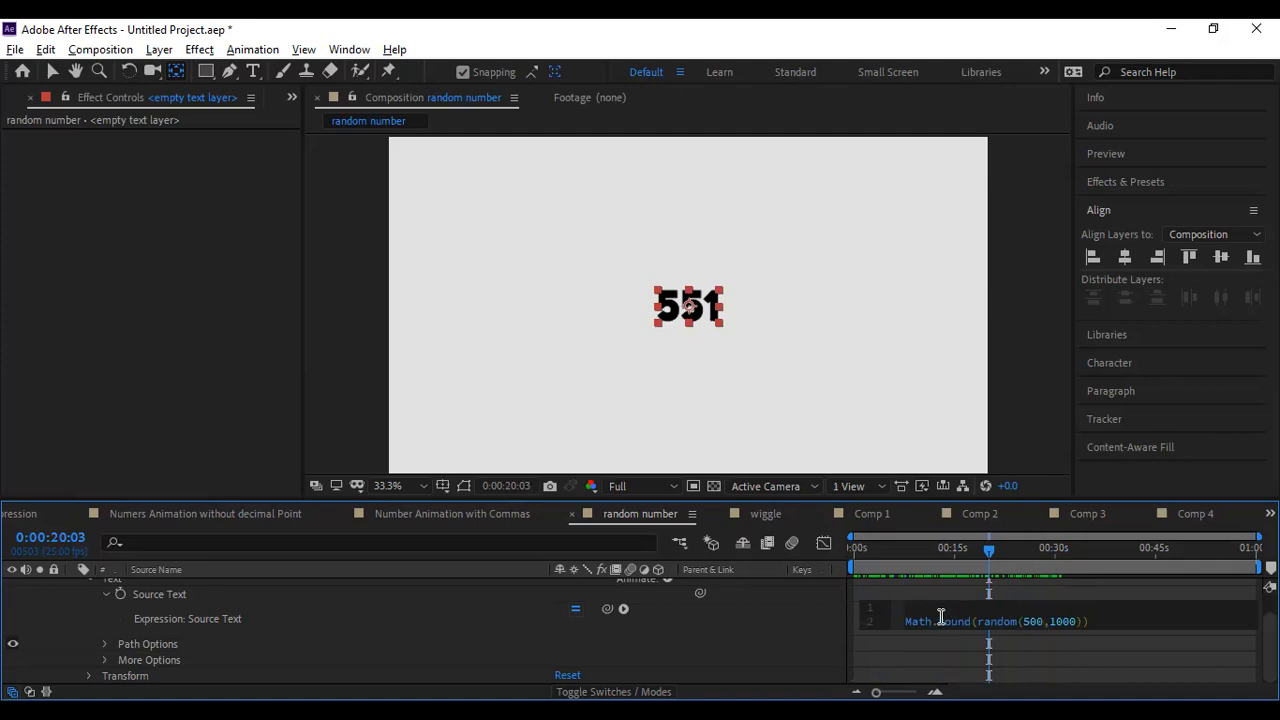
pyautogui.hotkey('alt', 'Tab')
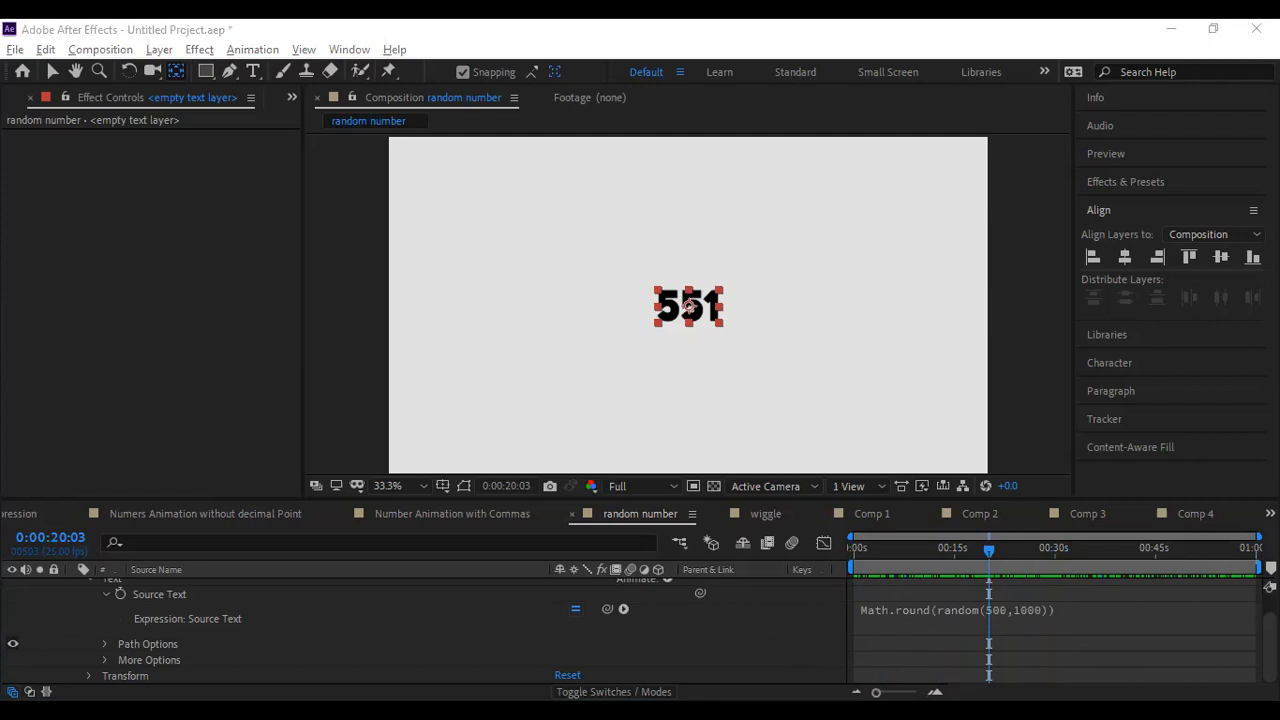
# Step: Open the Source Text expression for editing with the text cursor placed before Math.round
pyautogui.click(860, 608)
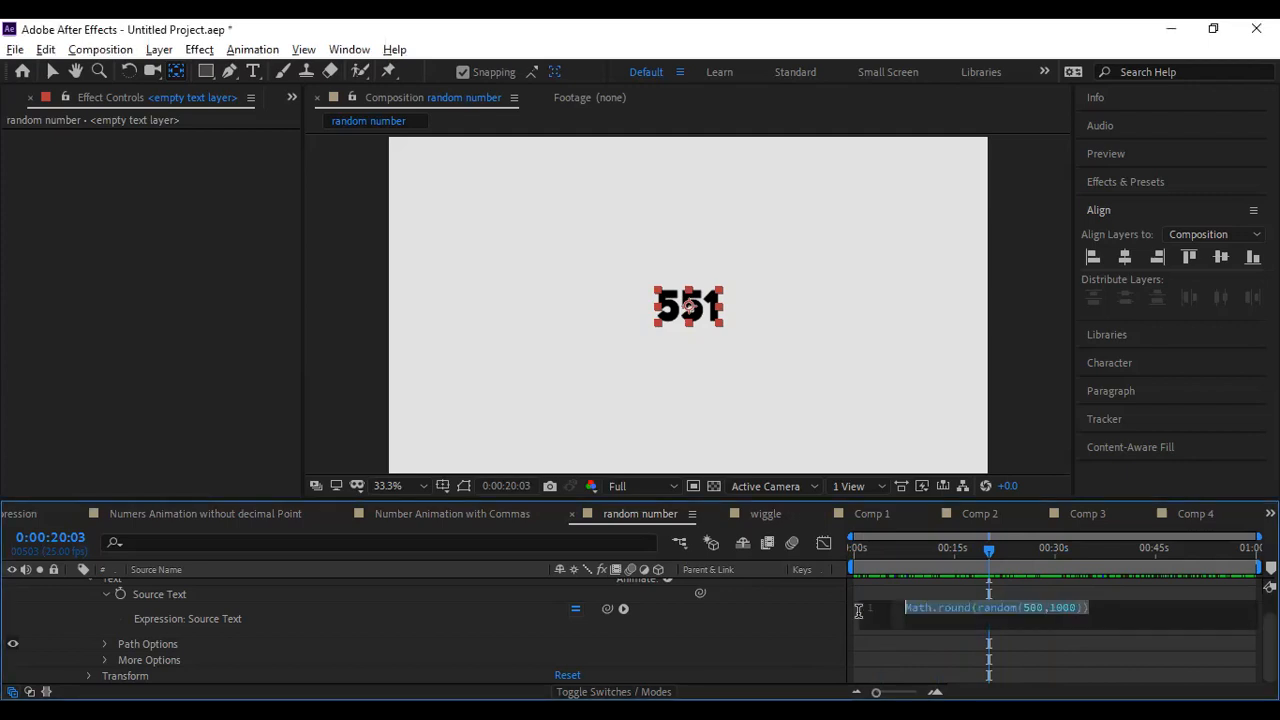
pyautogui.click(908, 607)
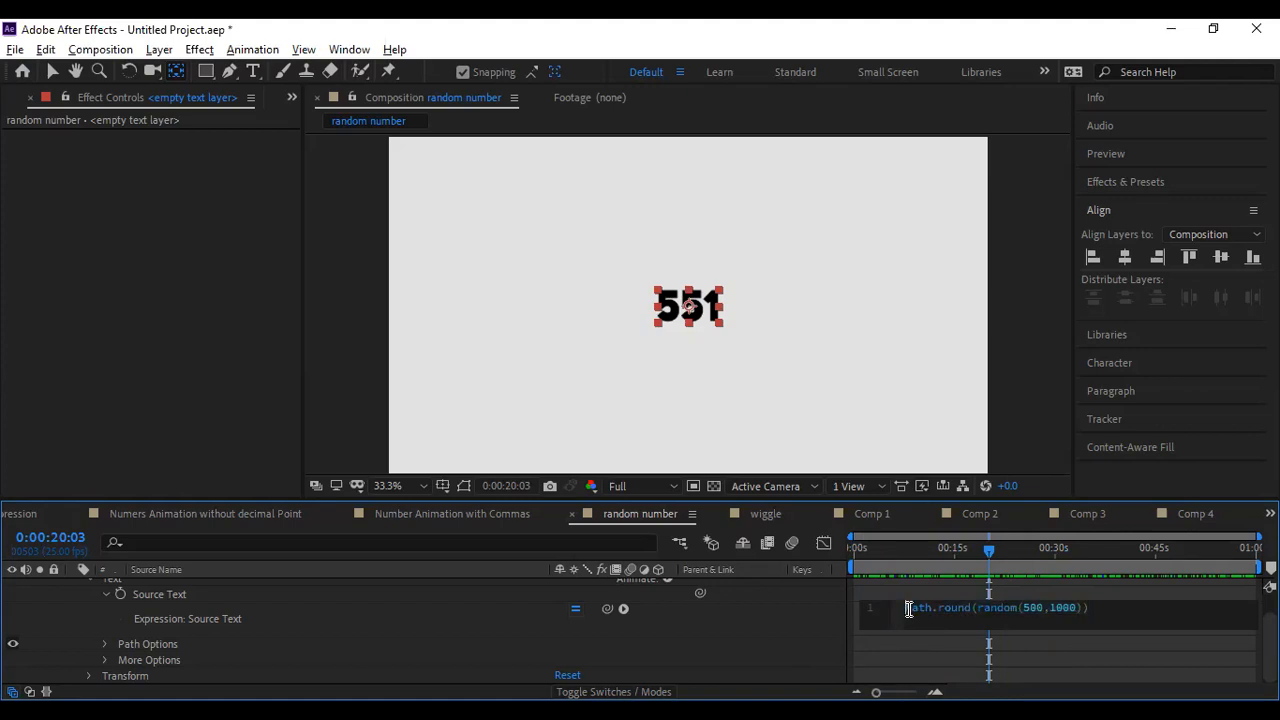